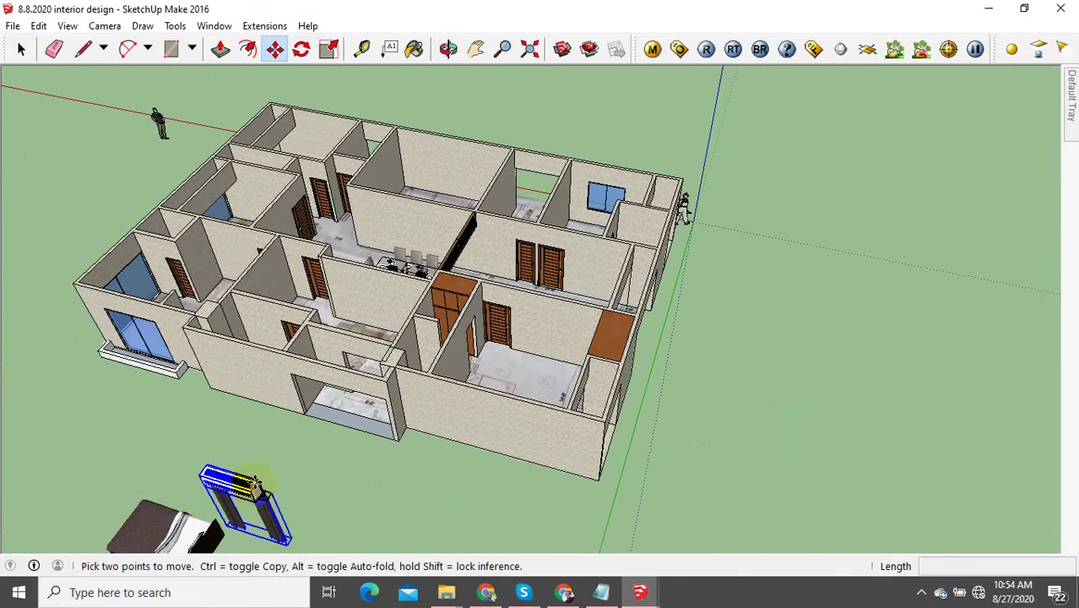
Step: Move the selected curtains and air conditioner to the C. Bed room's window and set them against the wall
scroll(596, 174, up, 8)
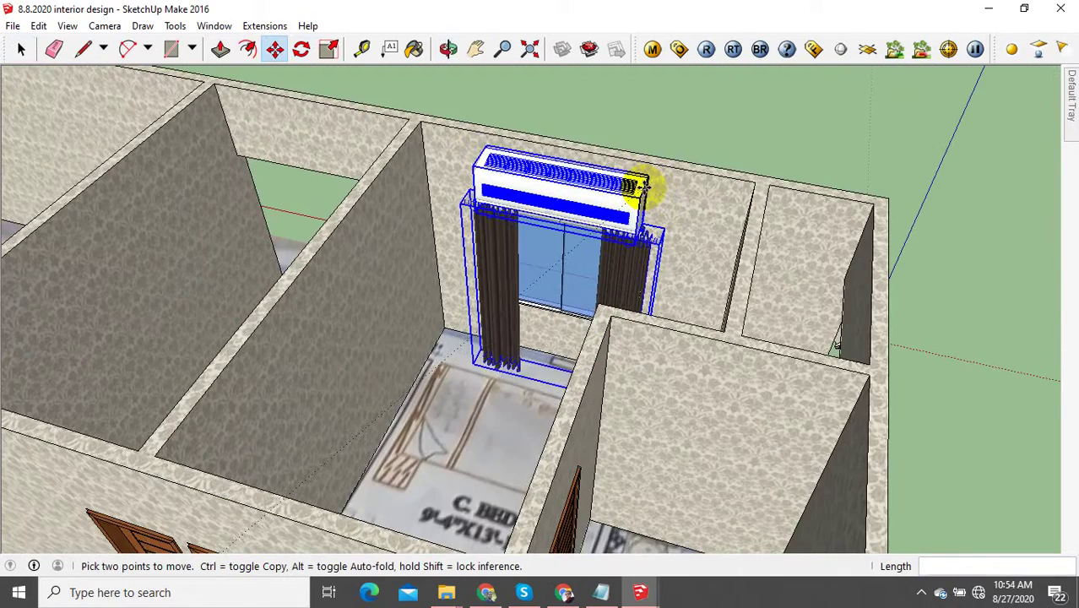
scroll(646, 186, up, 3)
middle_drag(646, 189, 498, 280)
scroll(574, 250, up, 3)
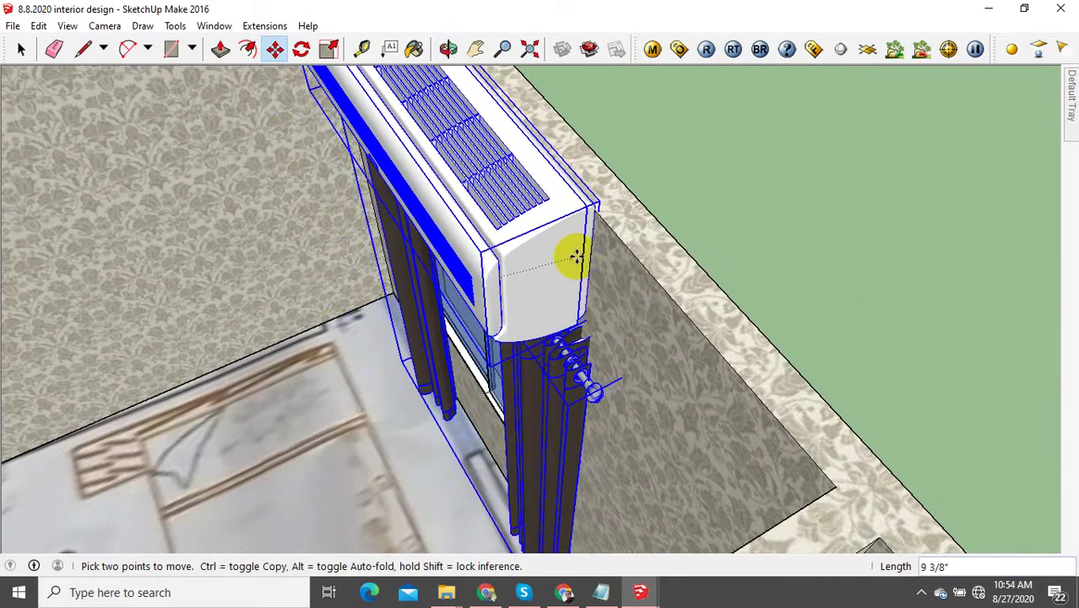
scroll(602, 217, up, 3)
middle_drag(602, 217, 665, 203)
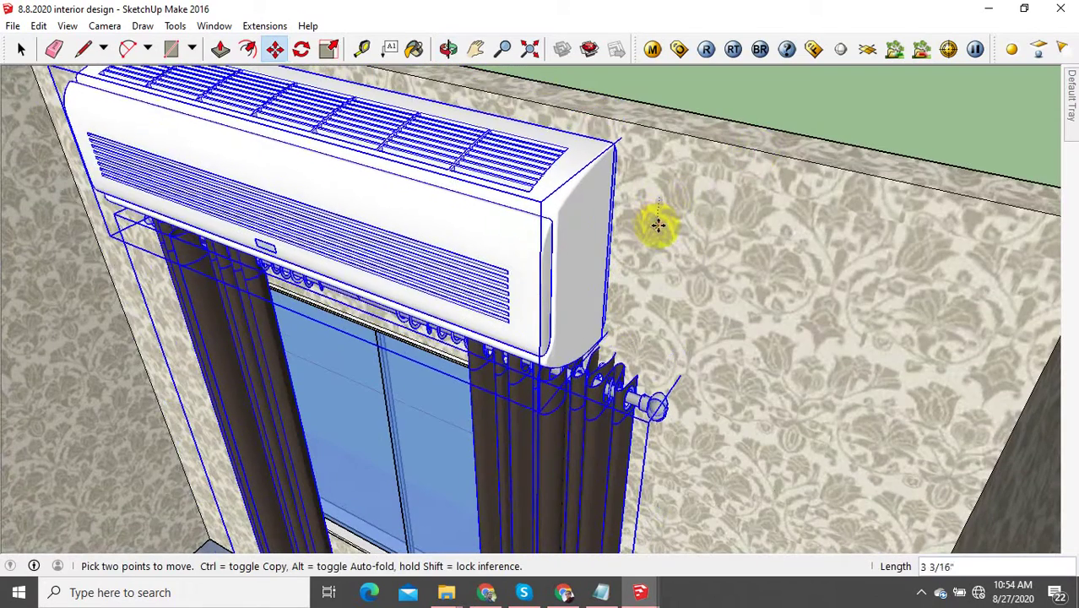
scroll(710, 177, up, 5)
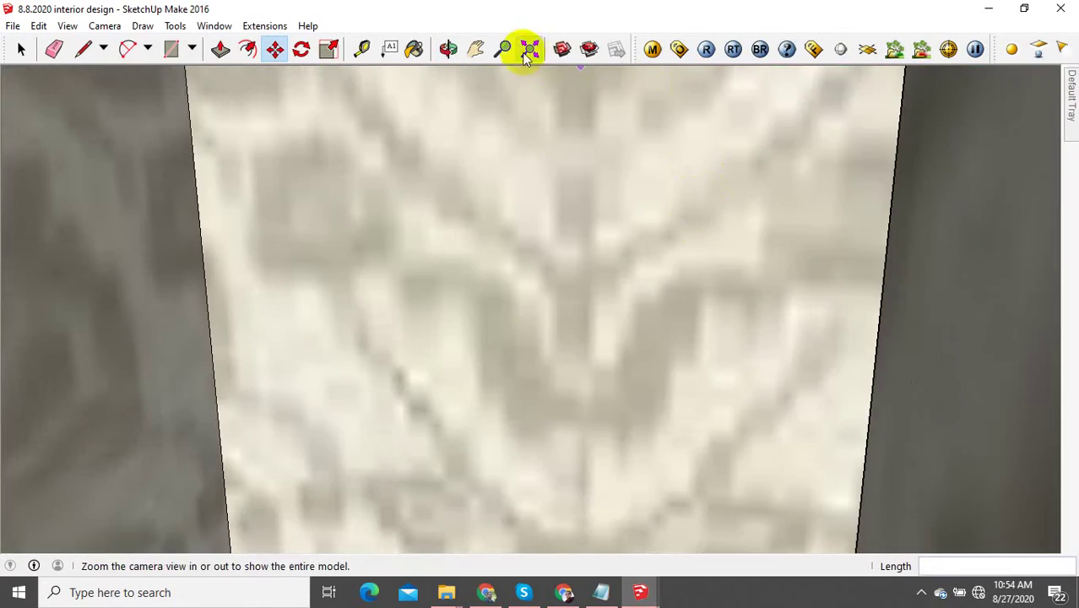
scroll(557, 129, down, 10)
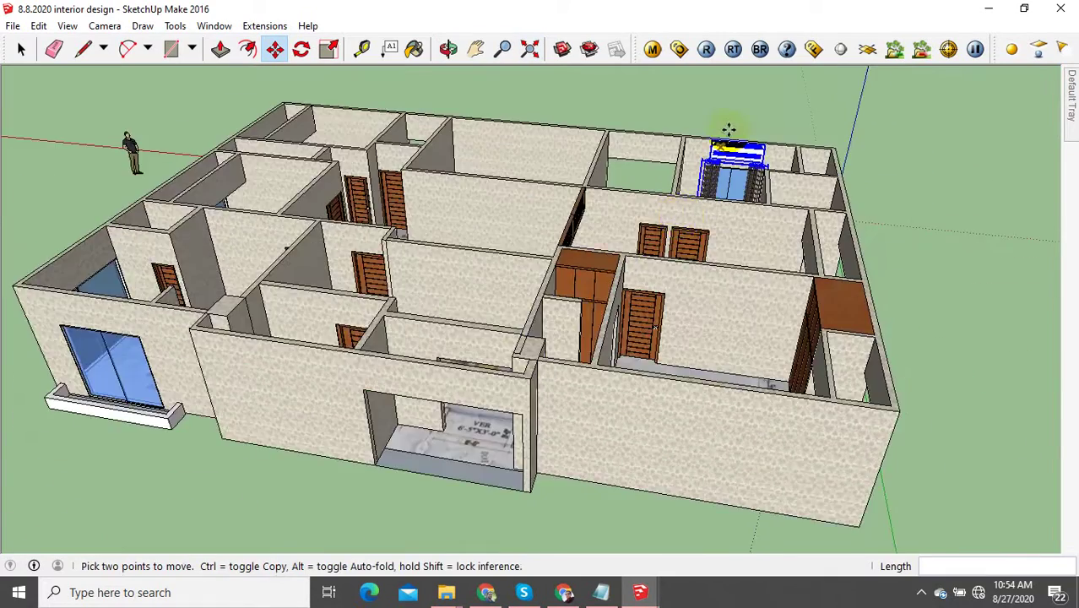
scroll(760, 139, up, 3)
scroll(786, 145, up, 6)
middle_drag(751, 174, 795, 158)
scroll(523, 188, up, 3)
middle_drag(523, 187, 525, 188)
scroll(450, 164, down, 2)
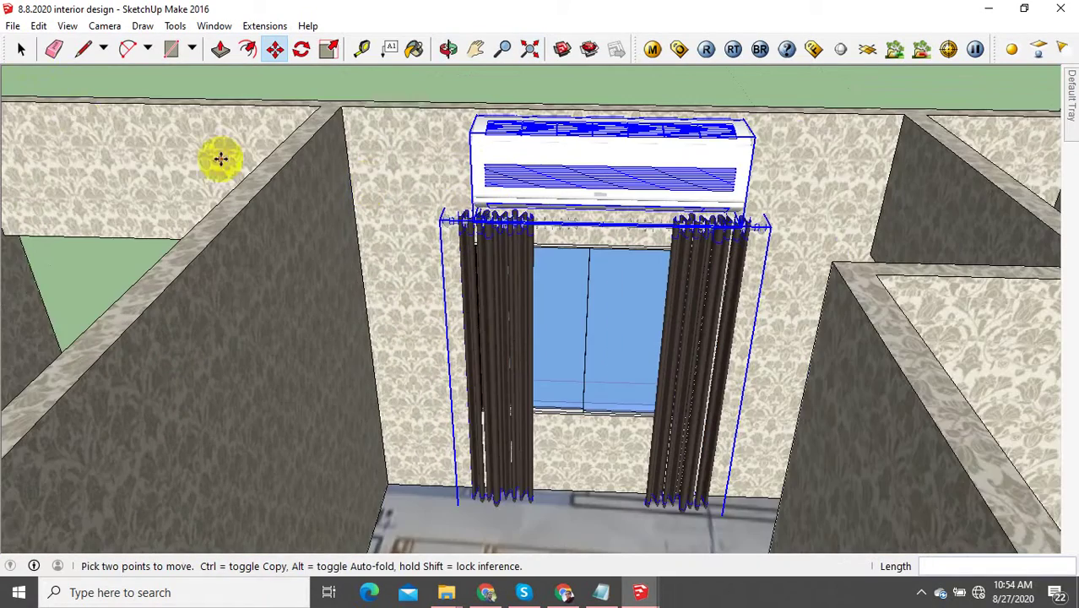
click(389, 82)
scroll(553, 180, down, 2)
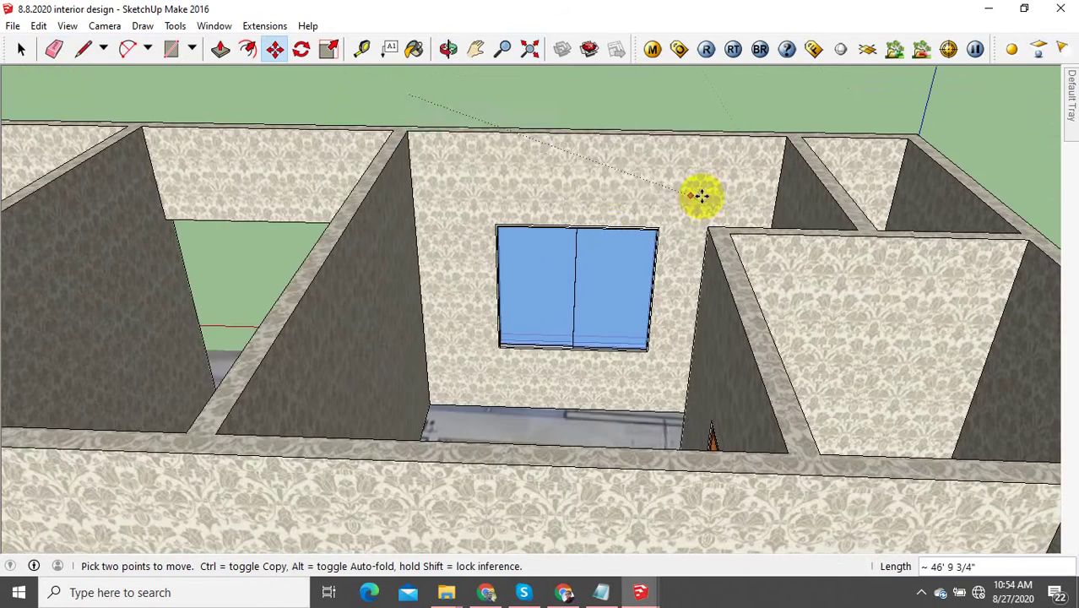
key(Escape)
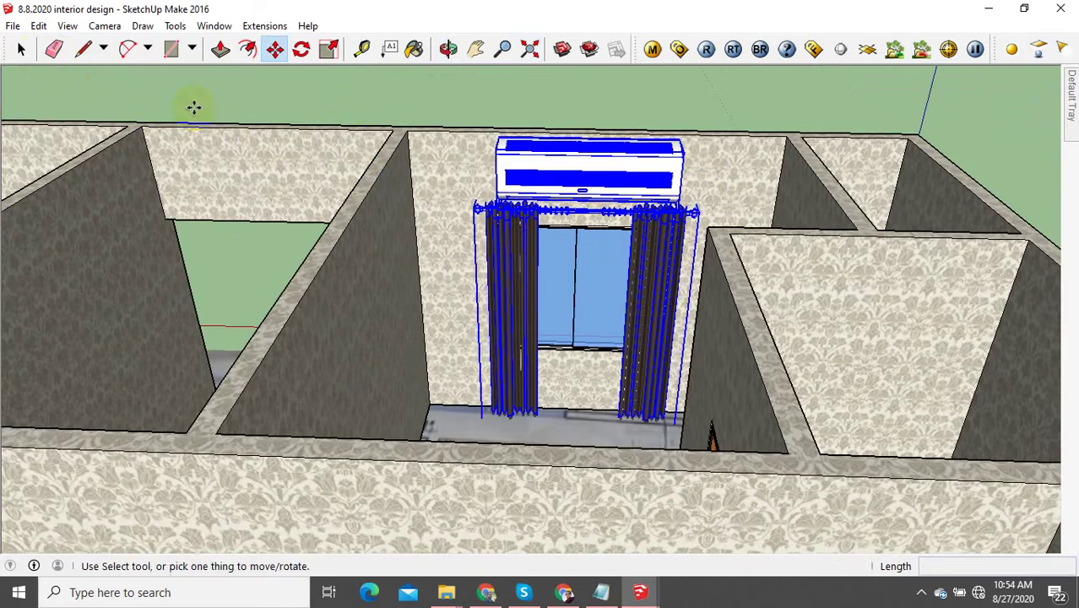
key(ctrl+t)
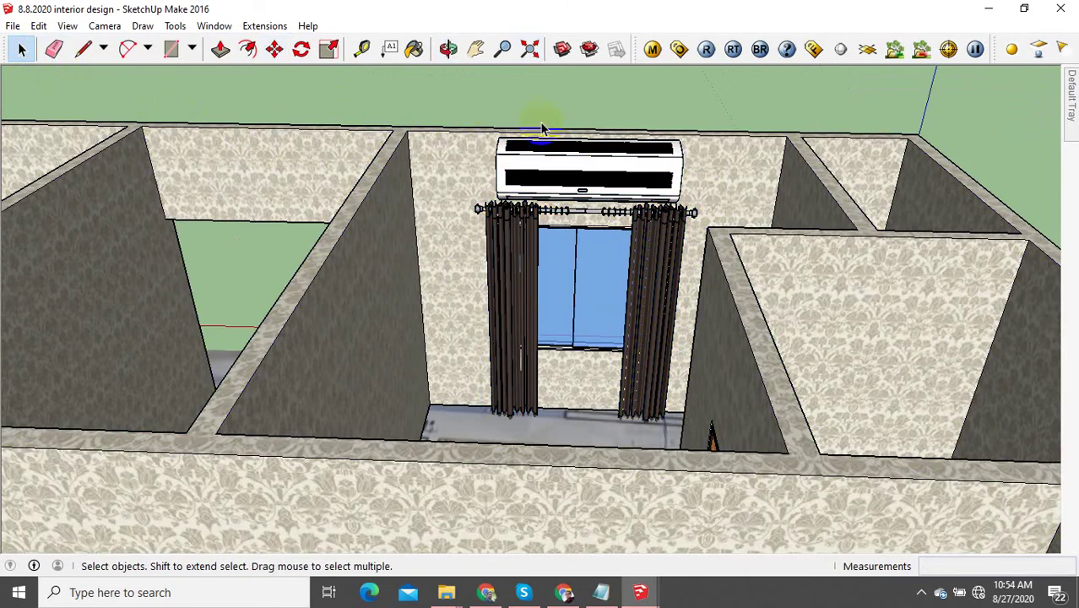
Step: Draw a rectangle on the floor beneath the dark counter in the dining area's niche, reaching from one wall corner to the other
middle_drag(543, 128, 681, 240)
scroll(688, 253, up, 3)
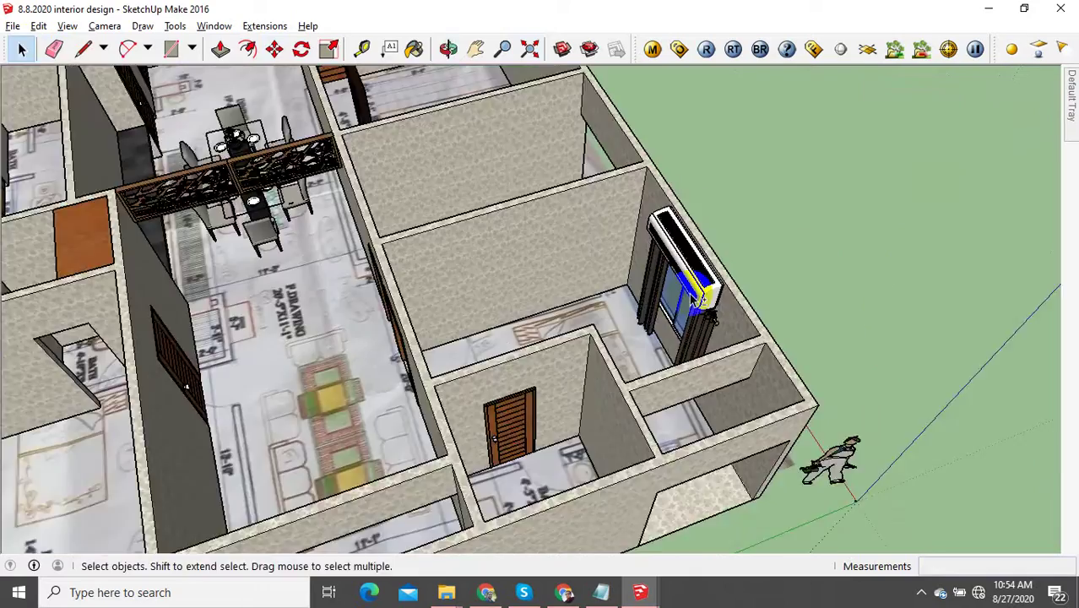
middle_drag(697, 300, 585, 217)
scroll(585, 314, up, 3)
scroll(522, 302, down, 4)
scroll(397, 171, up, 5)
scroll(585, 217, up, 5)
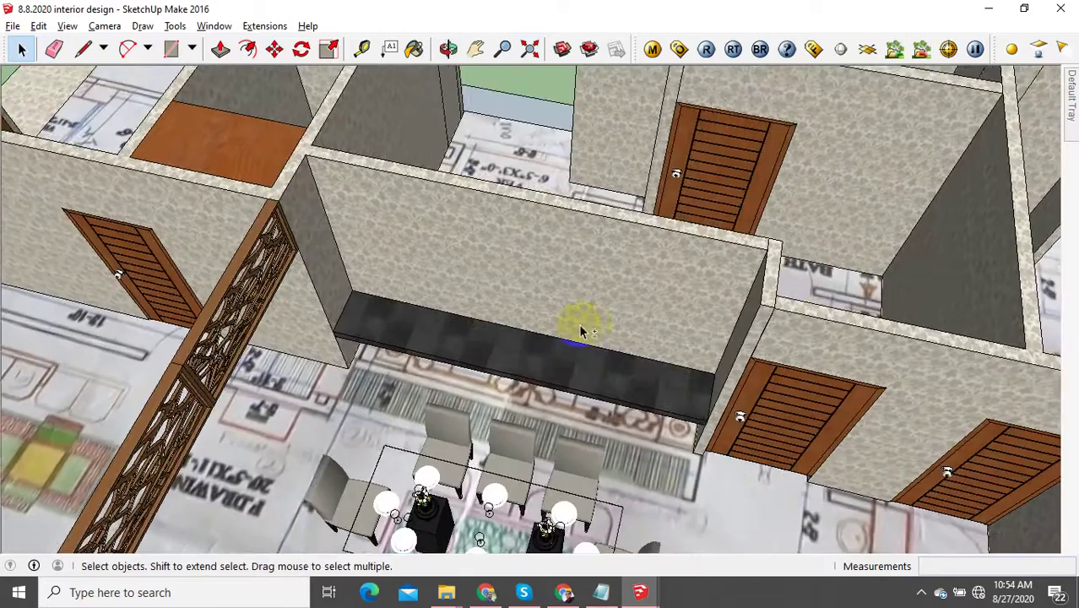
scroll(580, 331, up, 2)
middle_drag(580, 331, 600, 310)
scroll(472, 305, up, 3)
middle_drag(472, 305, 391, 330)
scroll(391, 330, down, 2)
shift+middle_drag(391, 330, 392, 342)
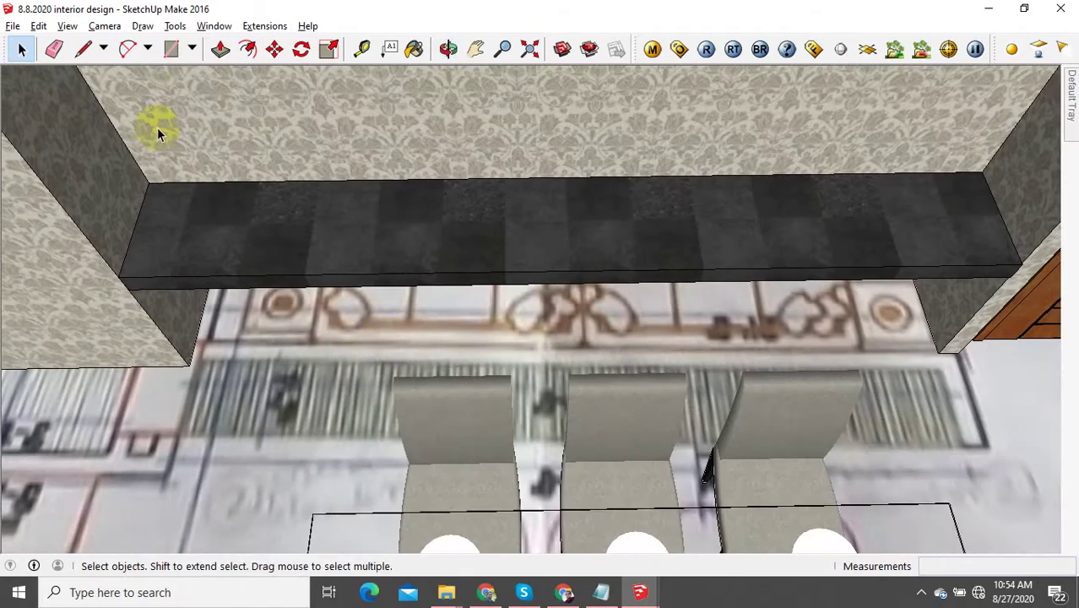
click(172, 48)
click(194, 359)
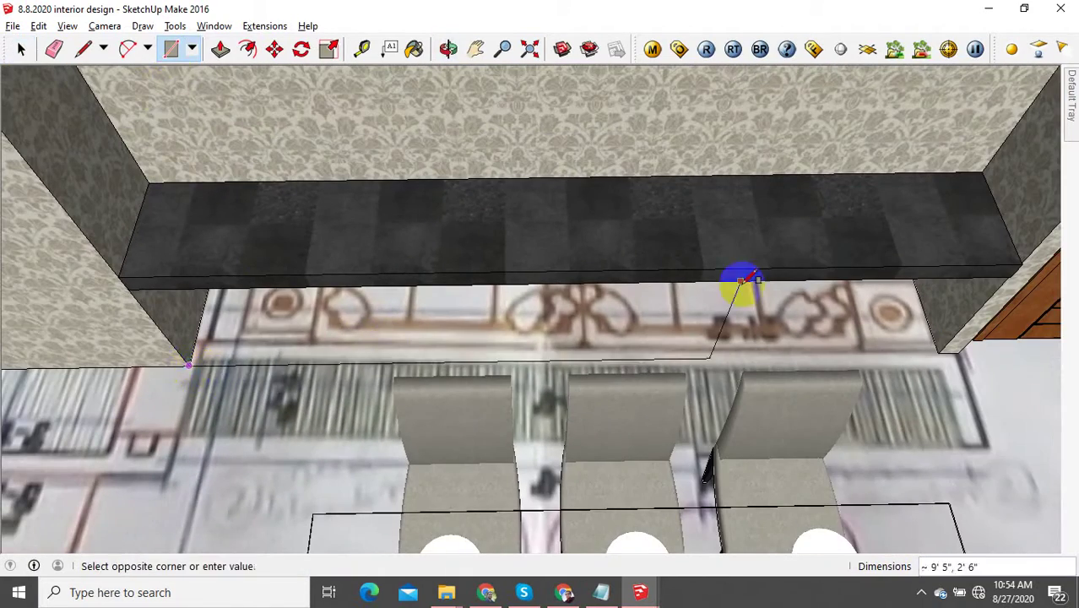
middle_drag(735, 282, 896, 320)
scroll(879, 294, up, 3)
click(925, 263)
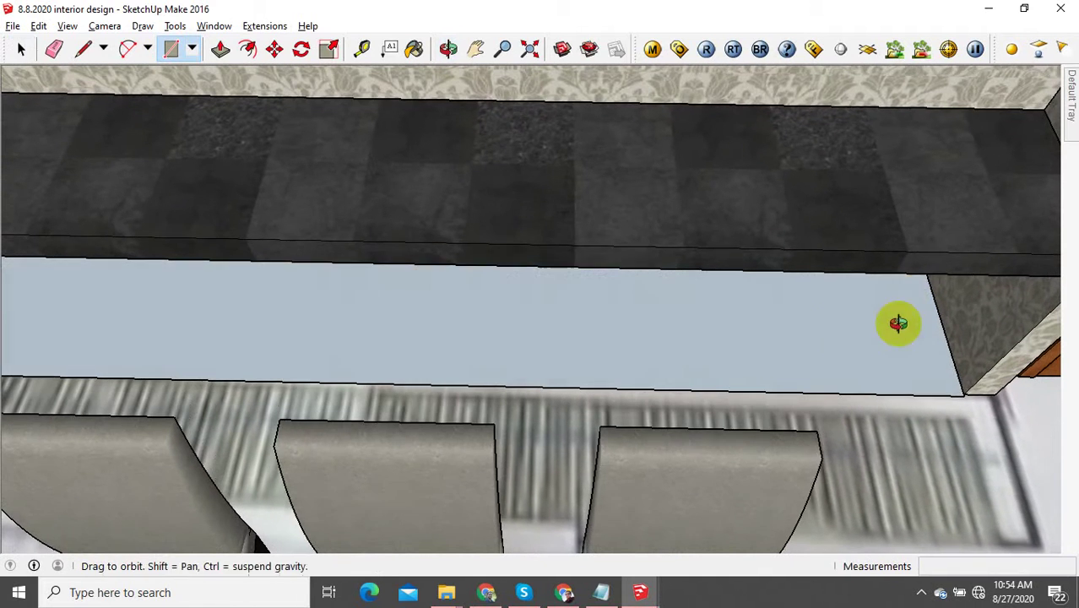
Step: Make the floor rectangle beneath the counter a group
click(21, 48)
click(323, 321)
right_click(325, 321)
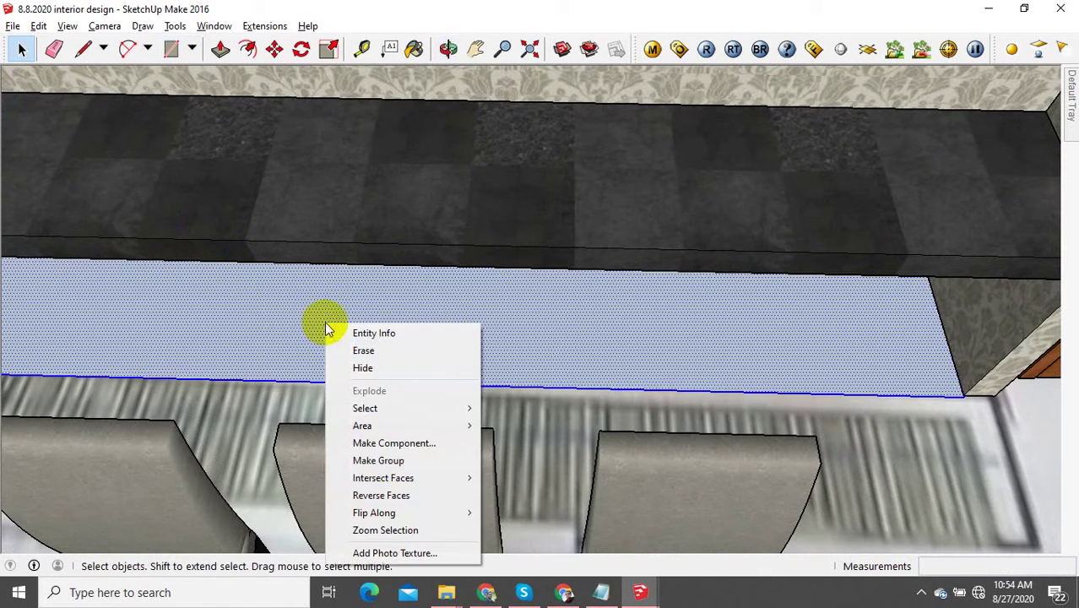
click(379, 458)
Step: Open the rectangle group, raise its face 2" with Push/Pull, and close the group
double_click(595, 355)
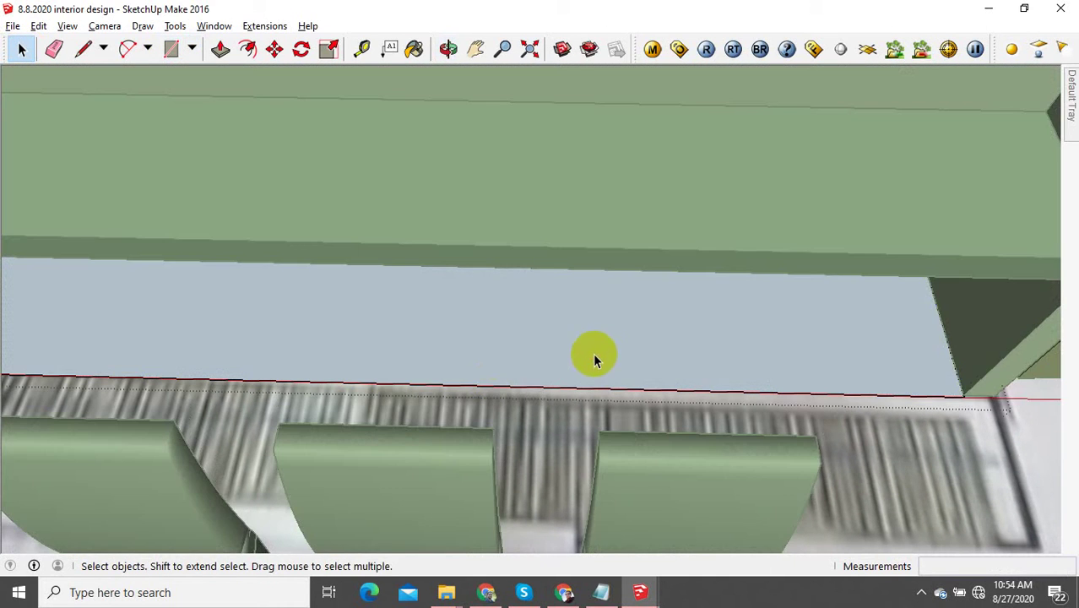
click(447, 298)
click(220, 49)
click(725, 369)
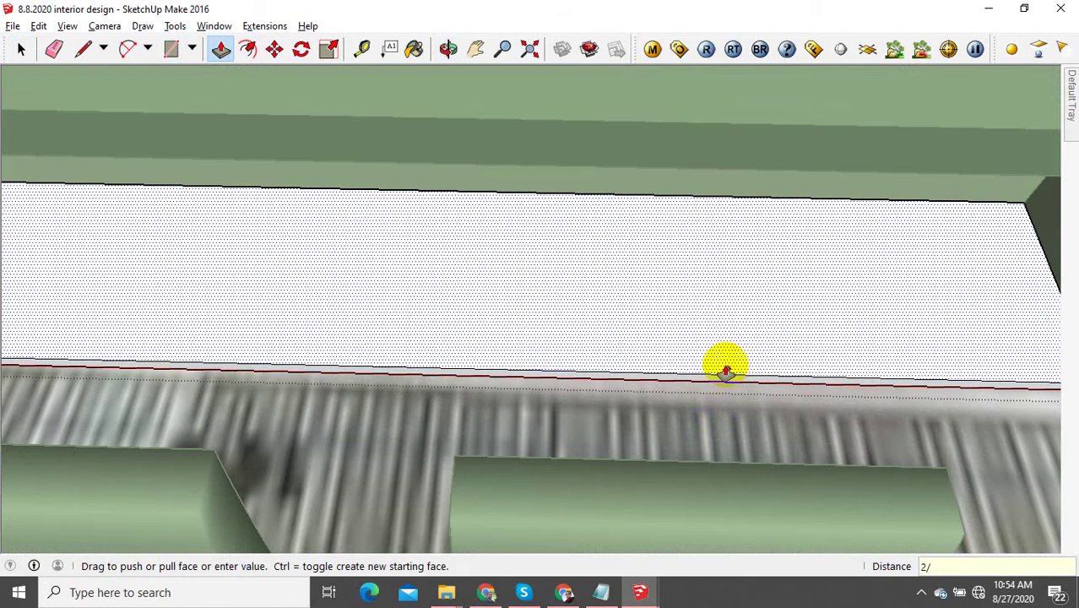
key(Escape)
click(735, 378)
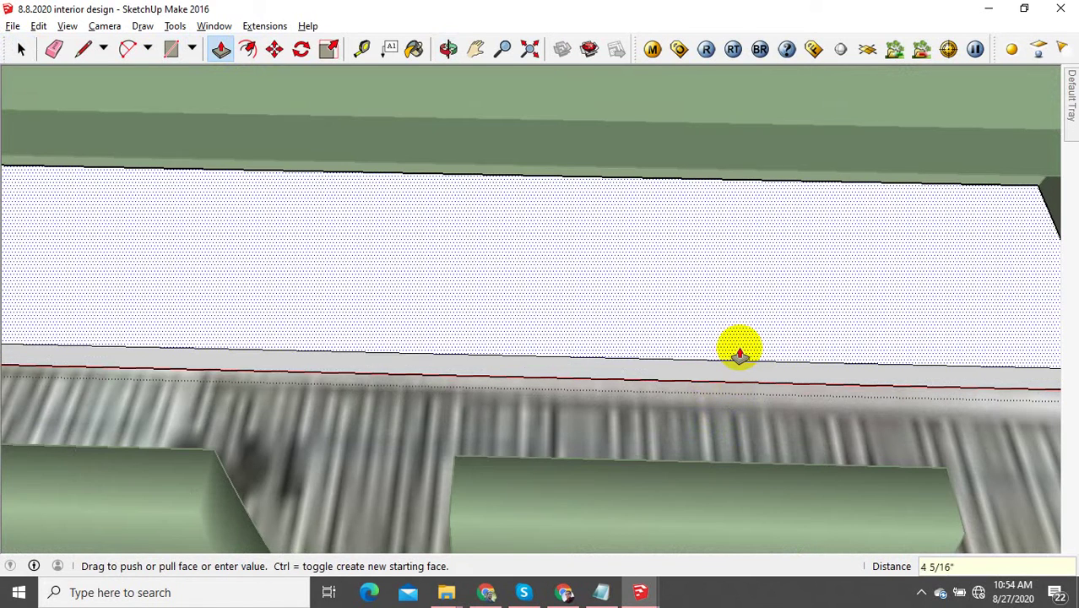
key(Return)
scroll(733, 380, down, 4)
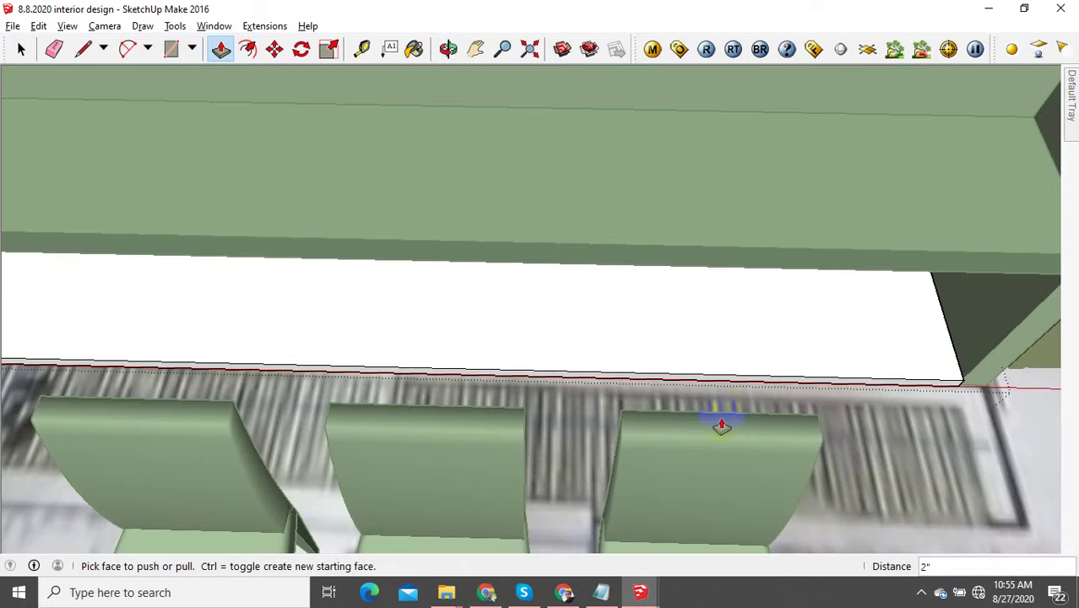
click(22, 49)
click(166, 129)
Step: Try to copy the floor slab and scale it vertically up to the underside of the counter
click(768, 312)
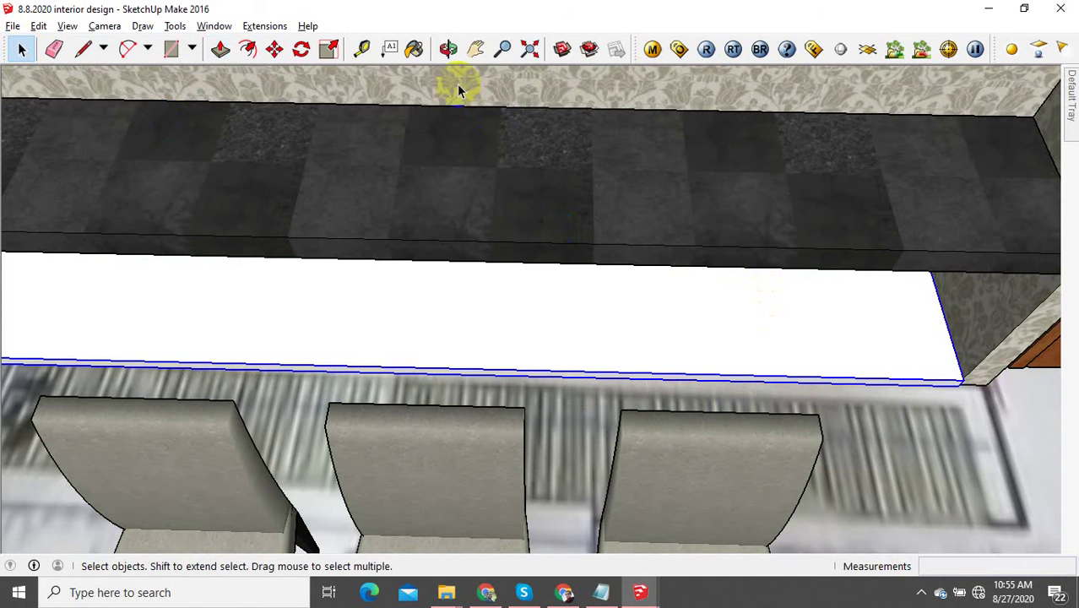
click(275, 48)
scroll(1008, 332, up, 2)
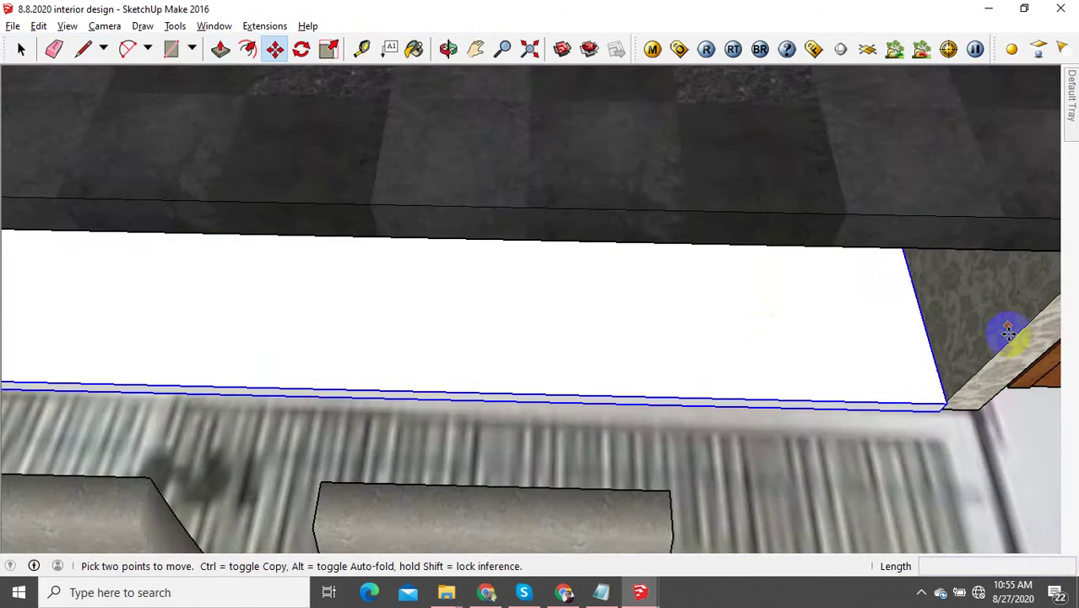
scroll(934, 420, up, 2)
key(ctrl)
click(889, 411)
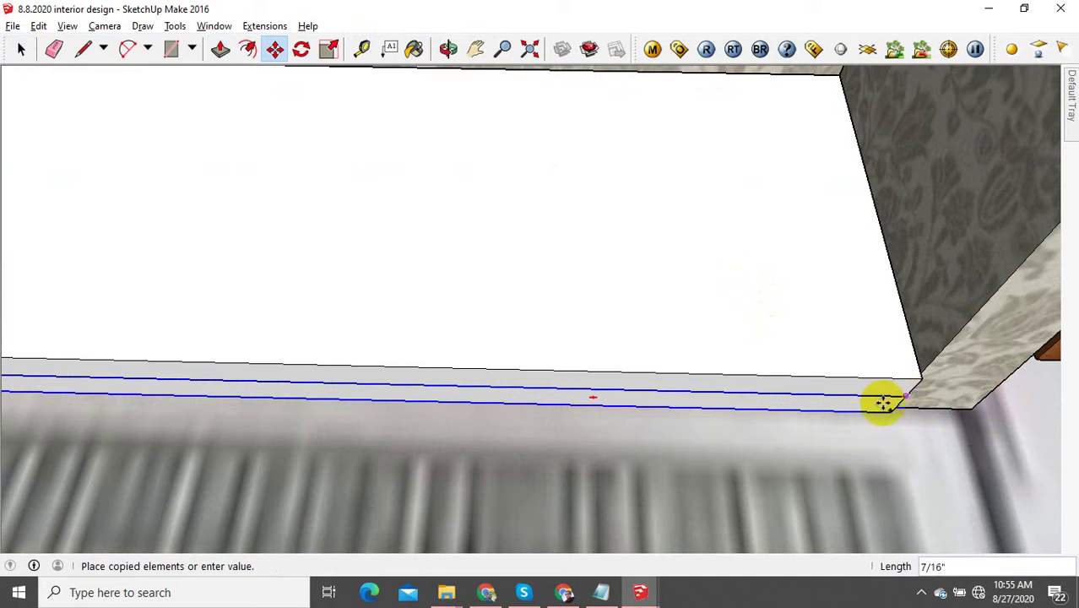
scroll(886, 407, down, 2)
key(s)
scroll(838, 381, down, 2)
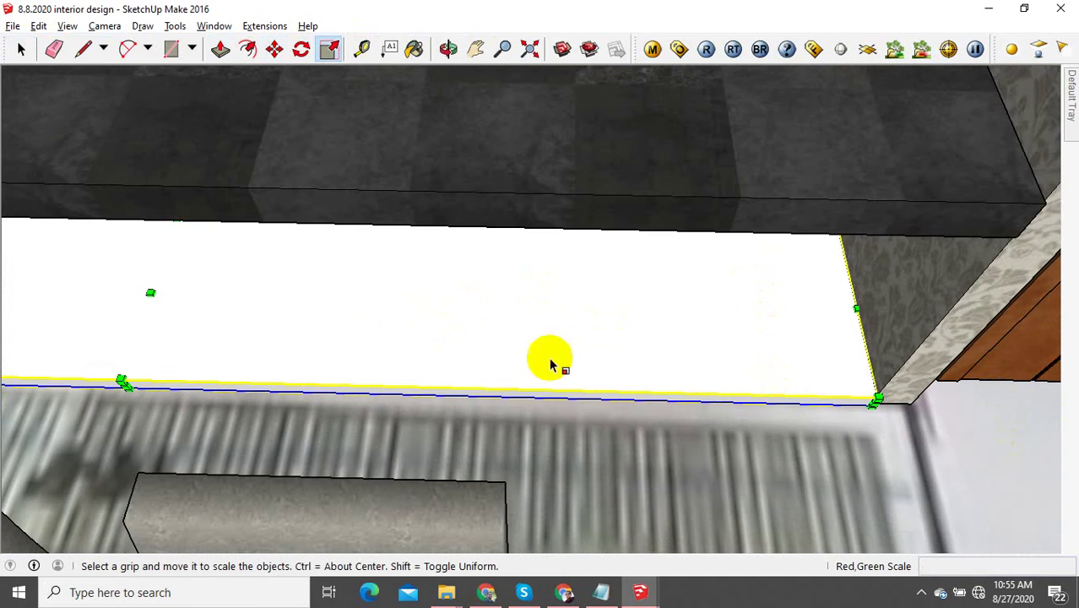
drag(147, 289, 1015, 239)
scroll(760, 254, down, 3)
click(21, 48)
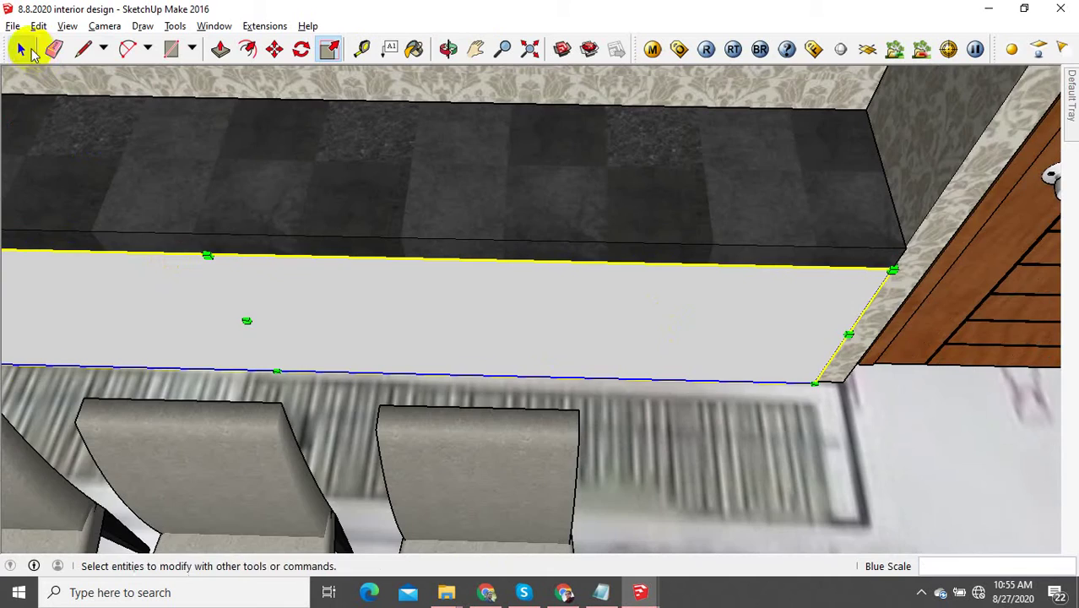
Step: Scale the floor slab along the green axis so its front edge is flush with the niche's wall corner
middle_drag(703, 315, 662, 340)
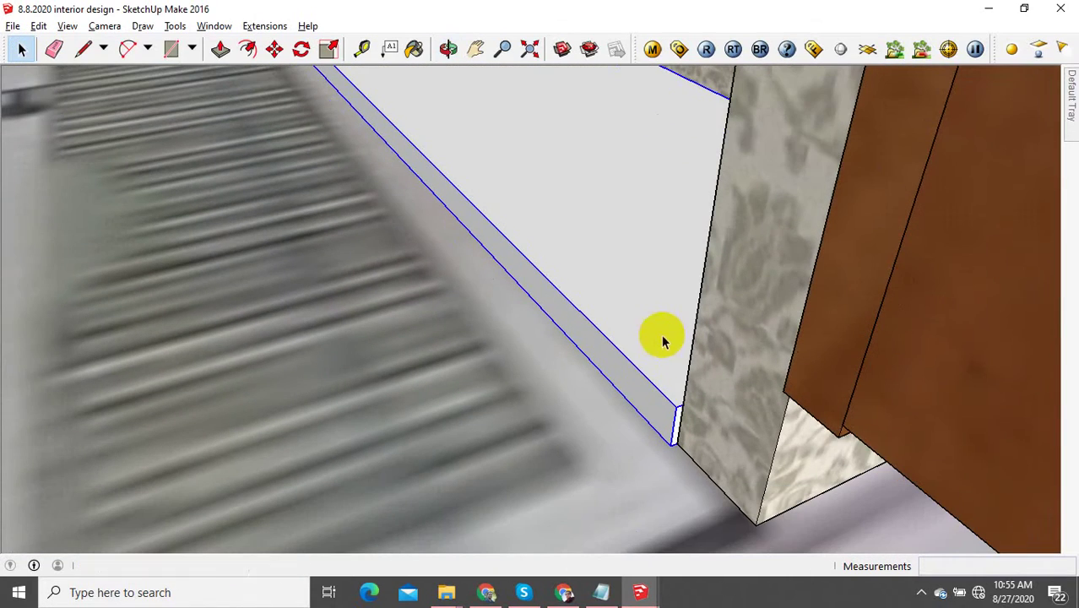
key(s)
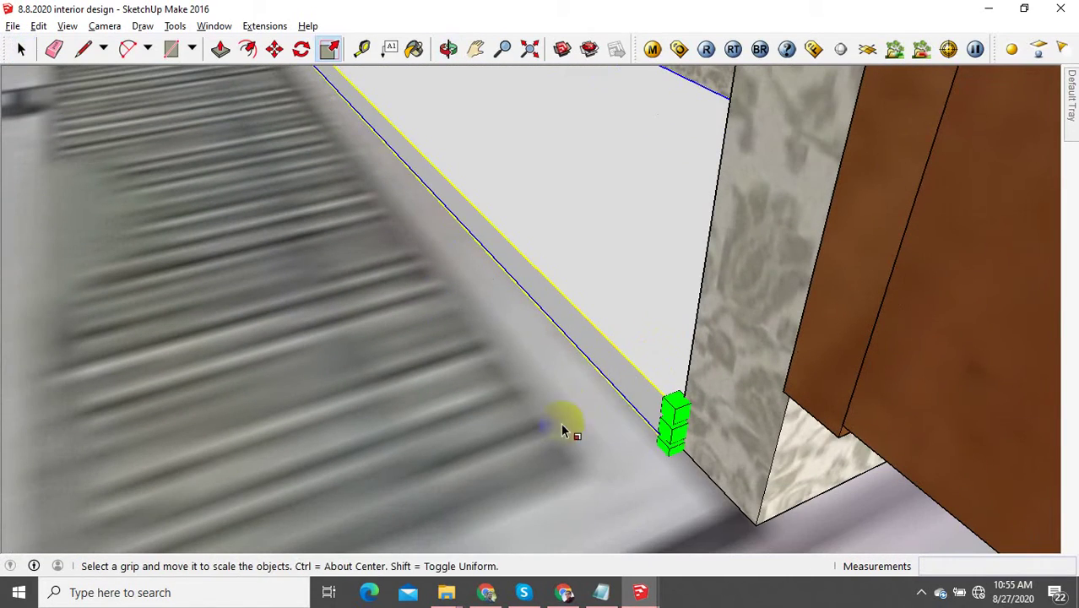
shift+middle_drag(599, 405, 676, 510)
scroll(530, 459, down, 4)
scroll(339, 132, up, 3)
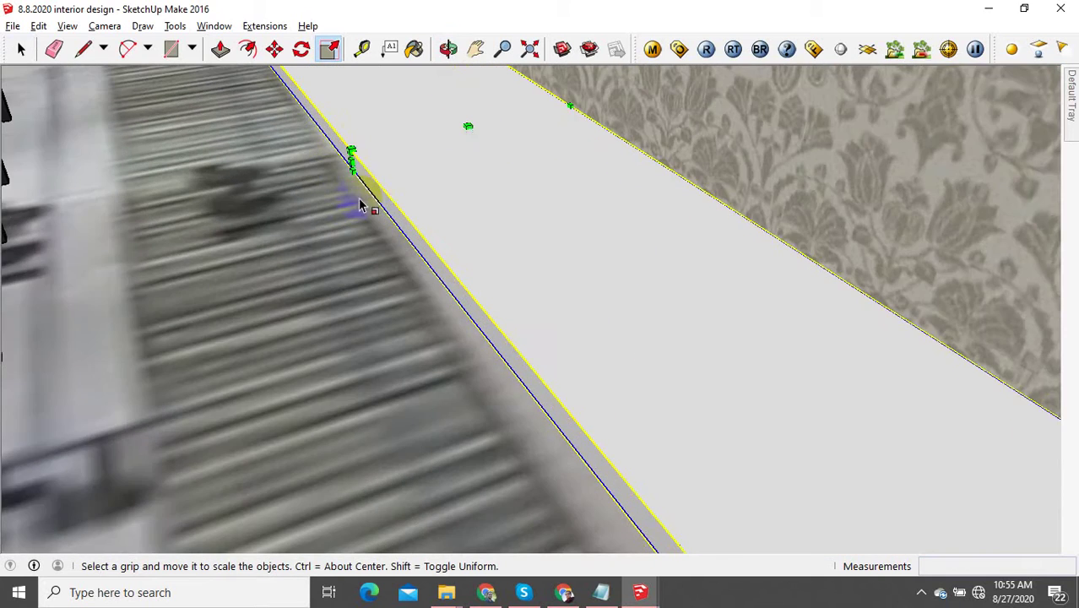
middle_drag(356, 164, 560, 291)
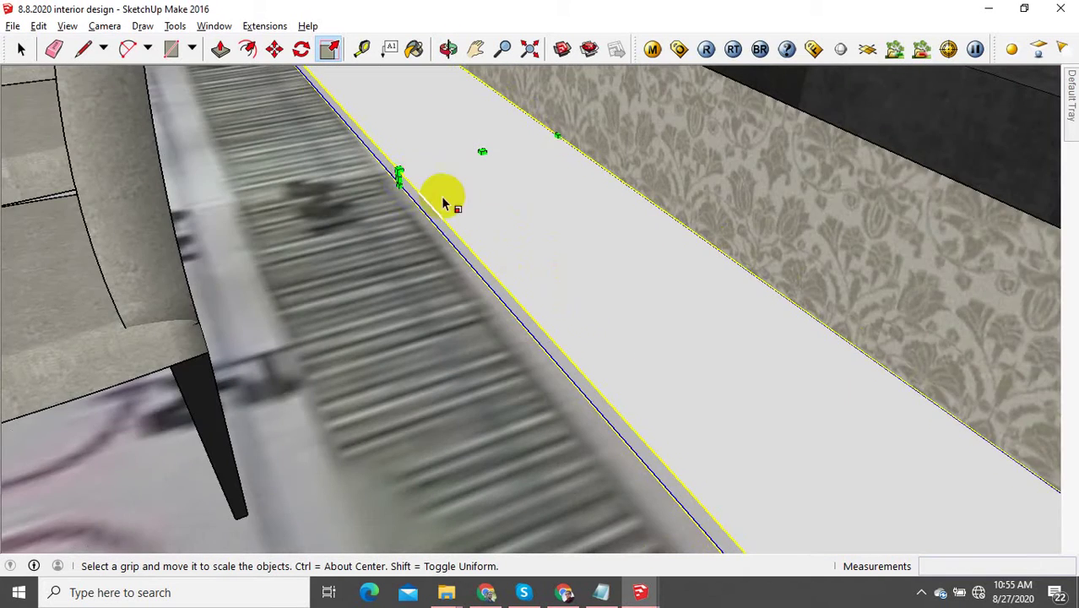
scroll(462, 231, down, 2)
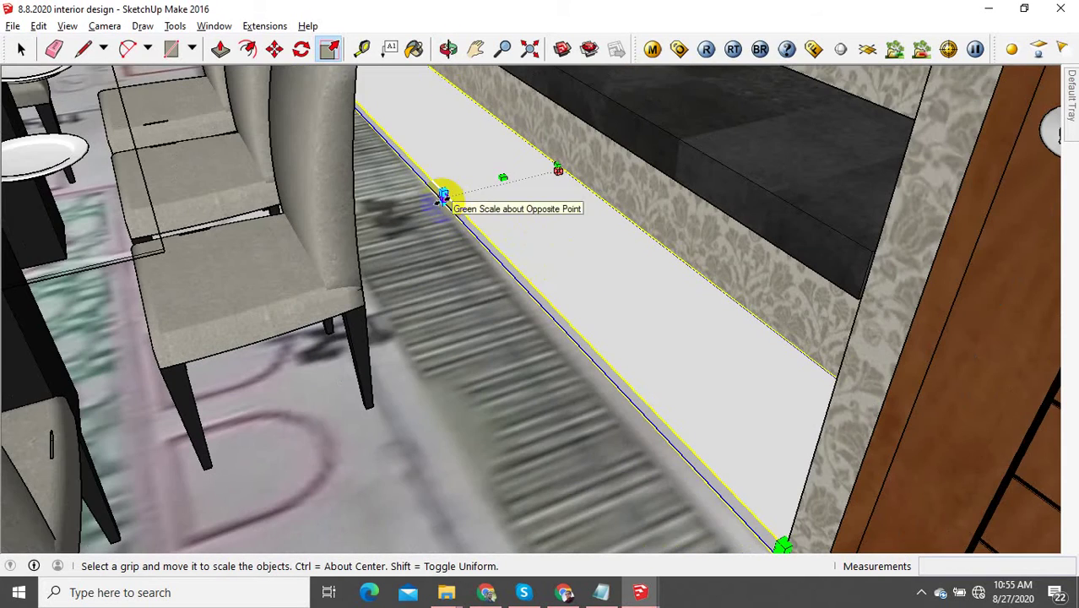
drag(444, 196, 785, 526)
click(23, 48)
Step: Copy the floor slab from its lower front corner to its upper front corner, stacking the copy on top
middle_drag(515, 275, 610, 296)
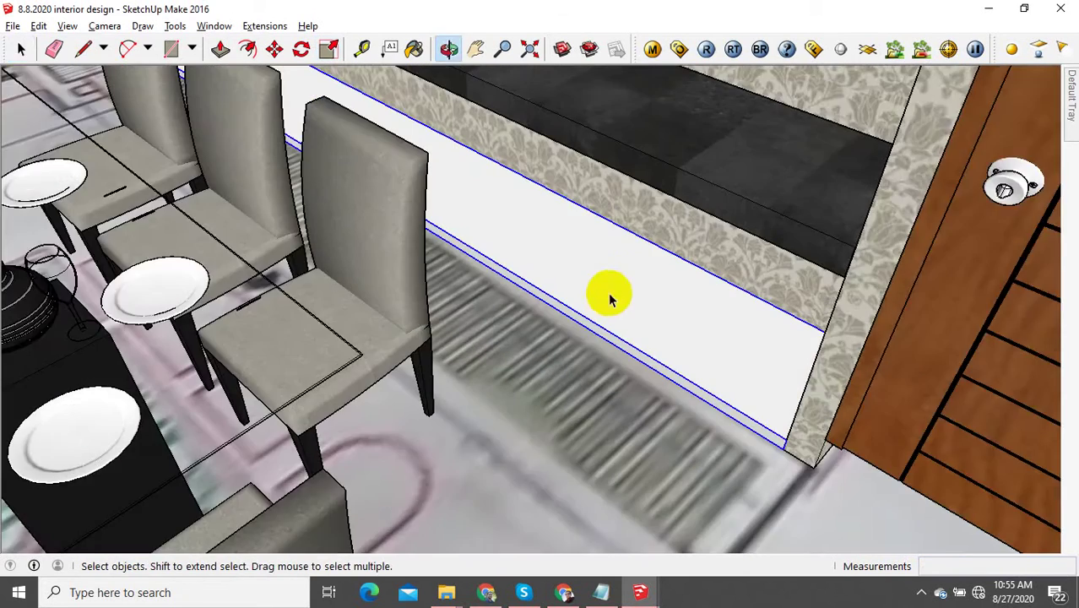
scroll(610, 275, up, 2)
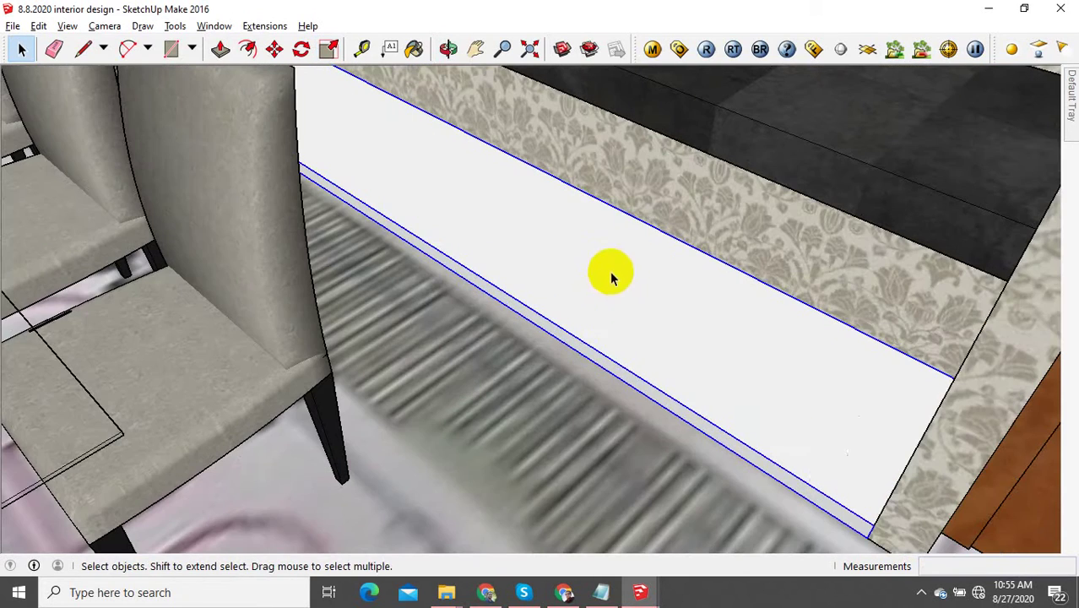
click(274, 49)
scroll(439, 219, down, 2)
scroll(744, 467, up, 5)
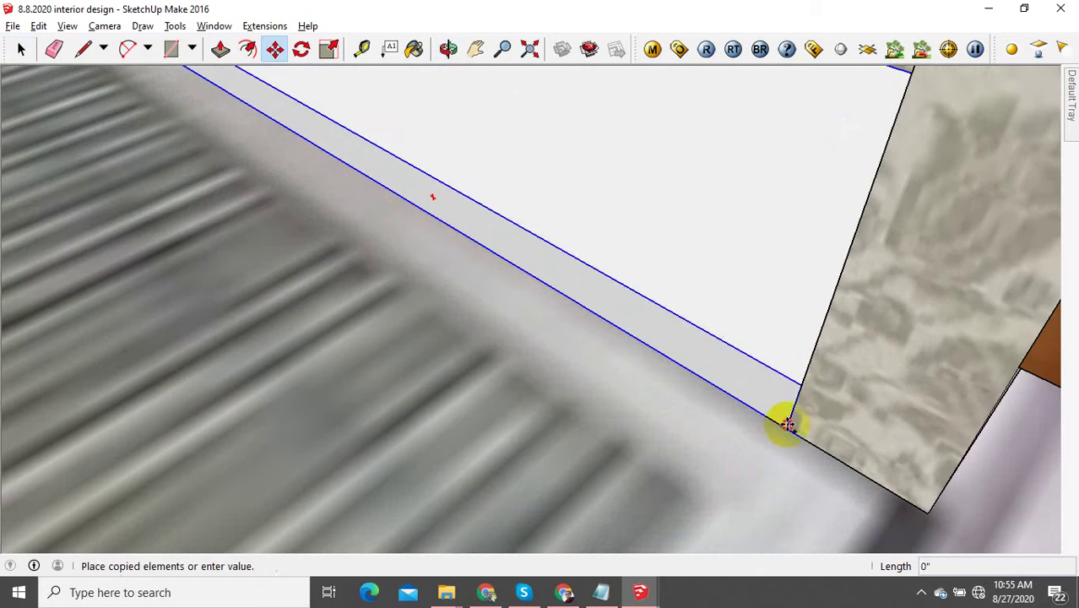
click(802, 385)
scroll(758, 420, down, 4)
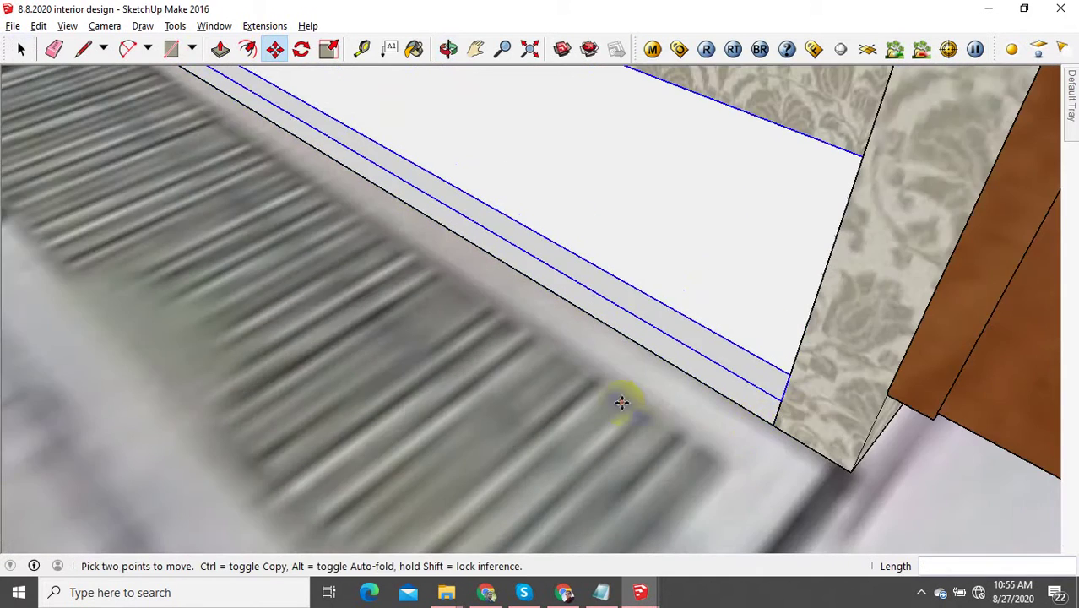
Step: Scale the stacked slab copy along the blue axis up to the underside of the counter
middle_drag(594, 398, 545, 395)
key(s)
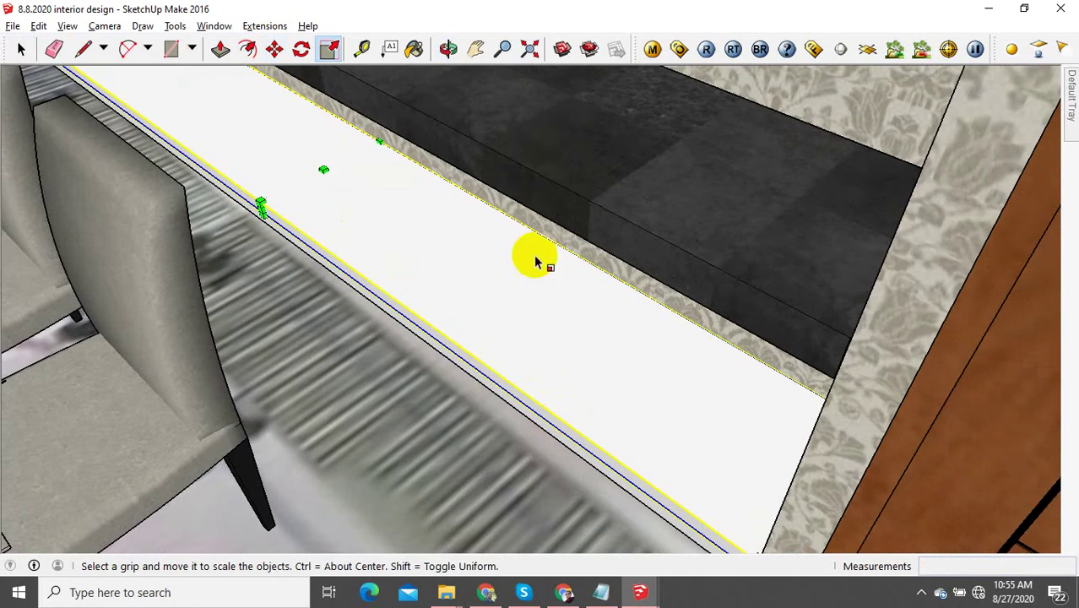
click(325, 173)
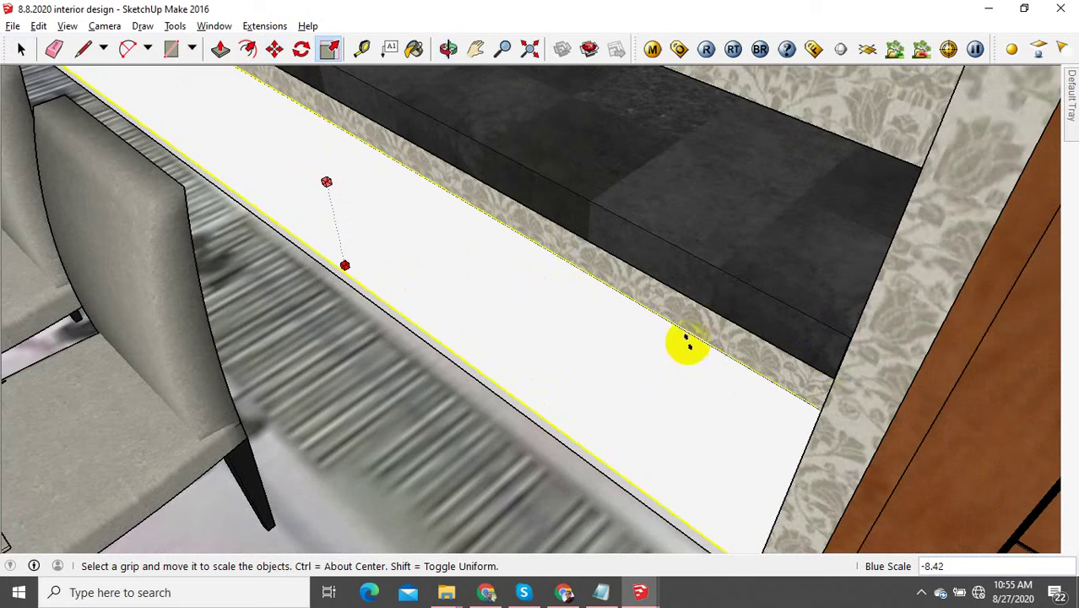
click(824, 377)
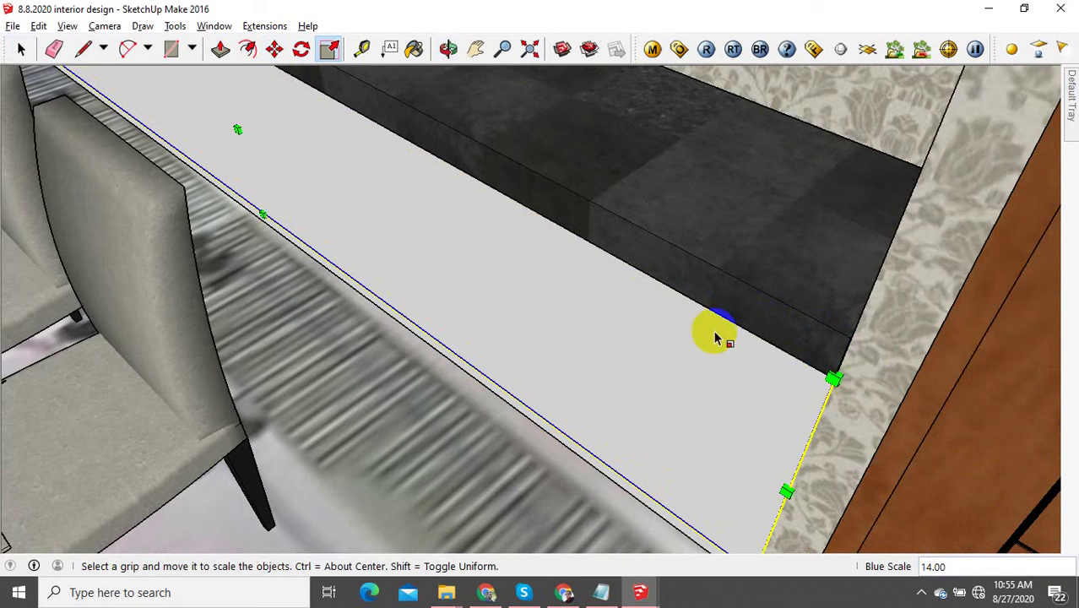
scroll(574, 279, down, 3)
Step: Open the scaled slab group, push its front face back 1/2" with Push/Pull, and close the group
click(21, 48)
scroll(555, 294, up, 3)
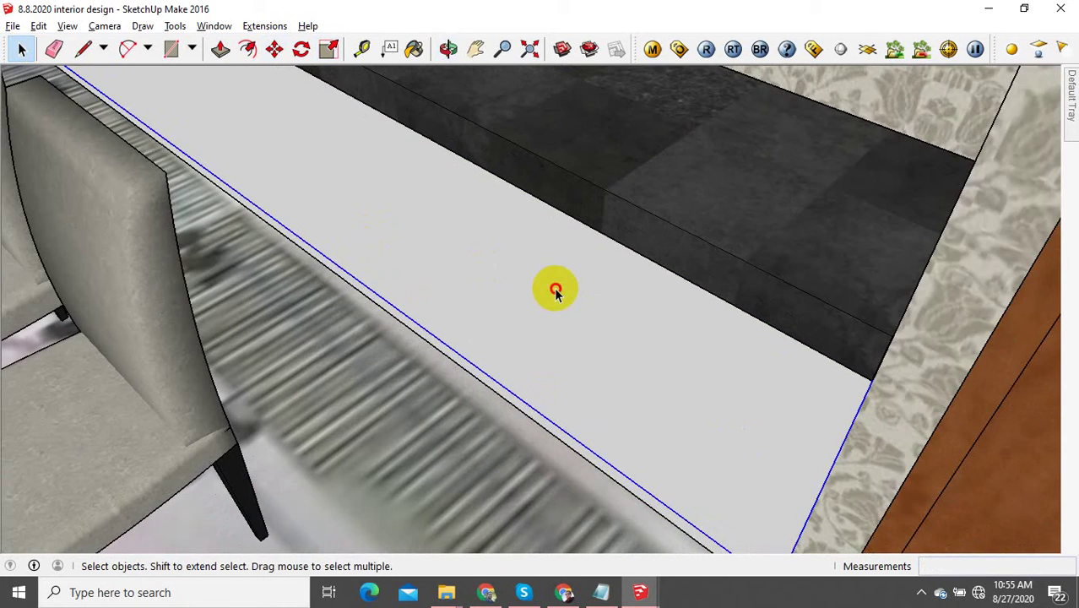
double_click(555, 291)
click(508, 282)
click(220, 50)
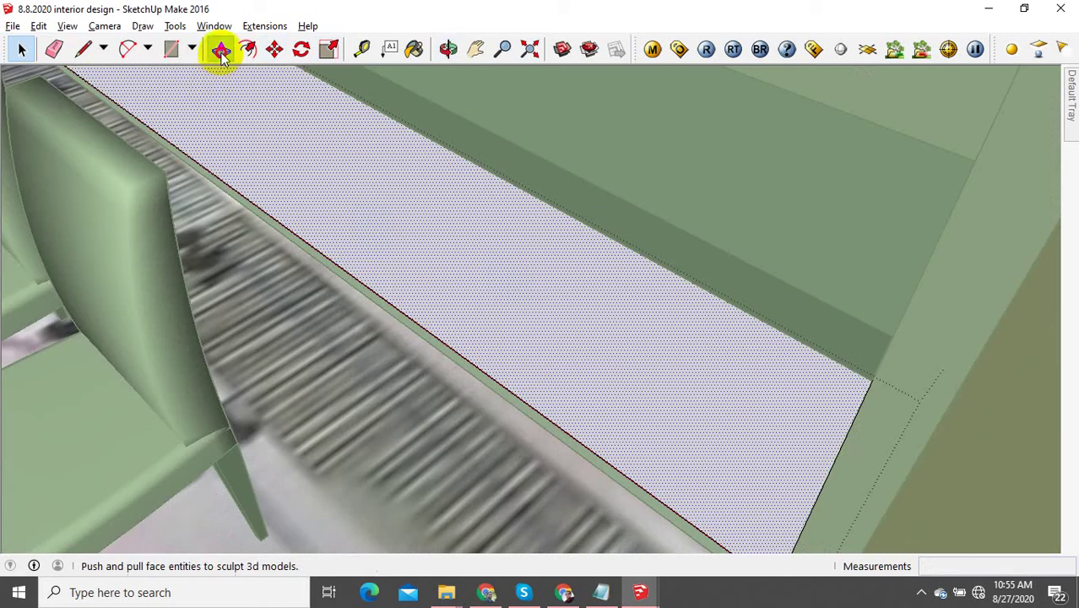
scroll(650, 367, up, 2)
click(663, 365)
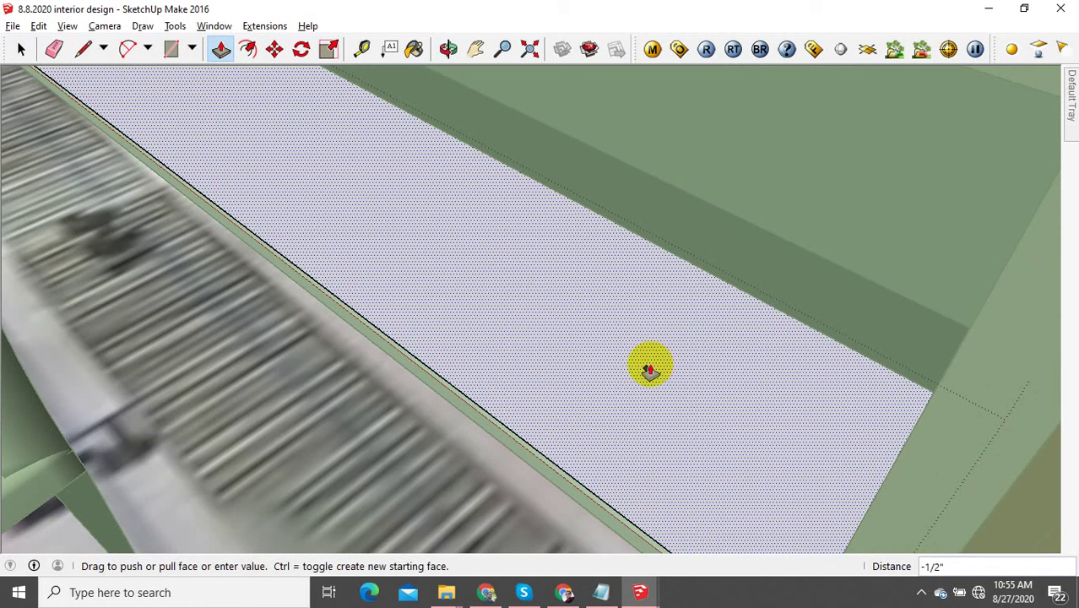
click(21, 50)
click(42, 118)
Step: Draw a rectangle about 1' 5 1/8" by 1/2" on the base ledge, starting at the niche's wall corner
middle_drag(473, 268, 704, 369)
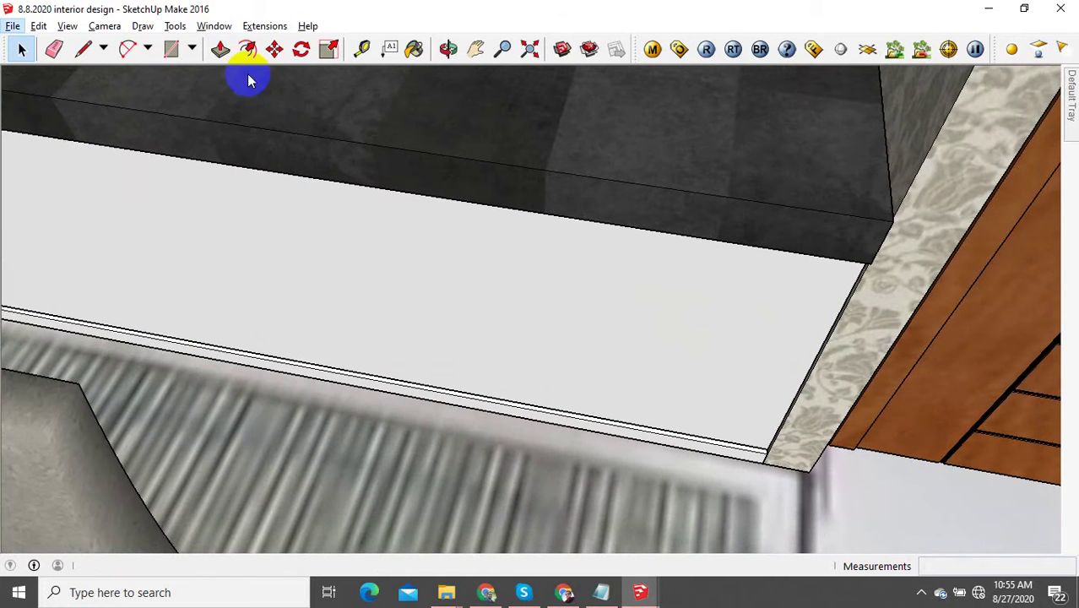
click(172, 49)
scroll(840, 249, up, 3)
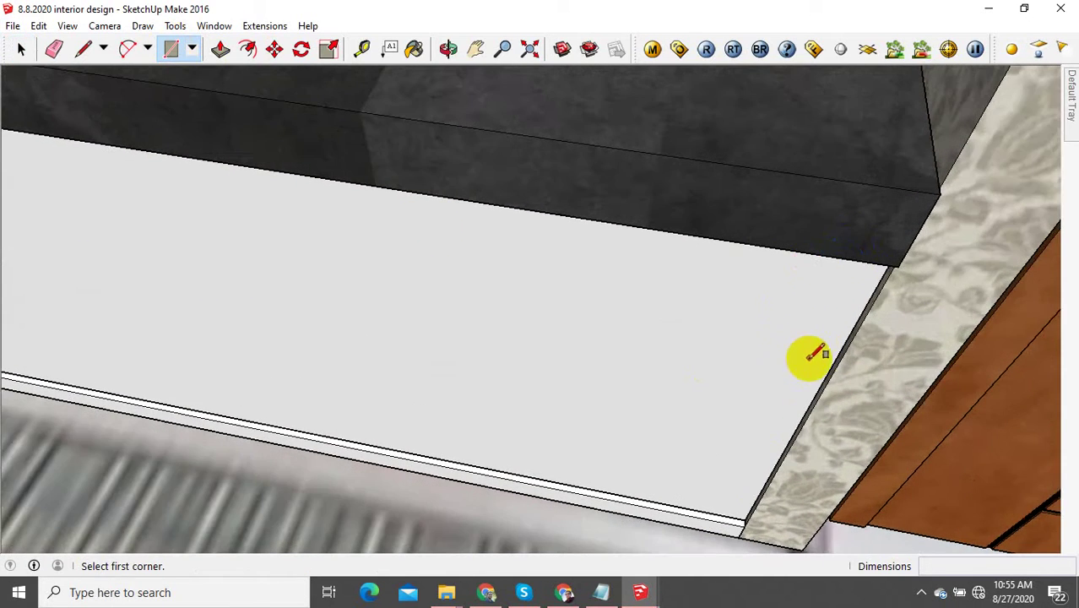
scroll(747, 507, up, 3)
middle_drag(747, 507, 861, 371)
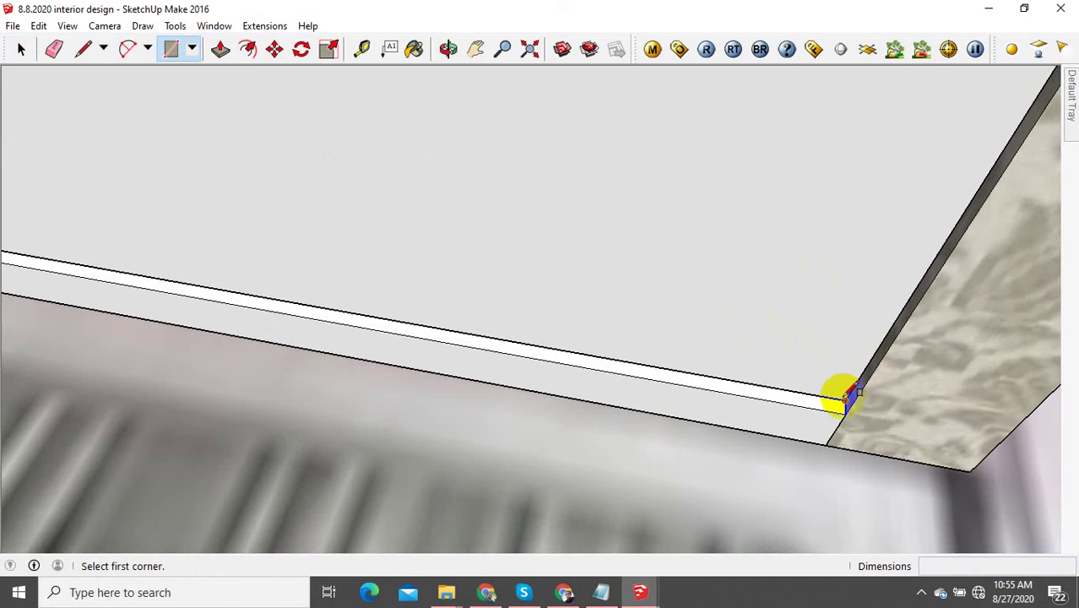
click(844, 399)
click(315, 314)
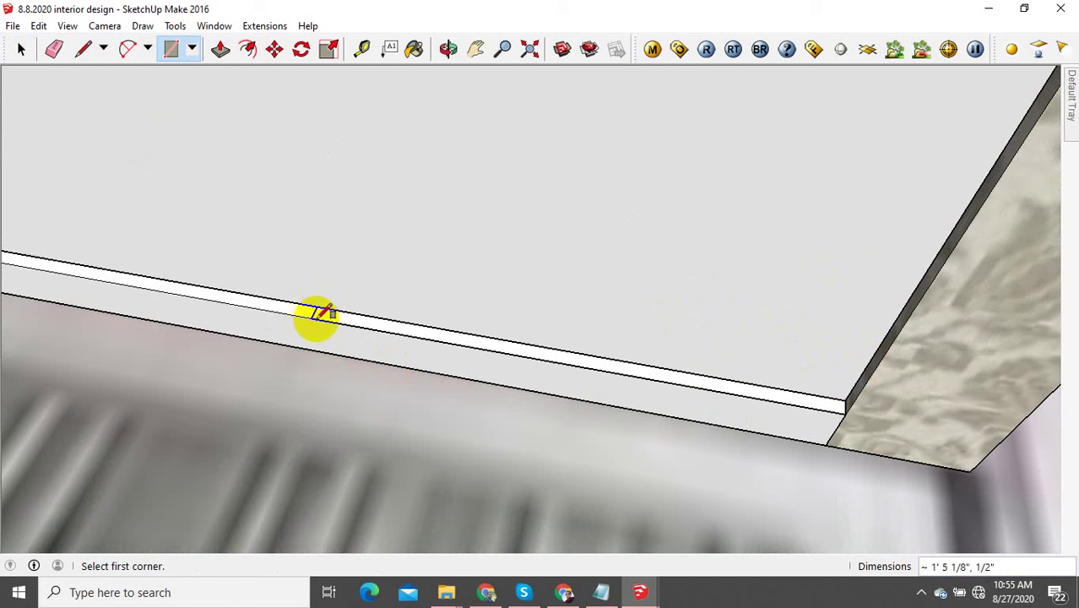
Step: Select the new rectangle with its edges on the base ledge and make it a group
click(21, 49)
key(r)
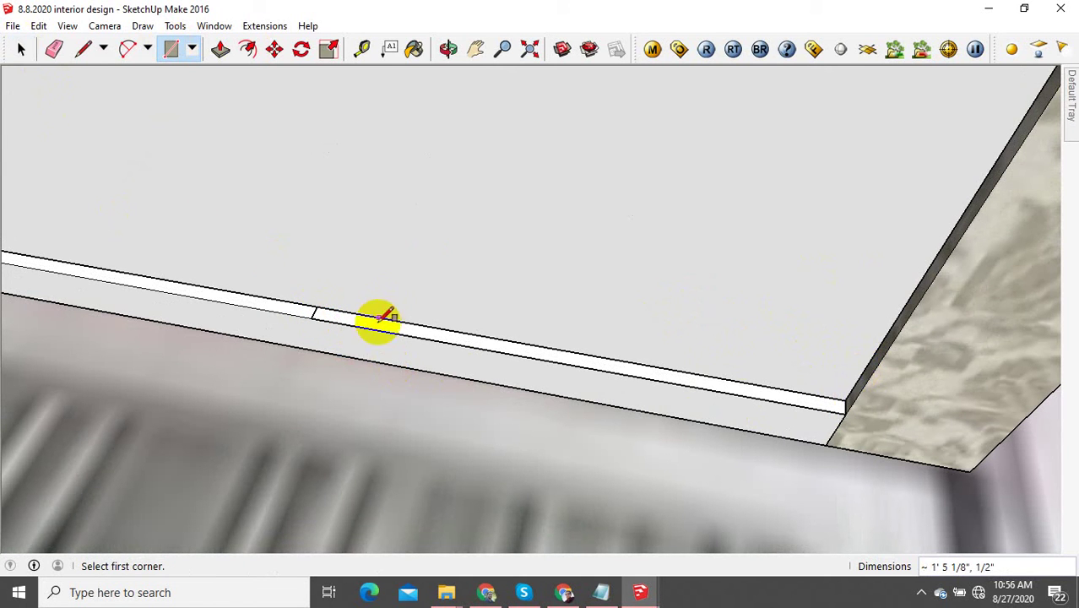
click(21, 49)
double_click(365, 324)
right_click(382, 319)
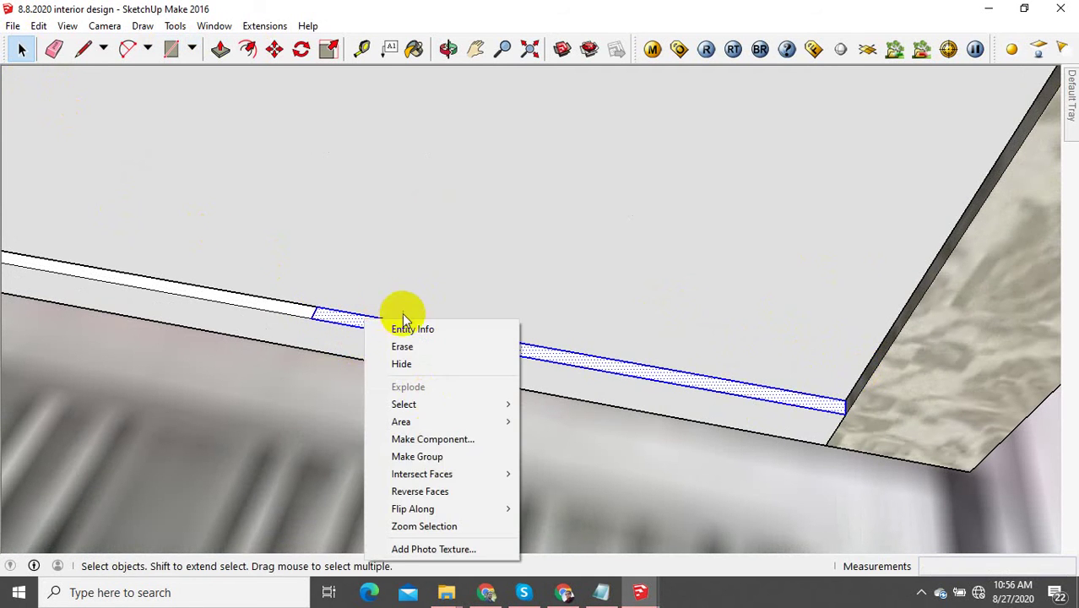
click(417, 456)
Step: Open the rectangle group and raise its face 2' 4" with Push/Pull to the underside of the counter
double_click(391, 336)
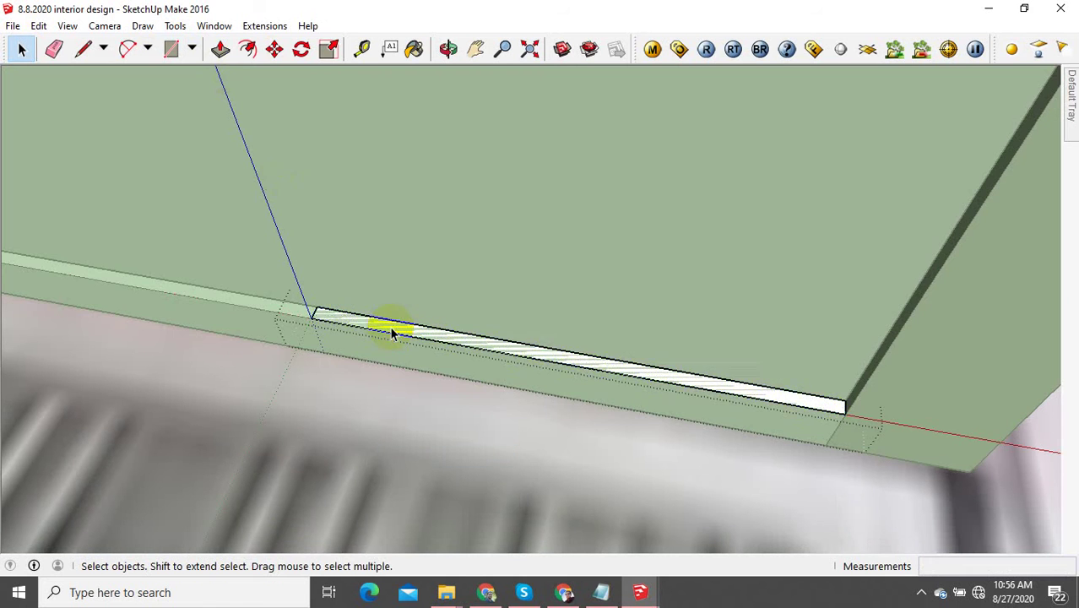
click(221, 49)
click(377, 316)
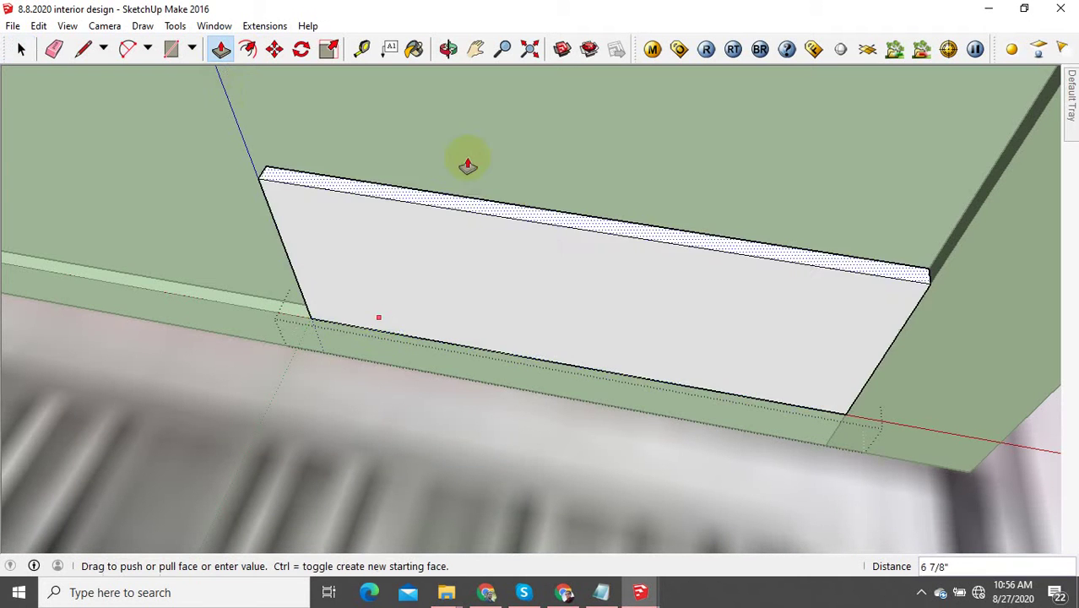
scroll(548, 365, down, 5)
click(549, 169)
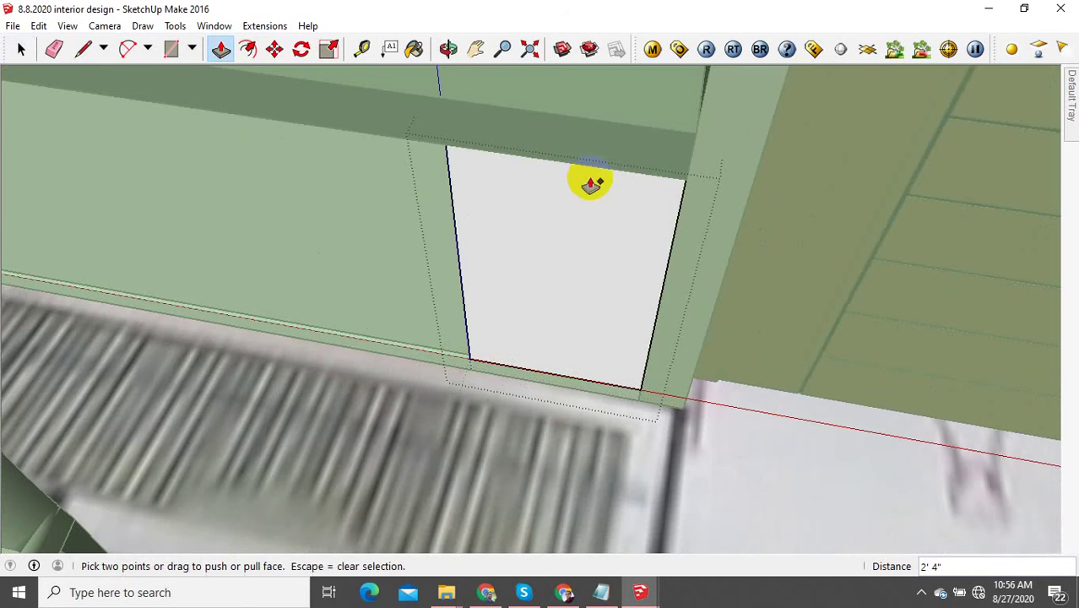
Step: Close the door panel group and place a vertical guide line 1'6" from the niche's wall edge
click(362, 49)
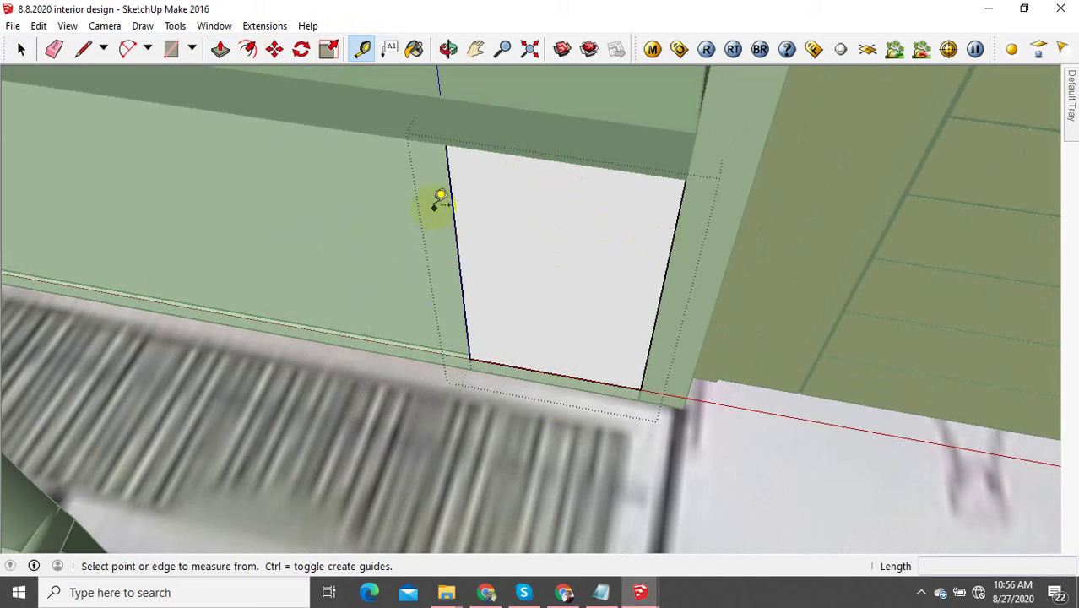
click(23, 49)
key(Escape)
click(362, 49)
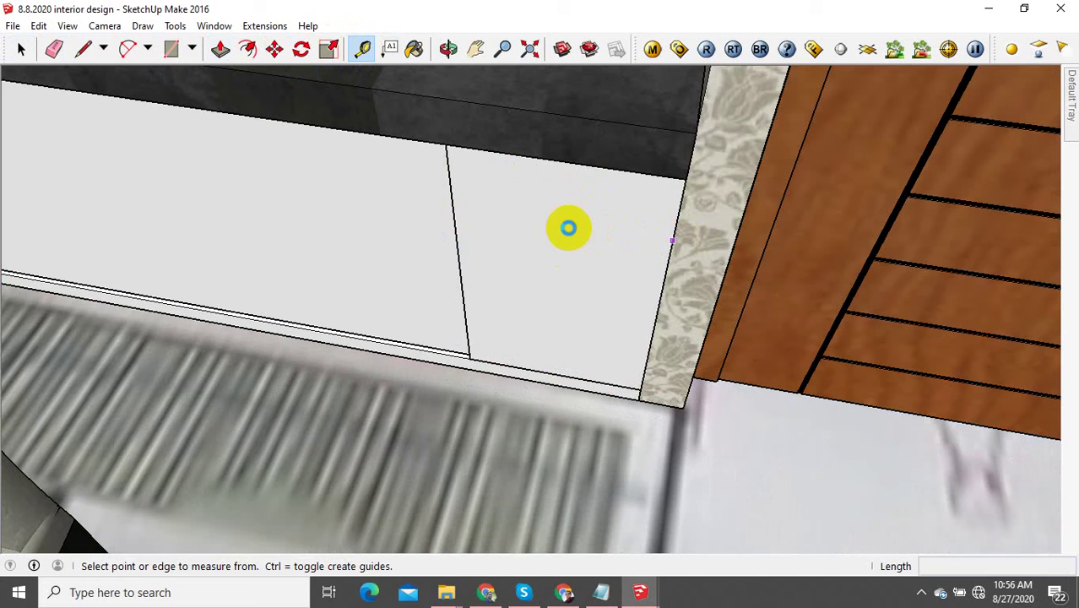
click(569, 228)
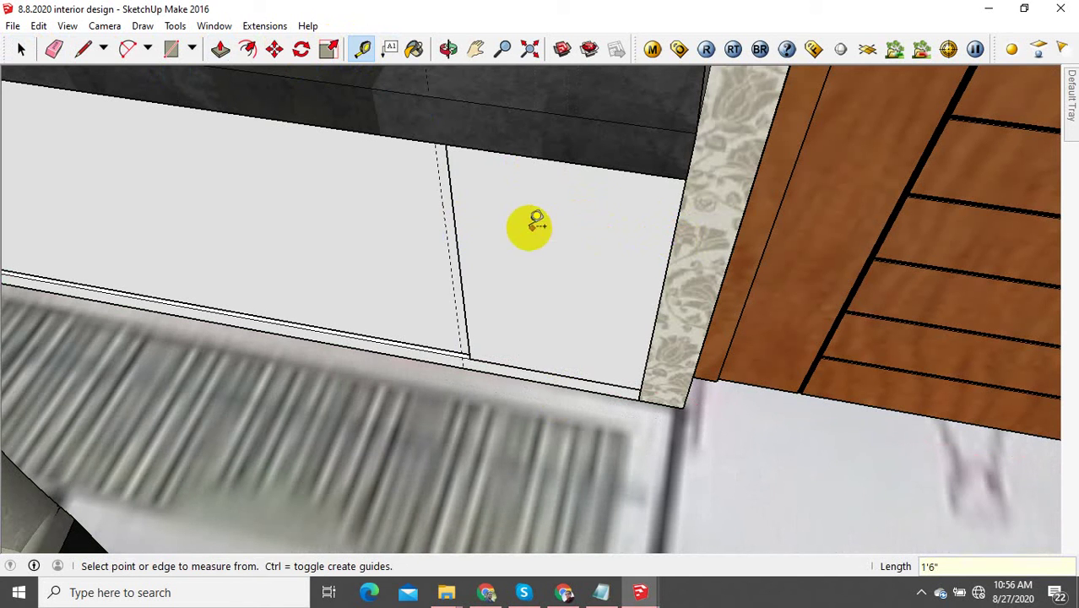
Step: Scale the door panel along the red axis so its free side edge meets the guide line
middle_drag(537, 223, 547, 232)
click(21, 51)
click(474, 205)
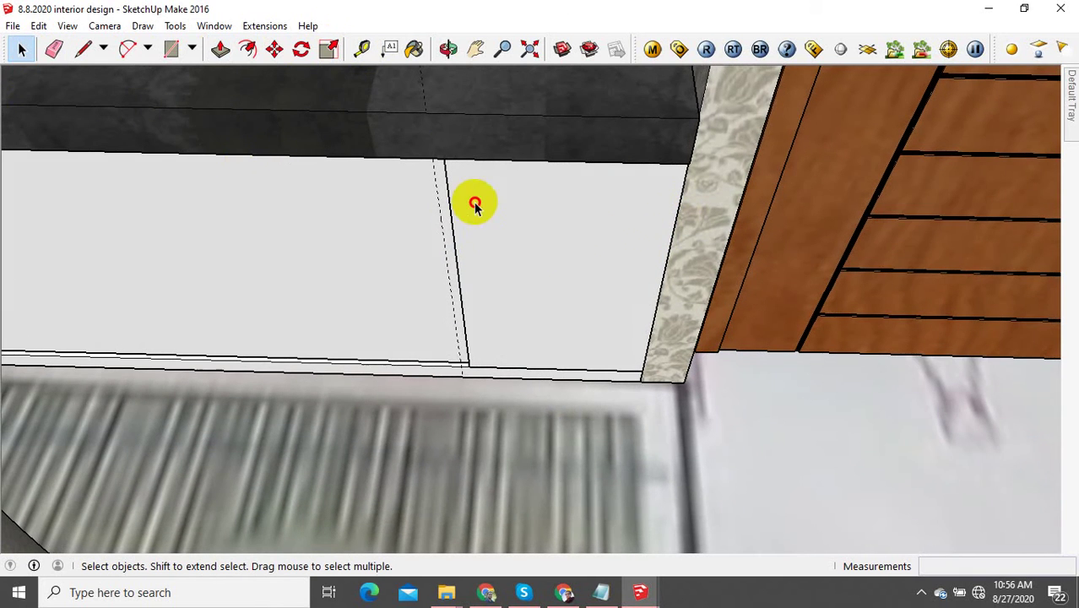
scroll(446, 229, up, 2)
key(s)
scroll(460, 247, up, 2)
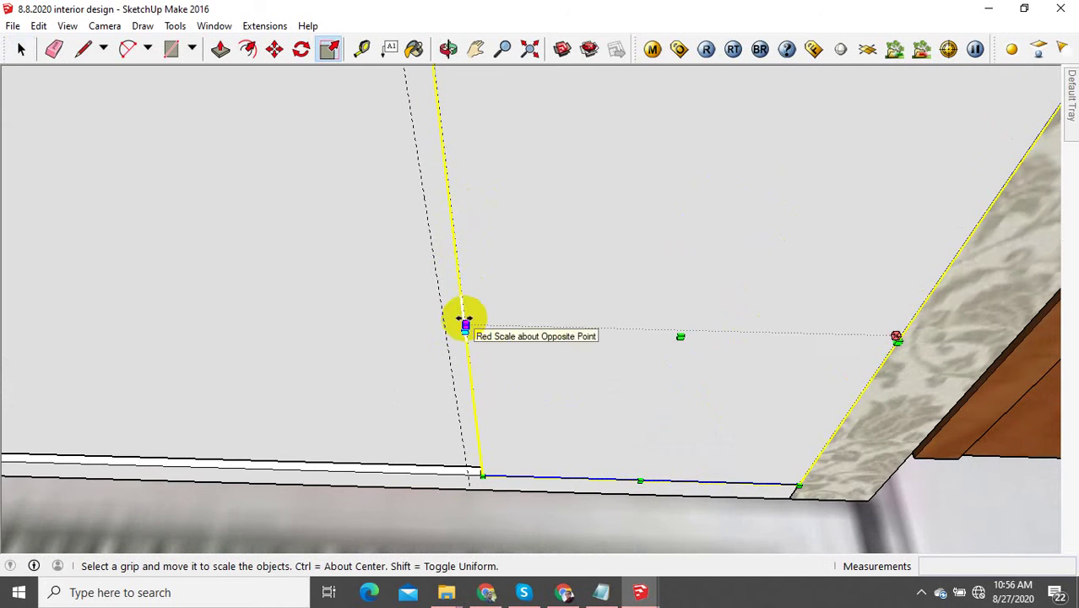
drag(464, 326, 446, 323)
click(21, 49)
Step: Convert the door panel group into a component
scroll(465, 261, down, 2)
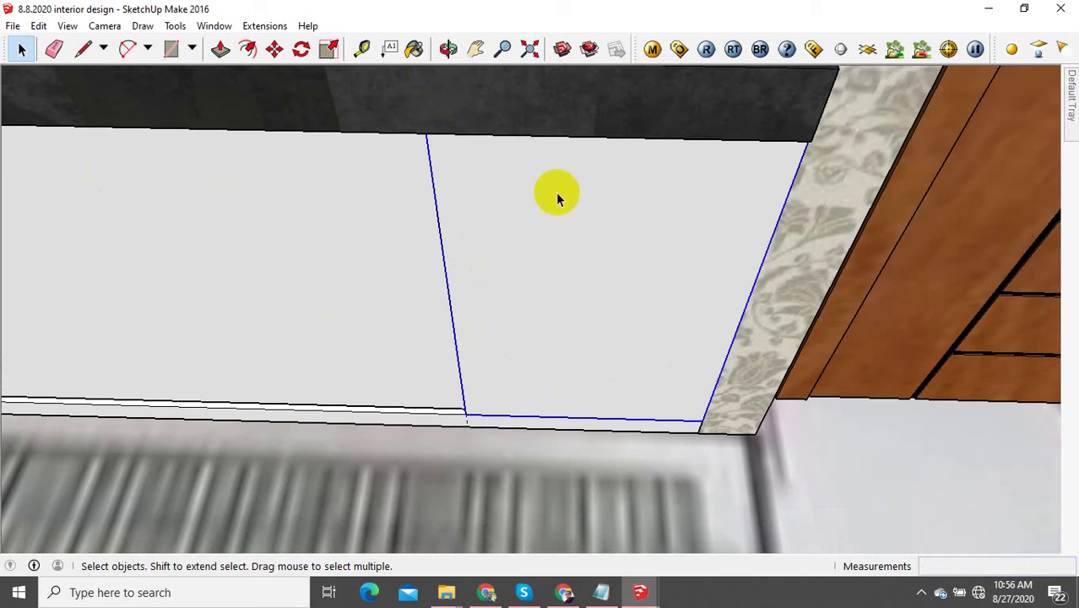
right_click(549, 212)
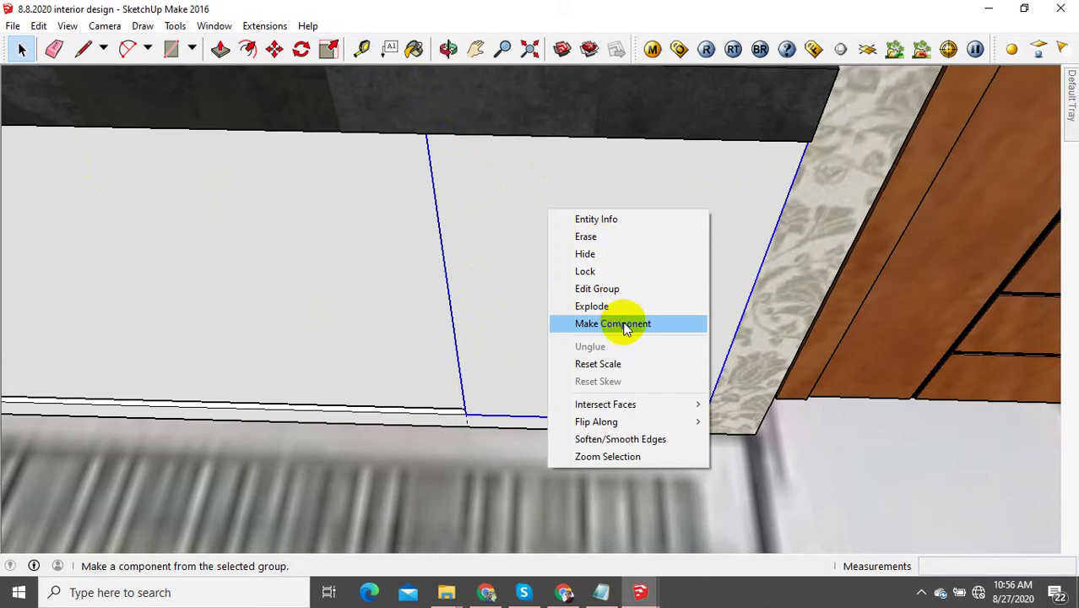
click(525, 217)
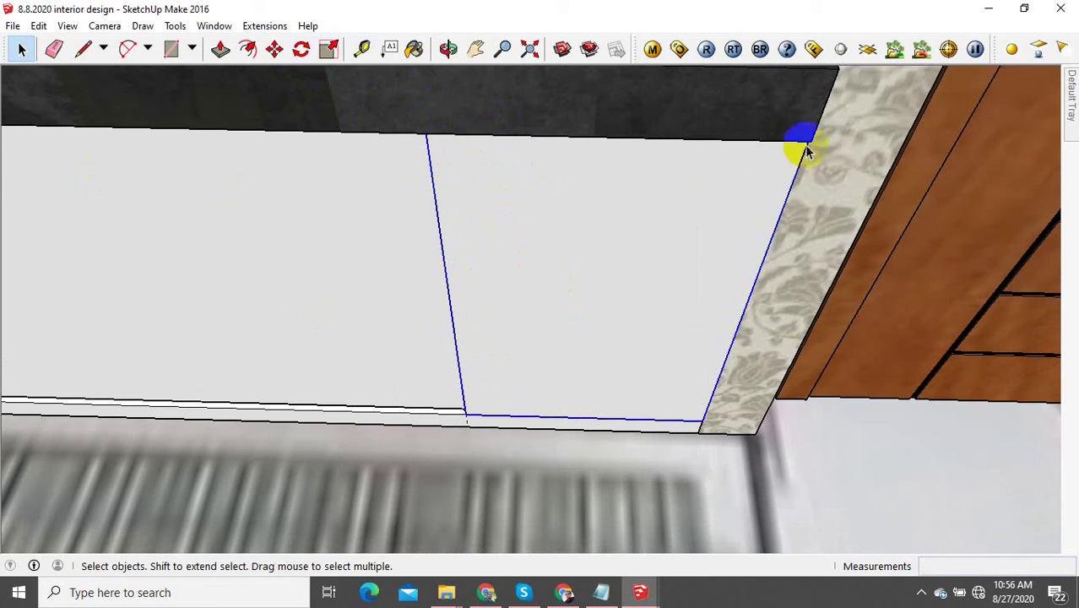
Step: Copy the door panel component twice along the base ledge at 1' 6" spacing, each copy butted against the previous panel
click(274, 49)
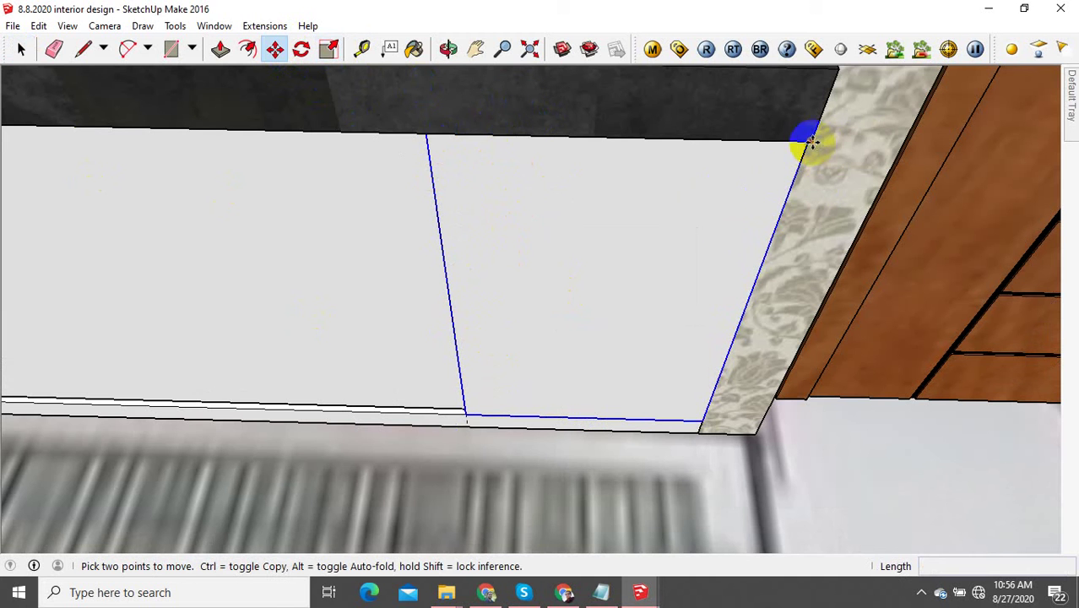
click(703, 422)
key(ctrl)
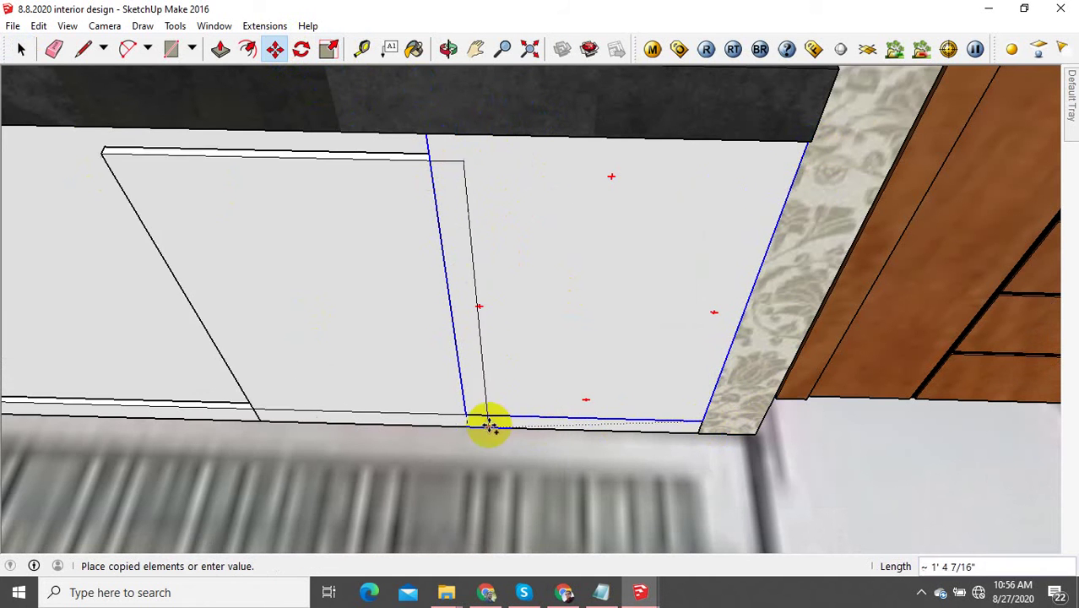
click(467, 415)
middle_drag(469, 414, 777, 388)
scroll(657, 414, down, 4)
click(760, 382)
key(ctrl)
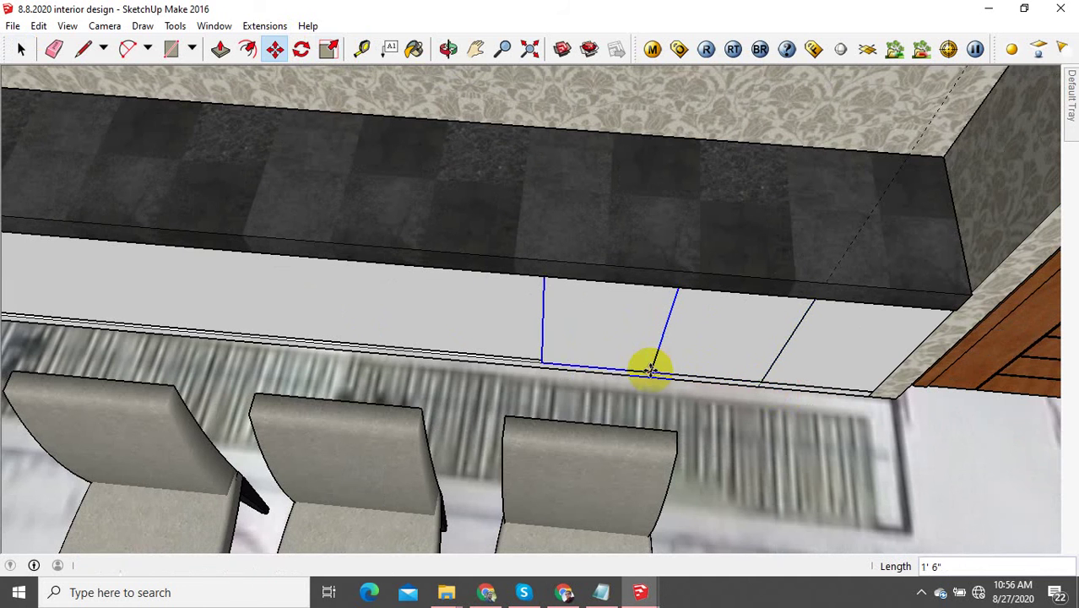
click(651, 371)
Step: Undo the misplaced third copy and copy the newest door panel 1' 6" along the ledge, flush with its neighbour
click(653, 371)
key(ctrl)
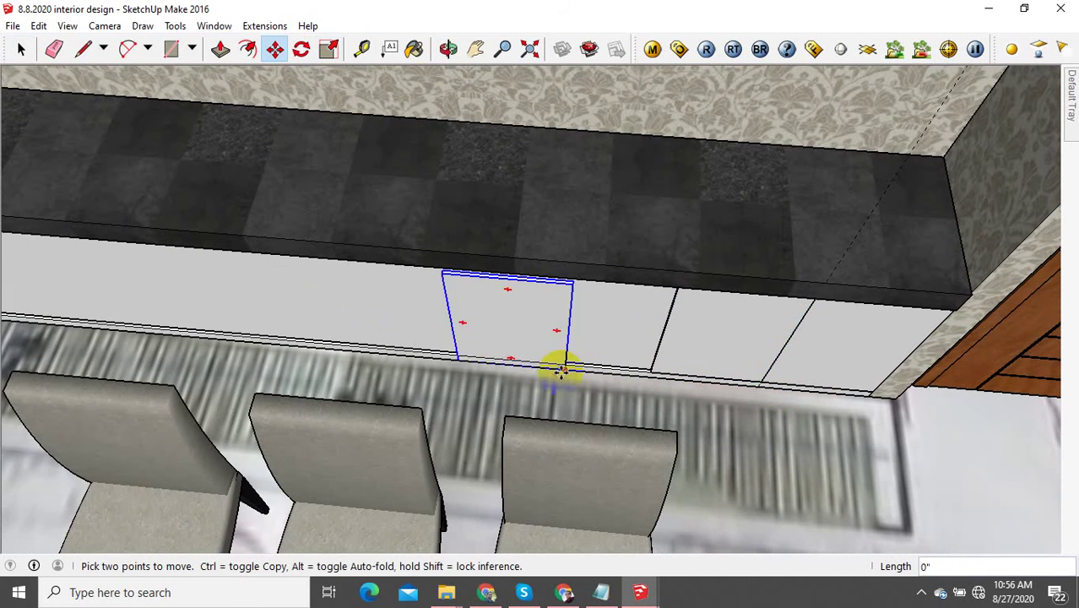
shift+middle_drag(515, 360, 549, 365)
key(ctrl+z)
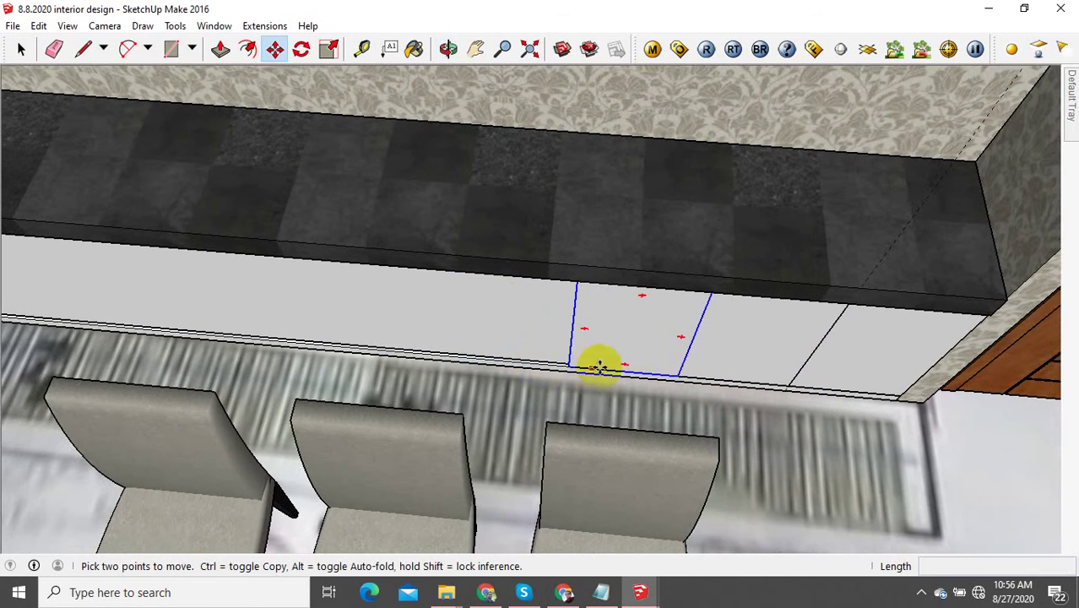
click(681, 373)
key(Escape)
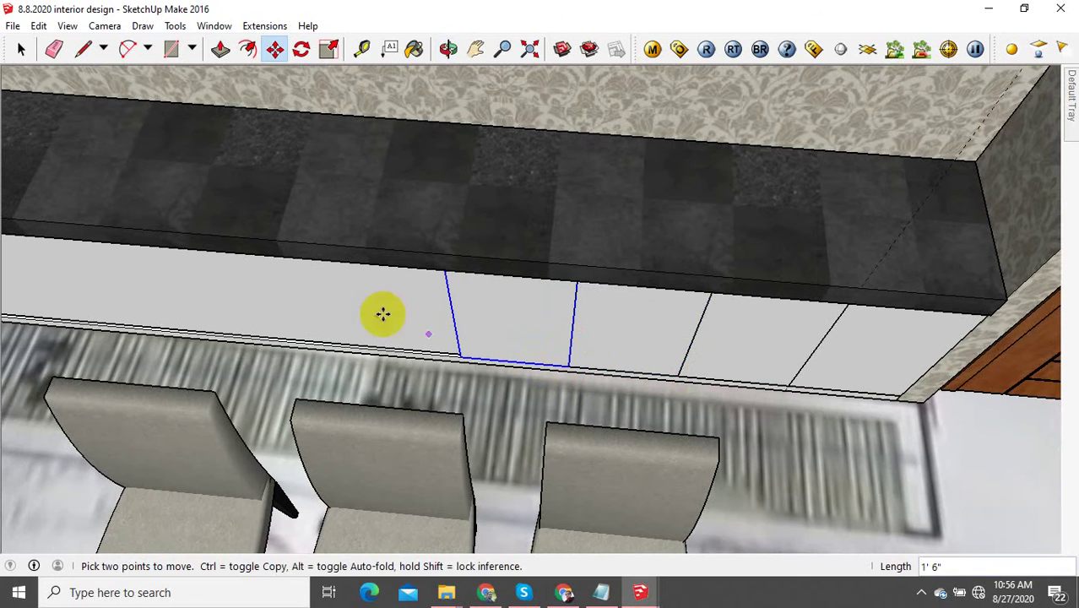
Step: Try to copy the last door panel 1' 6" along the ledge and repeat the copy with a *10 array
click(21, 49)
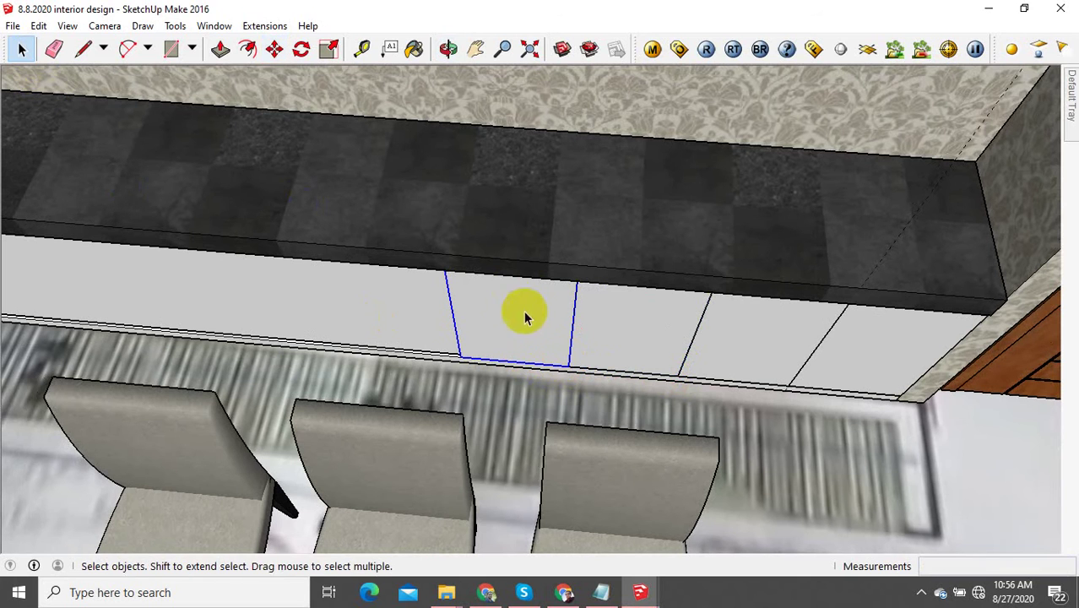
click(274, 49)
click(570, 366)
key(ctrl)
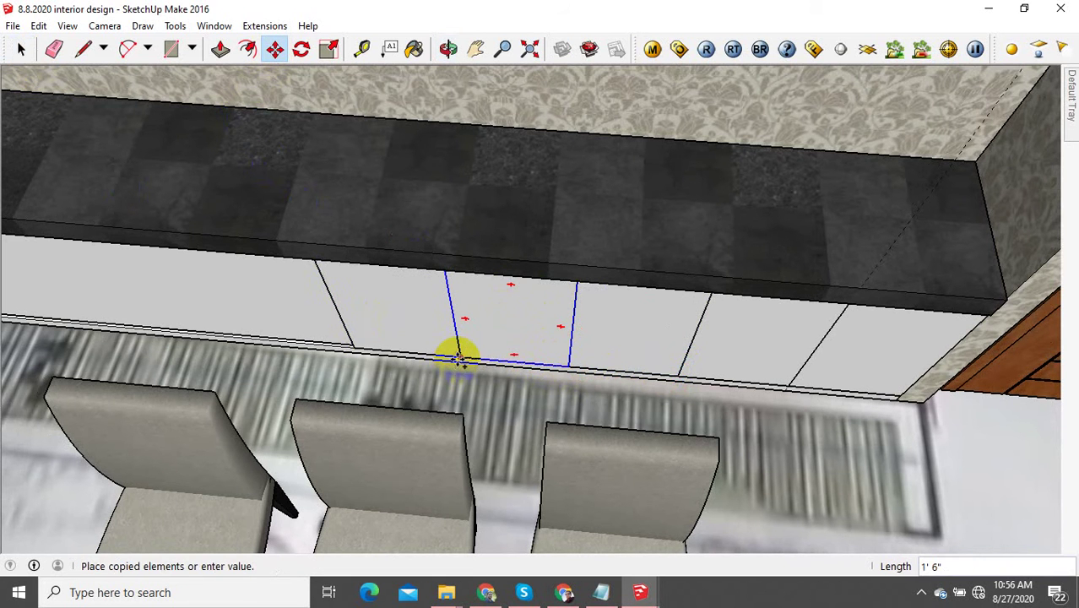
click(457, 359)
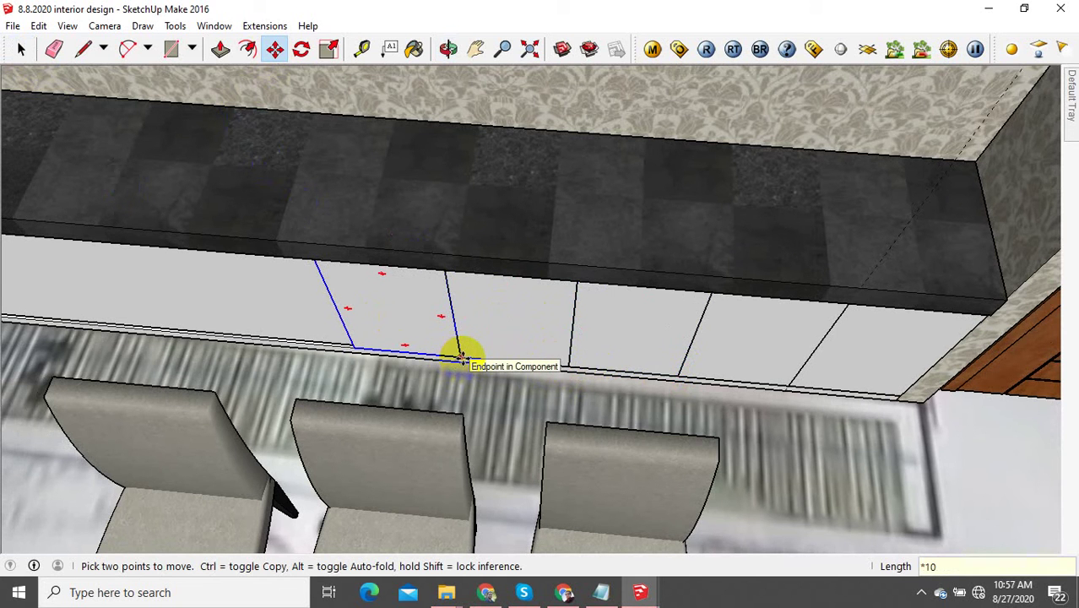
key(Return)
scroll(635, 388, down, 5)
middle_drag(589, 370, 390, 332)
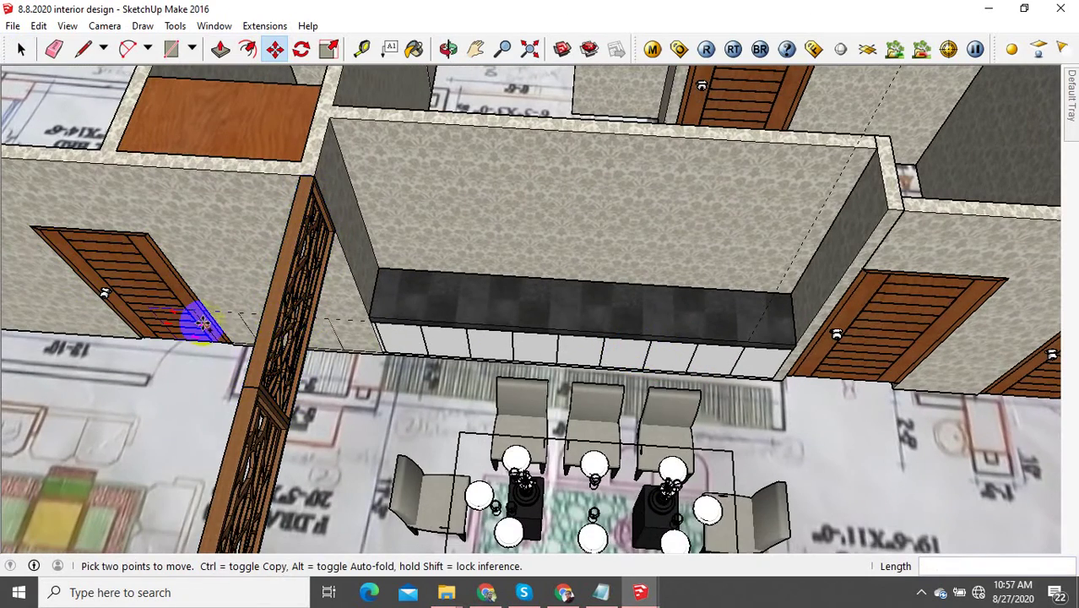
Step: Copy the end door panel along the base ledge, flush against the previous panel
scroll(446, 340, up, 5)
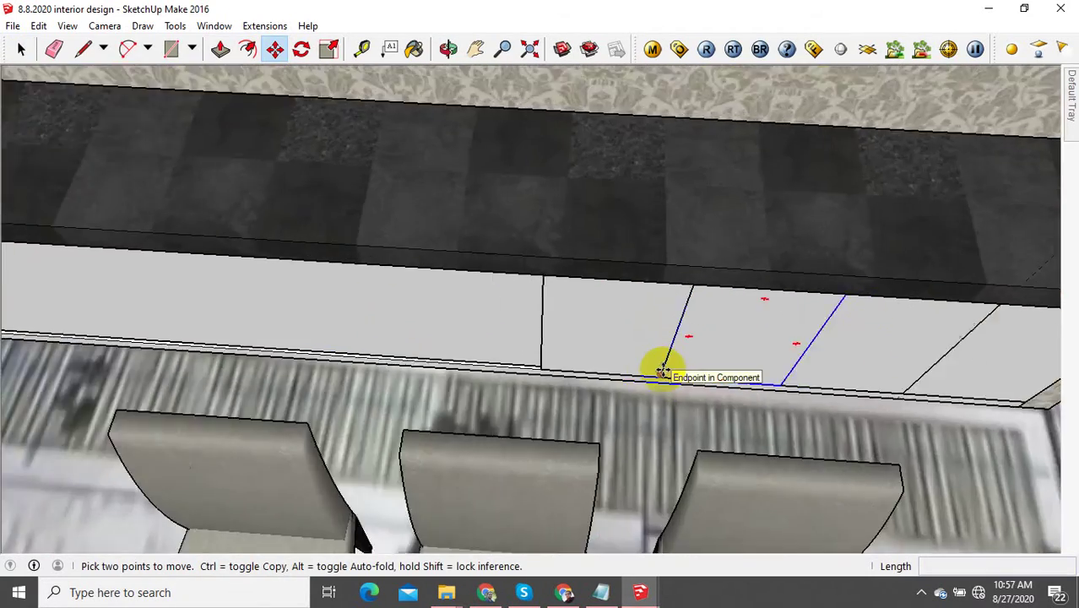
scroll(663, 372, up, 1)
click(21, 48)
key(m)
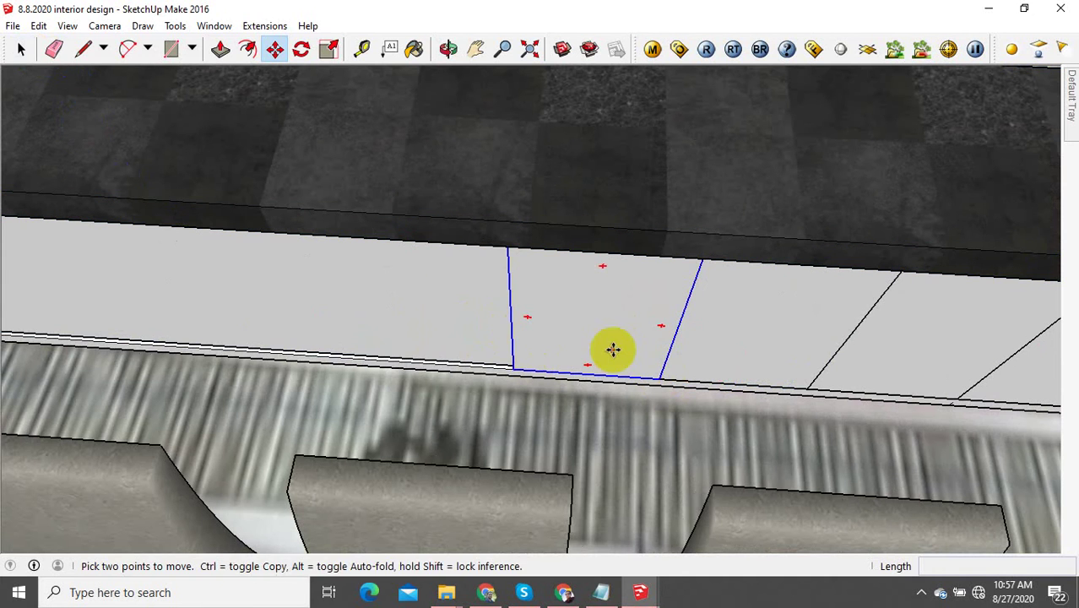
click(613, 350)
key(ctrl)
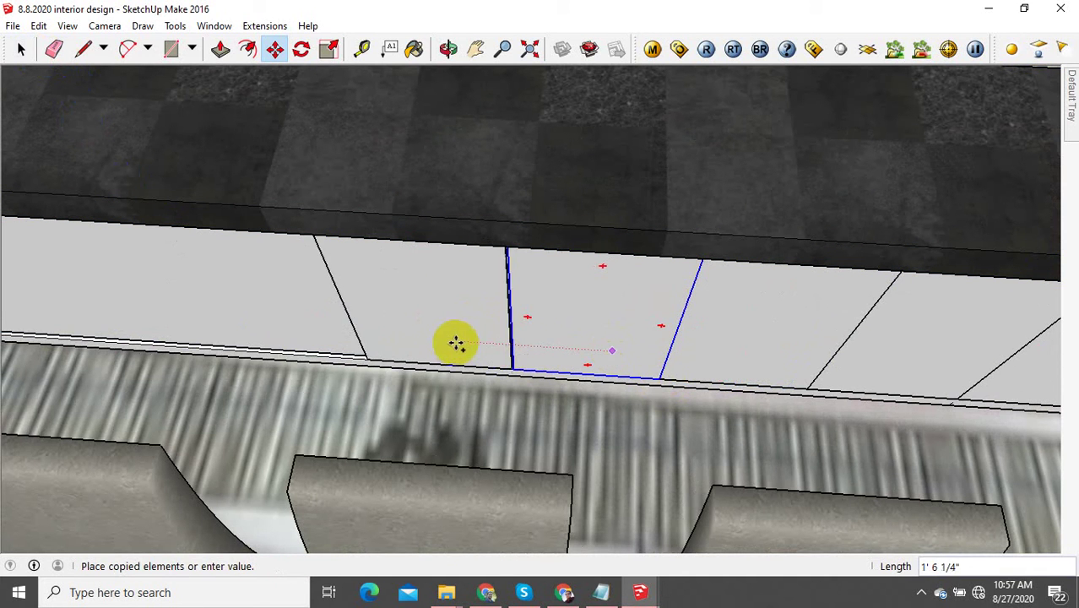
key(Escape)
click(660, 374)
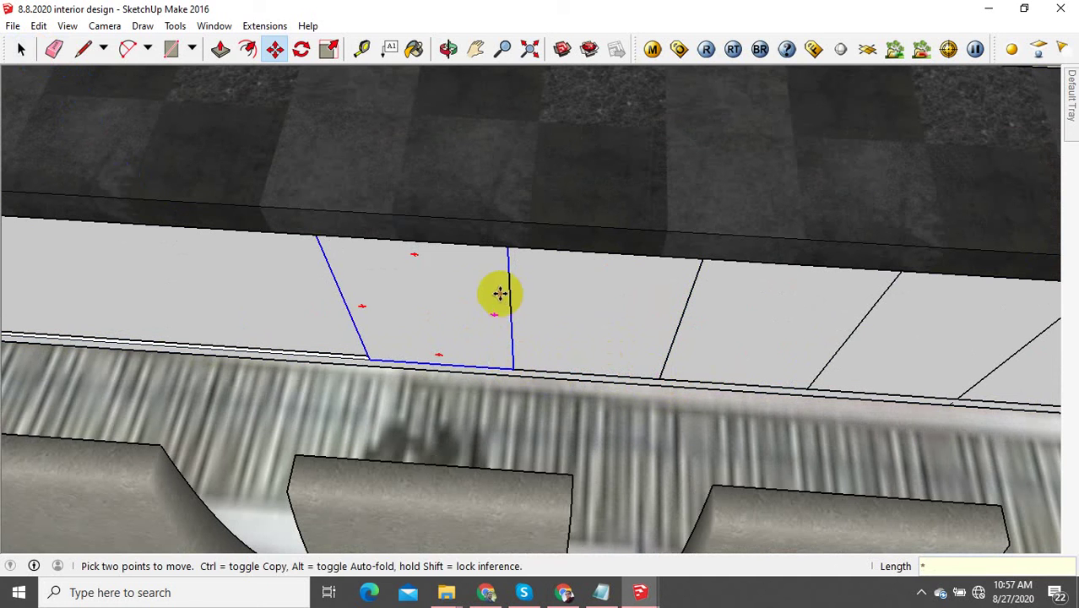
Step: Try to move the new door panel copy slightly, and delete that copy
click(19, 48)
key(m)
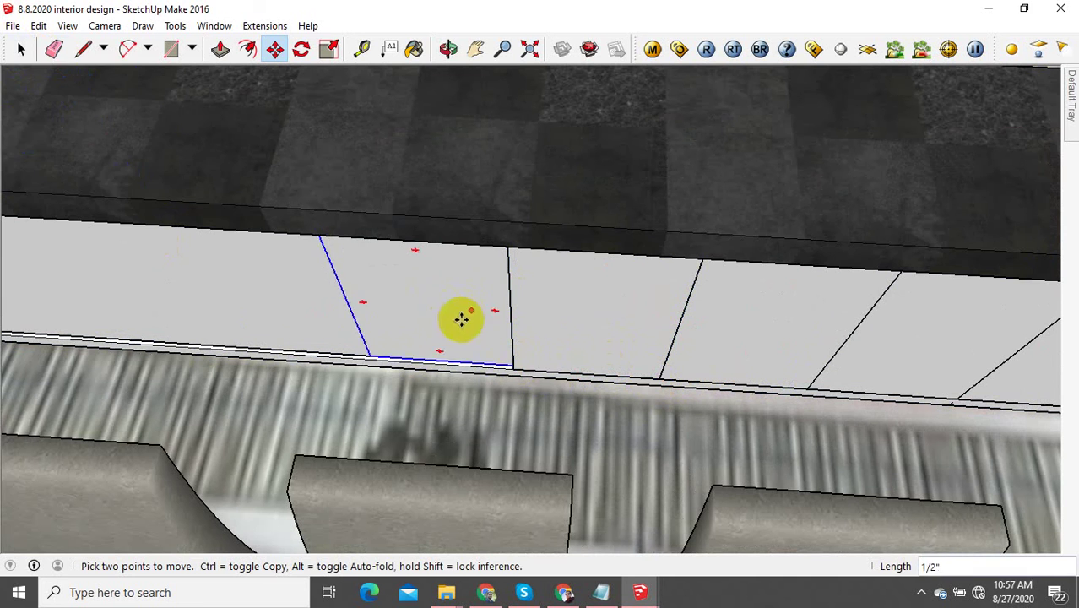
click(461, 319)
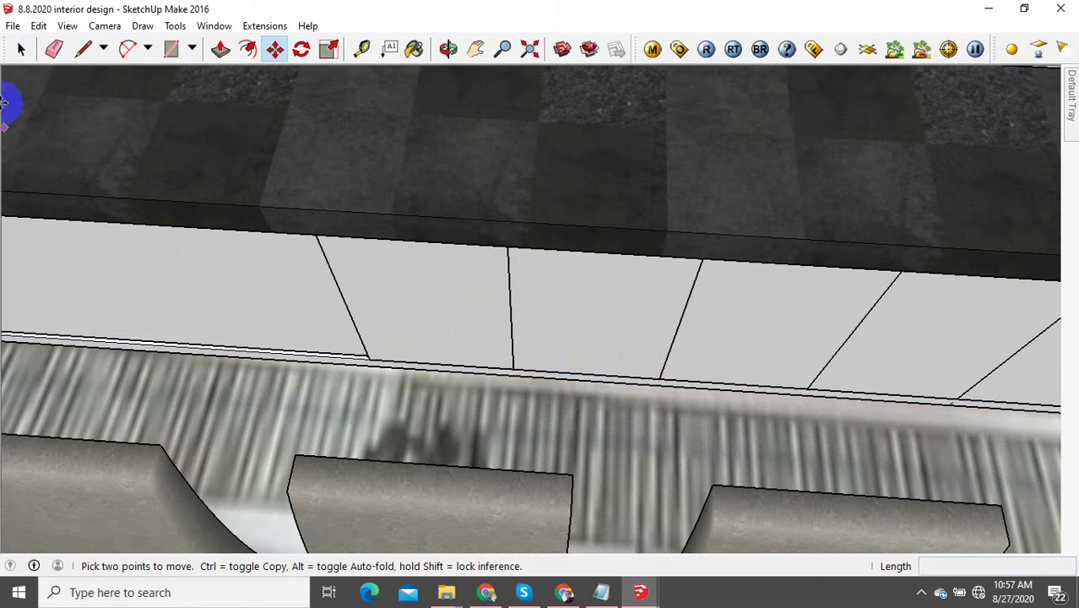
click(22, 49)
click(411, 257)
key(Delete)
Step: Copy the end door panel flush against itself towards the open end of the ledge and repeat it with a *5 array
click(636, 338)
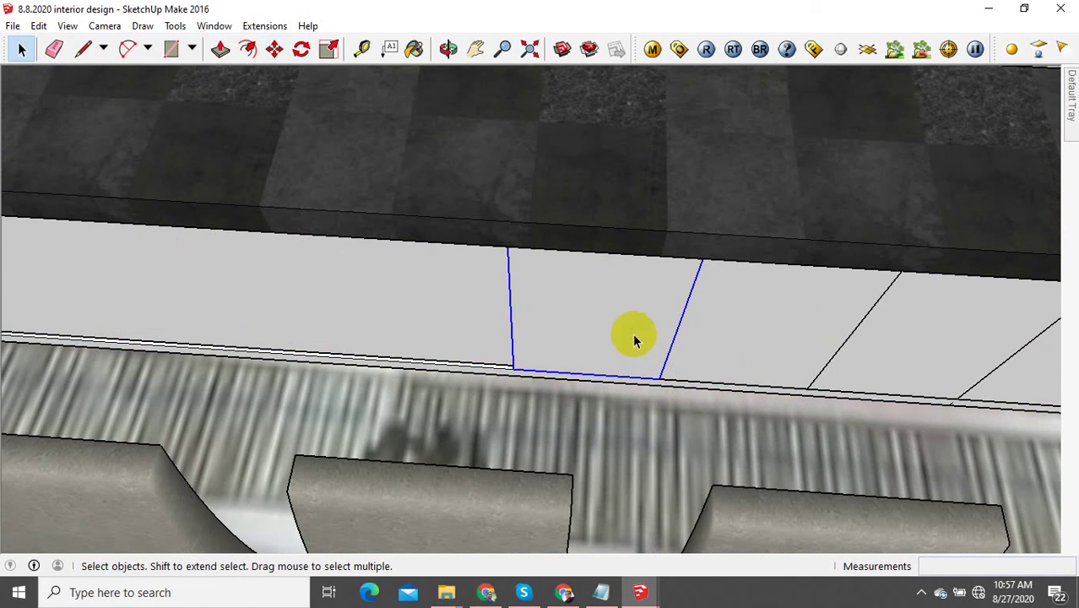
click(274, 48)
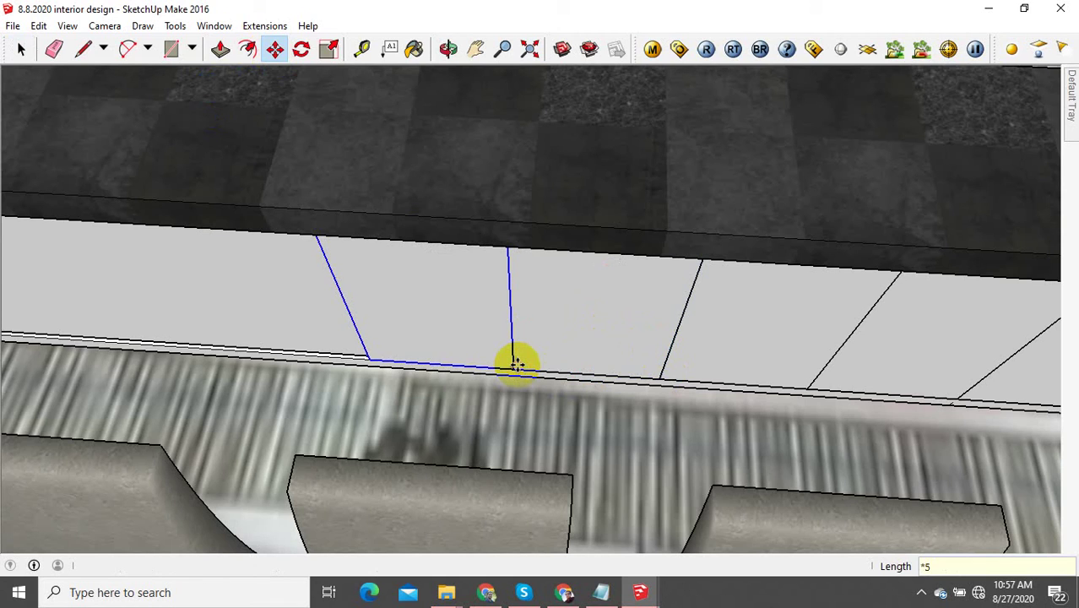
key(Return)
scroll(517, 364, down, 5)
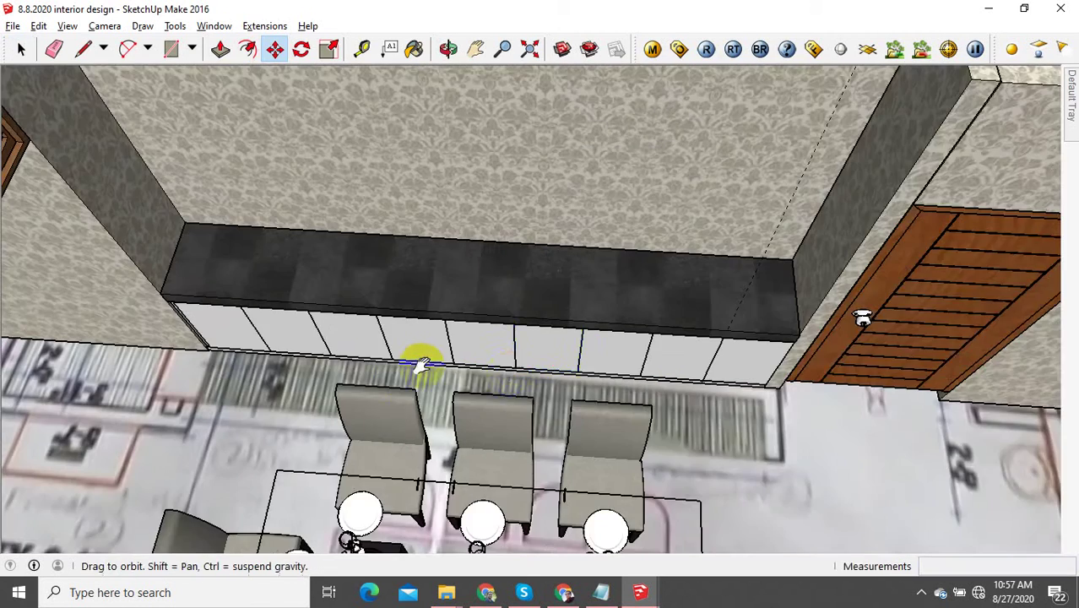
Step: Copy the end door panel over the narrow gap beside the side wall, with its lower corner on the wall
scroll(272, 315, up, 2)
middle_drag(419, 362, 439, 296)
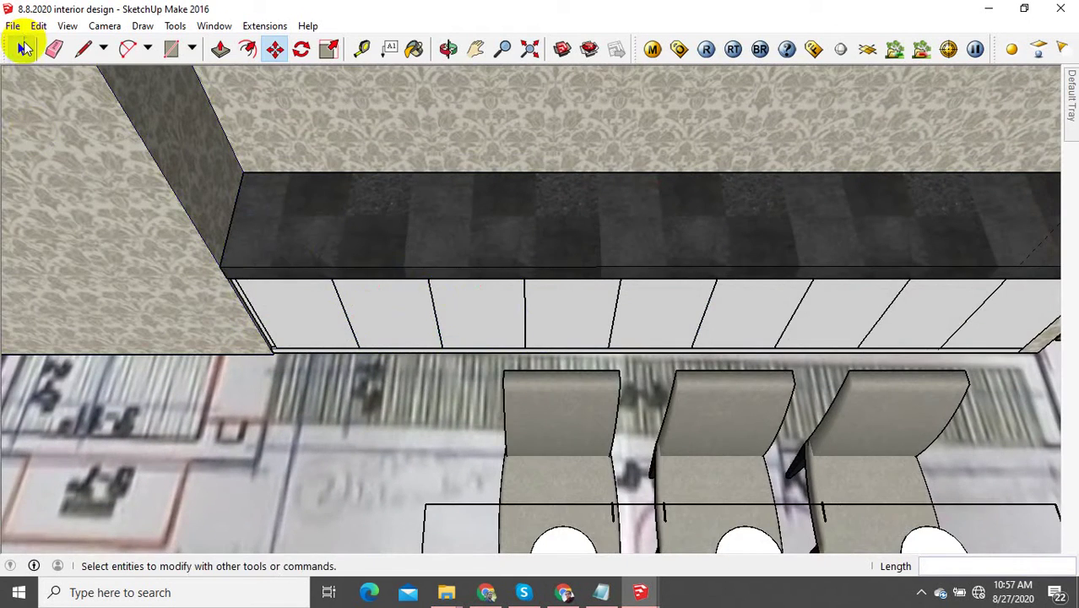
shift+middle_drag(462, 258, 443, 246)
scroll(333, 326, up, 2)
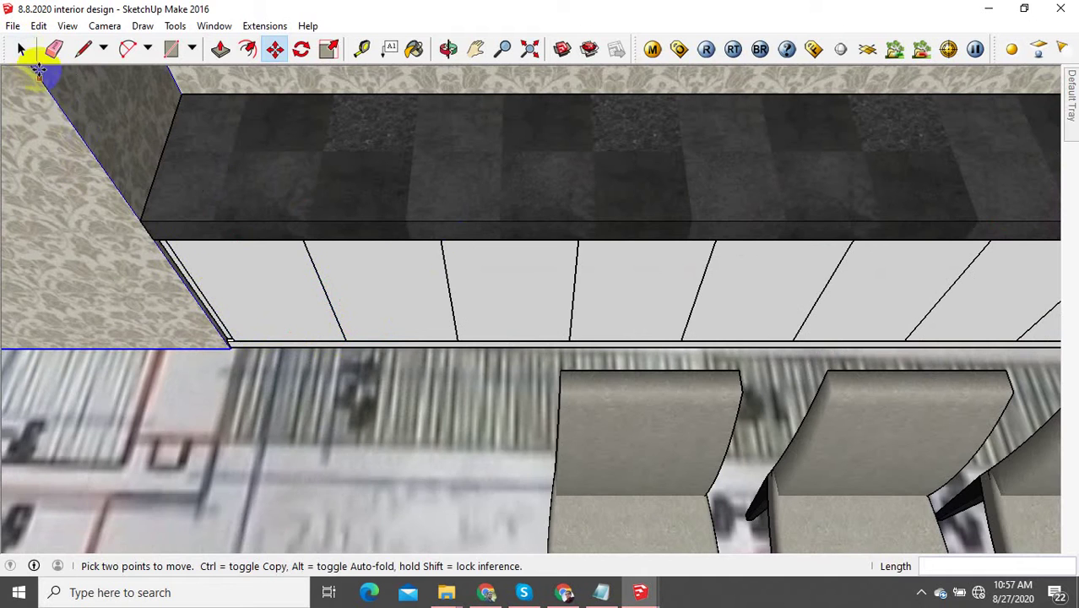
click(21, 48)
scroll(236, 287, down, 2)
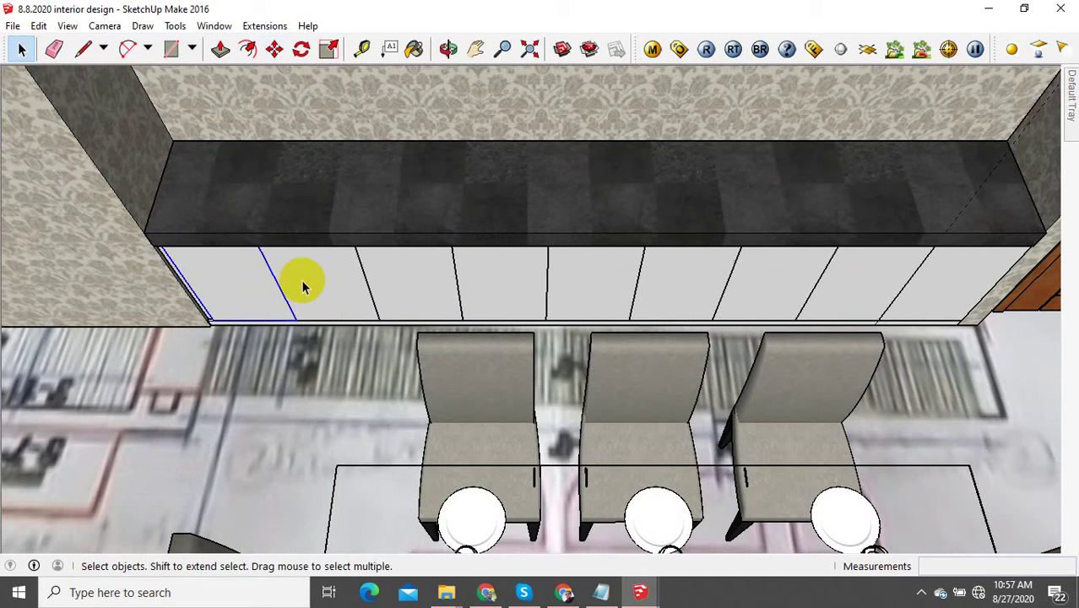
middle_drag(482, 299, 424, 308)
scroll(424, 308, down, 2)
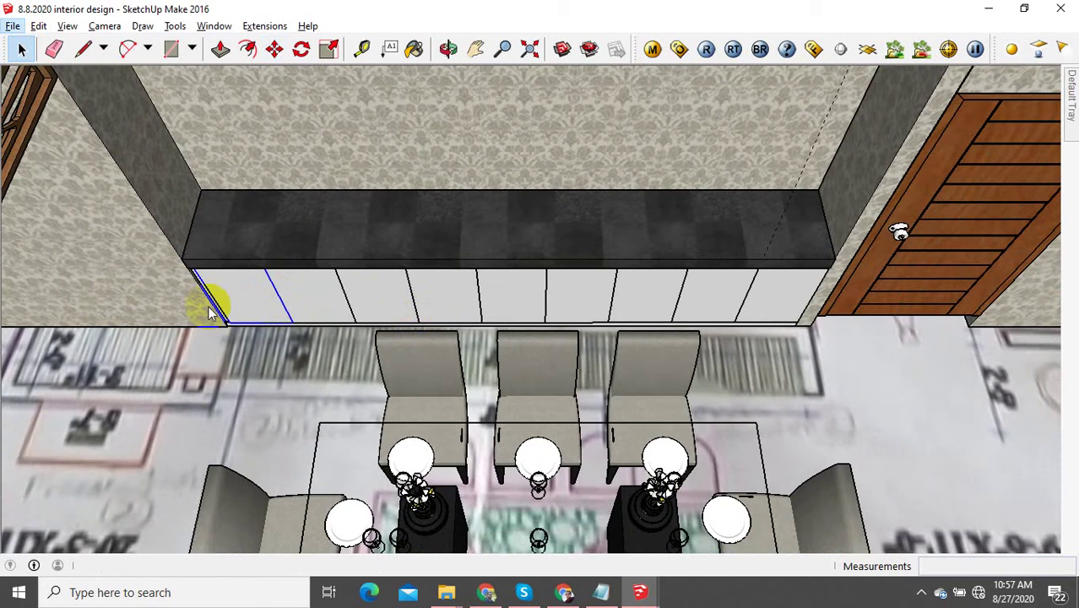
scroll(231, 311, up, 5)
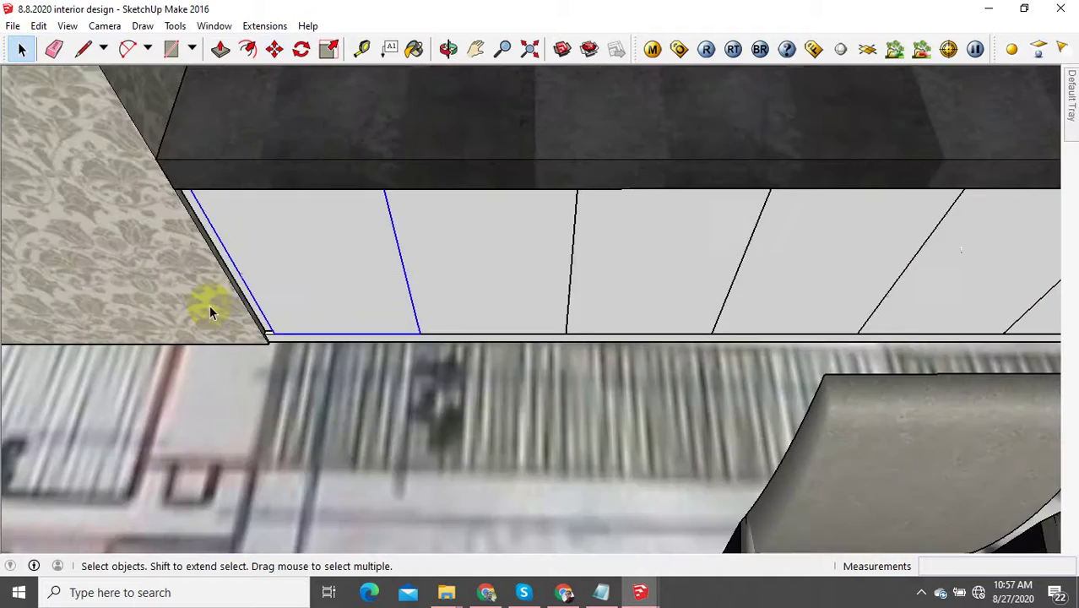
click(274, 49)
scroll(308, 377, up, 1)
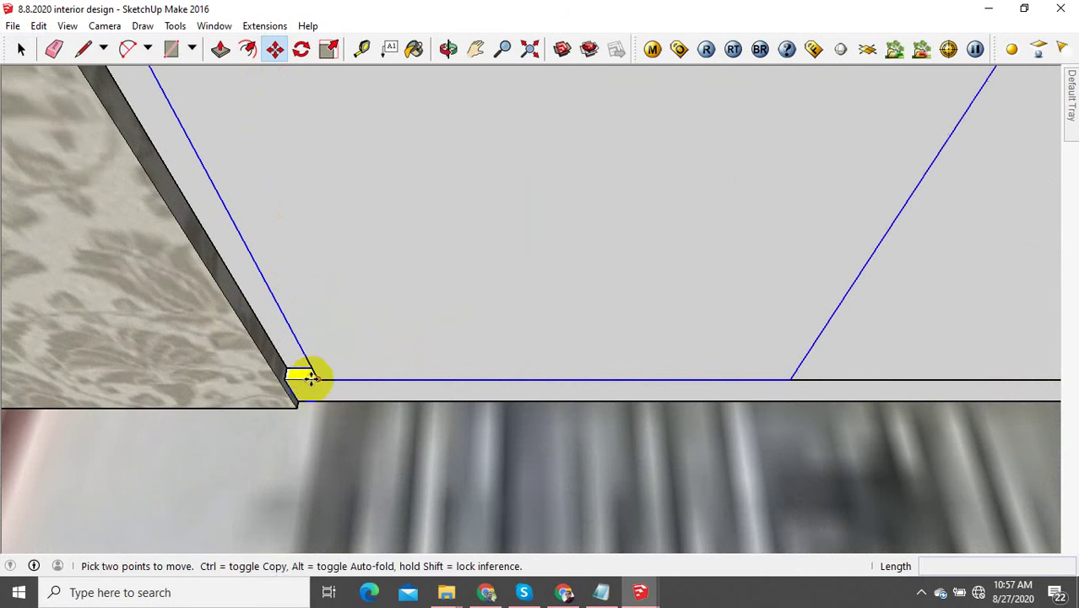
click(308, 377)
key(ctrl)
click(283, 378)
Step: Scale the copied panel's width to about 0.07 so that it only fills the gap between wall and first door
scroll(332, 402, down, 1)
key(s)
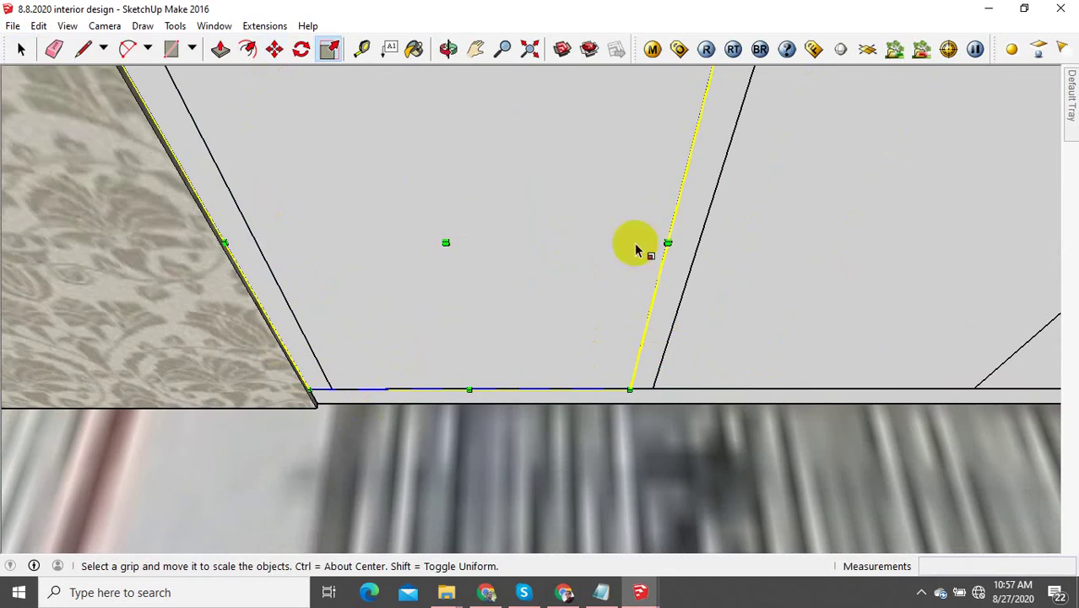
drag(665, 241, 335, 389)
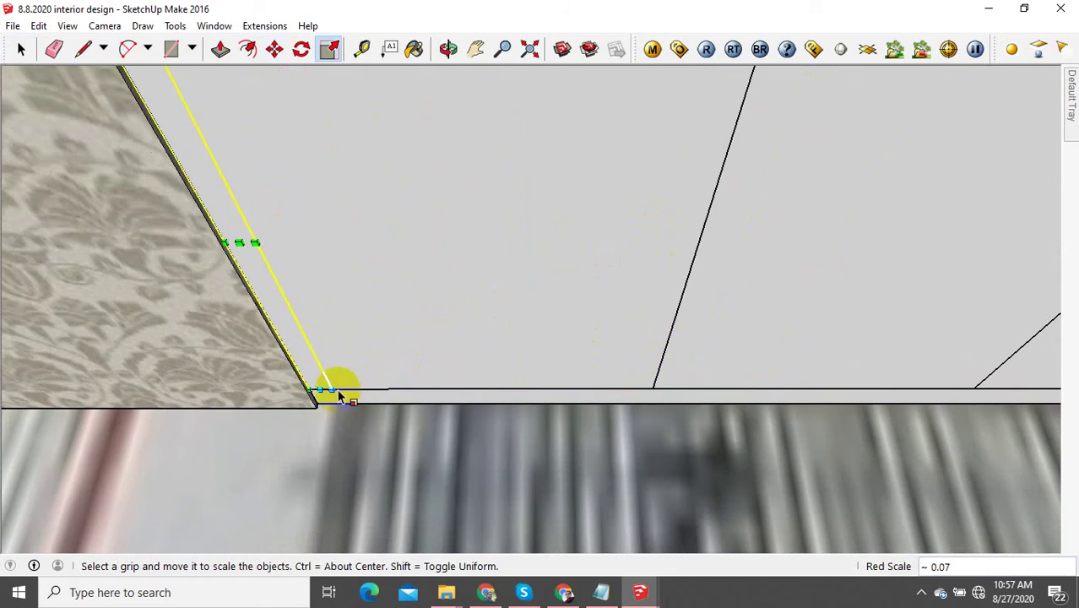
scroll(347, 394, down, 2)
click(24, 54)
scroll(223, 307, down, 5)
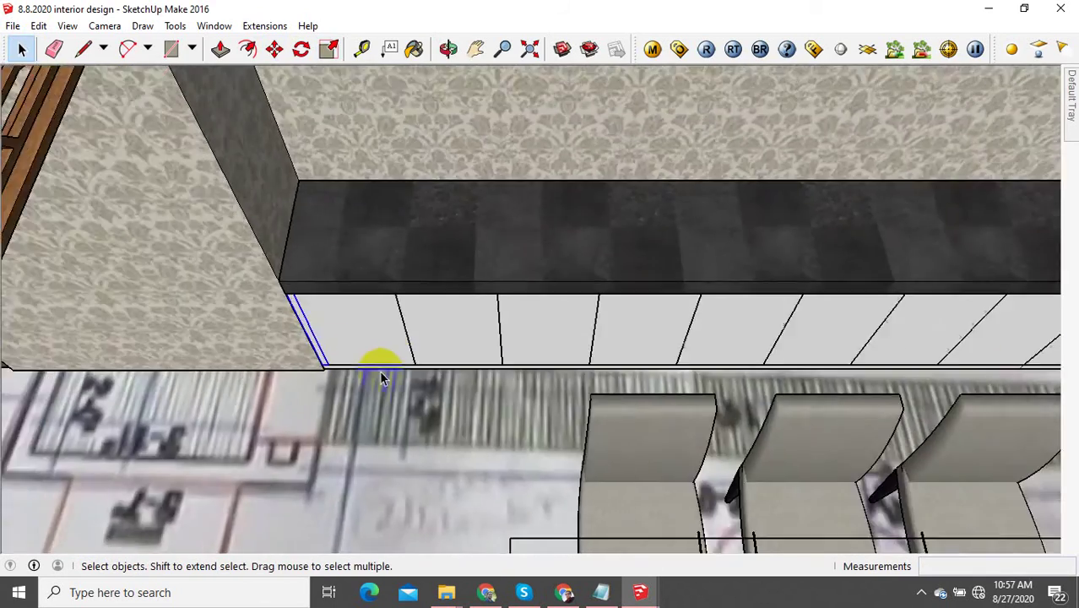
Step: Examine the cabinet front along its full length and measure up the back wall from the counter's rear edge
scroll(381, 372, down, 2)
middle_drag(388, 369, 459, 327)
scroll(411, 399, down, 2)
middle_drag(418, 399, 587, 354)
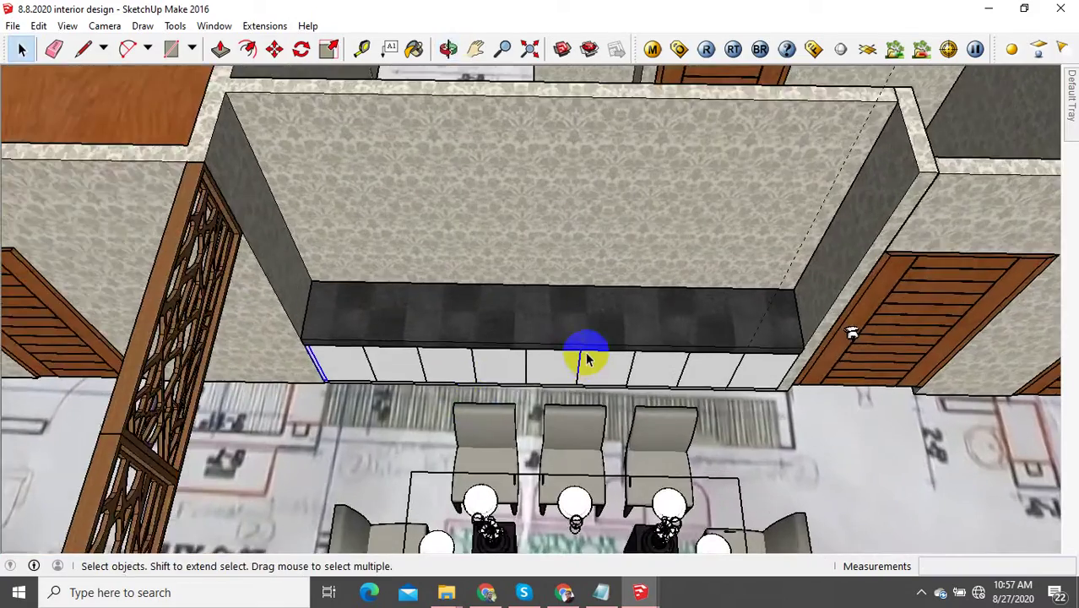
scroll(587, 361, up, 1)
scroll(783, 304, down, 1)
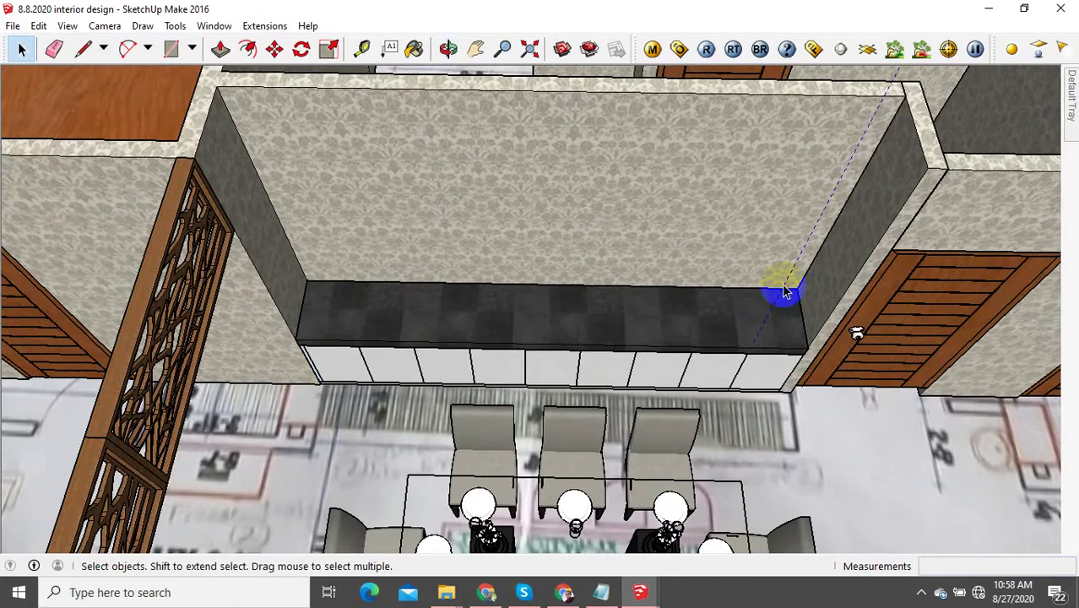
scroll(741, 382, up, 2)
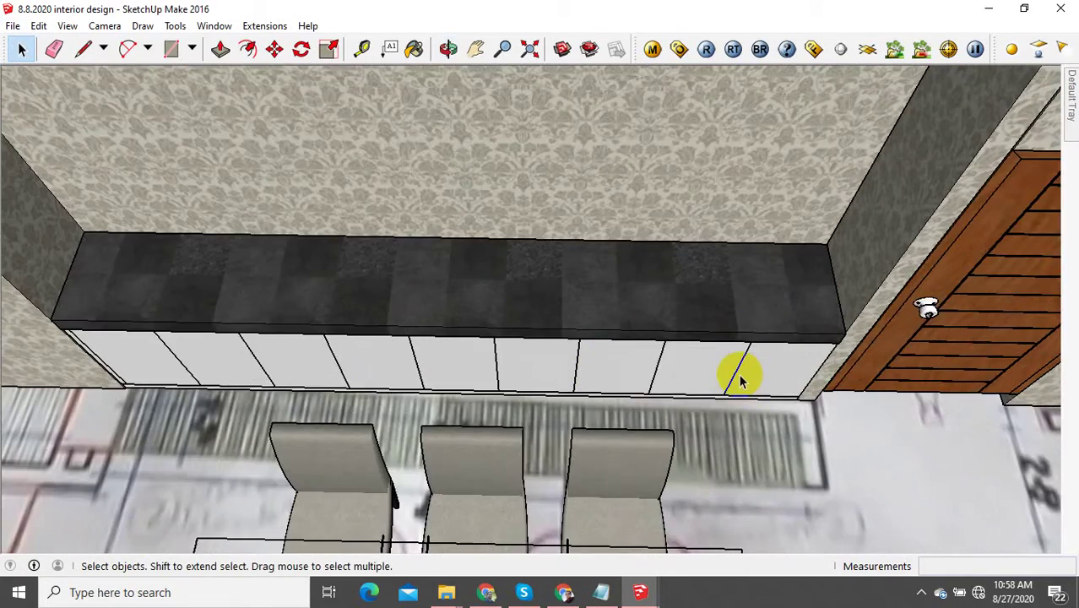
scroll(741, 382, down, 2)
middle_drag(735, 378, 532, 297)
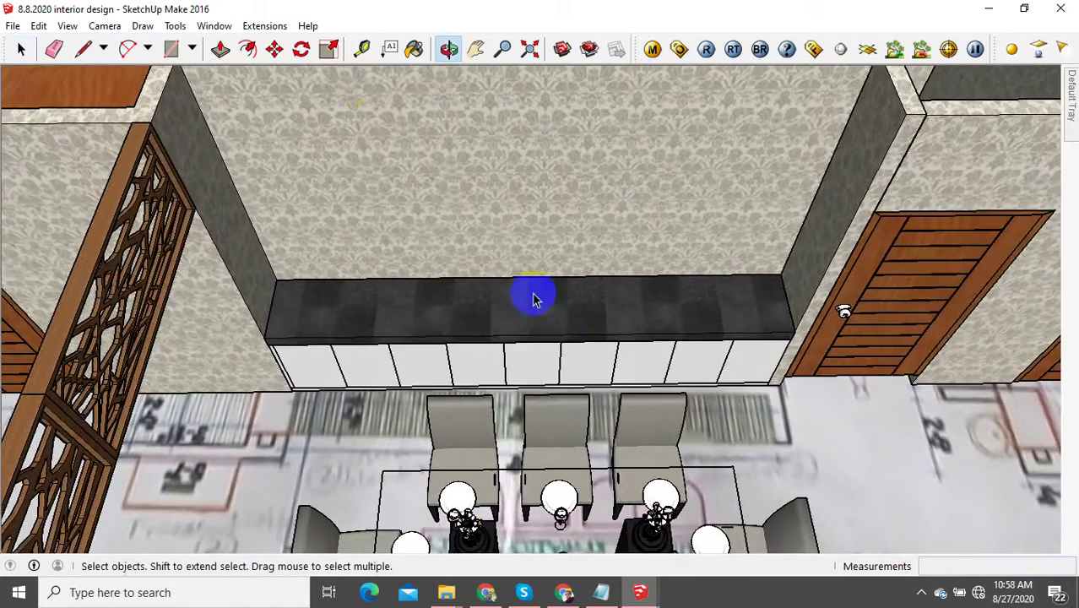
click(361, 49)
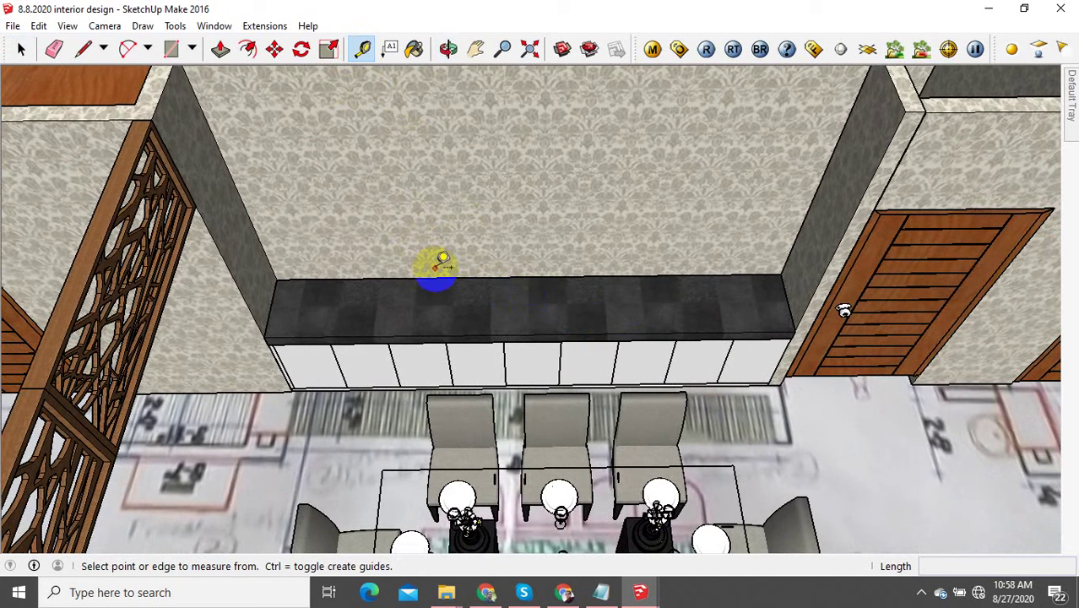
click(439, 277)
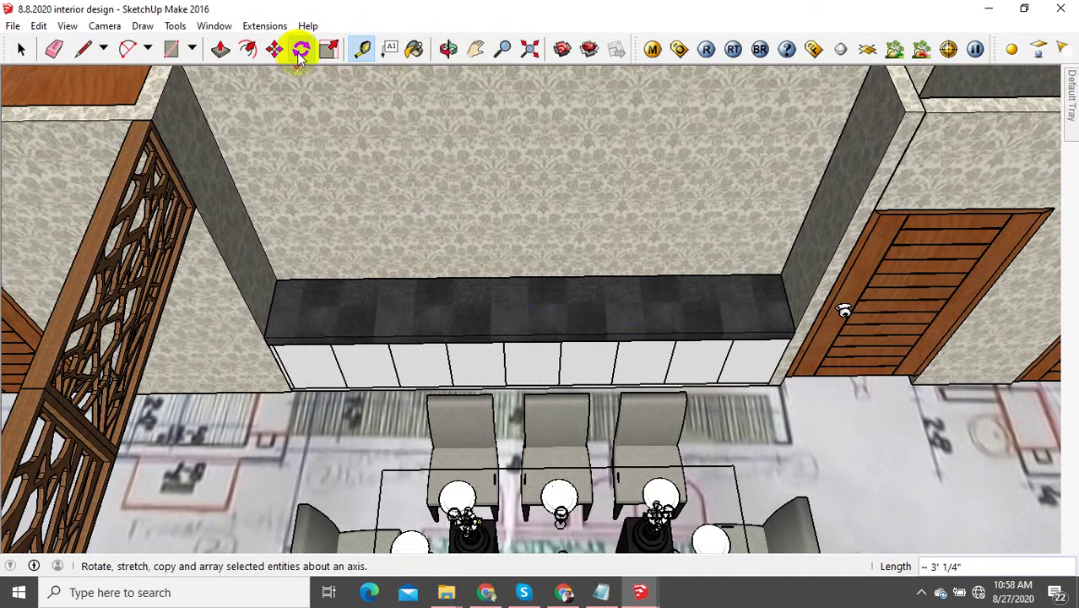
Step: Draw a rectangle about 13' 7" by 1' 10" covering the countertop and make it a group
click(169, 51)
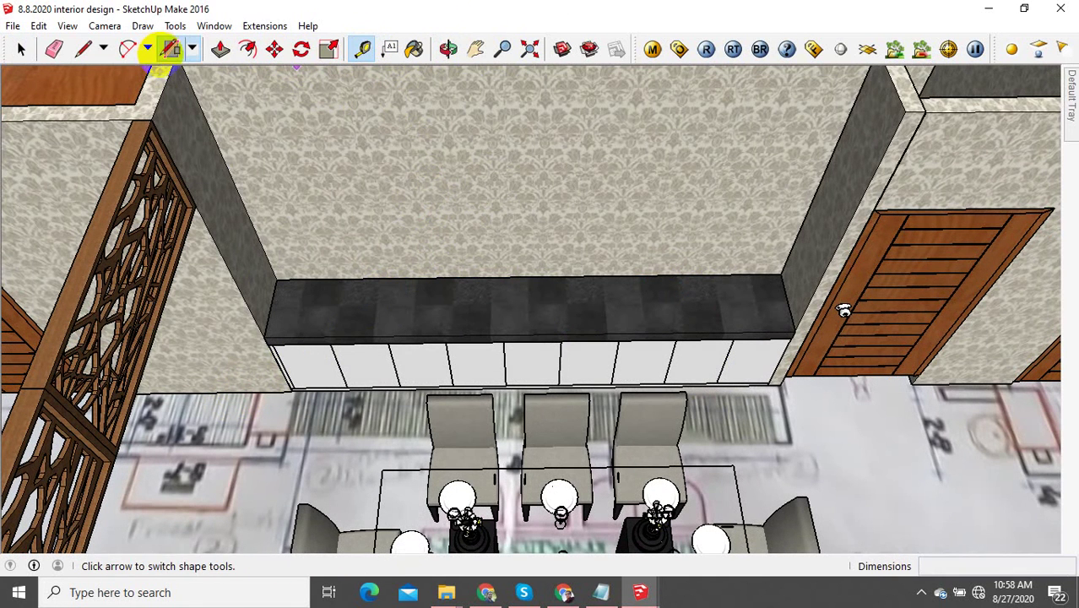
click(278, 277)
click(790, 331)
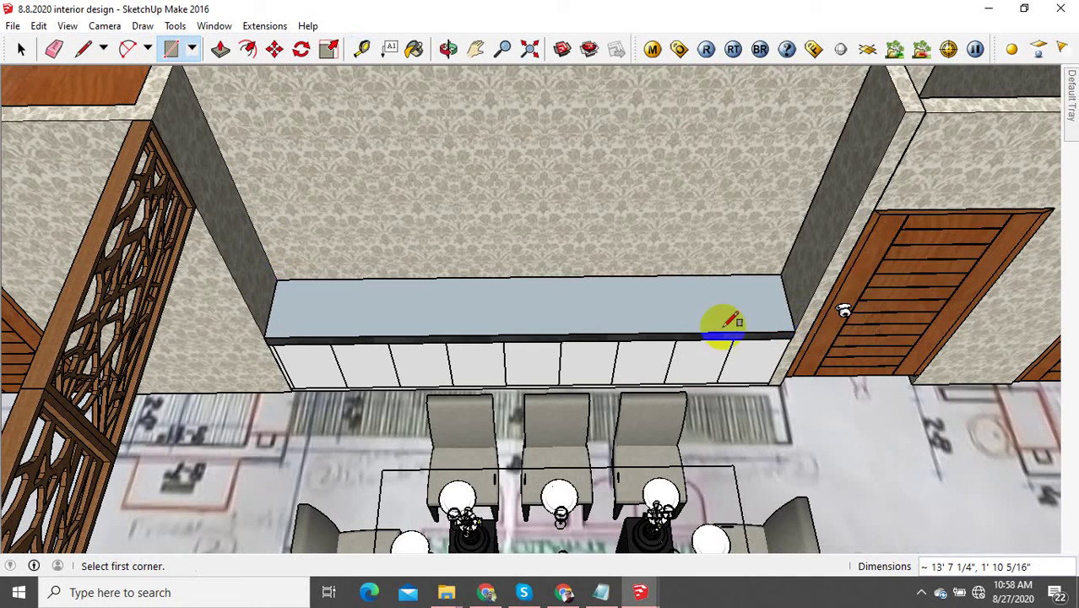
click(21, 49)
click(357, 299)
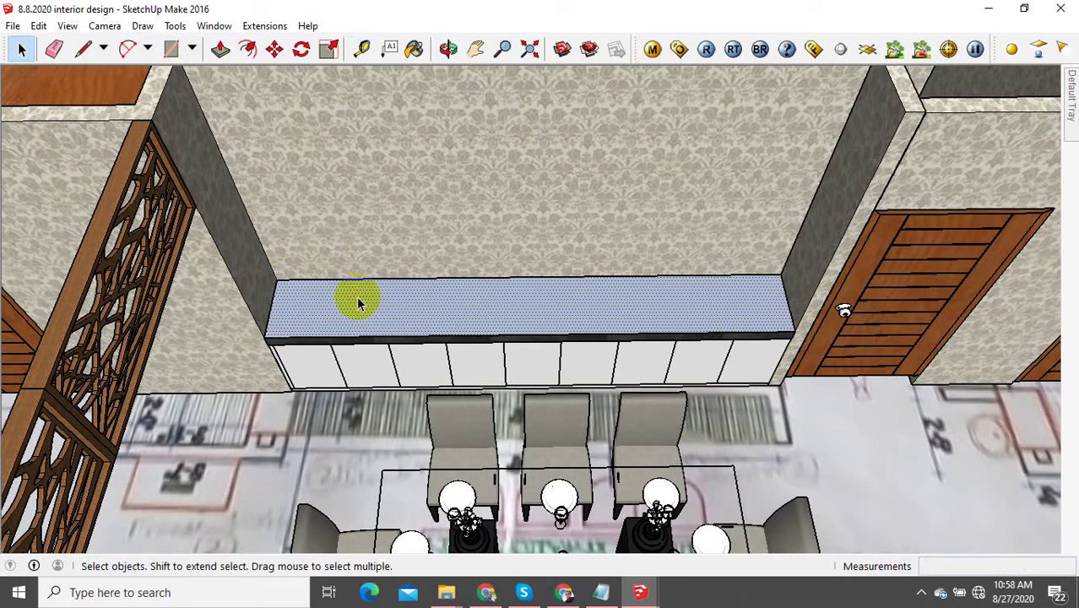
right_click(357, 298)
click(584, 293)
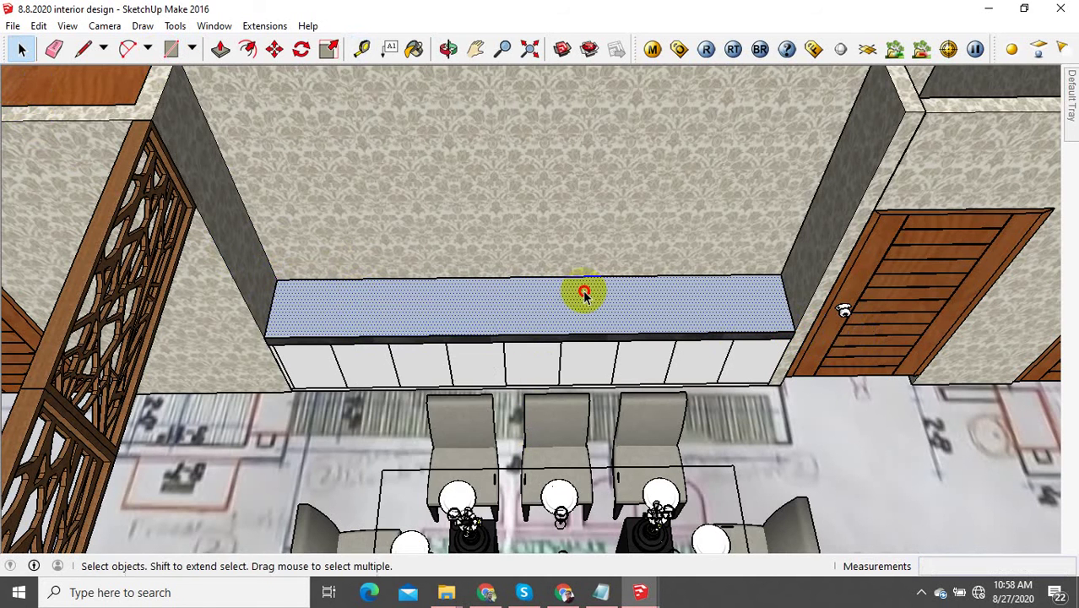
right_click(584, 295)
click(633, 425)
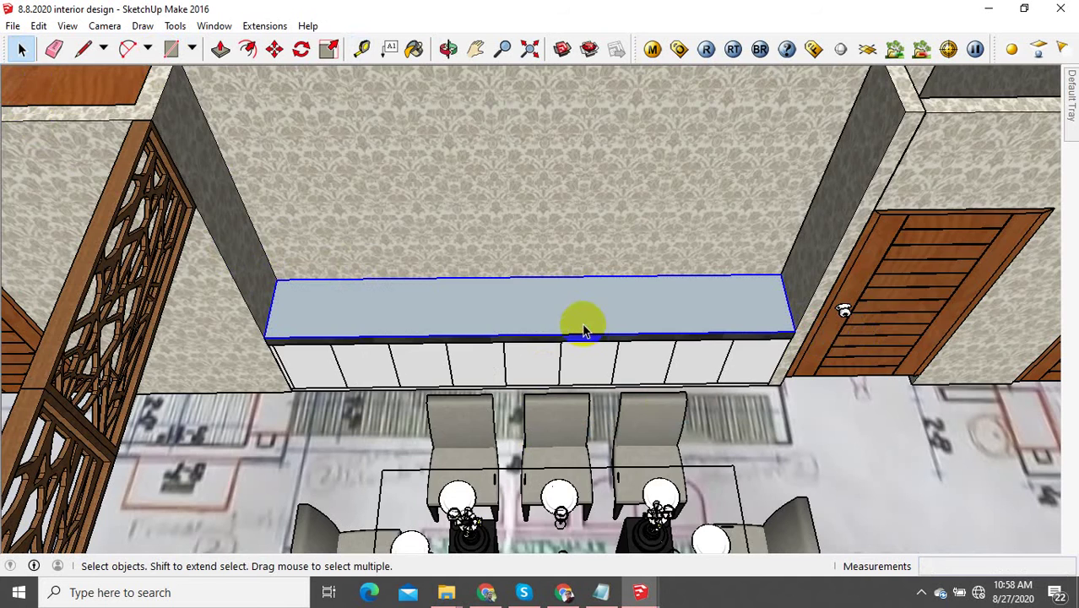
Step: Open the new countertop group and pull its face up about 4' 7" into a box
double_click(584, 320)
key(p)
click(520, 287)
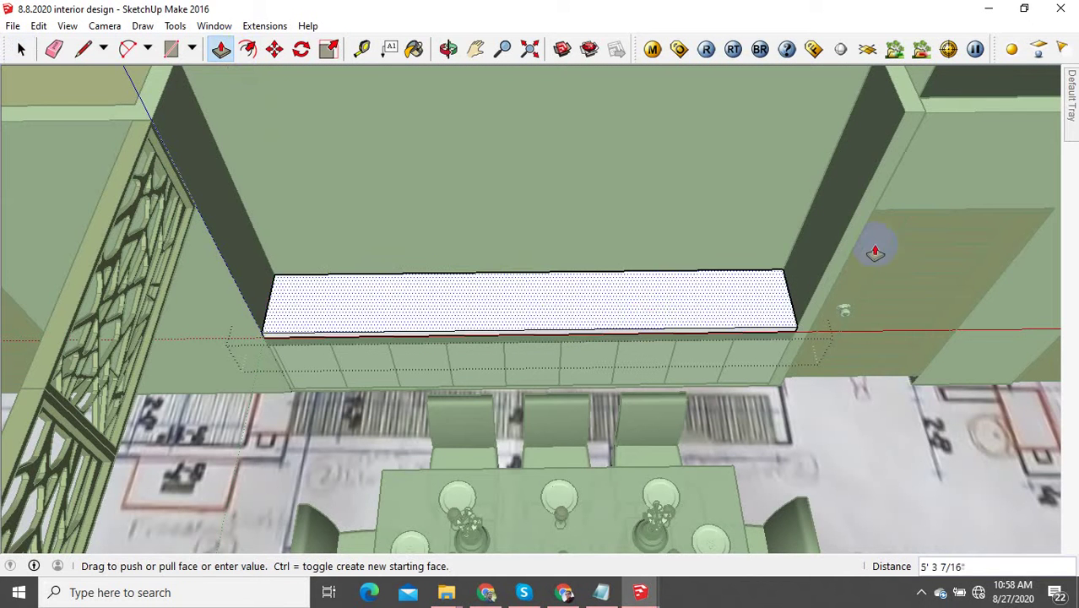
click(874, 217)
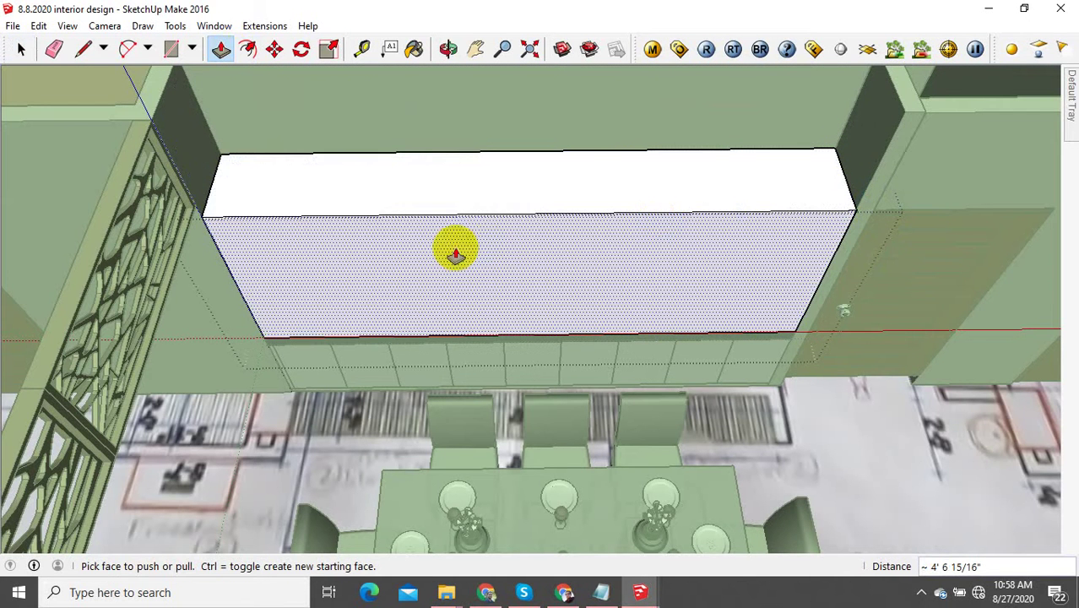
click(522, 224)
middle_drag(402, 255, 401, 245)
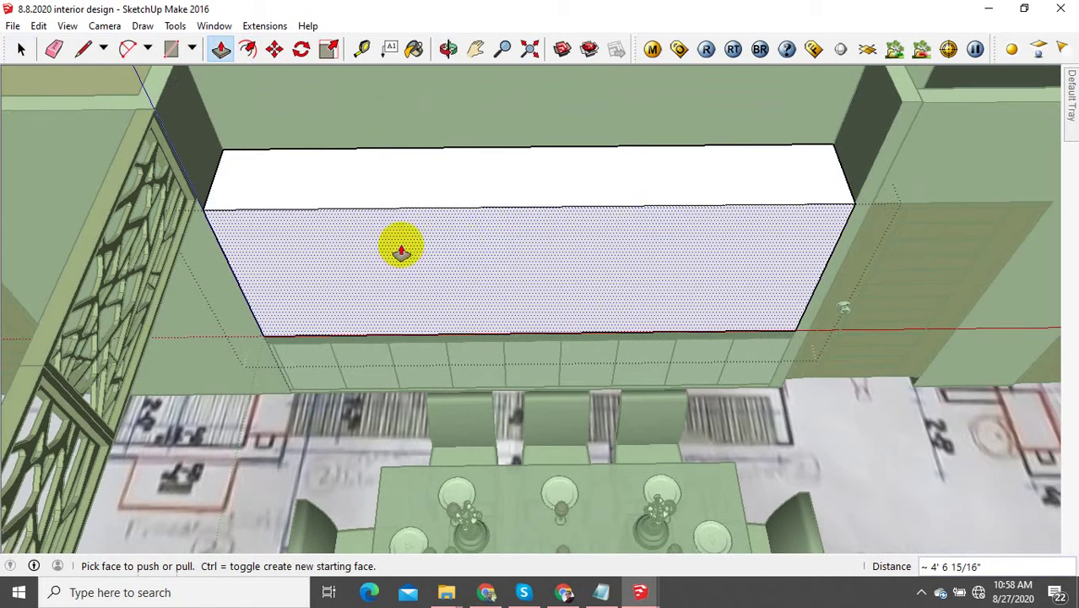
Step: Place a horizontal guide line on the box's front face, 2' below its top edge
click(361, 48)
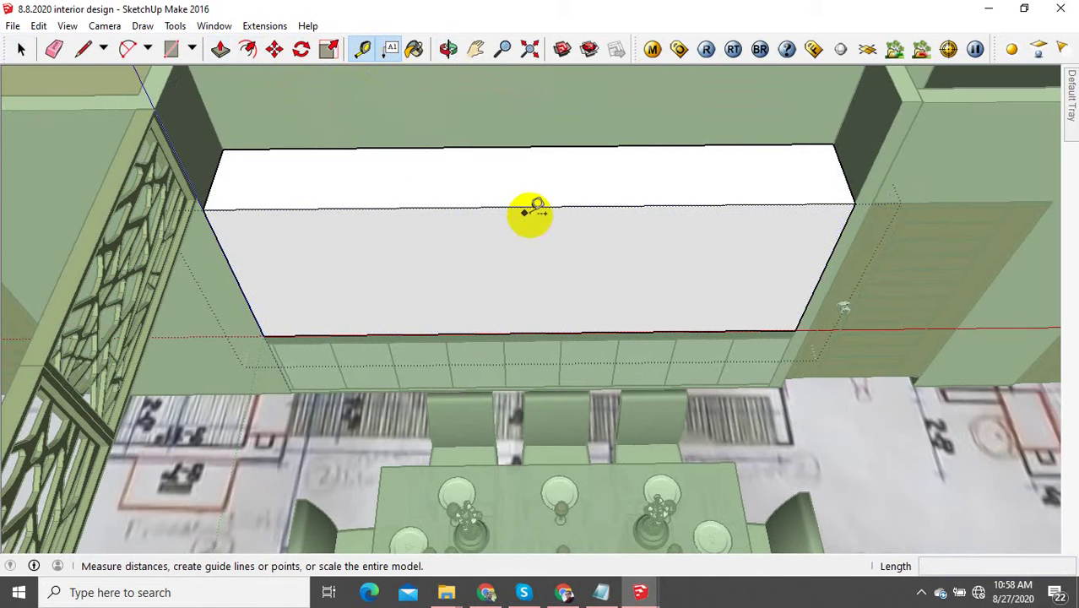
scroll(531, 217, up, 1)
click(531, 211)
middle_drag(531, 275, 498, 209)
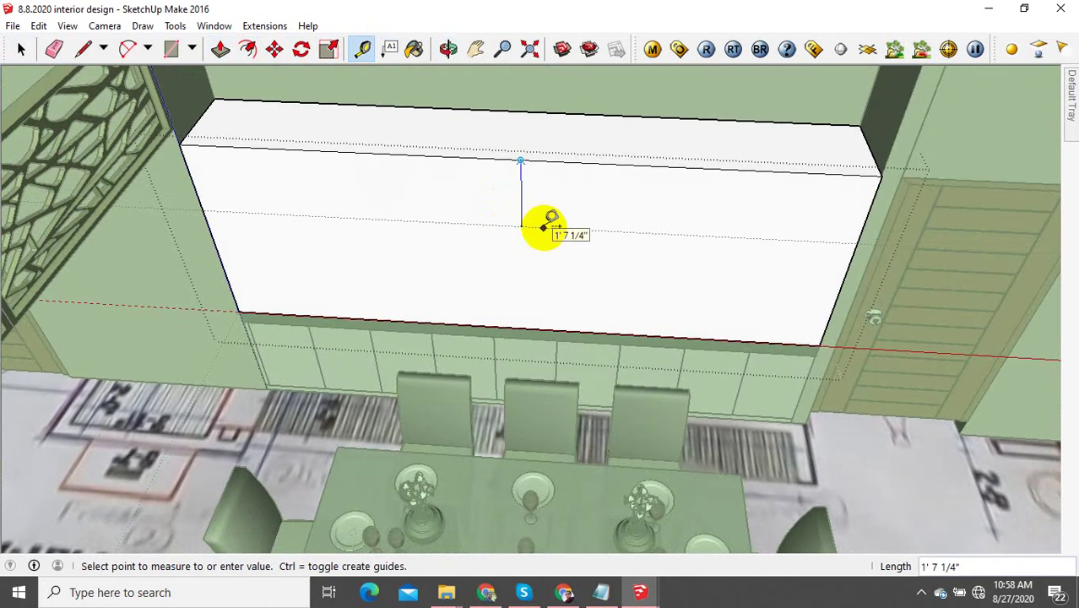
click(542, 226)
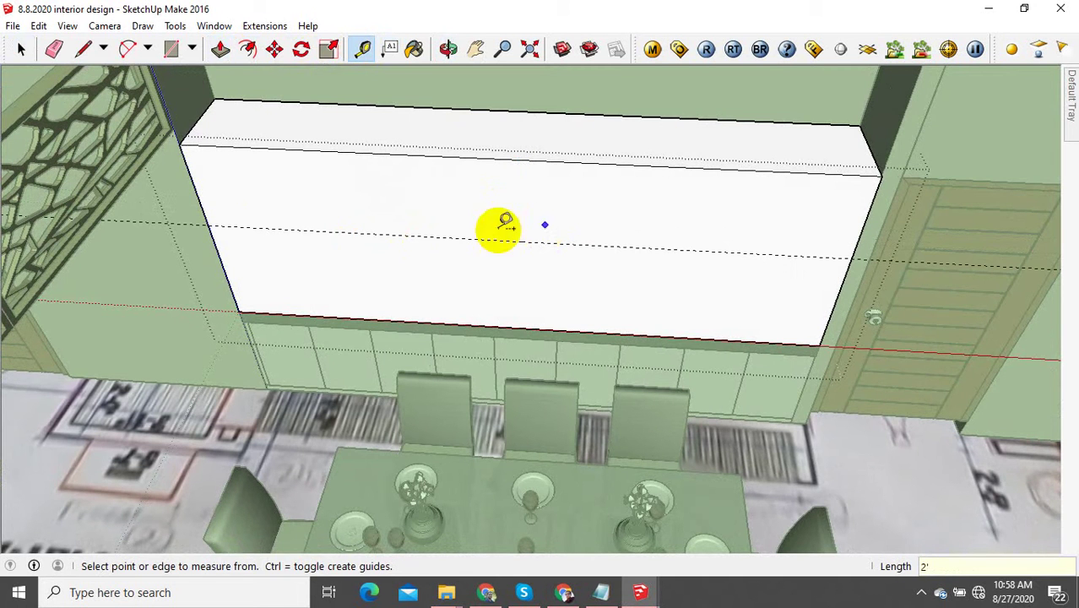
Step: Raise the box's bottom edges about 2' 7" to the guide line, then erase the guide
click(22, 48)
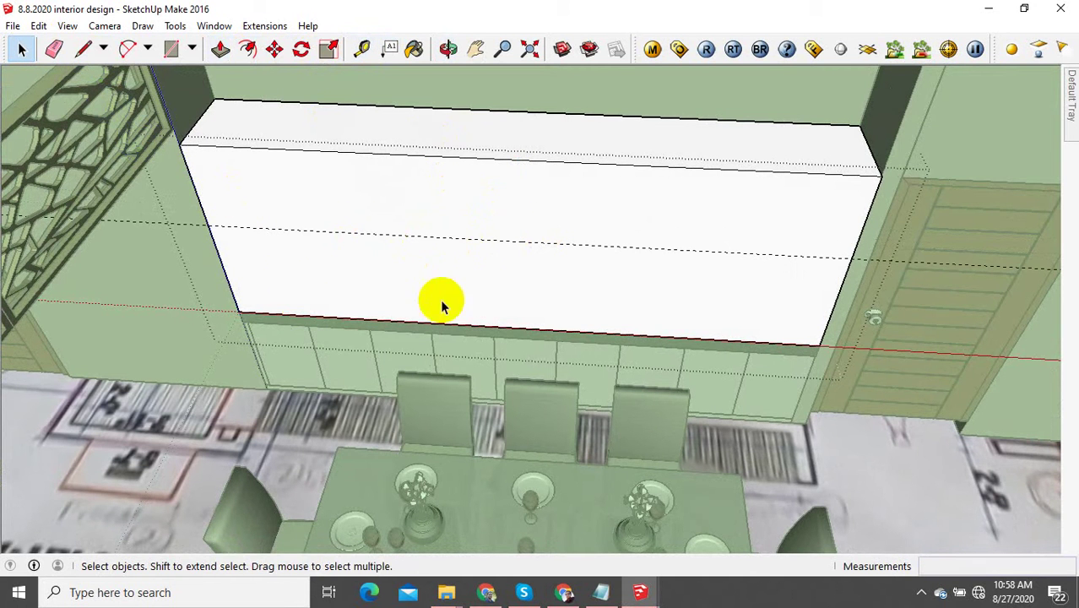
middle_drag(253, 300, 311, 272)
drag(176, 243, 895, 389)
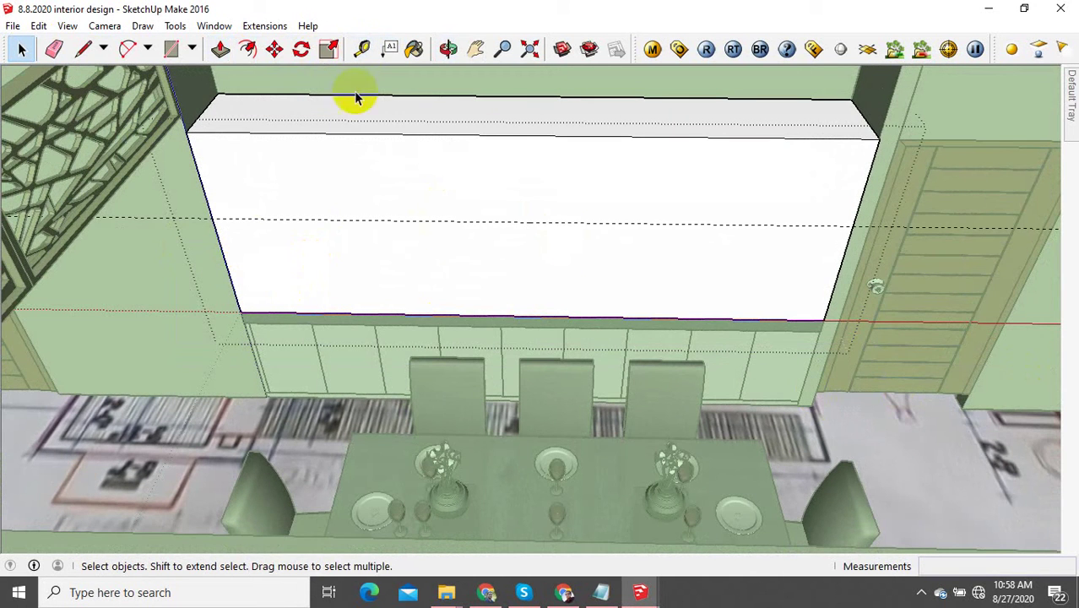
click(275, 48)
click(823, 319)
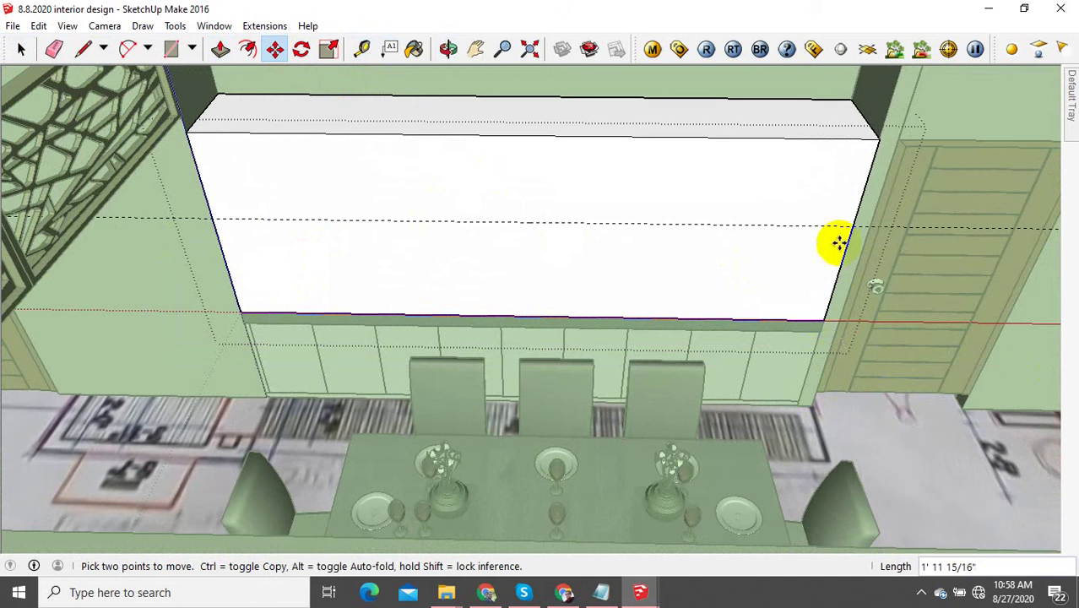
click(851, 226)
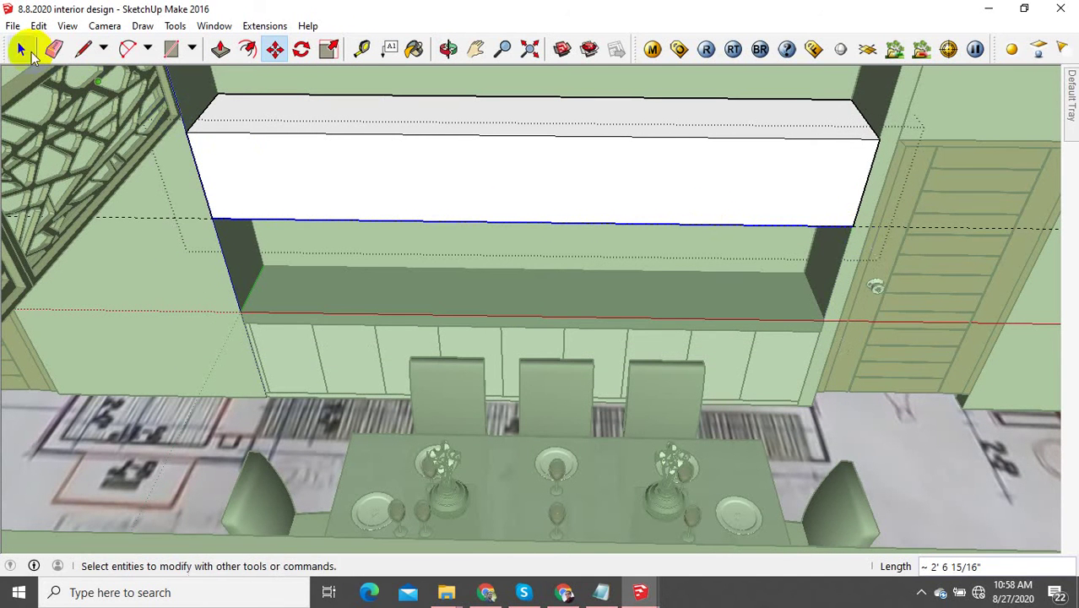
click(53, 48)
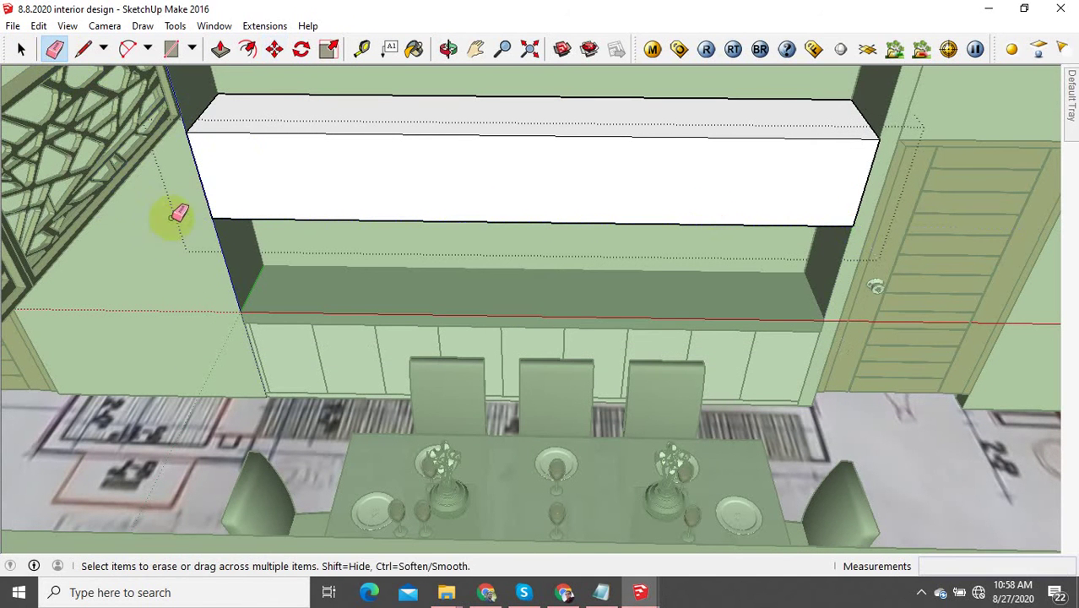
Step: Push the upper box's front face back about 1 3/8" toward the wall
click(21, 48)
click(253, 156)
double_click(253, 156)
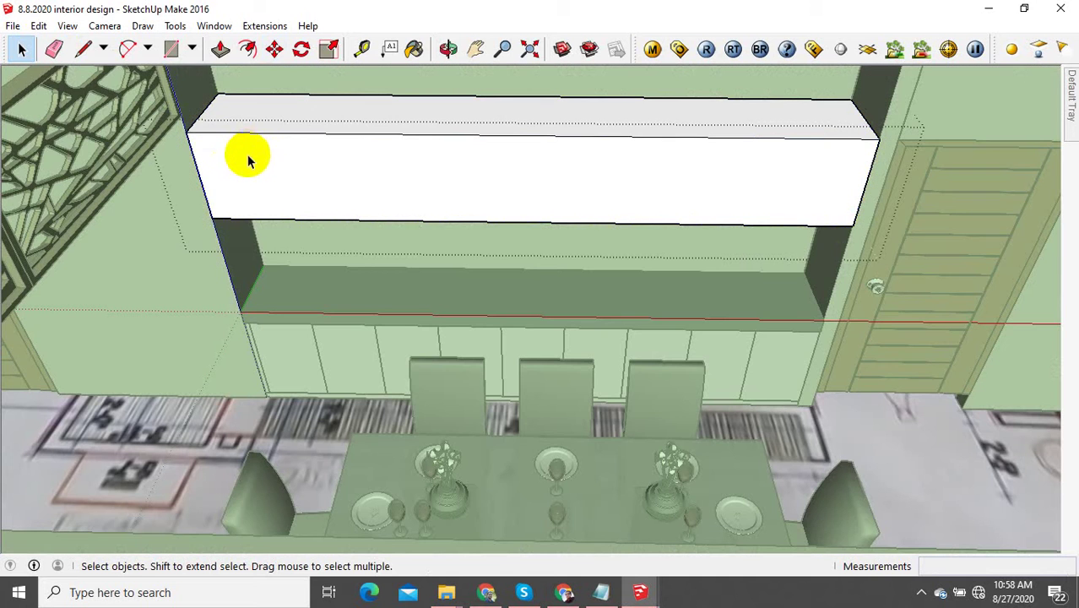
click(243, 151)
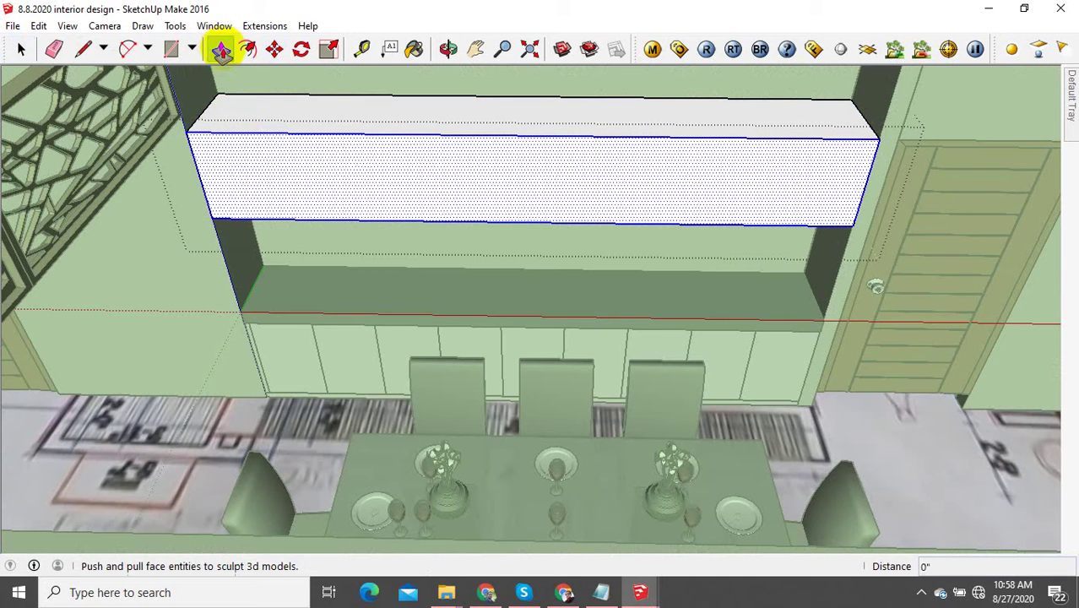
click(220, 48)
scroll(241, 176, up, 2)
click(245, 175)
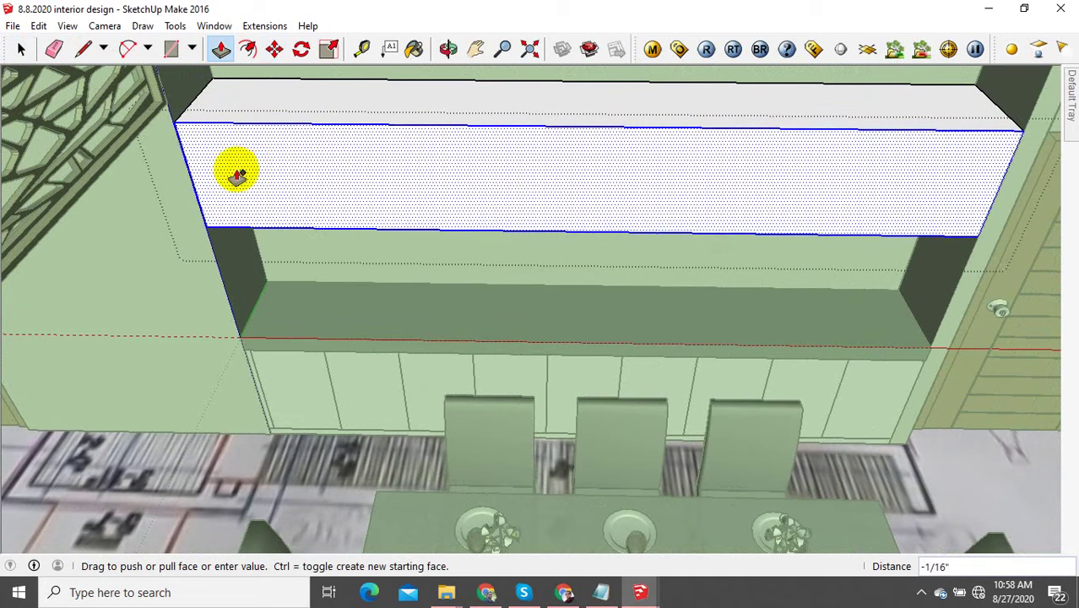
click(234, 166)
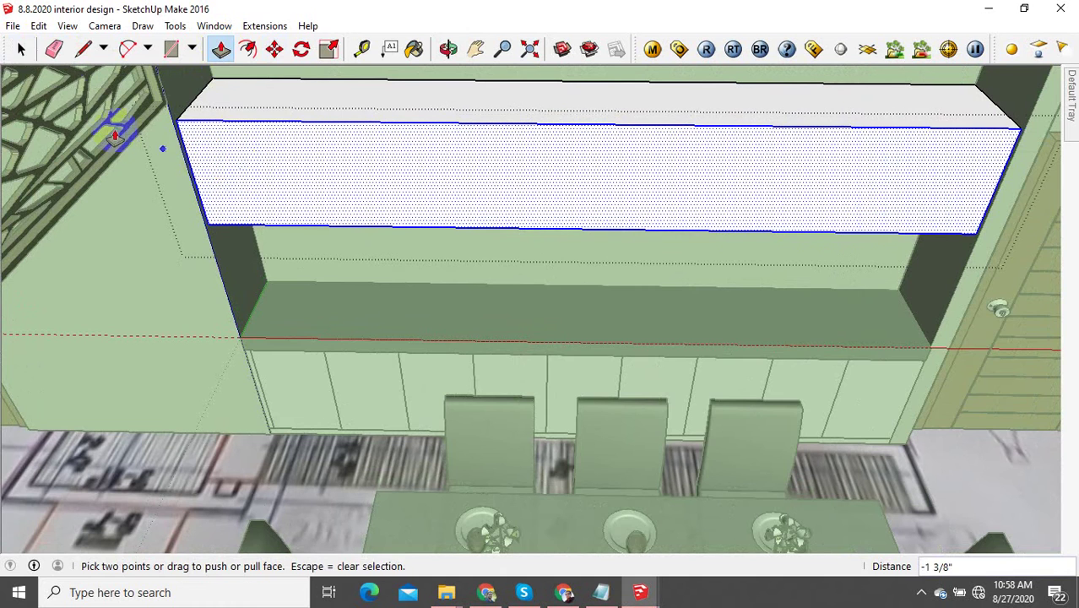
Step: Close the group and copy the upper box forward by its depth, about 1' 10", so the copy sits against its front
click(23, 51)
key(Escape)
click(210, 104)
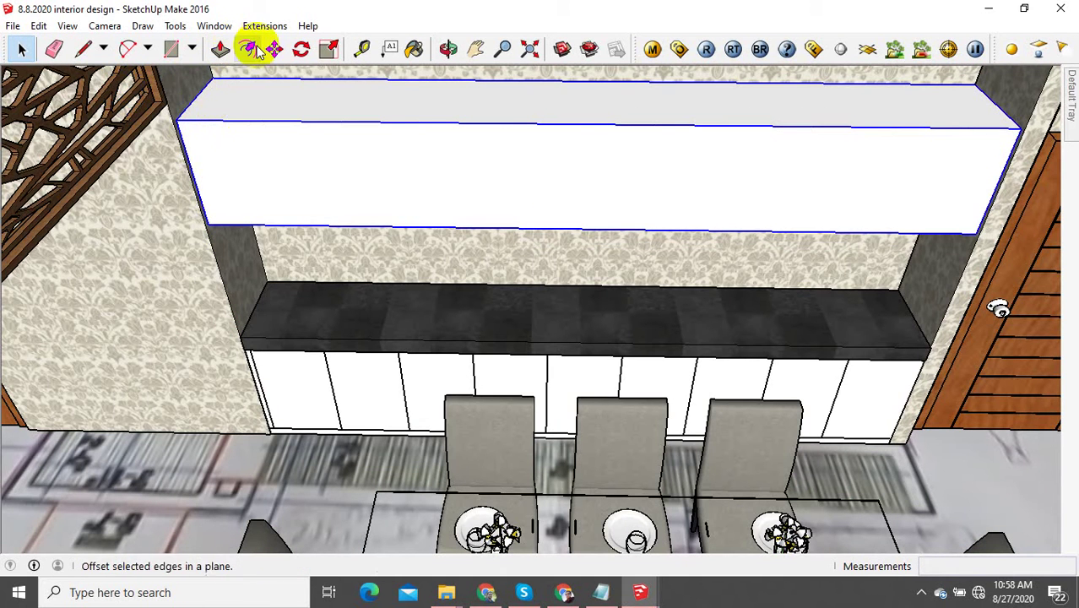
click(275, 51)
key(ctrl)
click(212, 78)
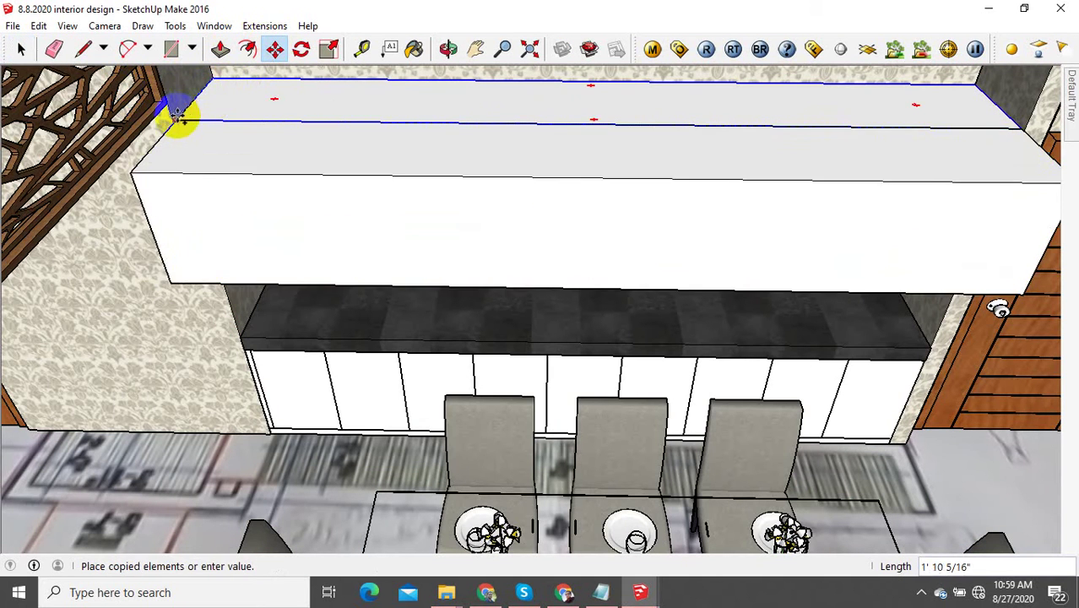
scroll(177, 119, up, 5)
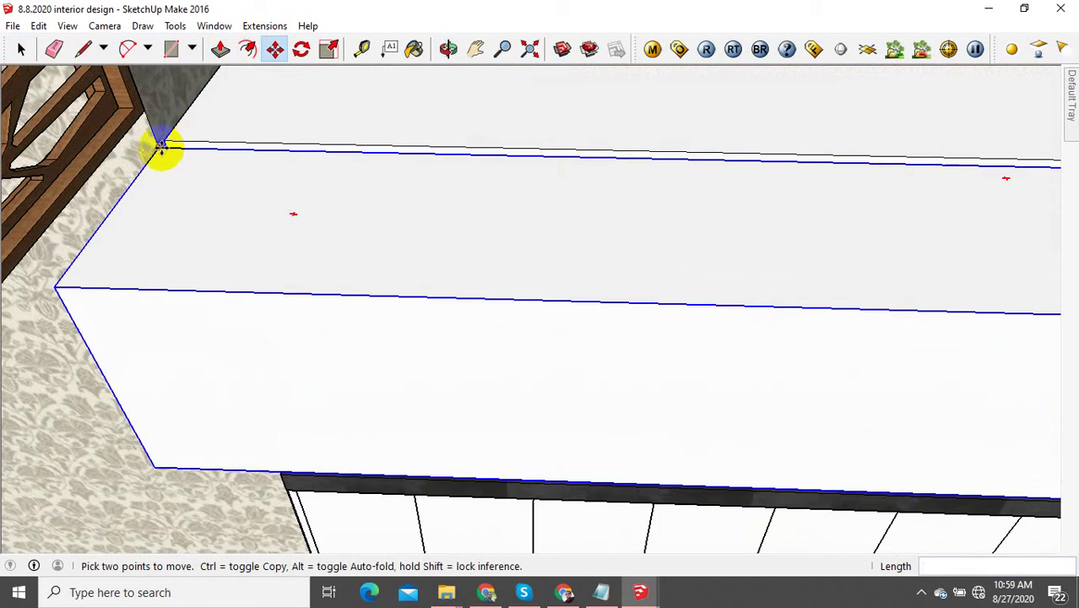
click(165, 140)
Step: Scale the copied box's depth to about 0.07, making it a thin front panel on the upper box
scroll(178, 181, down, 3)
key(s)
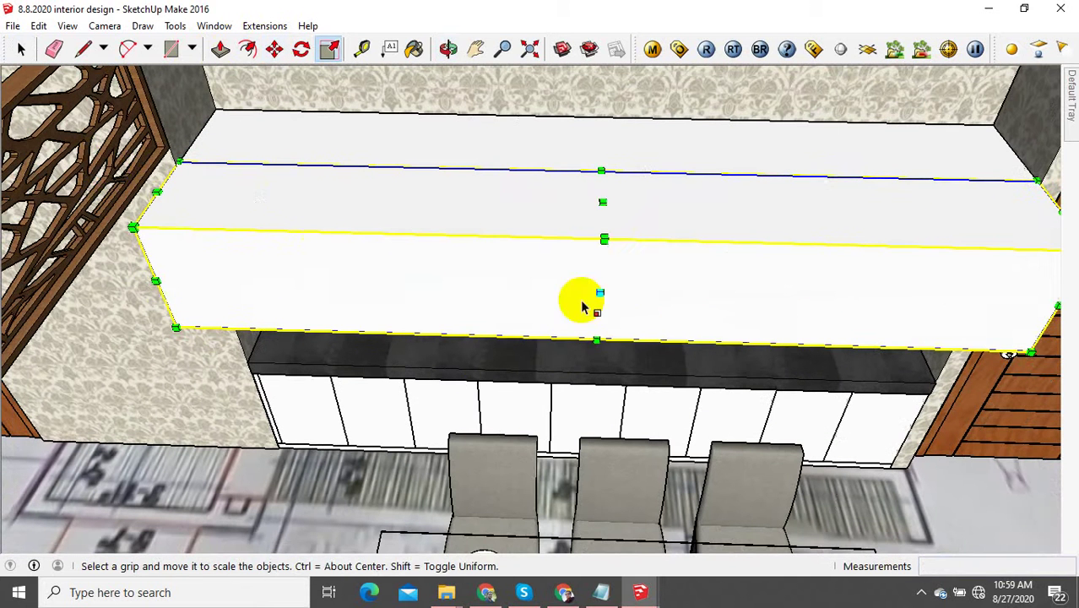
click(600, 290)
drag(107, 161, 174, 161)
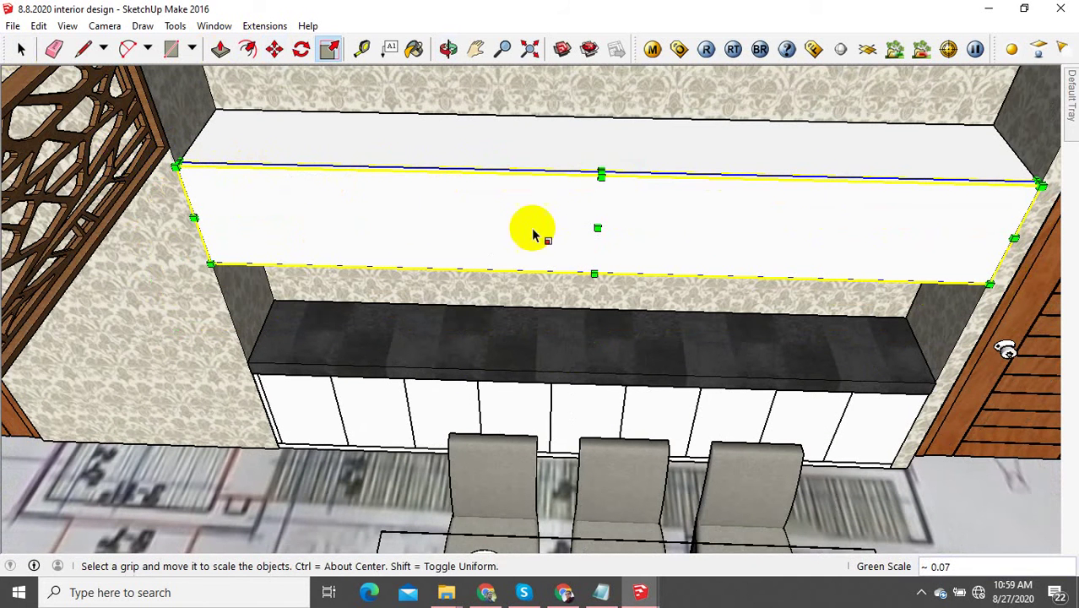
shift+middle_drag(496, 235, 483, 246)
click(21, 50)
middle_drag(350, 229, 373, 237)
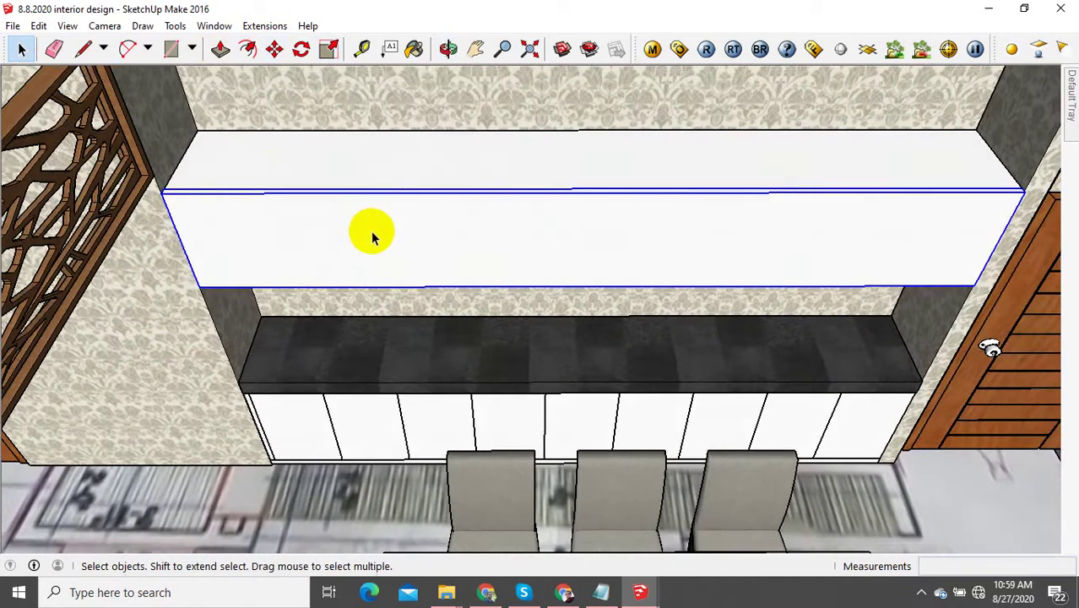
Step: Draw a rectangle about 13' 7" by 1' 10" over the top of the upper box and make it a group
scroll(372, 237, down, 2)
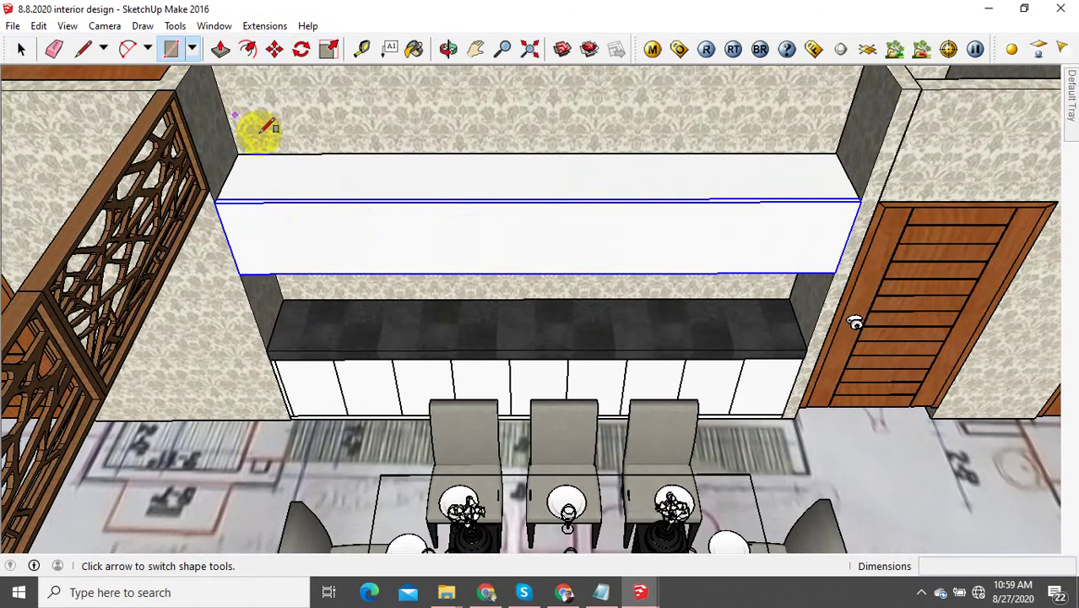
click(243, 151)
scroll(842, 203, up, 2)
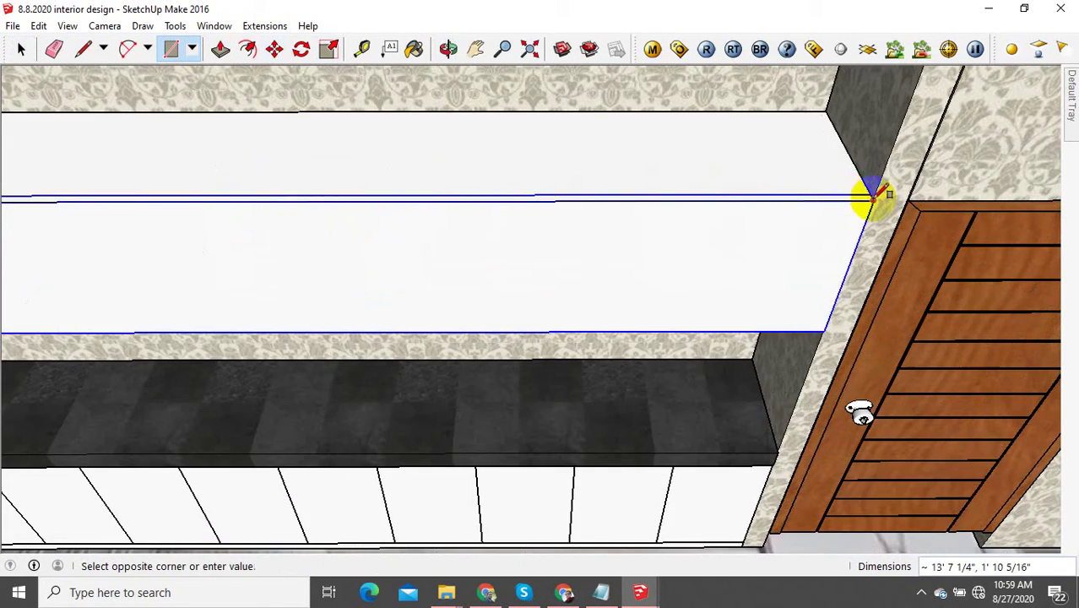
click(875, 196)
scroll(368, 267, down, 3)
click(21, 48)
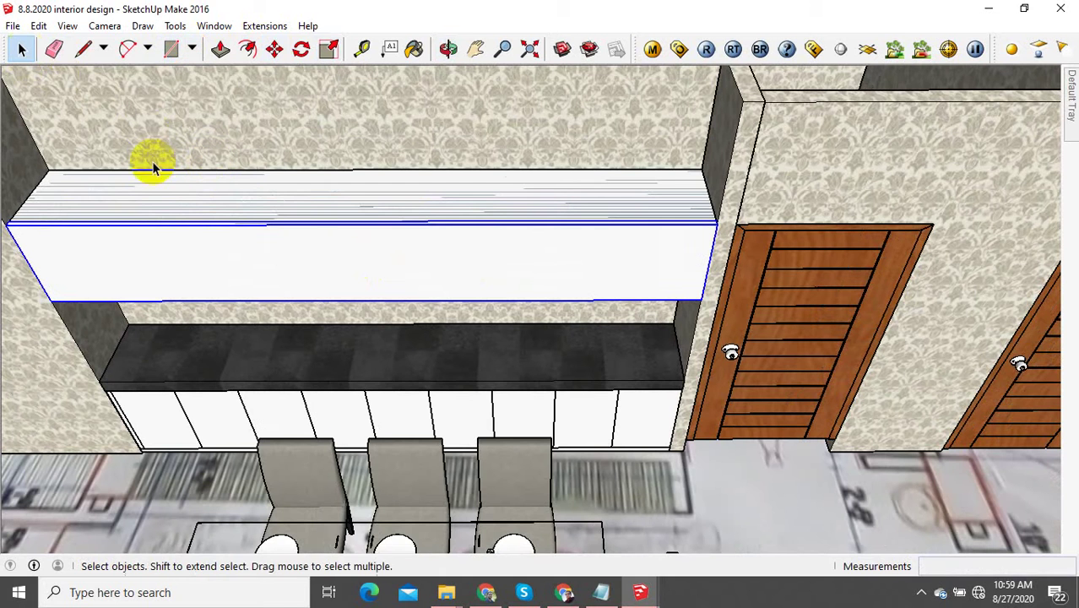
click(289, 209)
right_click(296, 200)
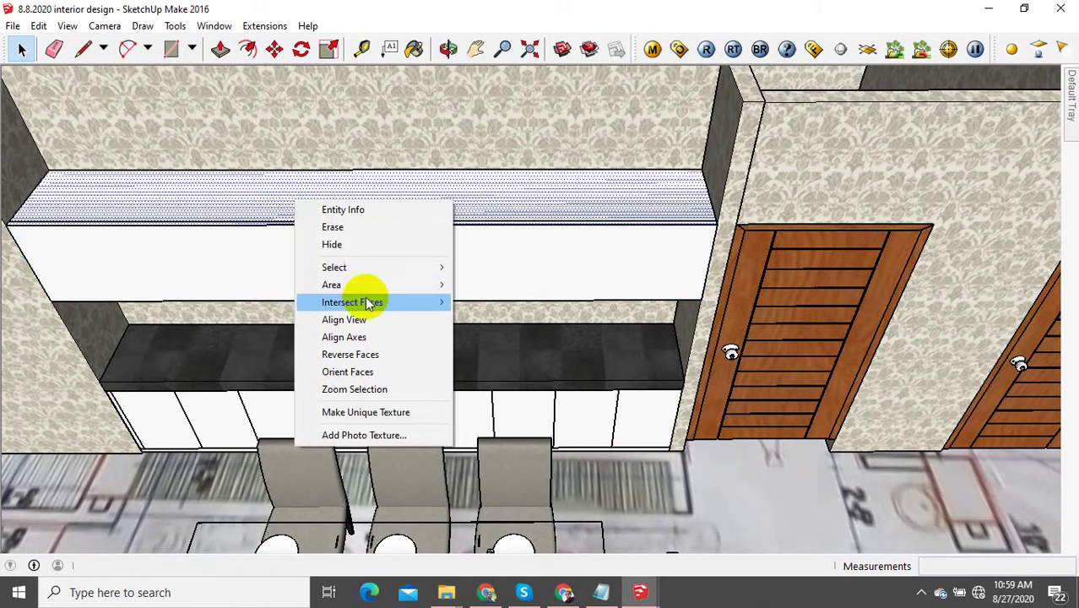
click(248, 187)
double_click(248, 188)
right_click(250, 189)
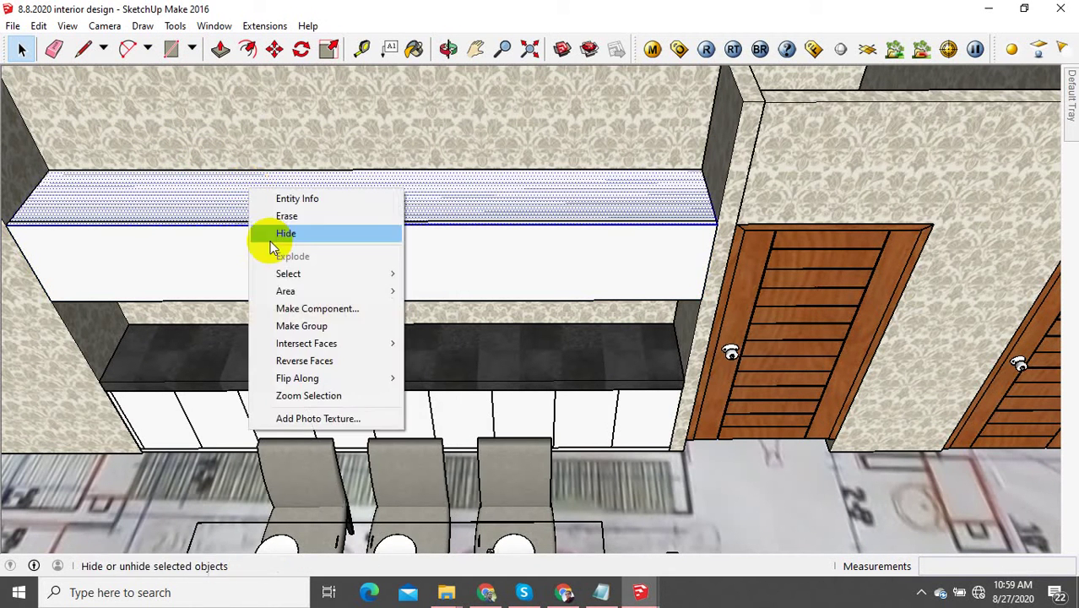
click(292, 327)
Step: Open the new top group and pull its face up 2" into a slab
double_click(344, 182)
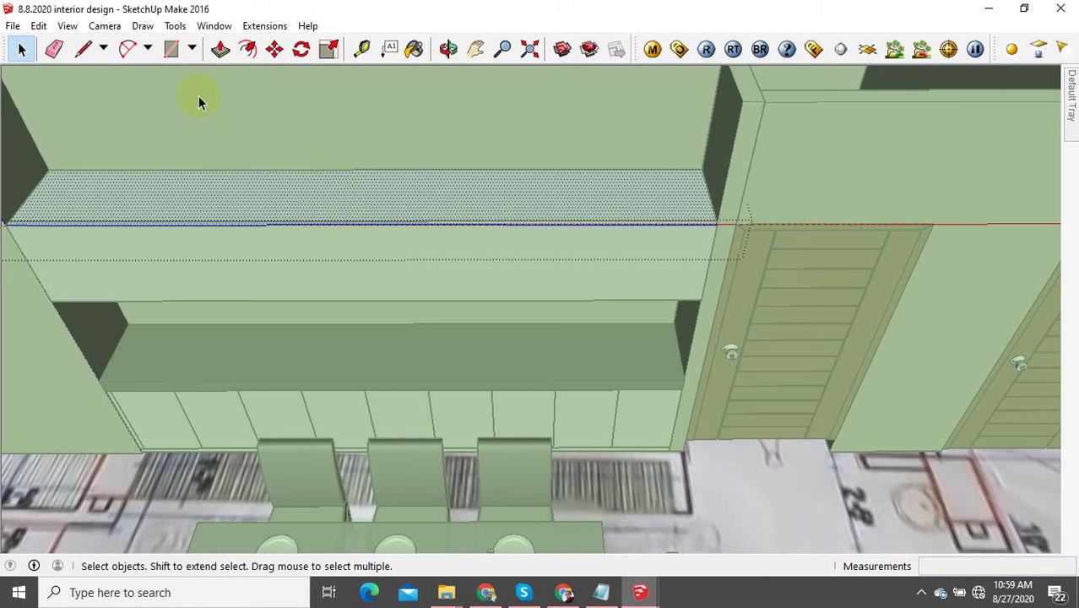
click(221, 54)
scroll(436, 208, up, 1)
click(436, 206)
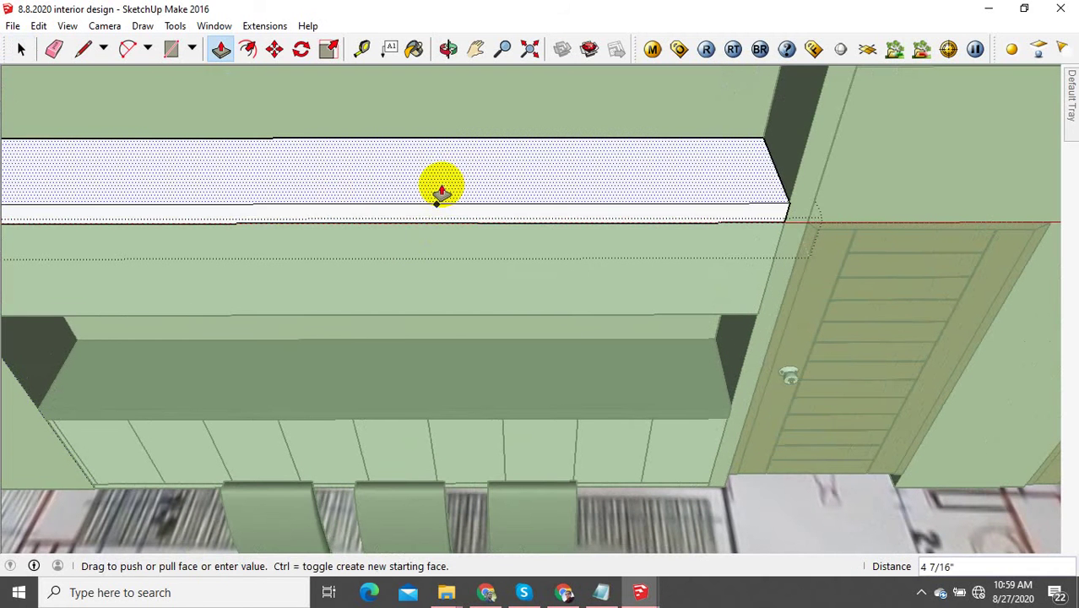
text(2)
key(Return)
scroll(545, 290, down, 3)
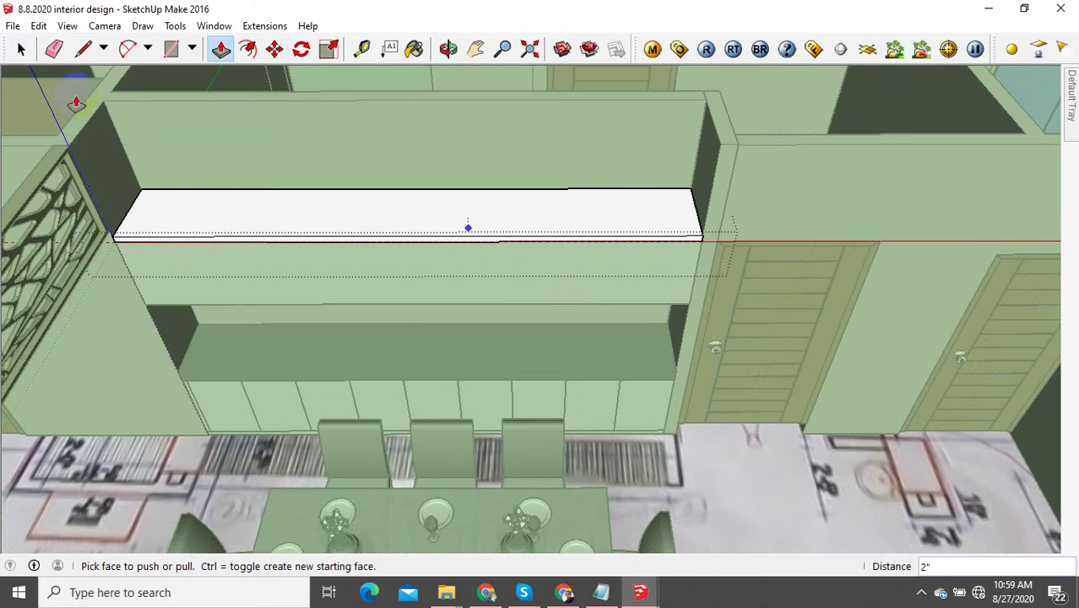
Step: Close the group and copy the slab about 2' 5" straight up to the top of the wall recess
click(21, 49)
click(205, 200)
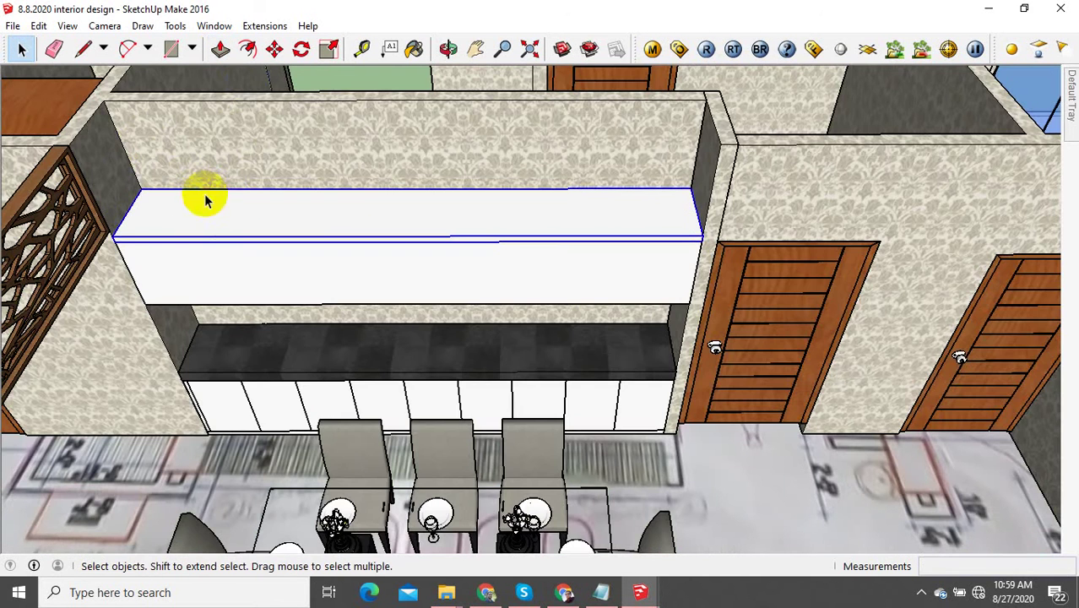
click(275, 49)
click(684, 187)
key(ctrl)
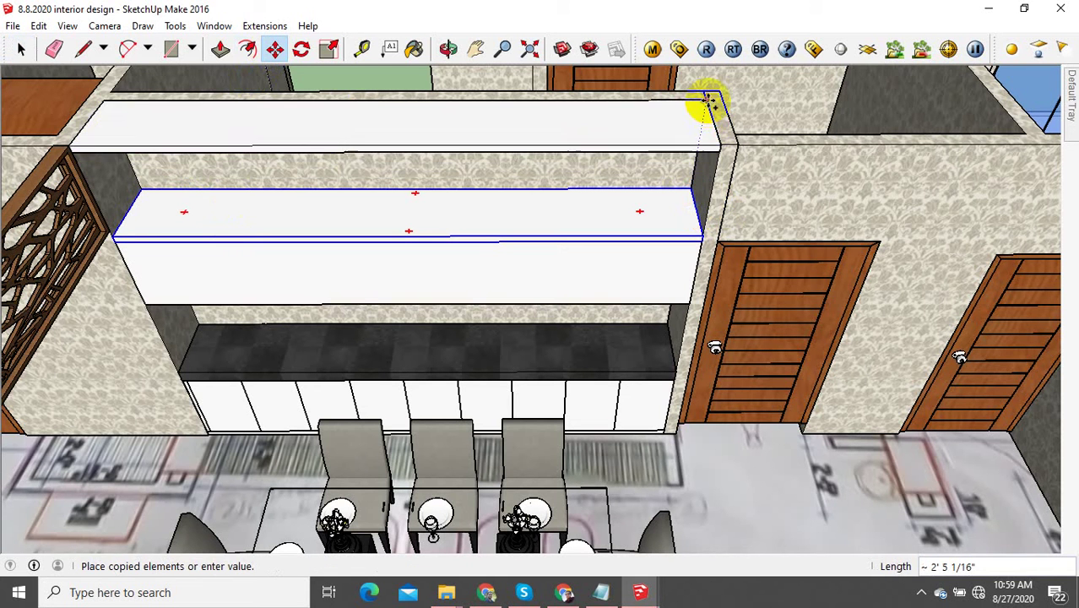
click(706, 102)
click(22, 51)
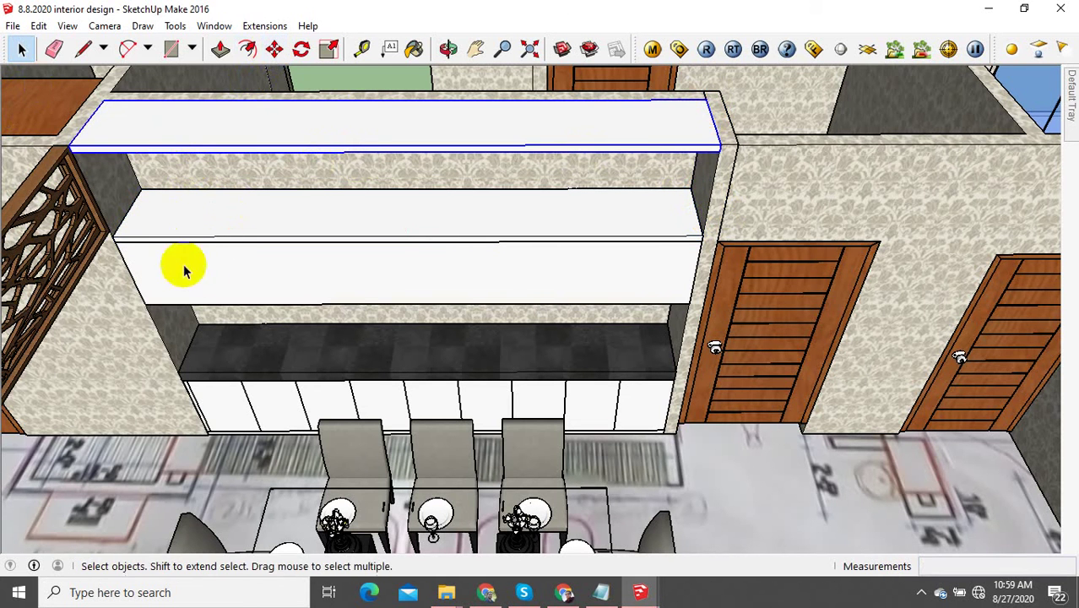
Step: Copy the thin front panel up 2' 2" so it covers the opening between the two slabs
click(189, 272)
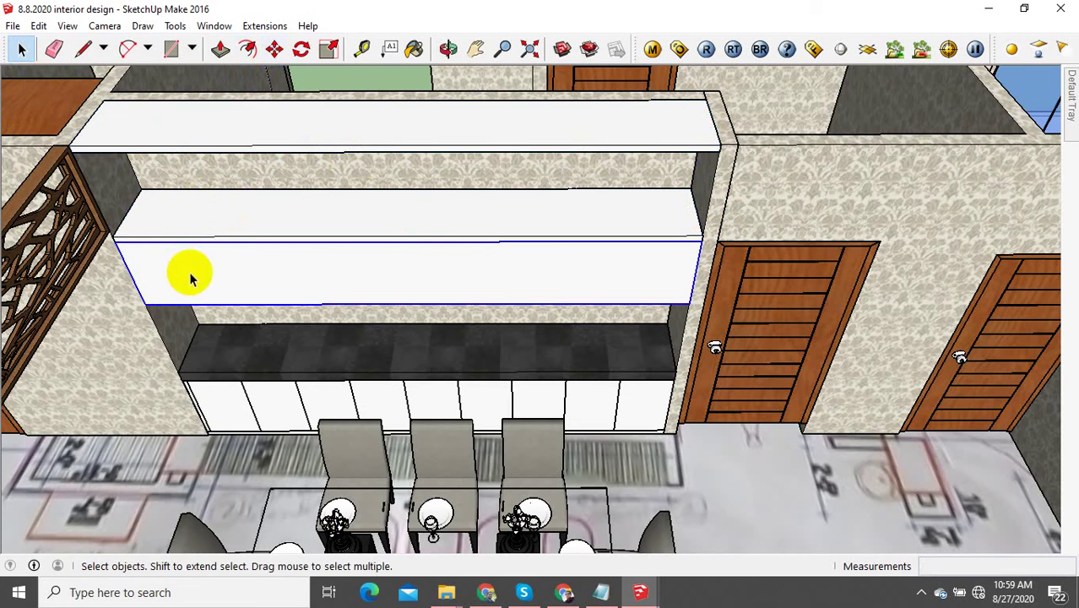
click(275, 48)
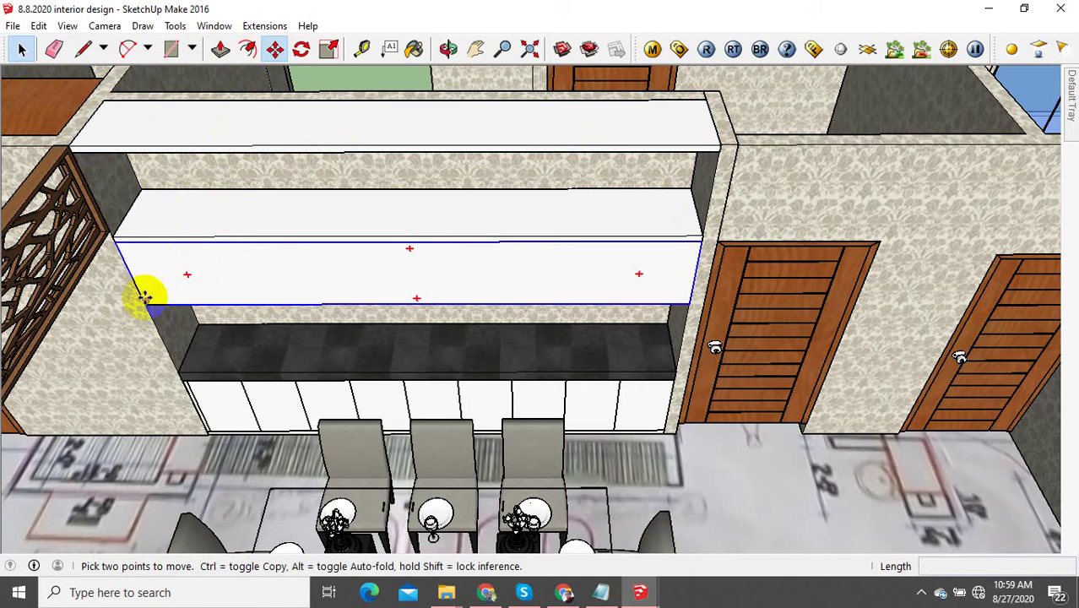
click(133, 262)
key(ctrl)
text(2'2)
key(Return)
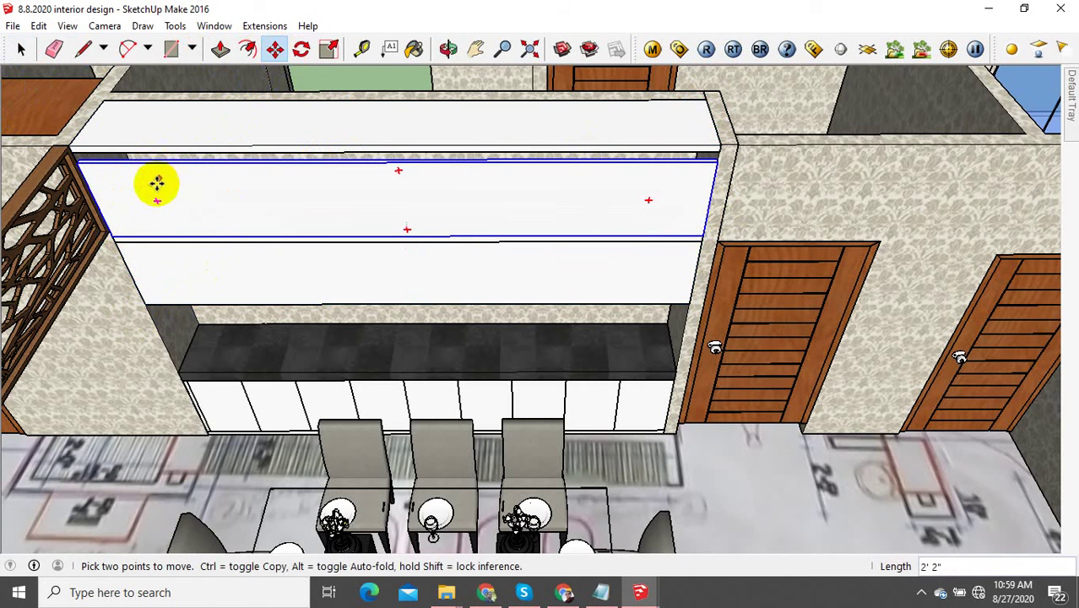
Step: Stretch the copied front panel upward until its top edge meets the underside of the top slab
key(s)
scroll(357, 145, up, 4)
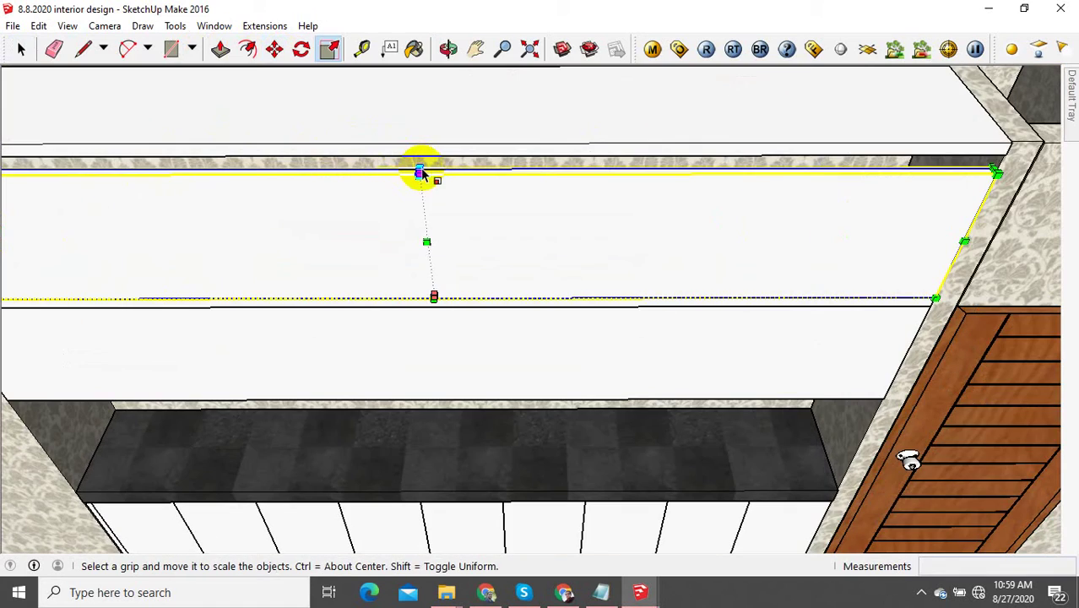
drag(421, 166, 428, 154)
scroll(663, 255, down, 2)
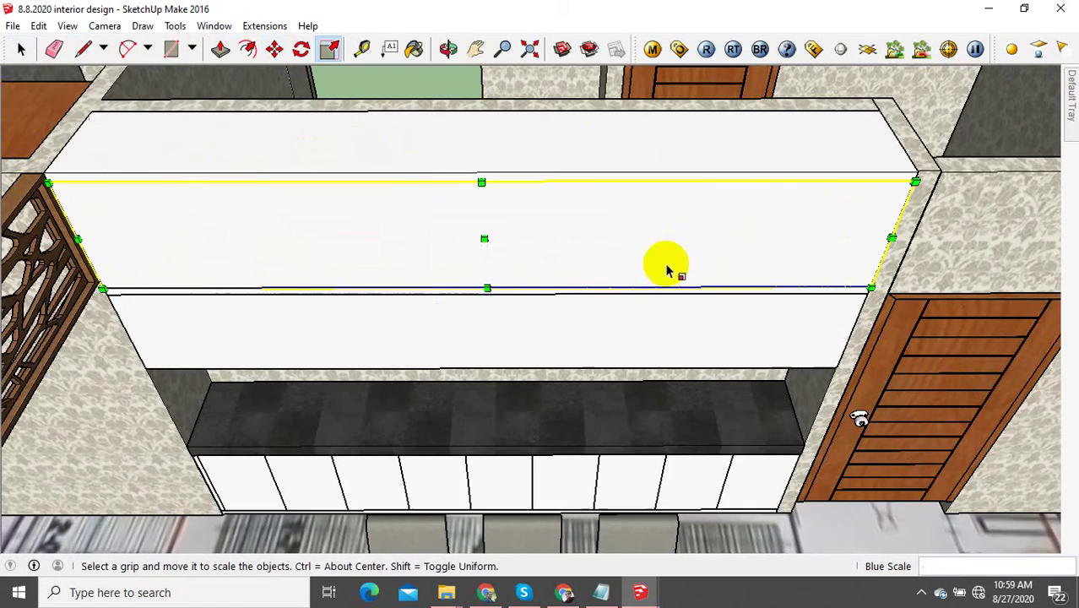
click(17, 43)
click(19, 46)
Step: Copy all the base-cabinet door panels about 5' 3" straight up onto the front of the lower tier of the upper cabinet
scroll(402, 234, down, 3)
middle_drag(401, 234, 743, 172)
scroll(387, 281, up, 3)
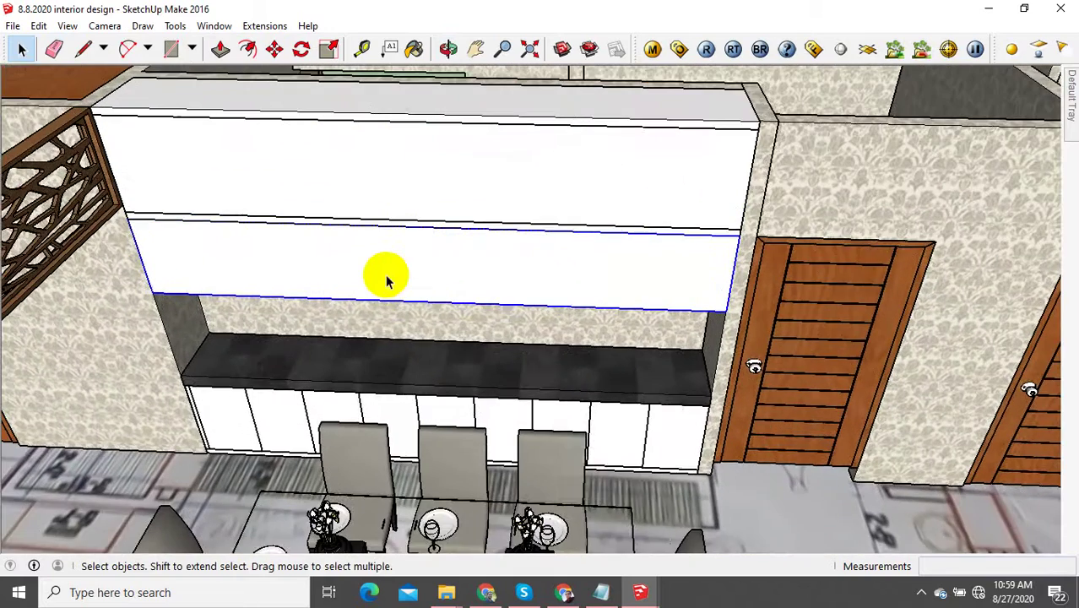
shift+middle_drag(388, 281, 542, 326)
scroll(455, 342, down, 2)
scroll(581, 414, down, 1)
scroll(542, 327, down, 2)
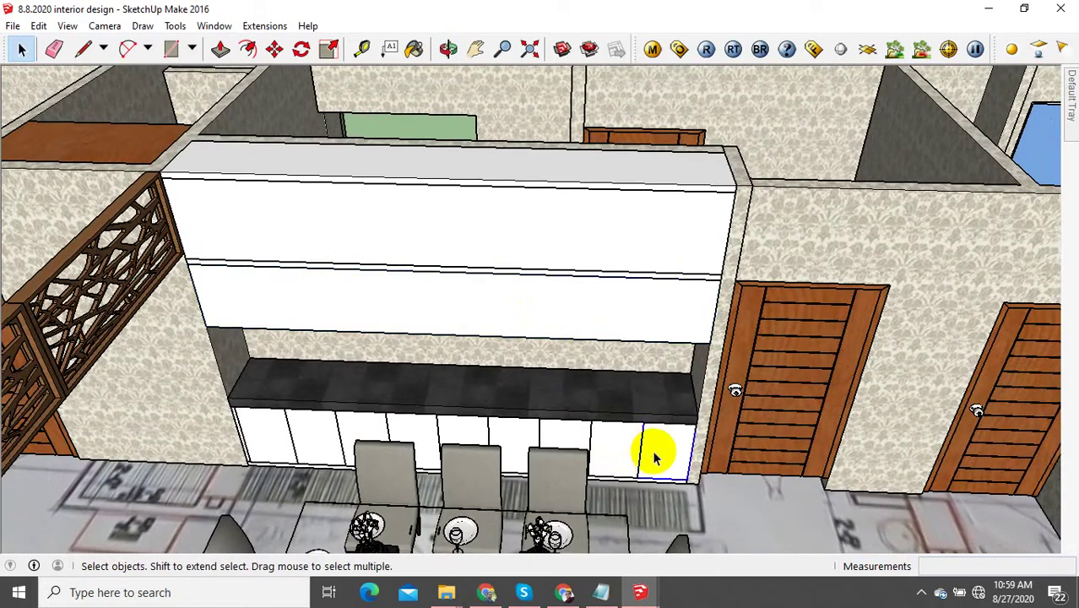
click(625, 343)
click(623, 387)
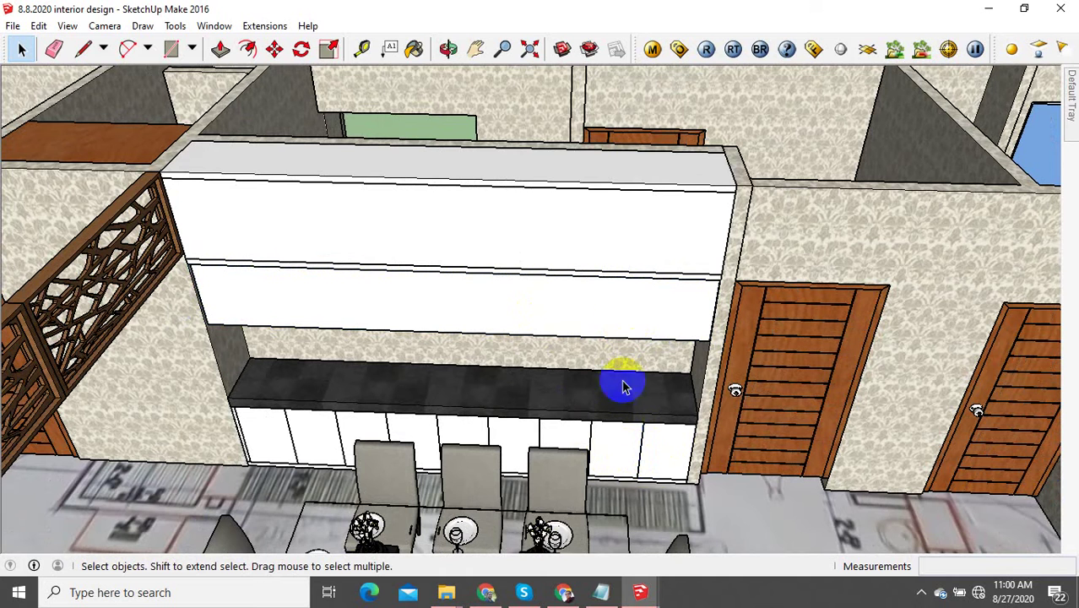
click(608, 448)
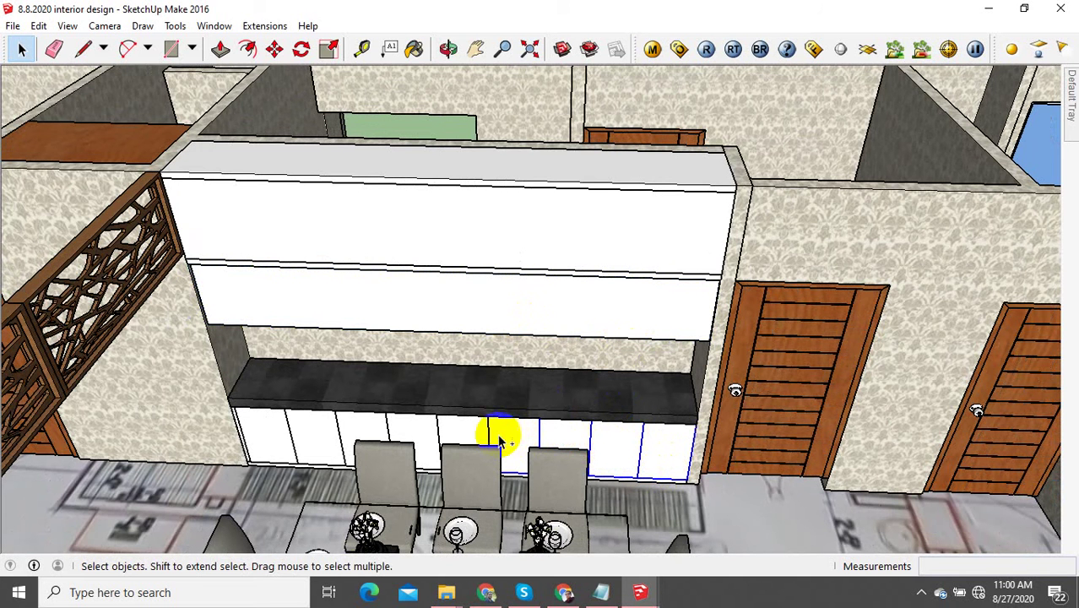
ctrl+click(364, 425)
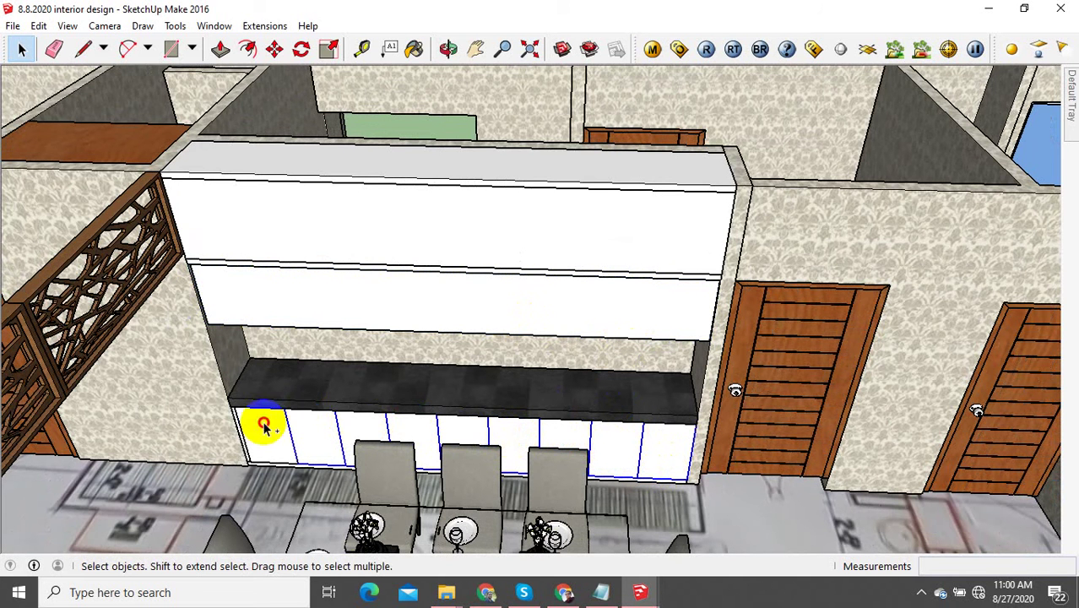
scroll(239, 428, up, 5)
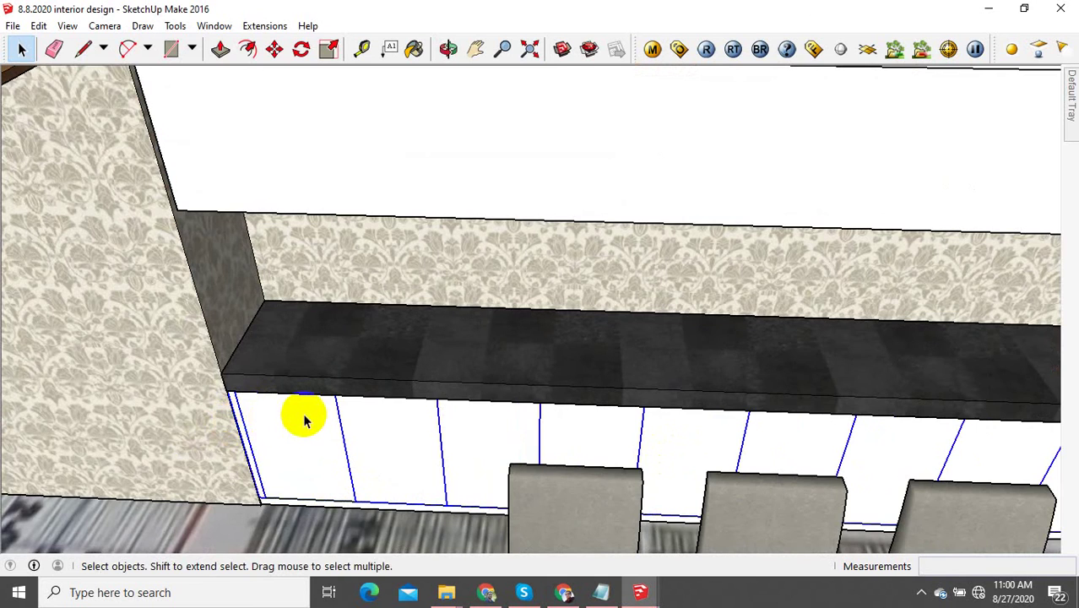
scroll(306, 420, down, 3)
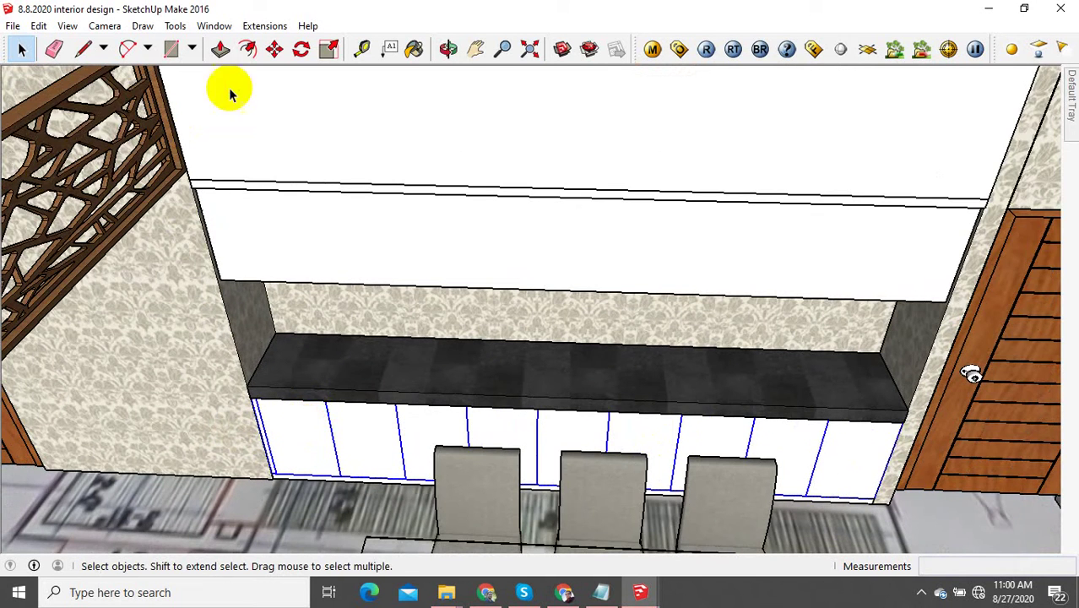
click(274, 48)
scroll(265, 371, up, 5)
scroll(243, 416, down, 6)
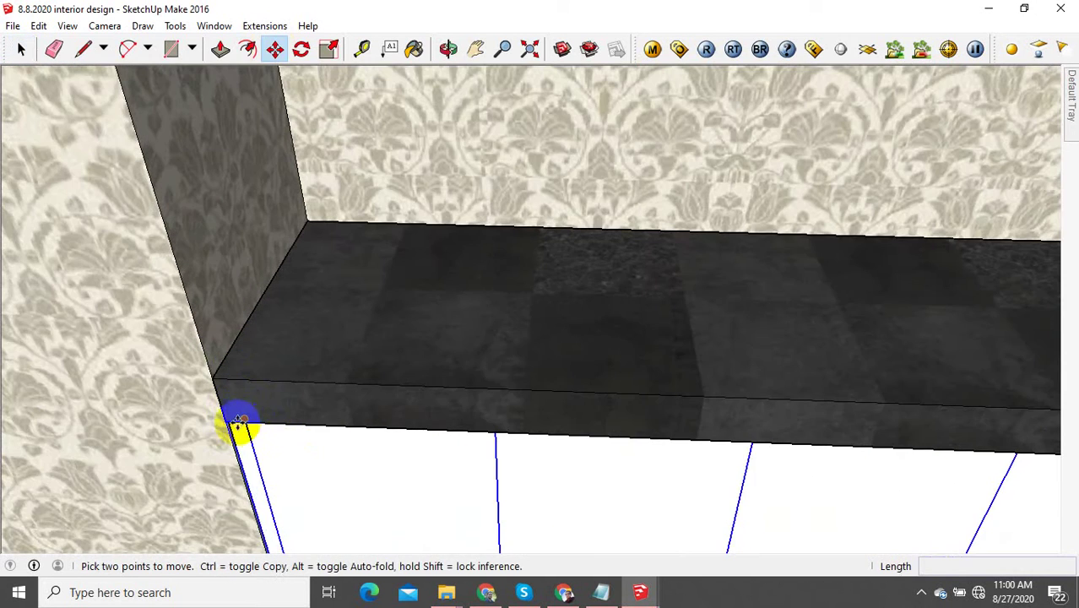
scroll(879, 445, up, 4)
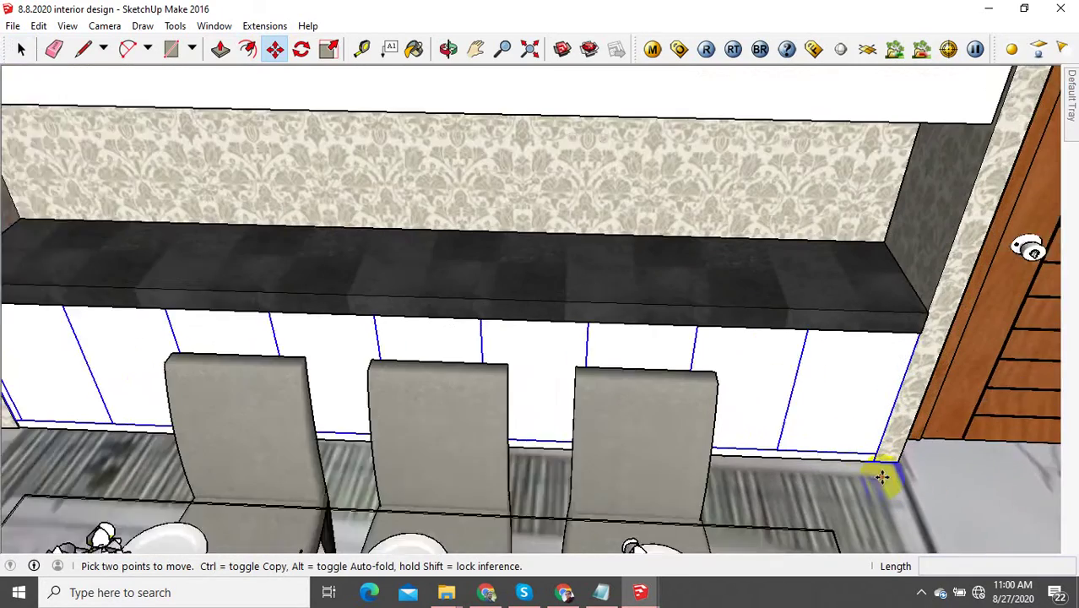
scroll(874, 452, up, 2)
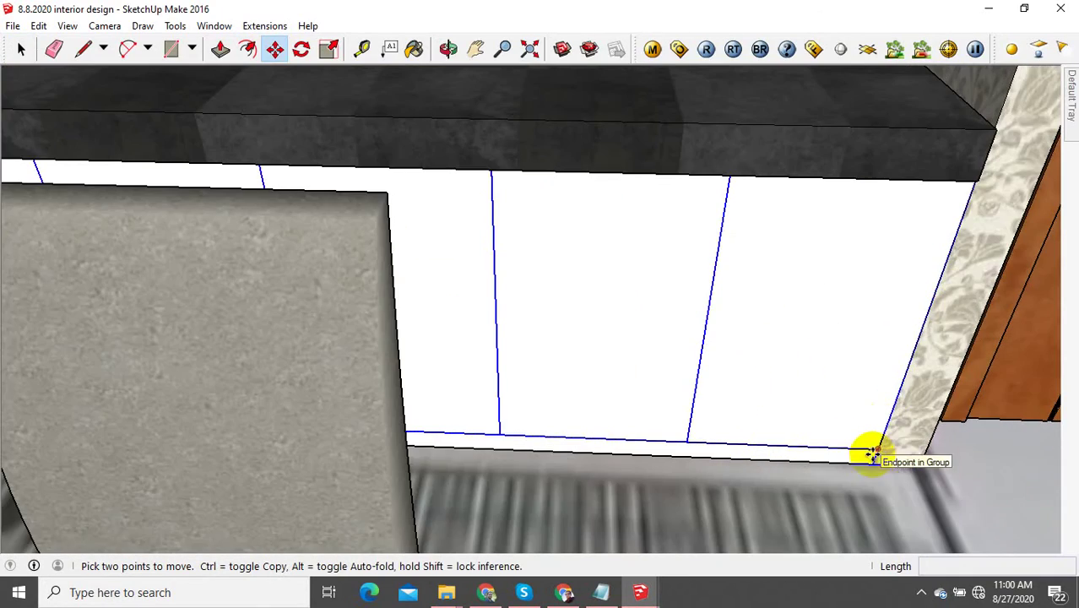
click(879, 451)
scroll(848, 465, down, 6)
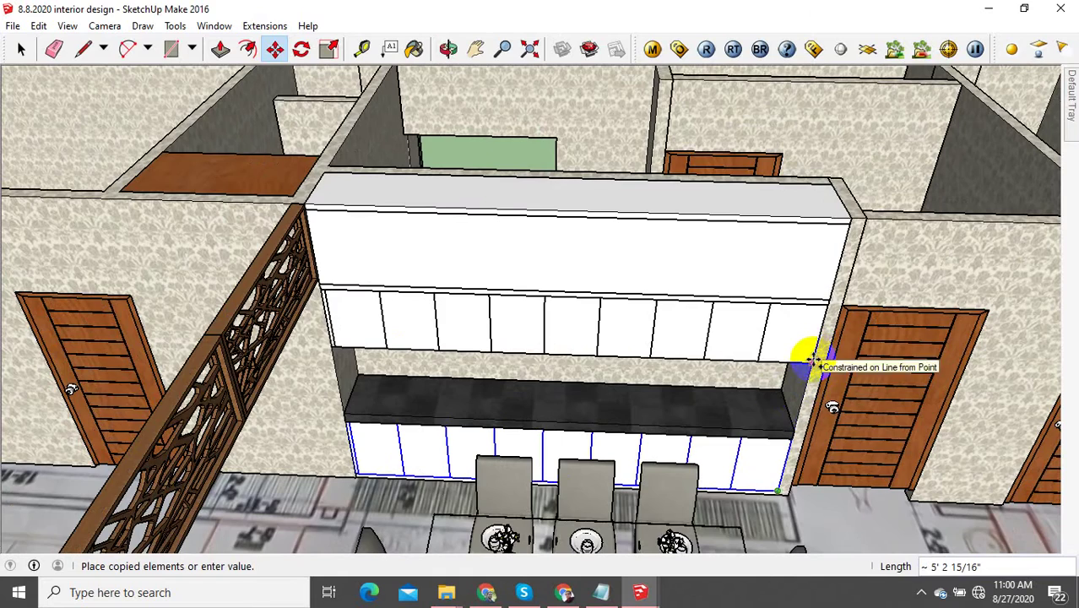
click(812, 358)
Step: Move the copied door row 9/16" so its lower corner meets the corner of the upper cabinet, and align its end with the wall recess
scroll(811, 359, up, 5)
scroll(816, 253, up, 4)
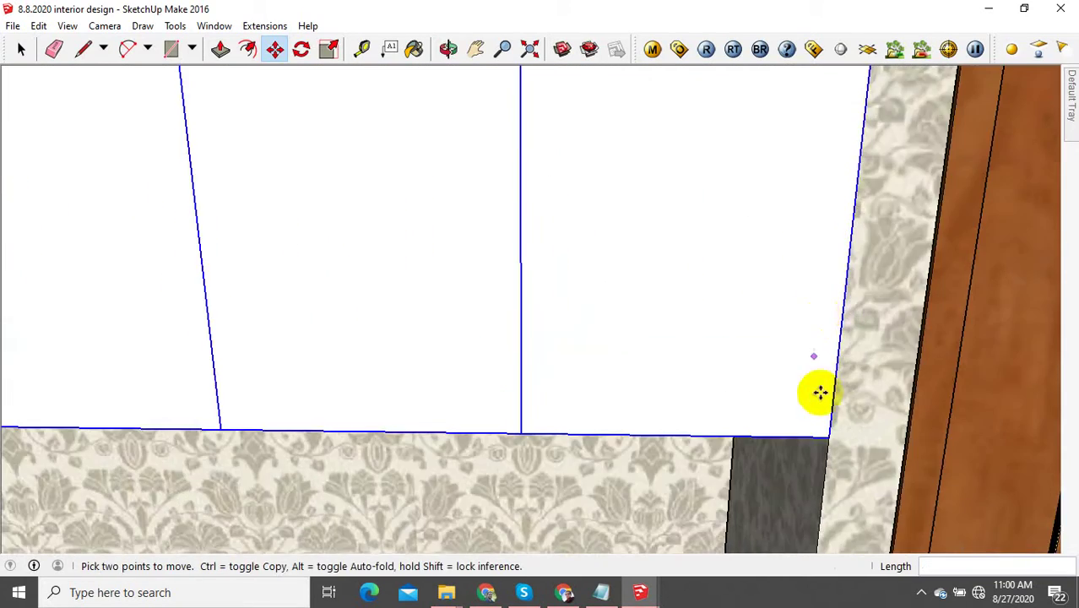
middle_drag(819, 390, 788, 374)
scroll(819, 414, up, 6)
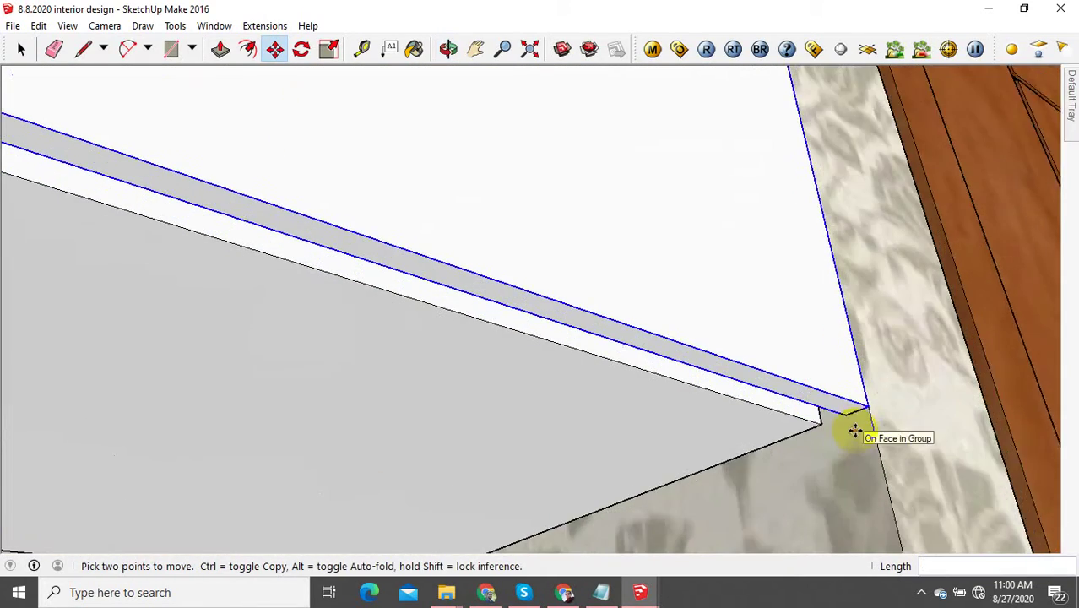
drag(797, 411, 803, 419)
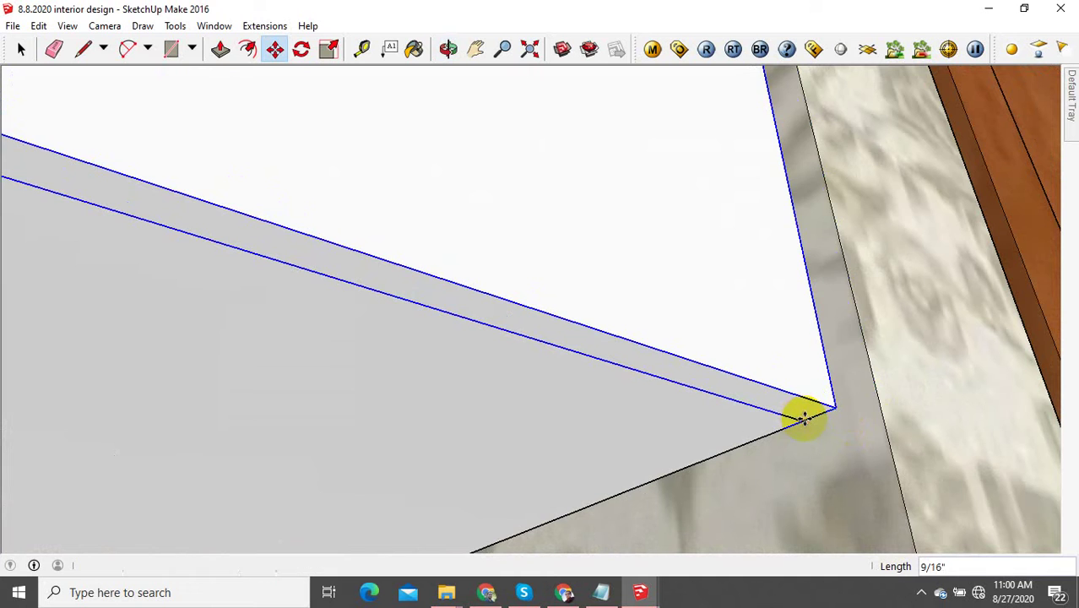
middle_drag(805, 419, 817, 420)
mouse_move(836, 409)
mouse_down()
mouse_move(875, 389)
mouse_move(844, 396)
mouse_up()
middle_drag(845, 398, 747, 456)
scroll(744, 463, down, 4)
middle_drag(748, 304, 794, 431)
scroll(800, 441, down, 6)
scroll(676, 440, down, 3)
middle_drag(676, 440, 832, 388)
scroll(699, 395, down, 4)
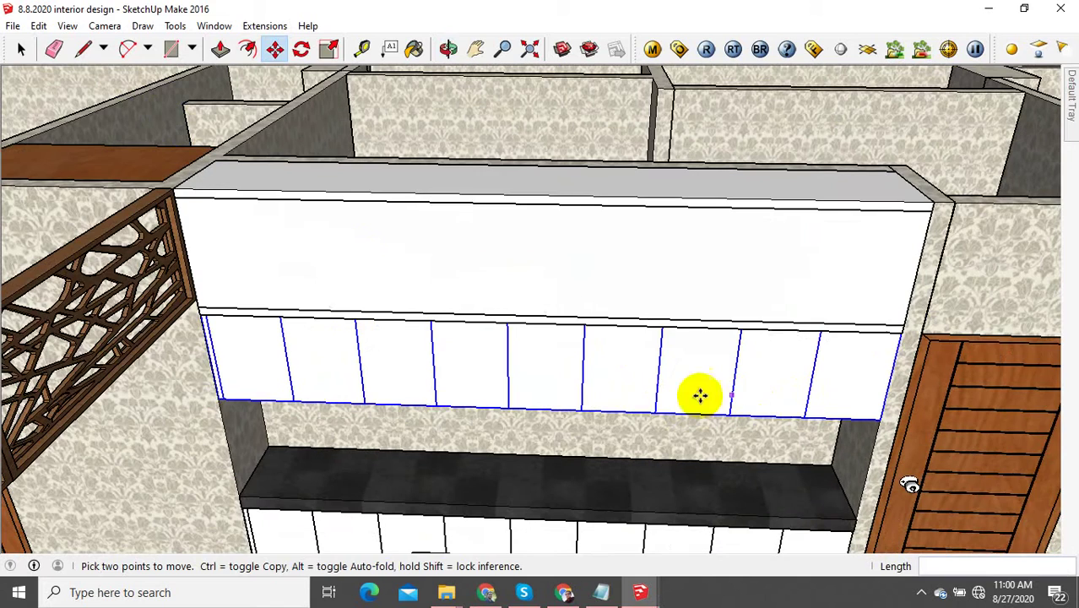
Step: Make the centre door and its right-hand neighbour in the upper row unique from the other door copies
click(23, 51)
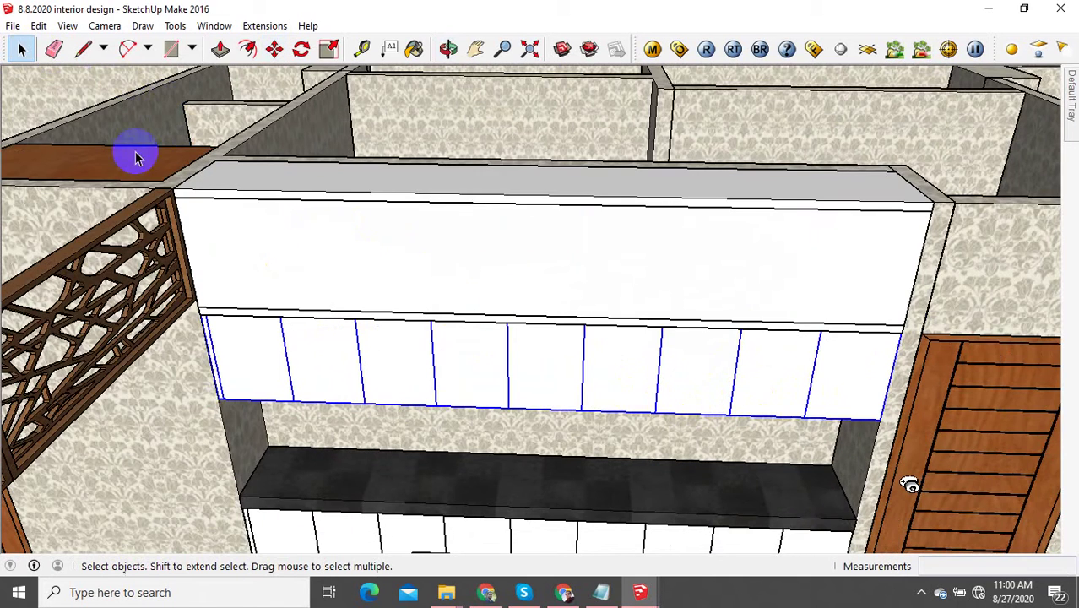
scroll(614, 389, down, 2)
click(625, 388)
scroll(582, 467, up, 2)
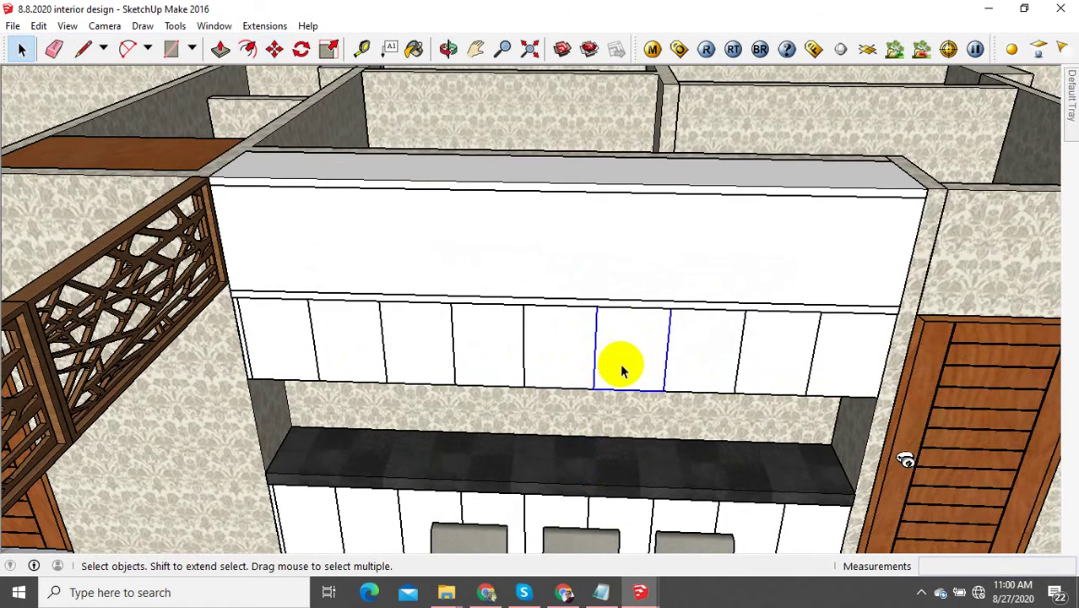
scroll(621, 365, up, 2)
shift+click(549, 351)
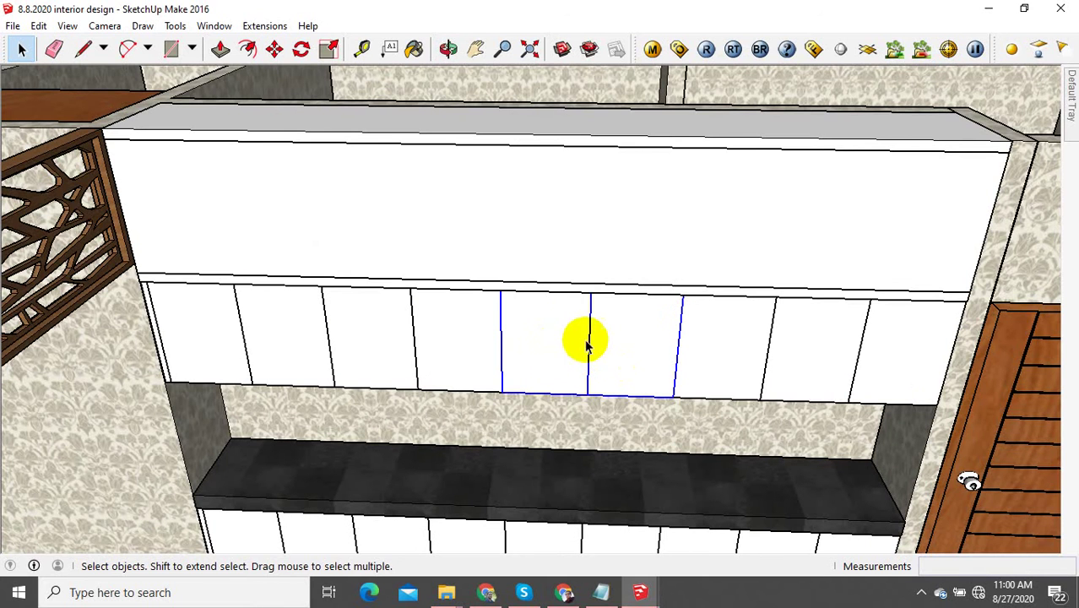
right_click(590, 342)
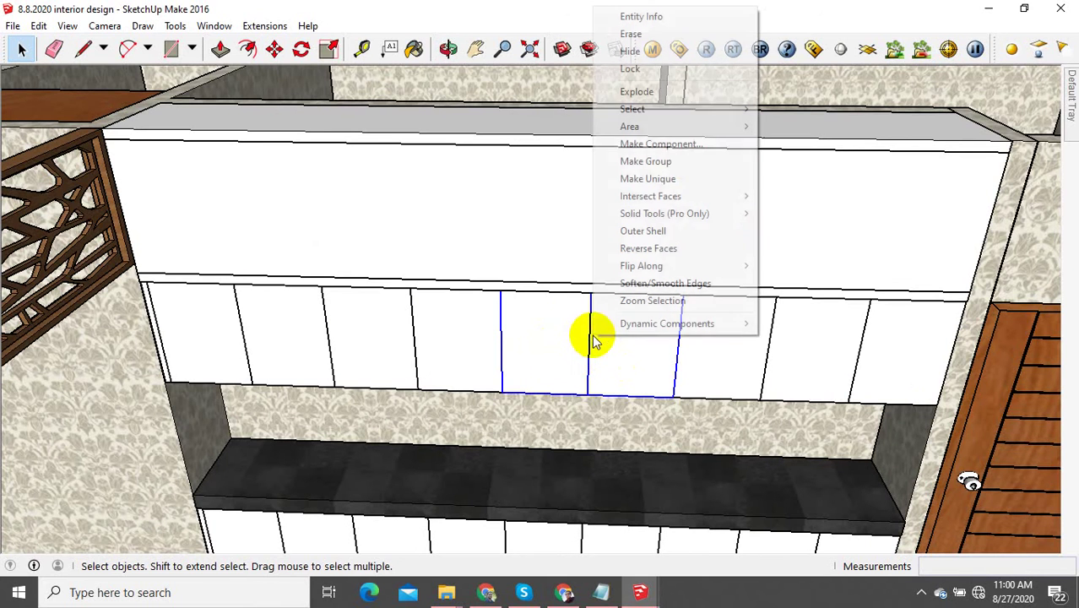
click(682, 181)
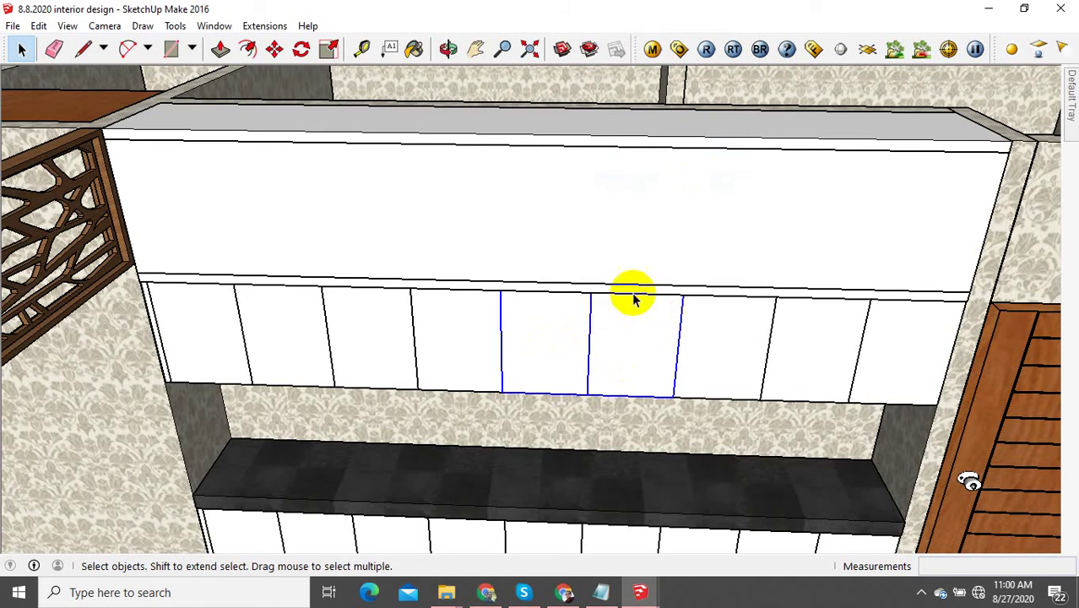
double_click(562, 359)
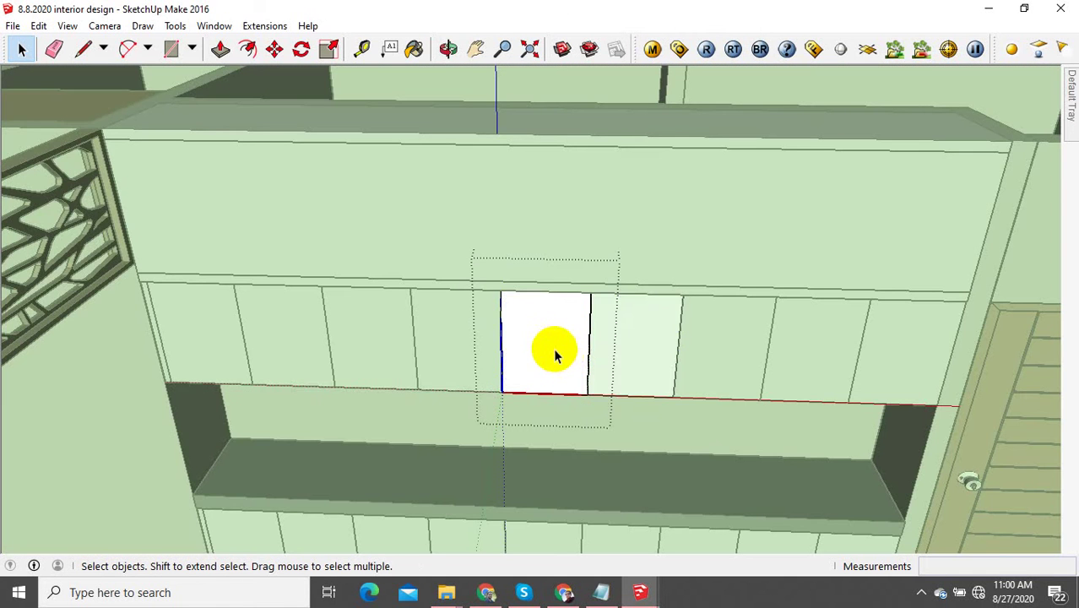
click(248, 48)
scroll(519, 375, up, 3)
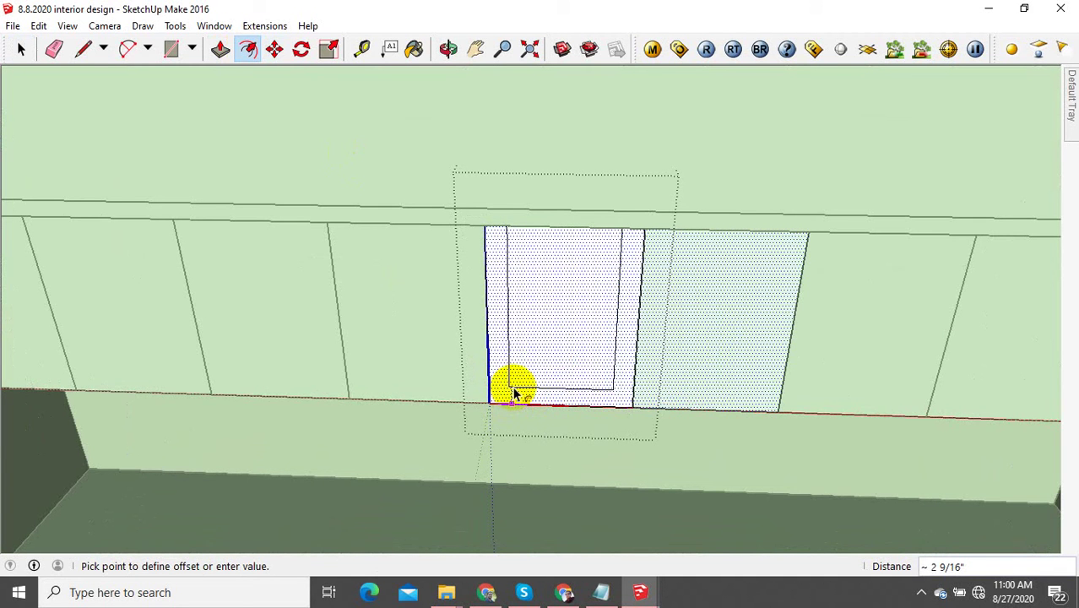
middle_drag(513, 393, 534, 361)
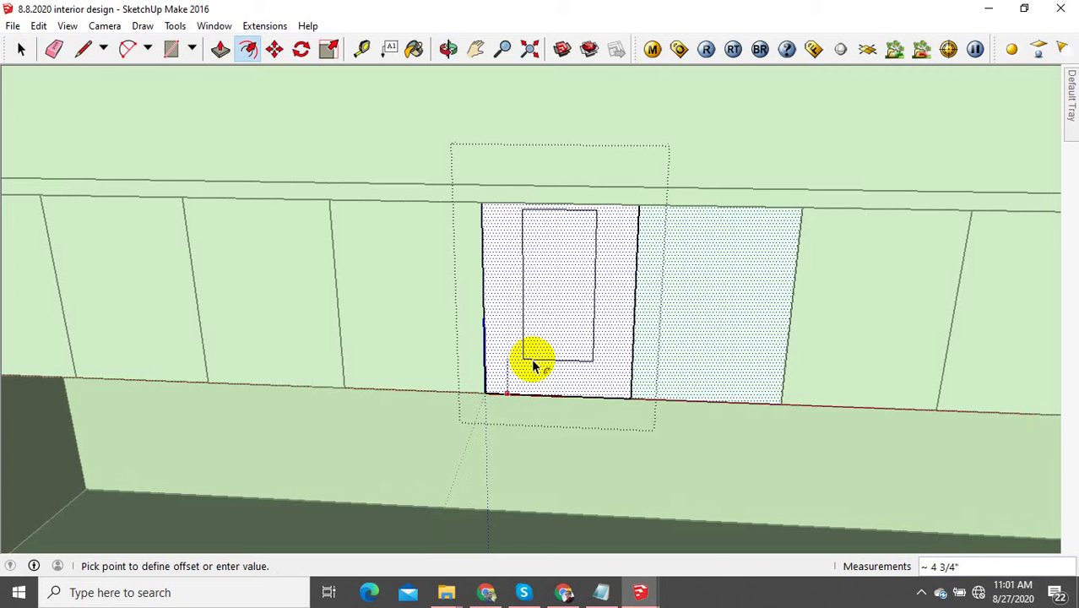
key(Escape)
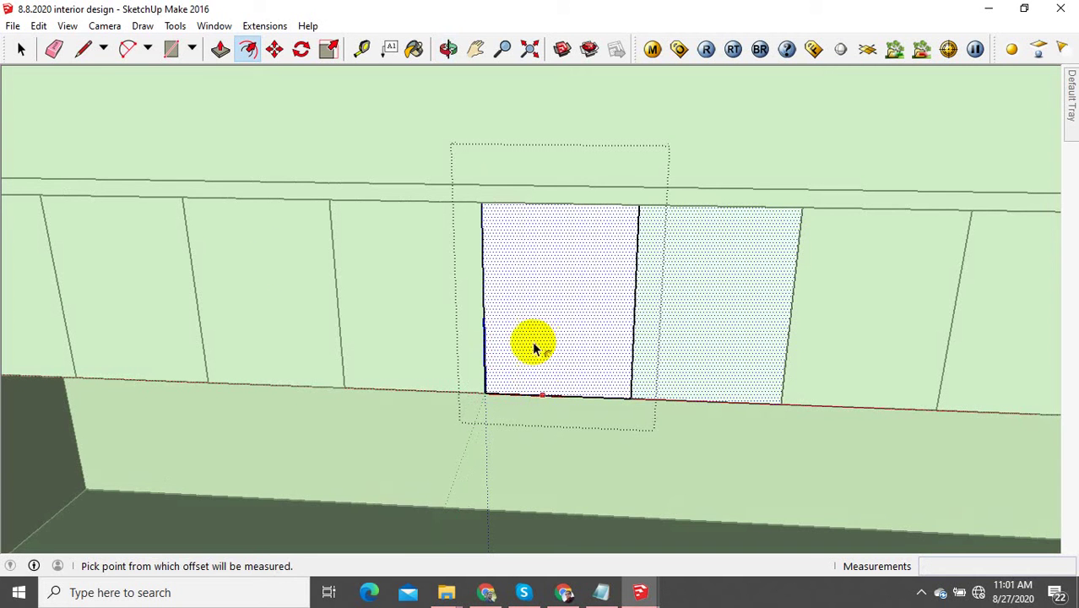
click(23, 49)
click(598, 317)
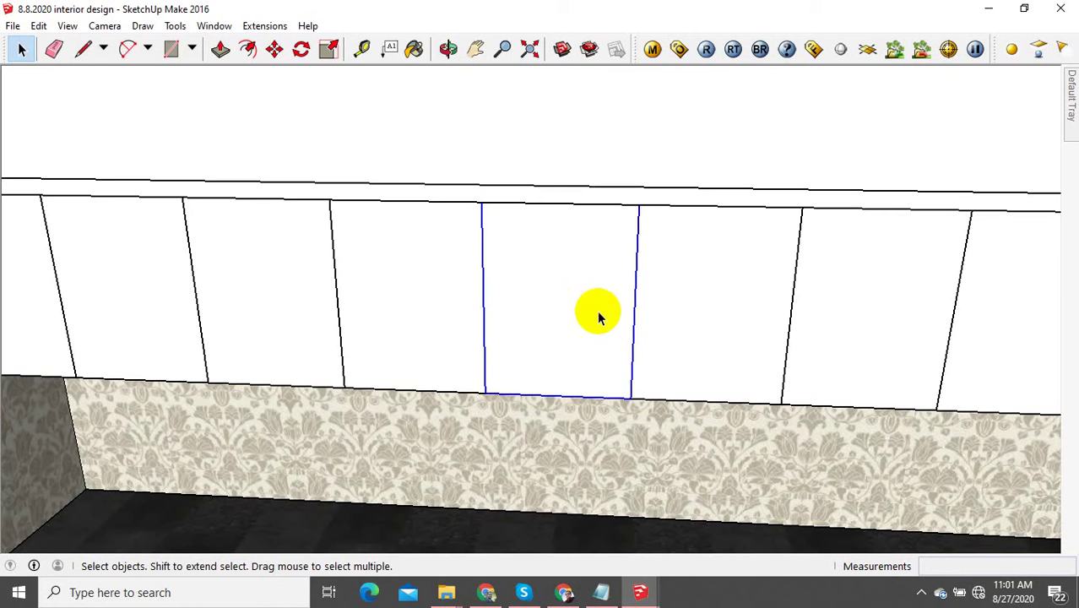
Step: Explode the door just right of centre in the upper row and turn its geometry into a separate group
right_click(684, 315)
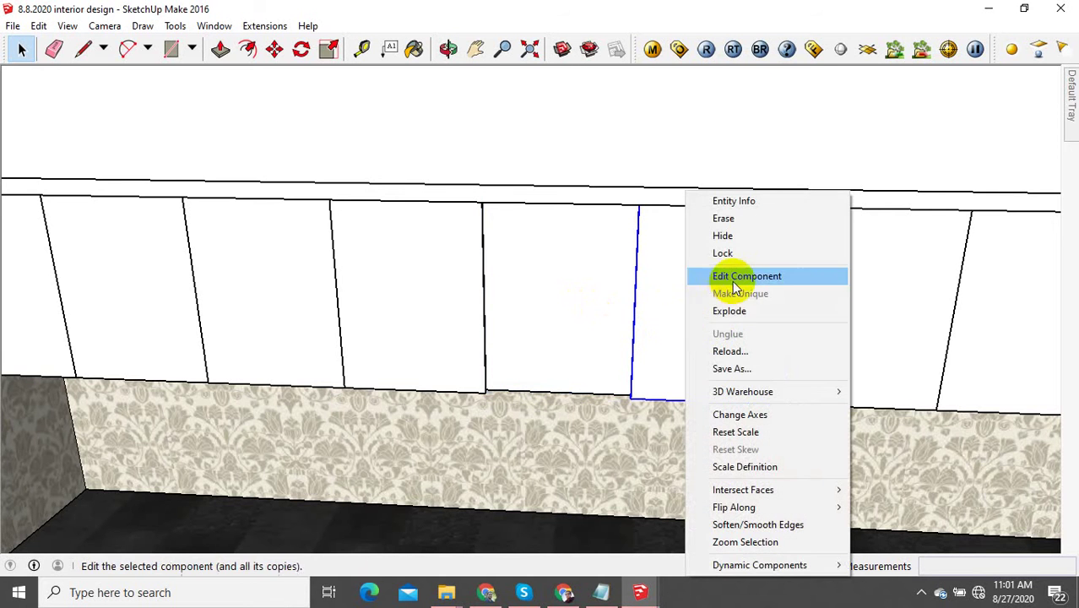
click(746, 275)
click(698, 327)
middle_drag(698, 322, 735, 330)
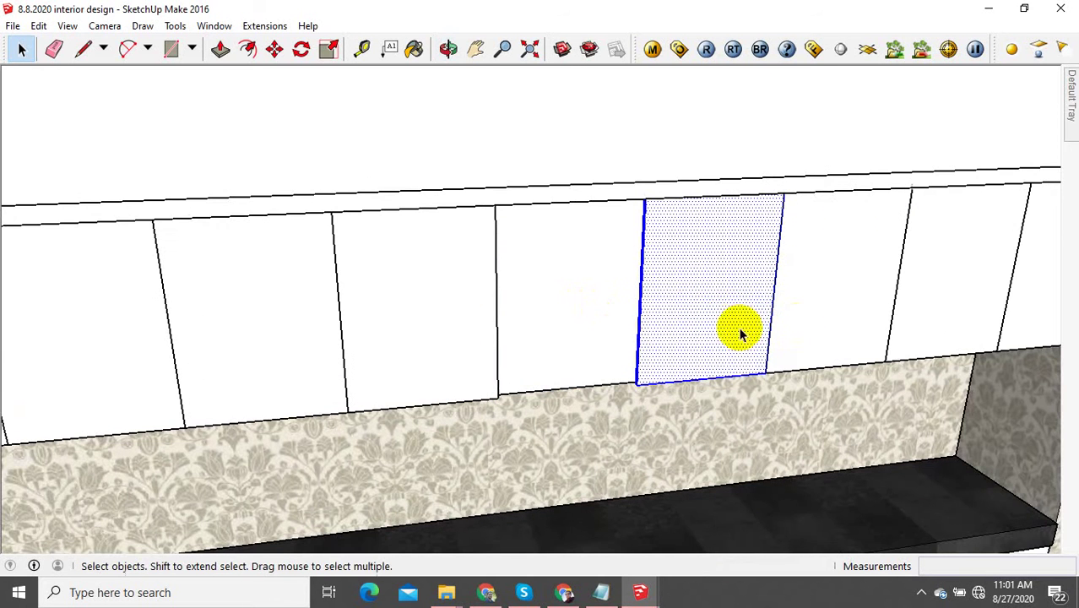
right_click(670, 299)
click(718, 433)
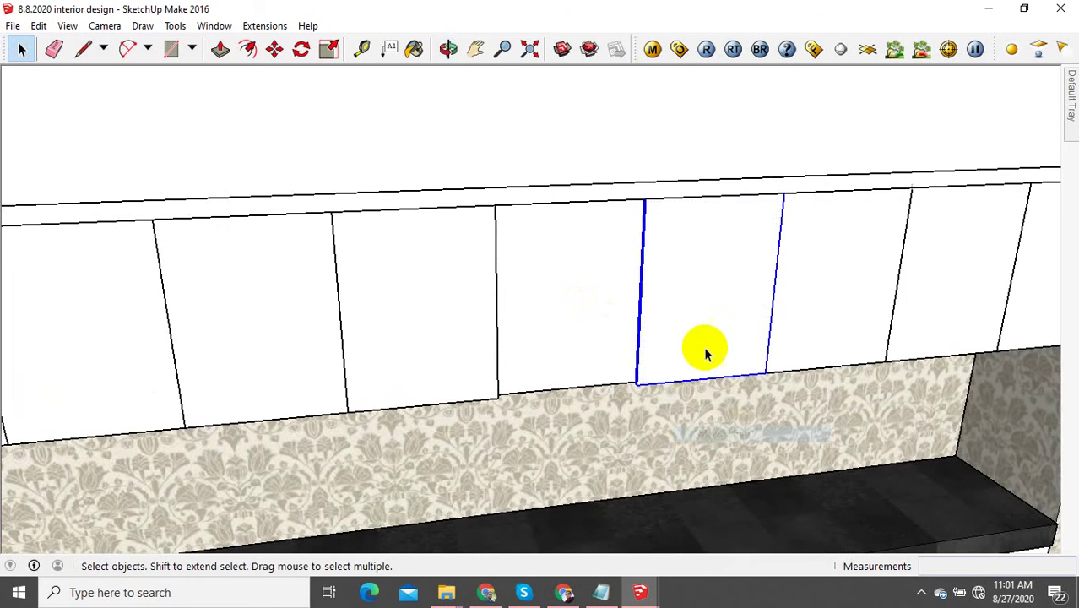
middle_drag(708, 325, 691, 286)
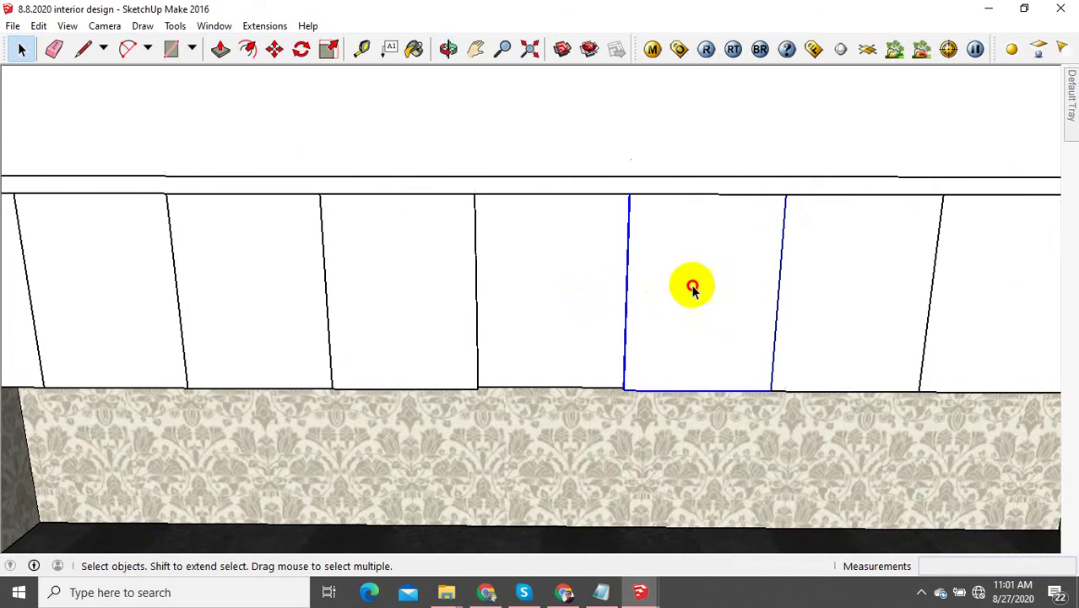
double_click(641, 297)
click(247, 48)
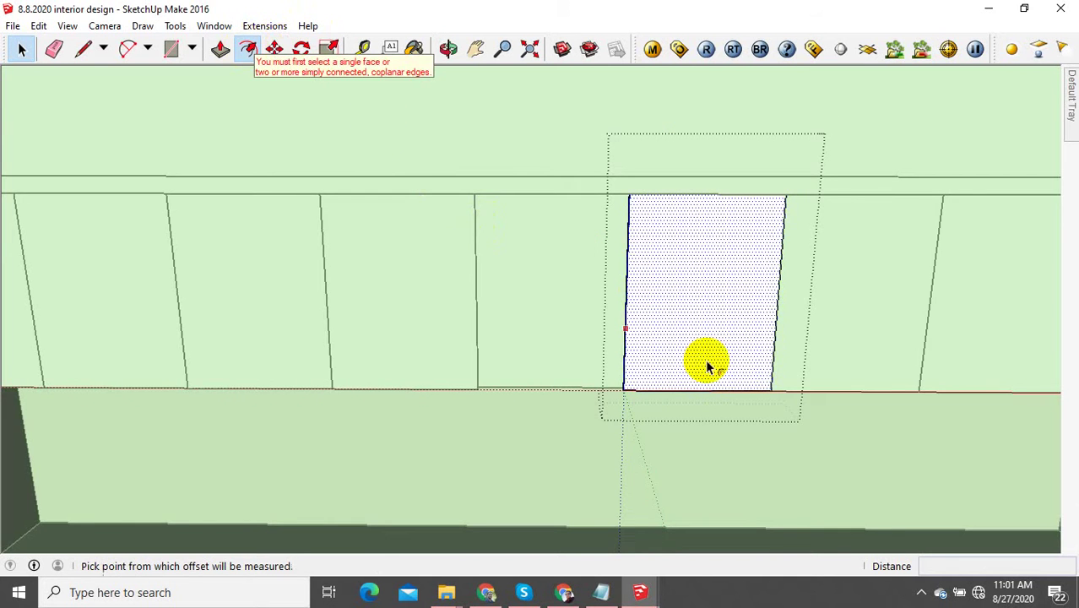
scroll(703, 361, up, 1)
click(665, 391)
middle_drag(667, 385, 735, 292)
key(Escape)
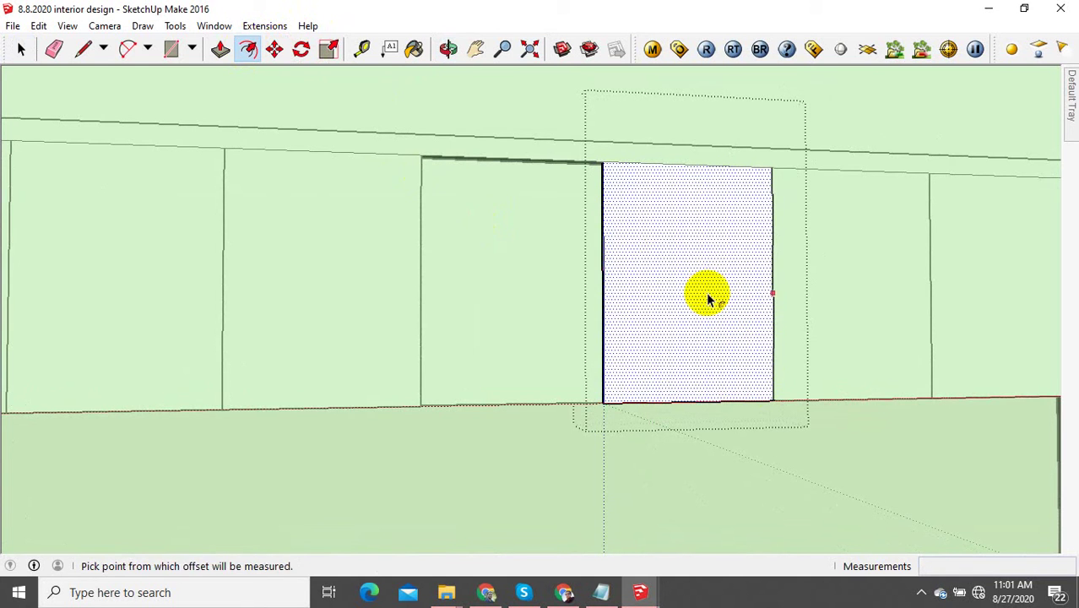
click(28, 52)
click(238, 158)
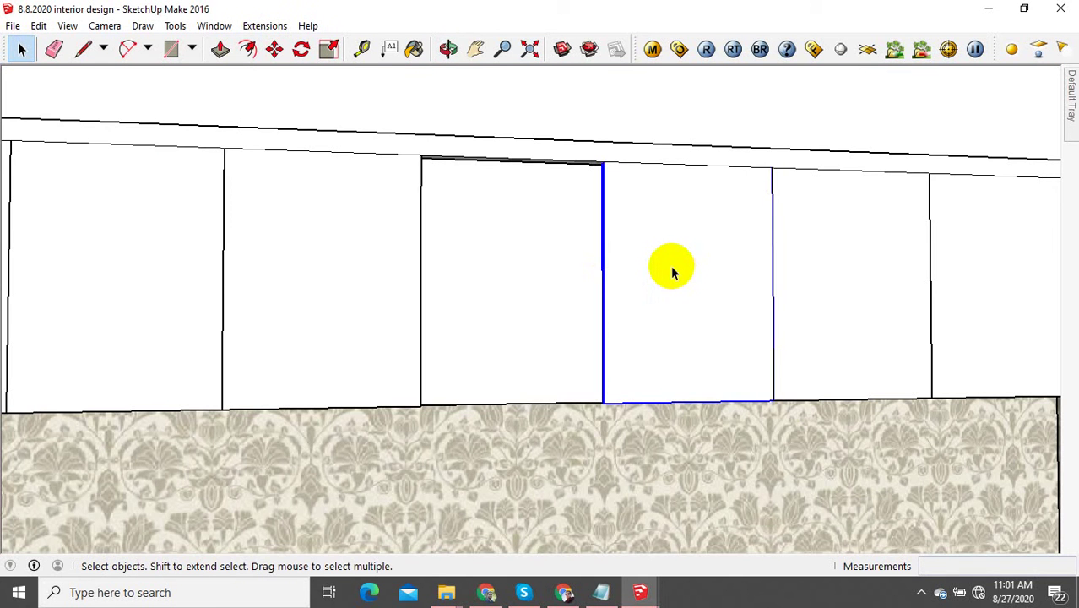
key(s)
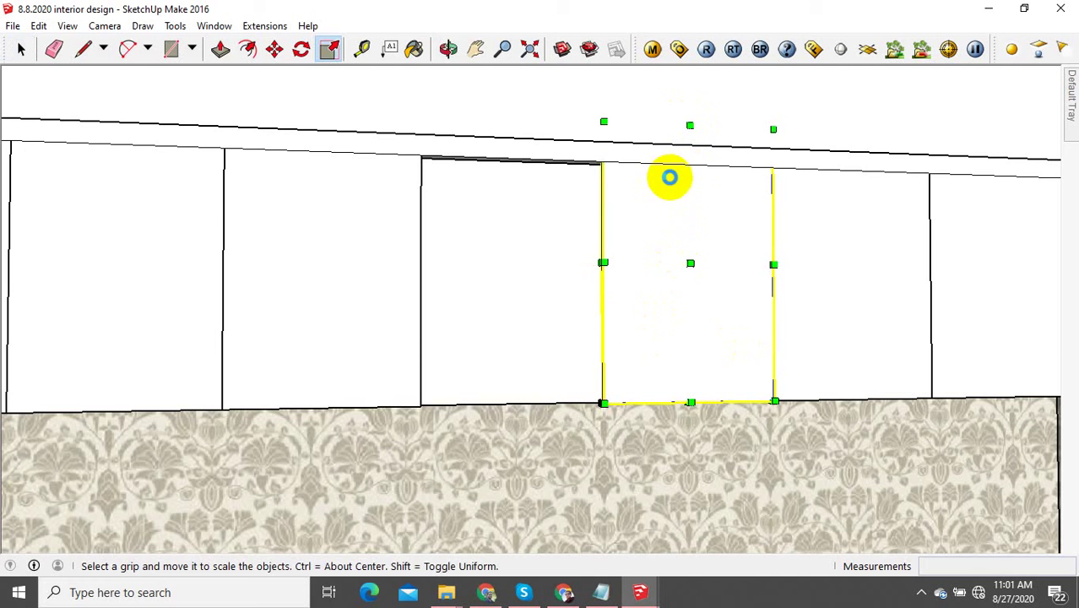
middle_drag(673, 226, 664, 241)
scroll(664, 241, down, 3)
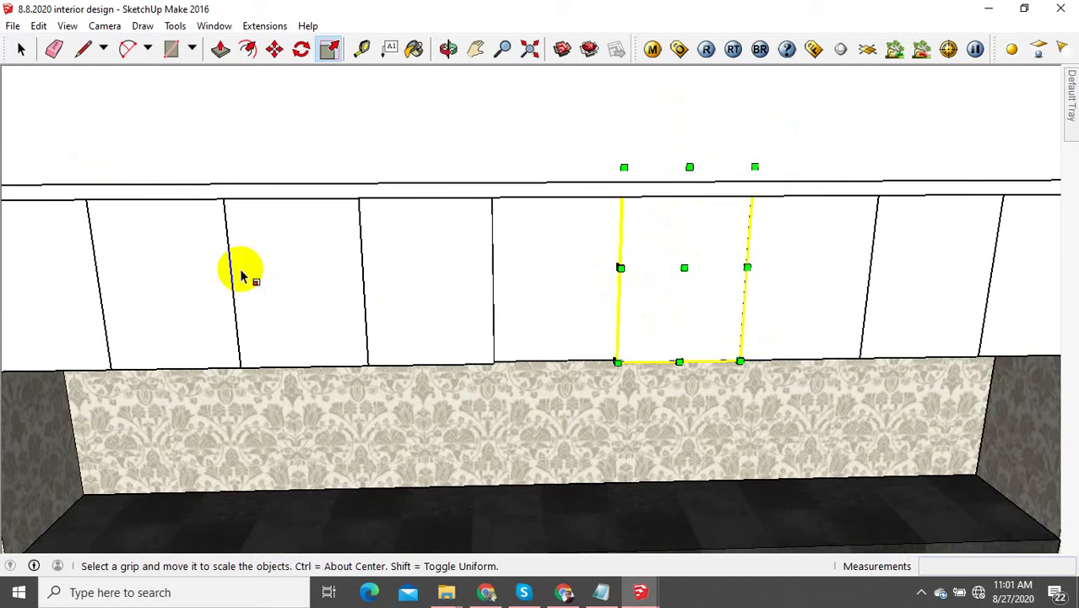
click(21, 50)
scroll(432, 333, up, 5)
middle_click(432, 332)
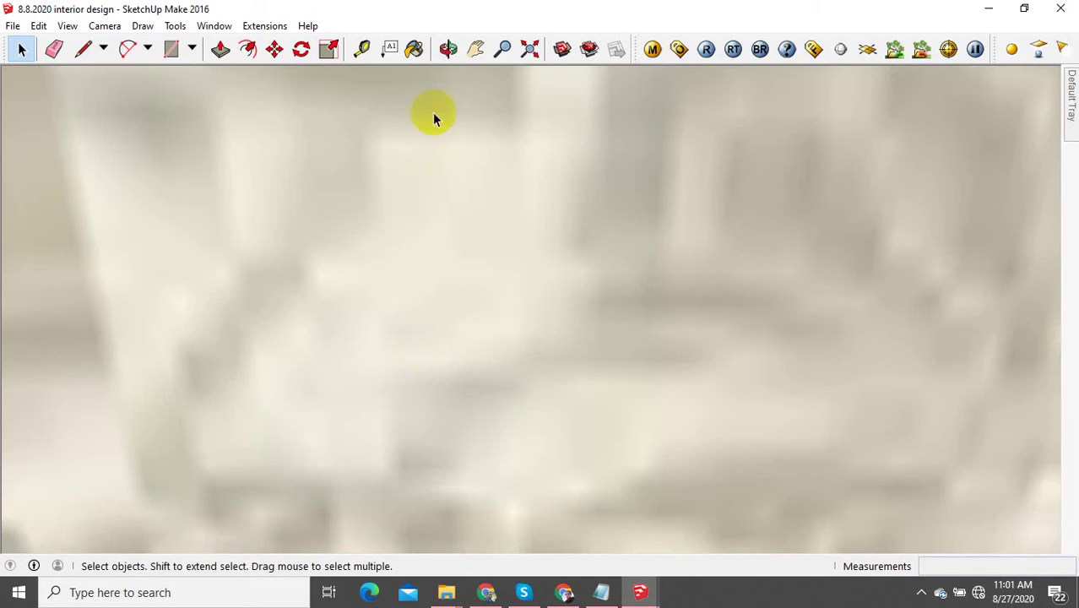
Step: Scale all the doors of the upper cabinet's lower row down in height until their tops meet the underside of the shelf above
click(531, 50)
scroll(469, 374, up, 6)
middle_drag(528, 351, 486, 370)
scroll(289, 342, up, 6)
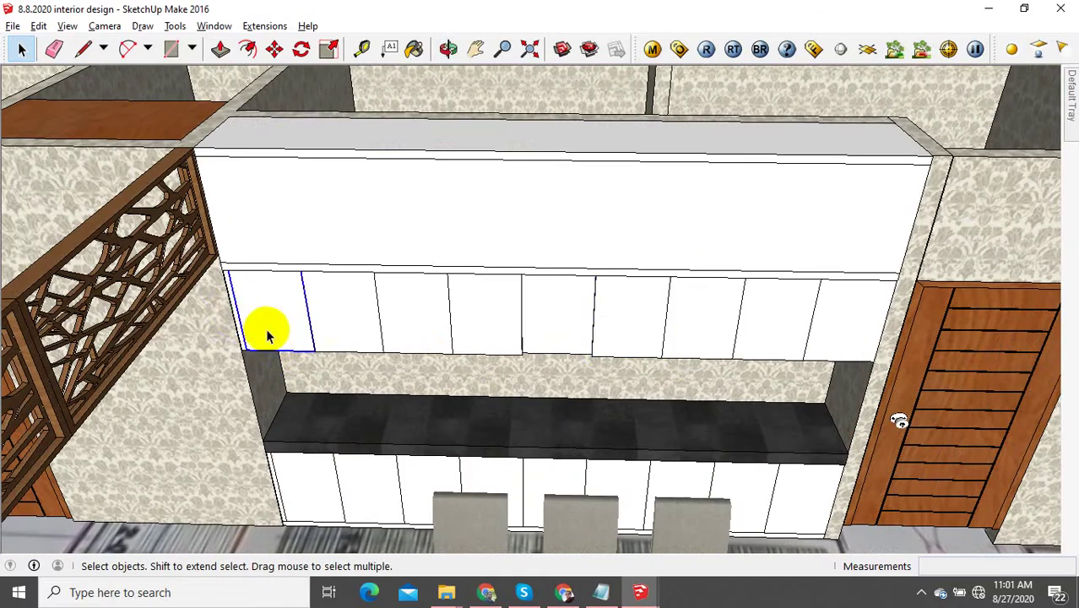
ctrl+click(363, 318)
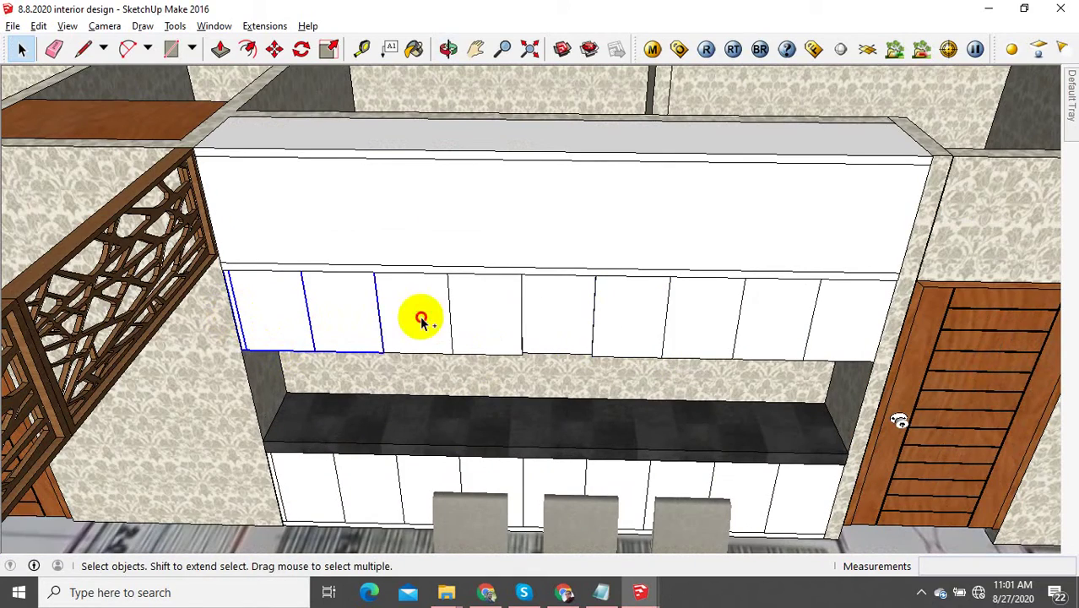
ctrl+click(423, 316)
ctrl+click(505, 328)
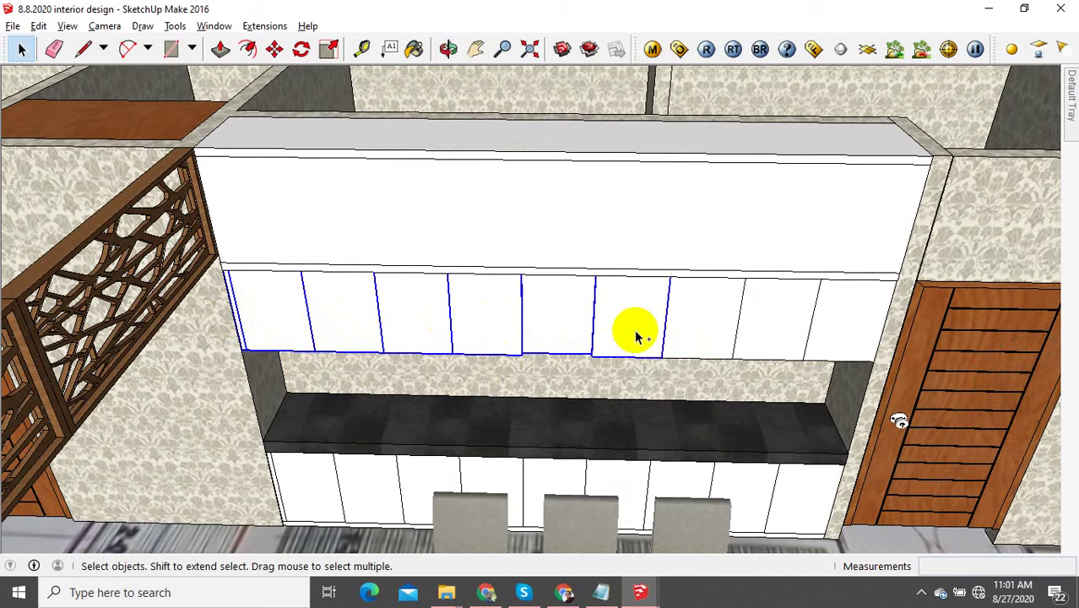
shift+click(694, 327)
shift+click(781, 324)
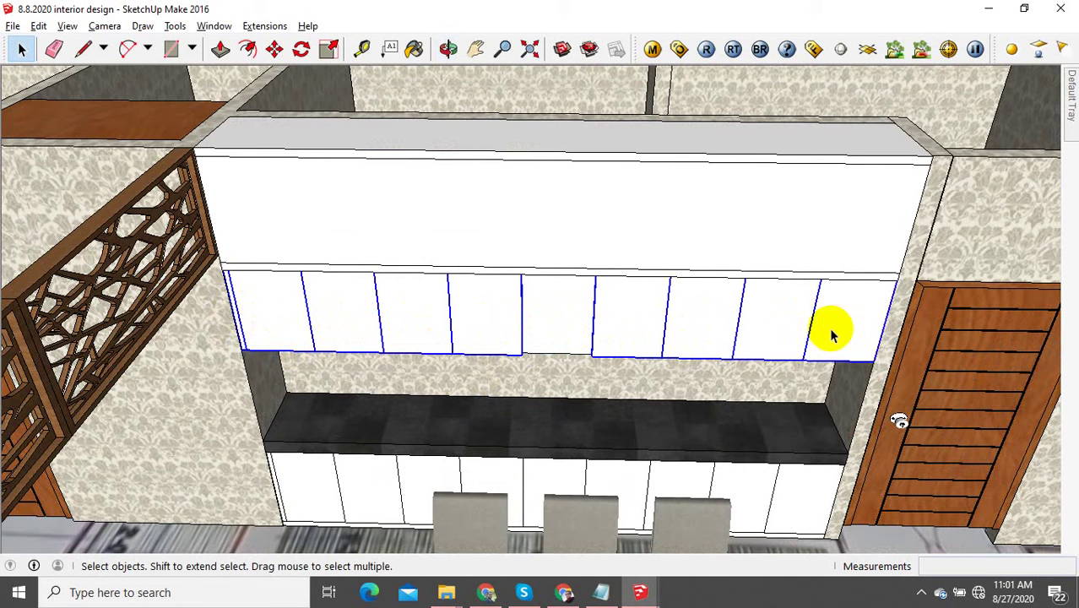
key(s)
scroll(557, 264, up, 1)
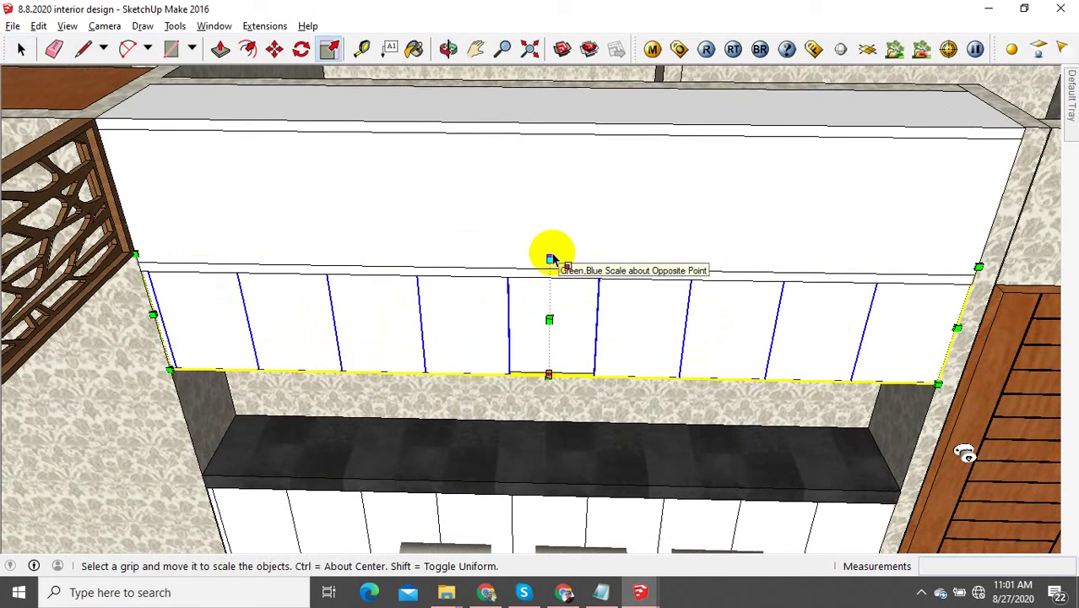
scroll(551, 260, up, 2)
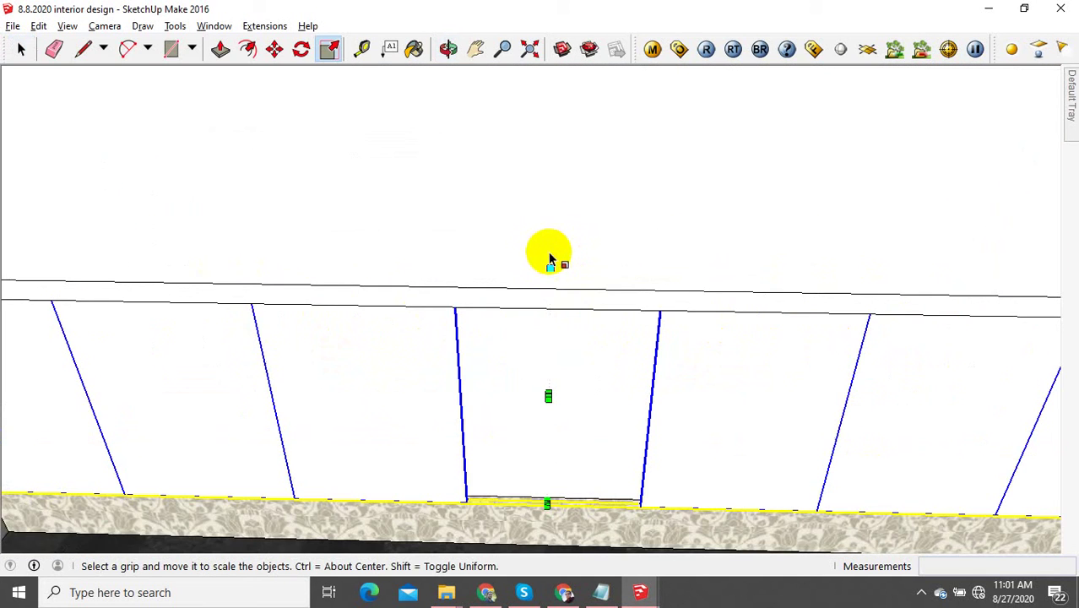
drag(550, 259, 660, 314)
middle_drag(657, 342, 650, 332)
scroll(608, 376, down, 2)
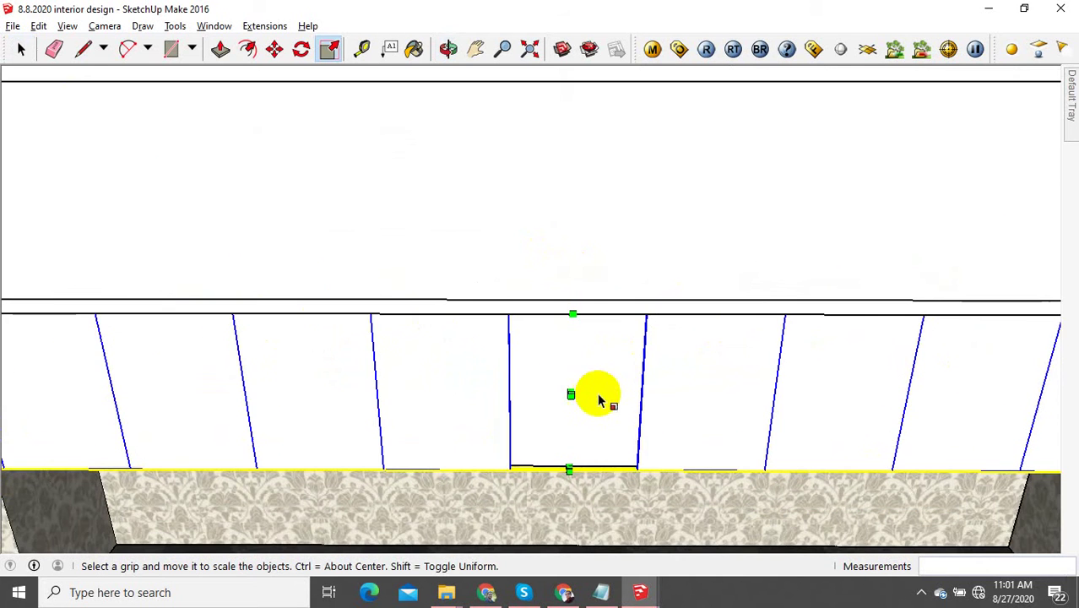
shift+middle_drag(540, 377, 465, 310)
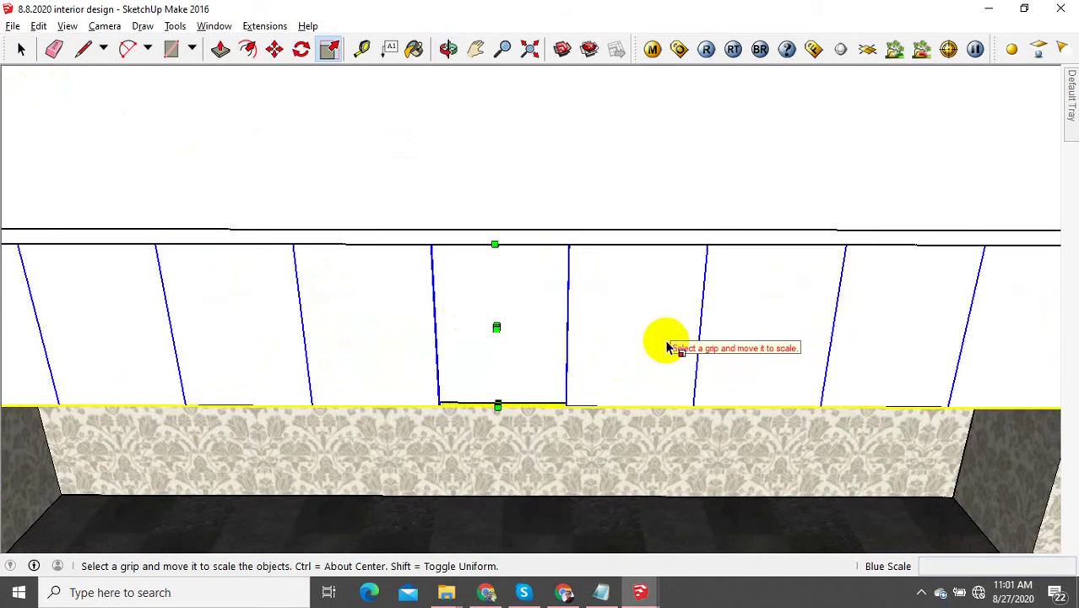
click(667, 342)
Step: Open the door just right of the centre gap for editing and offset its front face inward to outline a frame border
click(21, 49)
double_click(585, 316)
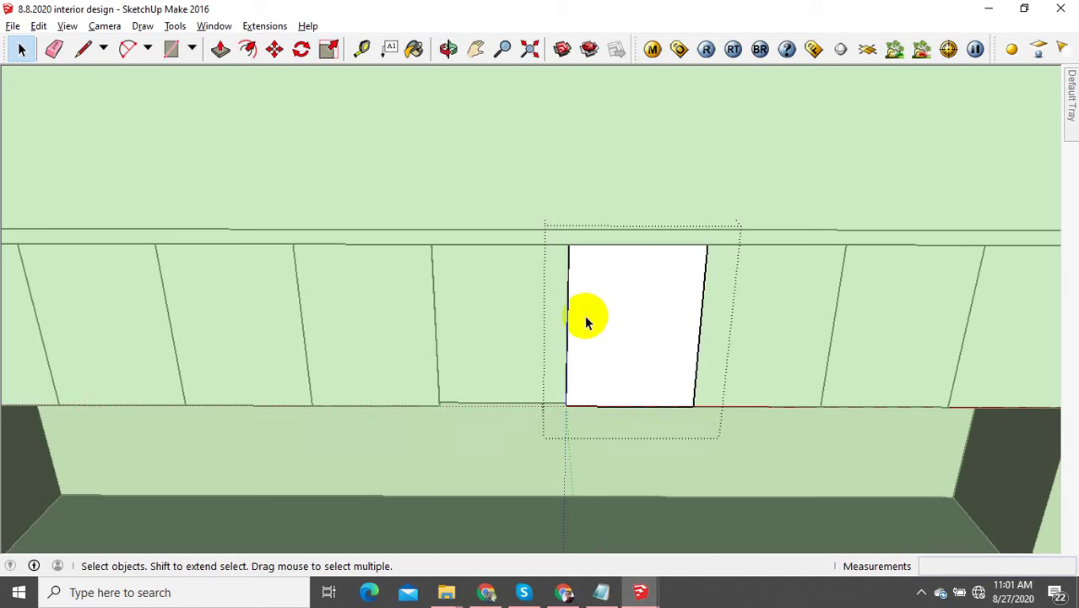
click(600, 325)
scroll(600, 325, up, 1)
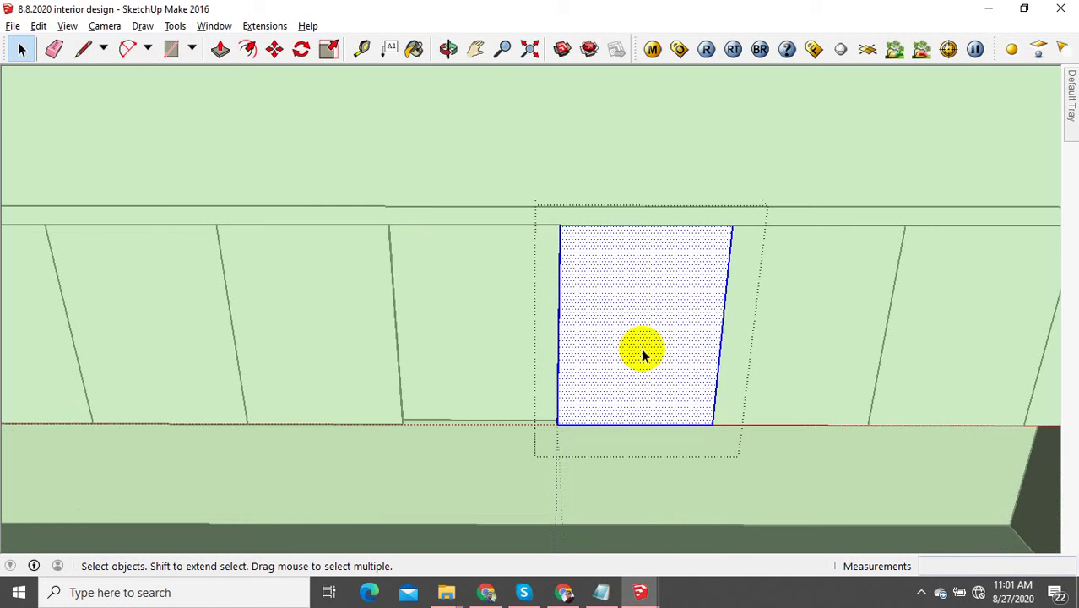
click(248, 48)
scroll(562, 346, up, 2)
click(561, 338)
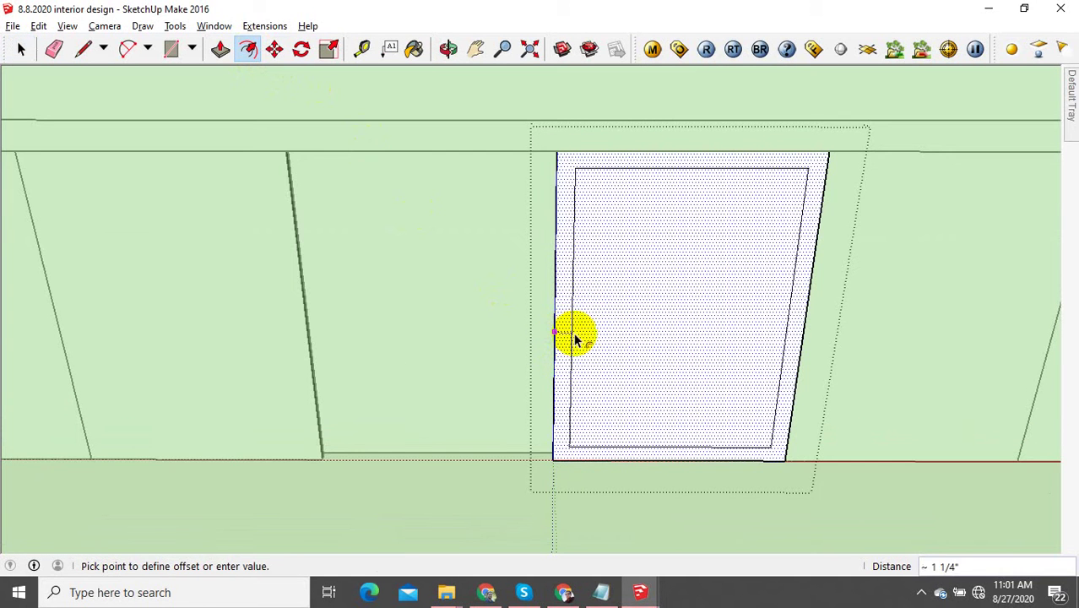
click(589, 339)
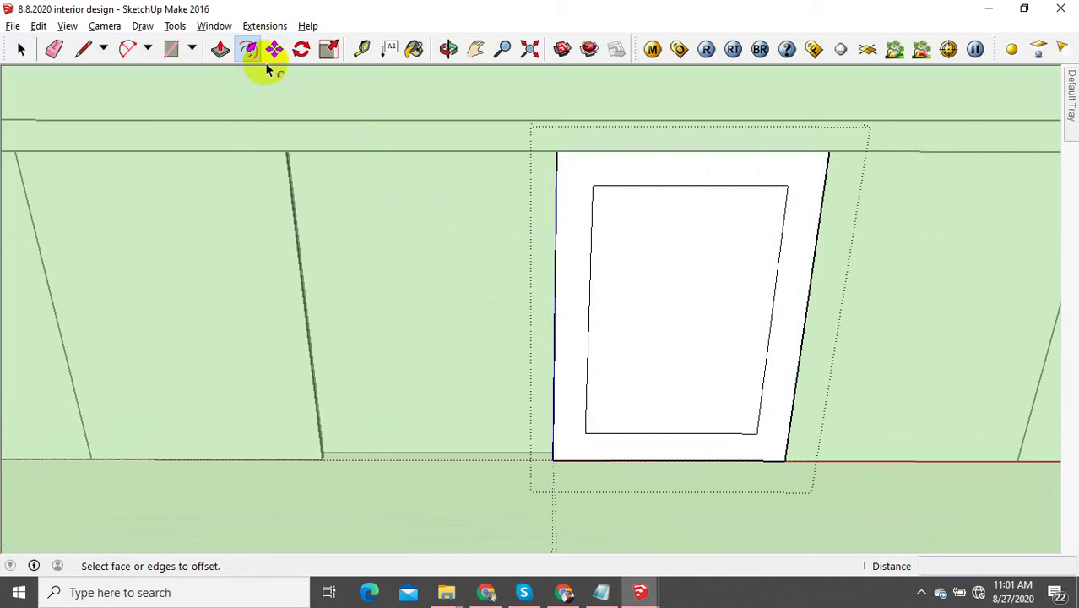
Step: Push the door's inner face back 1/2" through its thickness to leave an open frame
key(p)
scroll(595, 291, up, 1)
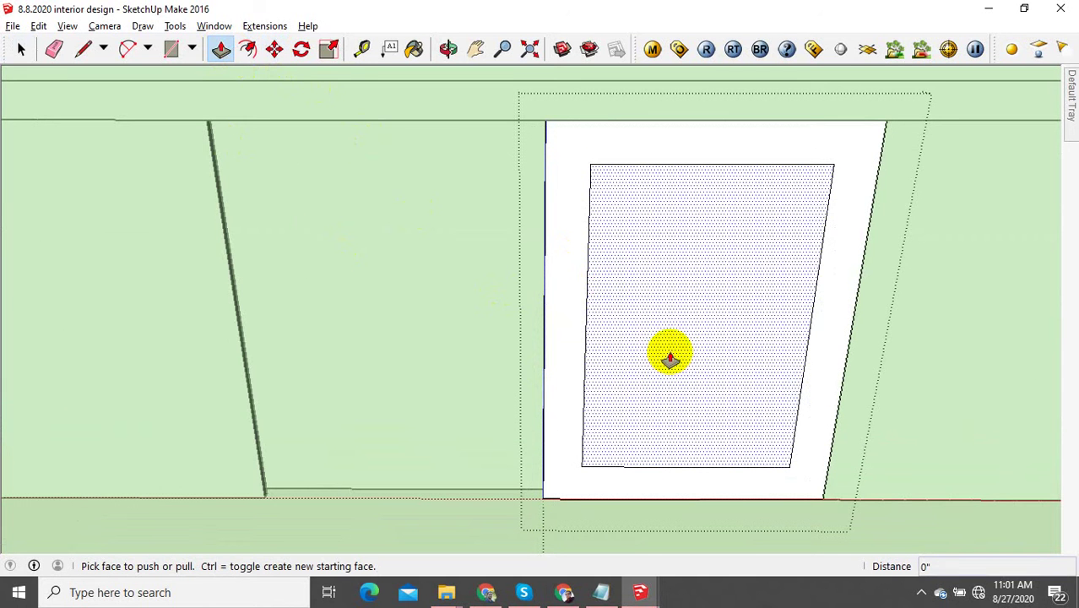
drag(670, 359, 603, 388)
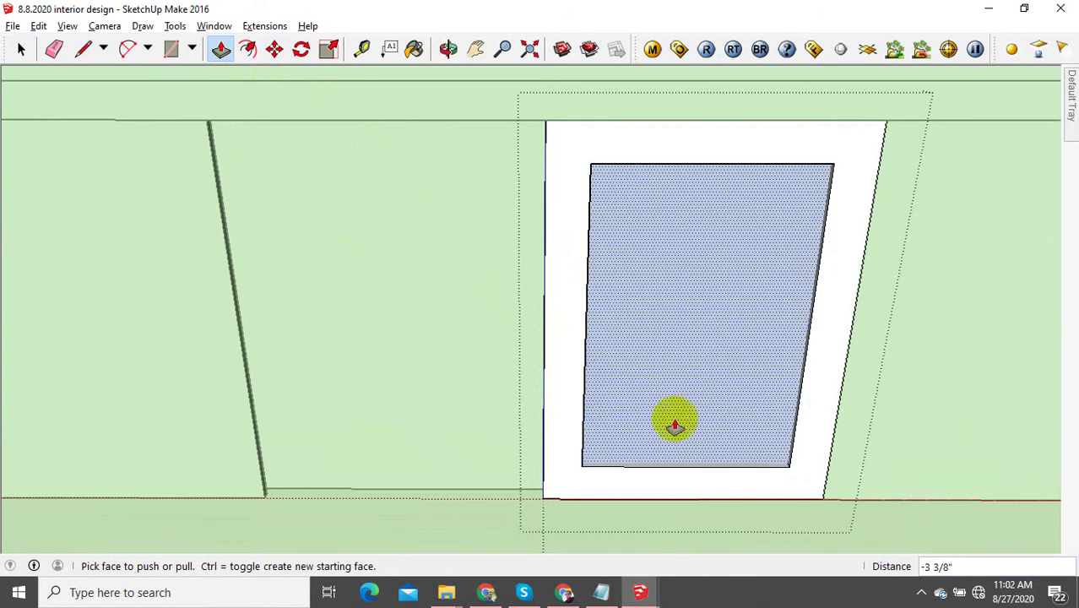
middle_drag(675, 425, 681, 531)
scroll(734, 449, up, 2)
mouse_move(735, 448)
middle_down()
mouse_move(747, 479)
mouse_move(722, 457)
middle_up()
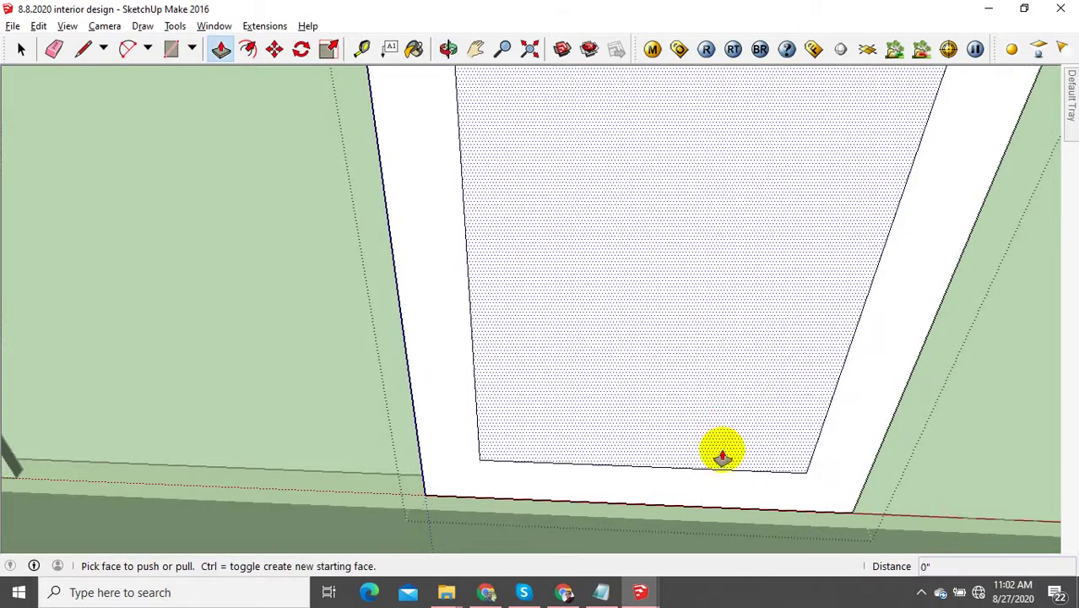
click(720, 445)
middle_drag(398, 369, 623, 375)
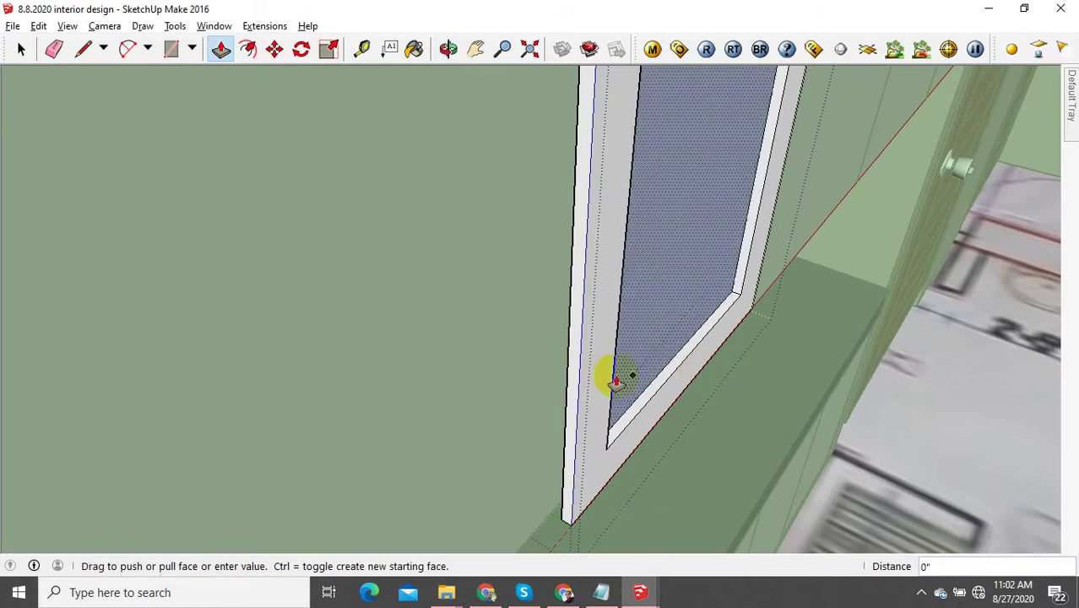
click(572, 352)
middle_drag(696, 361, 503, 385)
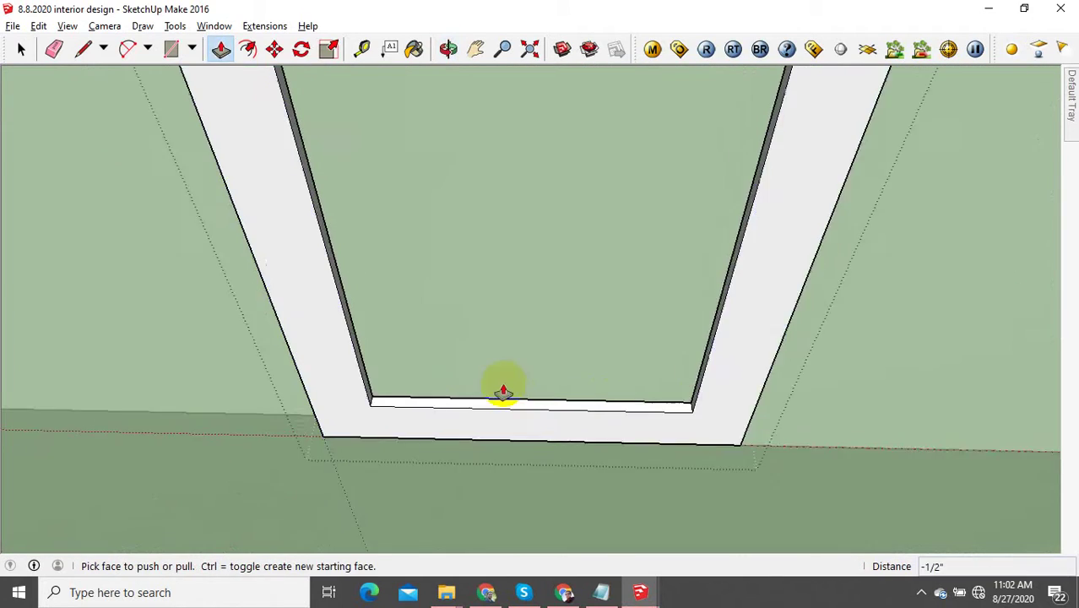
Step: Draw a thin rectangle, about 1/8" by 1' 1 1/8", along the frame's lower inner edge, starting from the edge midpoint
scroll(503, 391, up, 1)
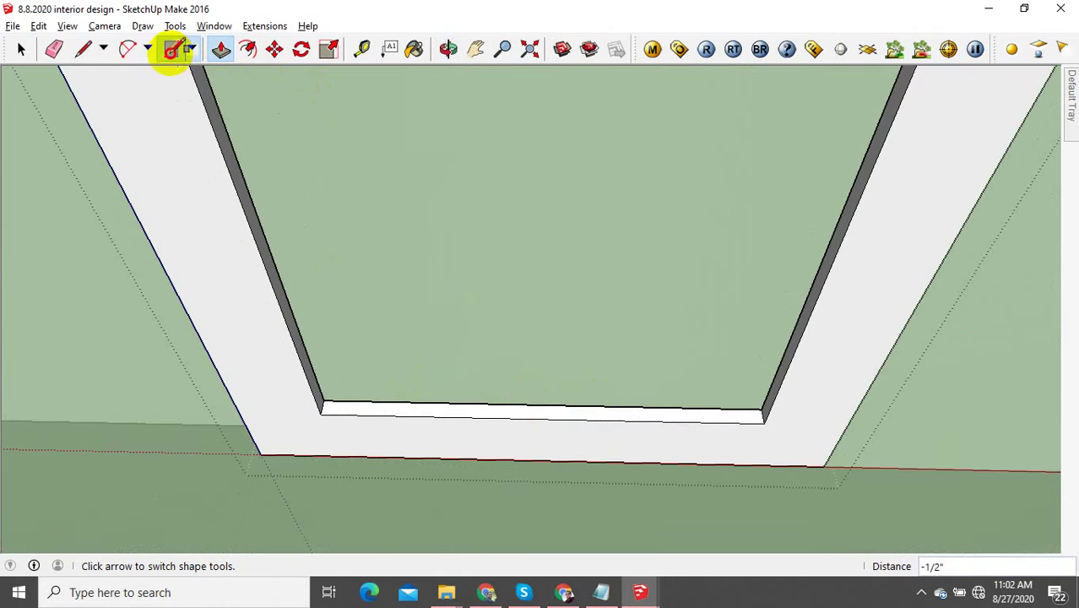
click(171, 48)
scroll(342, 424, up, 3)
scroll(701, 471, down, 1)
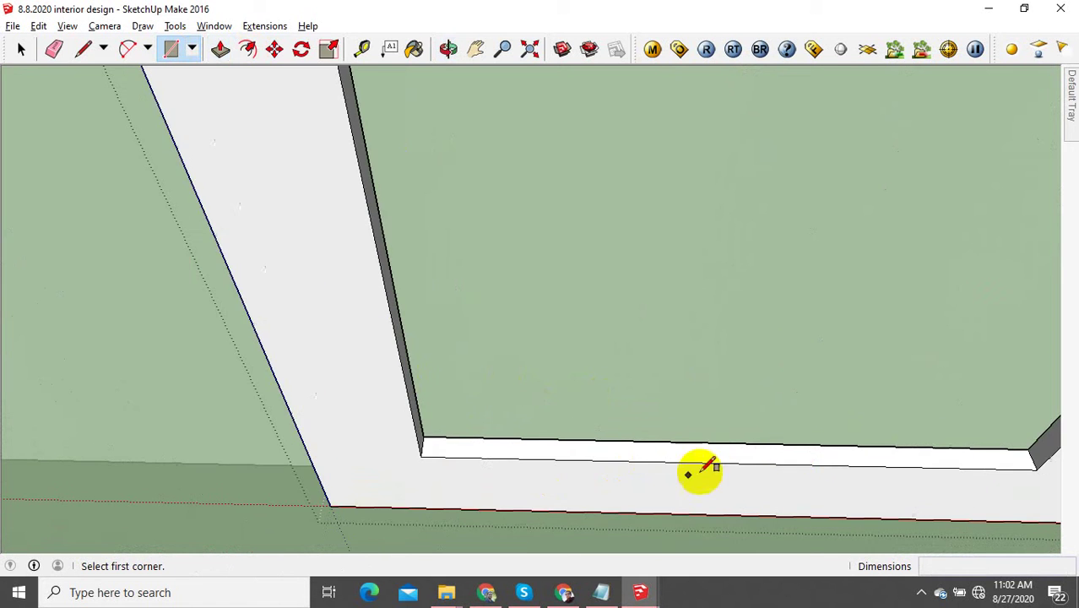
middle_drag(505, 456, 369, 429)
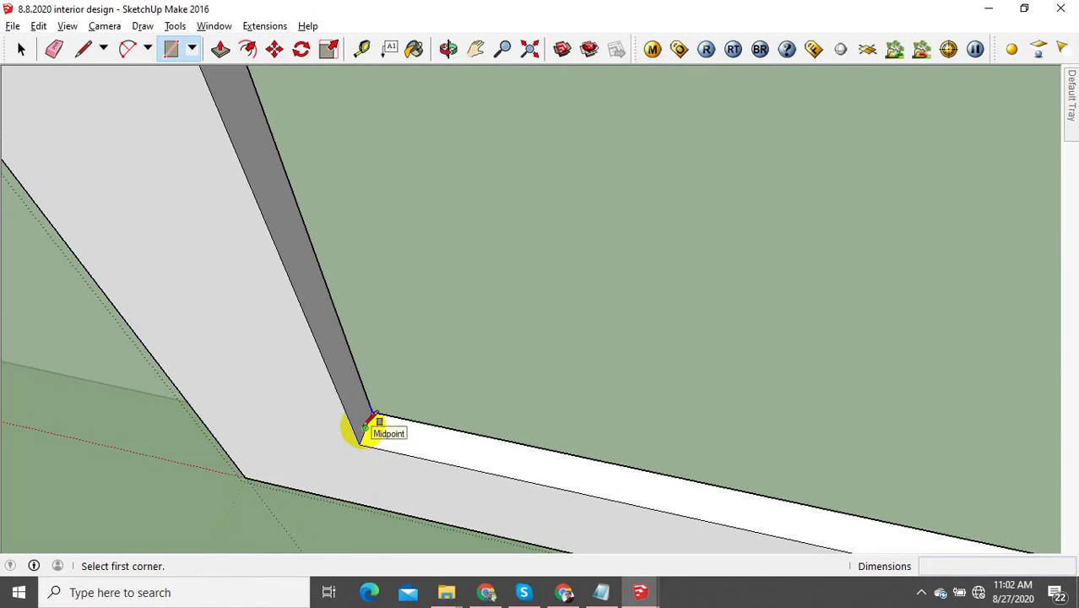
click(369, 429)
scroll(699, 451, down, 2)
middle_drag(699, 451, 717, 433)
scroll(714, 431, up, 3)
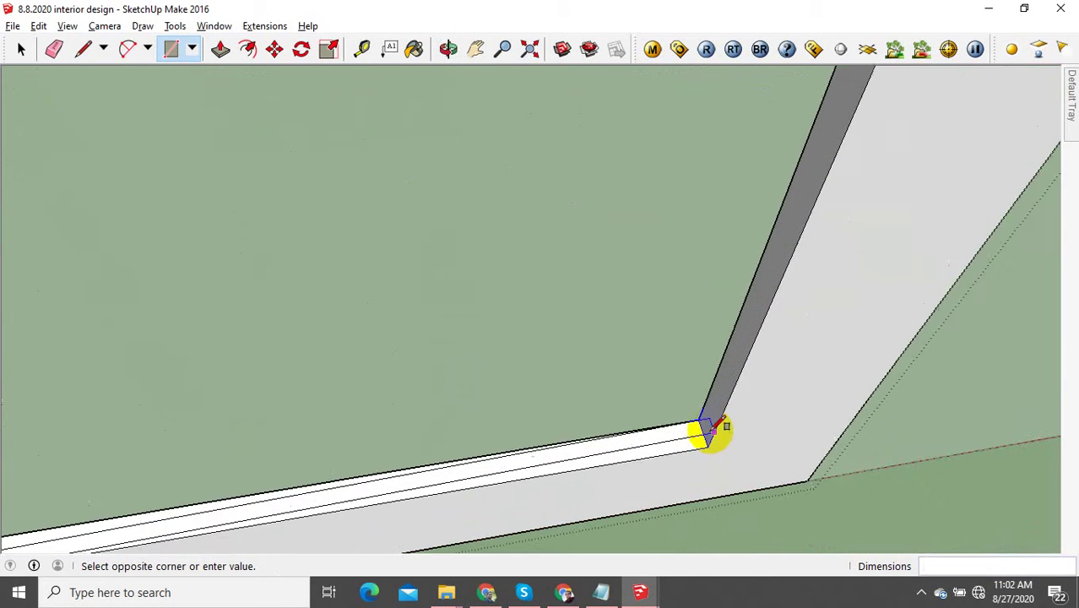
scroll(709, 432, up, 1)
scroll(713, 432, up, 3)
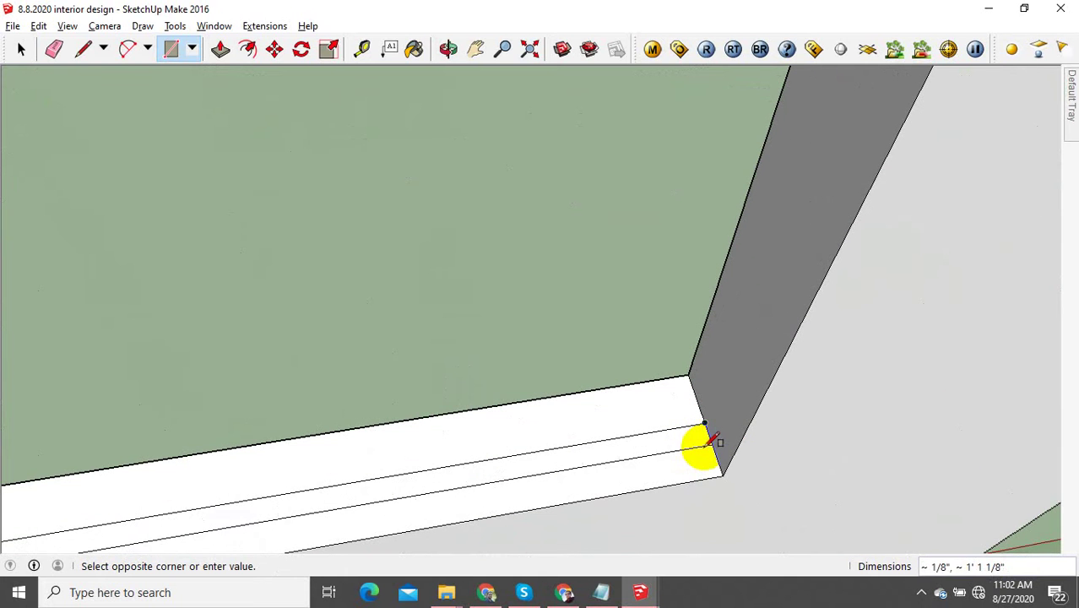
click(705, 437)
Step: Make the thin strip on the frame's lower inner edge a group
scroll(748, 416, down, 1)
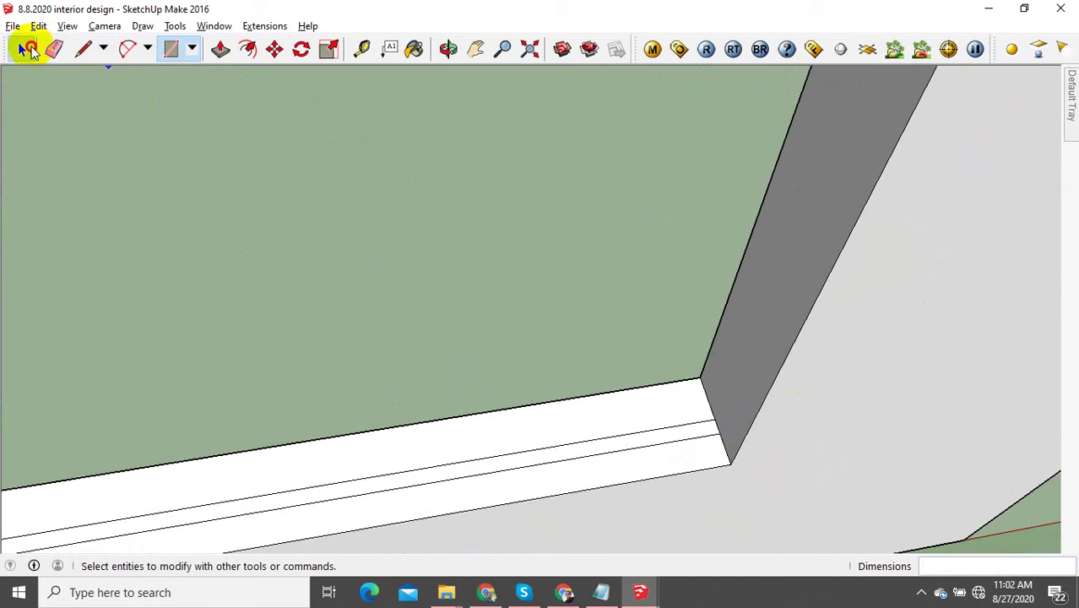
click(23, 49)
triple_click(580, 450)
right_click(581, 450)
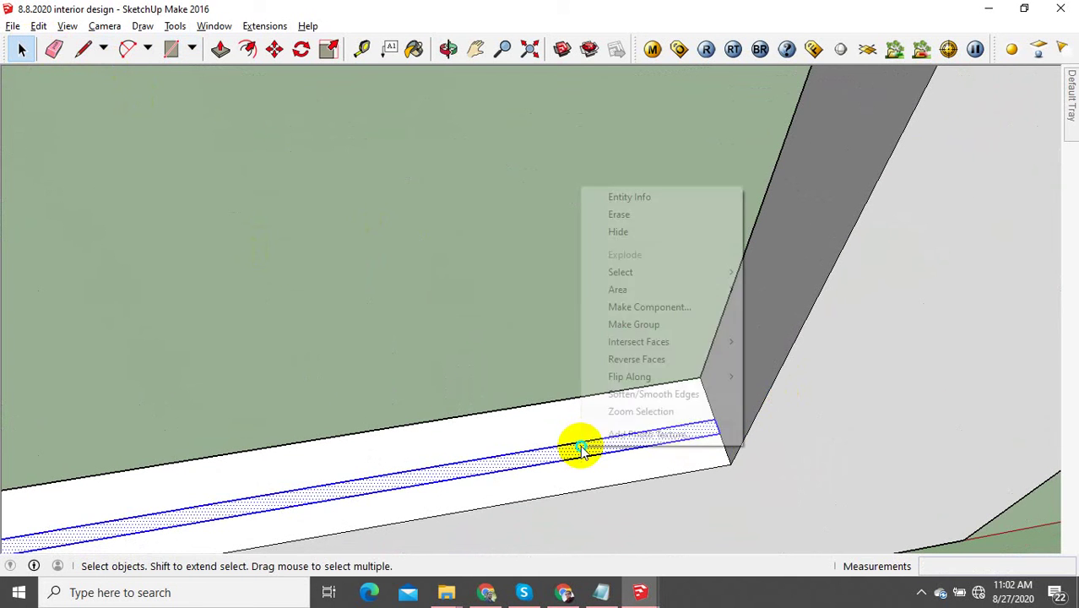
click(667, 324)
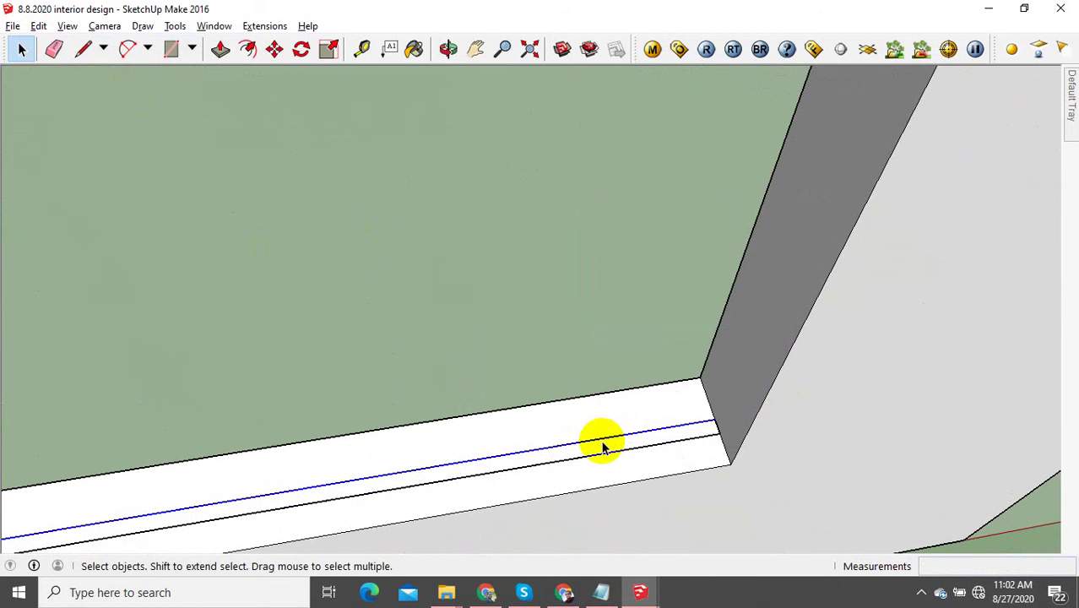
Step: Open the strip group and extrude its face 1' 7 7/8" upward to form a pane filling the door frame
triple_click(602, 442)
double_click(605, 444)
click(626, 442)
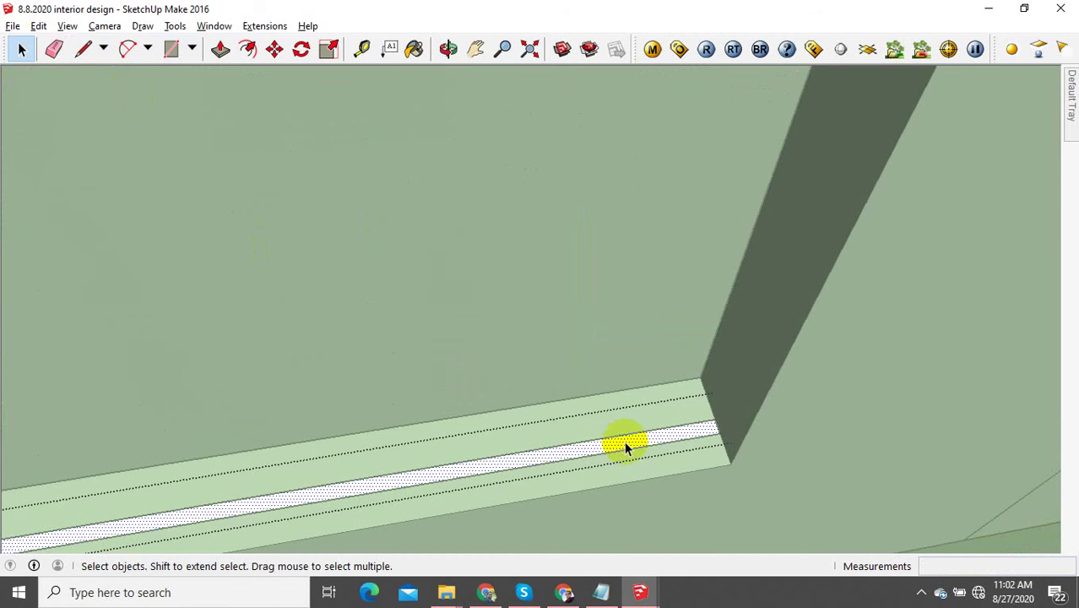
click(220, 49)
drag(638, 446, 706, 180)
scroll(650, 364, down, 10)
Step: Paint the pane inside the door frame with the Translucent_Glass_Blue material
click(21, 49)
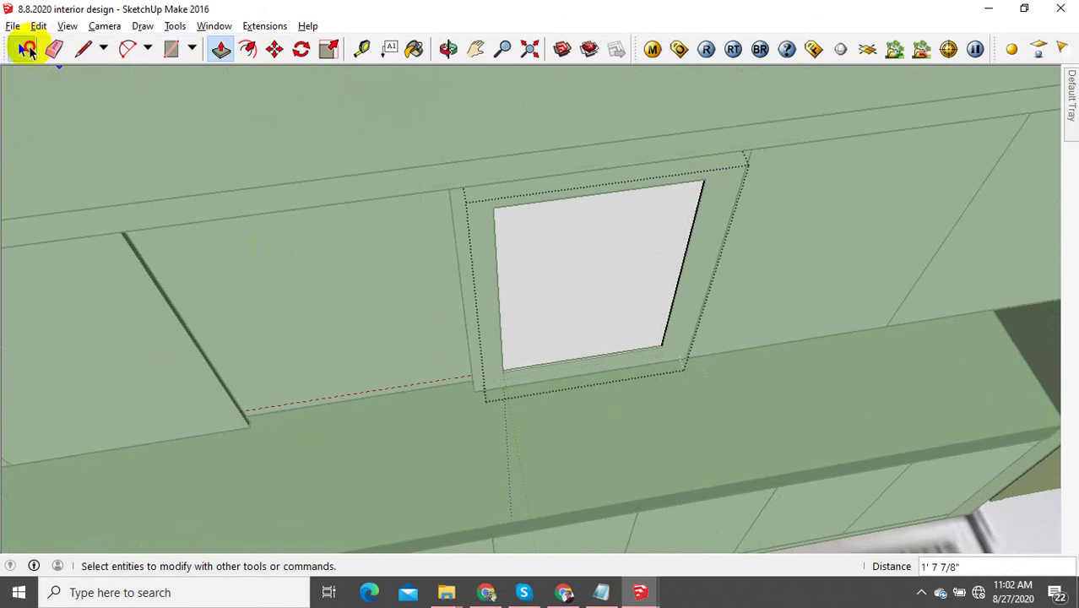
click(645, 250)
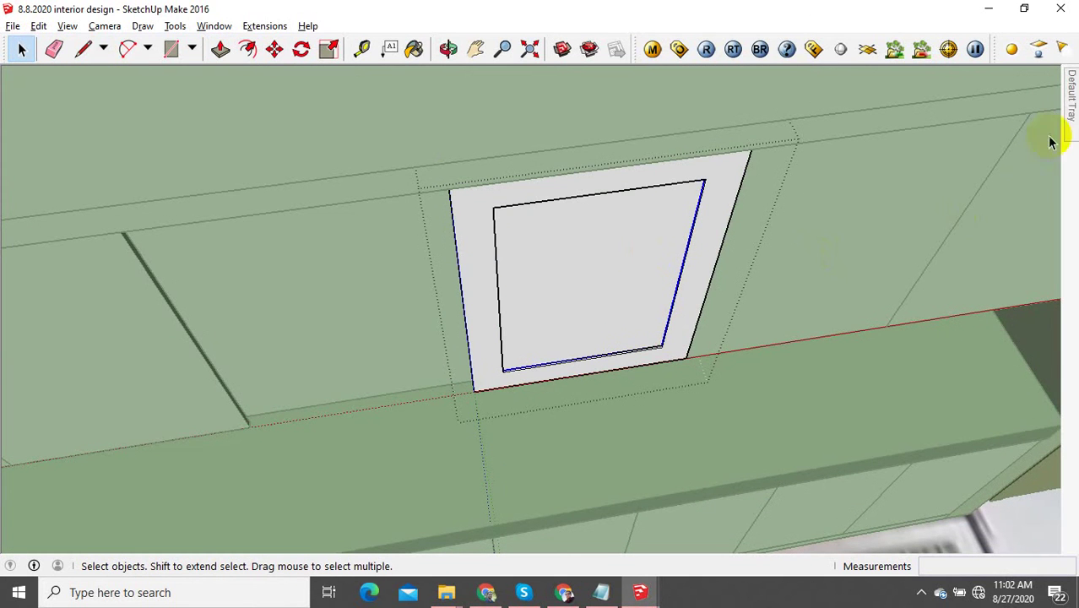
mouse_move(1071, 108)
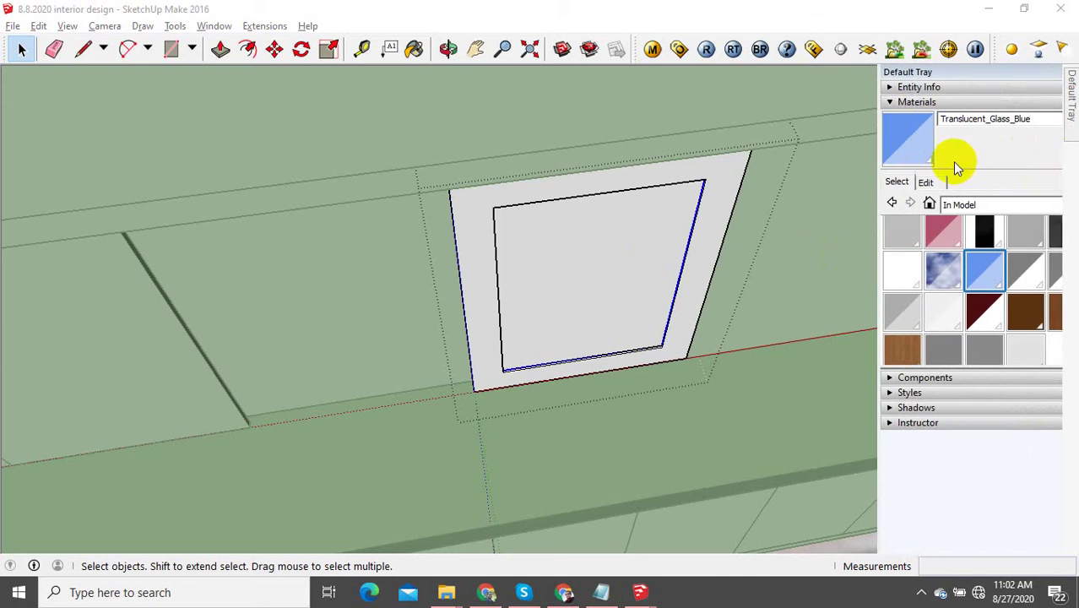
click(869, 143)
click(647, 245)
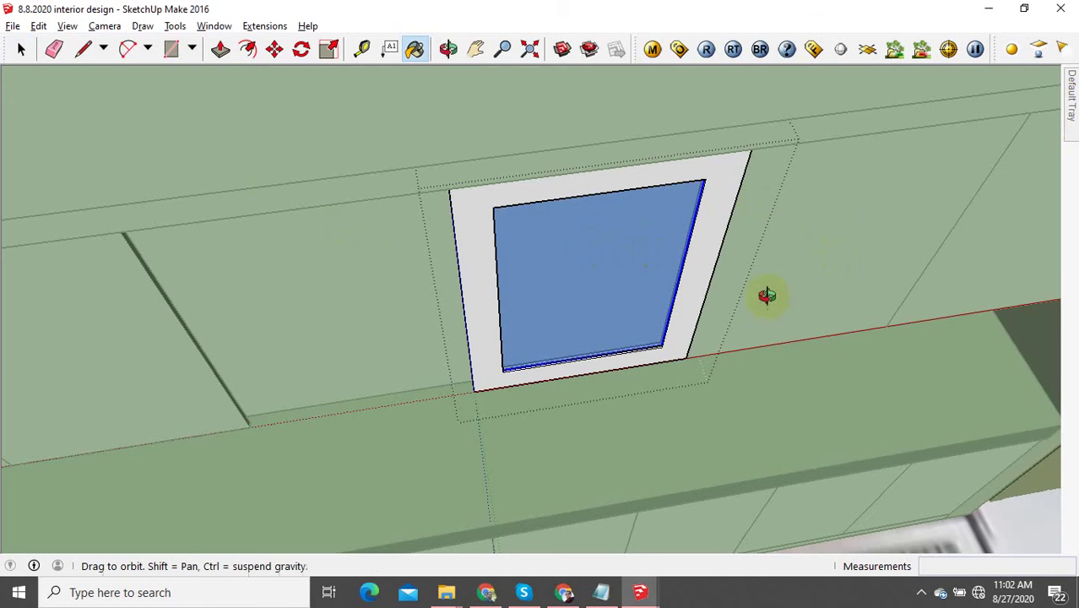
mouse_move(767, 295)
middle_down()
mouse_move(715, 221)
mouse_move(602, 255)
middle_up()
mouse_move(451, 293)
middle_down()
mouse_move(694, 296)
mouse_move(602, 251)
mouse_move(571, 325)
mouse_move(774, 298)
mouse_move(677, 296)
mouse_move(458, 248)
mouse_move(446, 229)
mouse_move(488, 241)
mouse_move(331, 190)
mouse_move(424, 229)
mouse_move(248, 302)
mouse_move(458, 299)
mouse_move(43, 102)
middle_up()
click(21, 50)
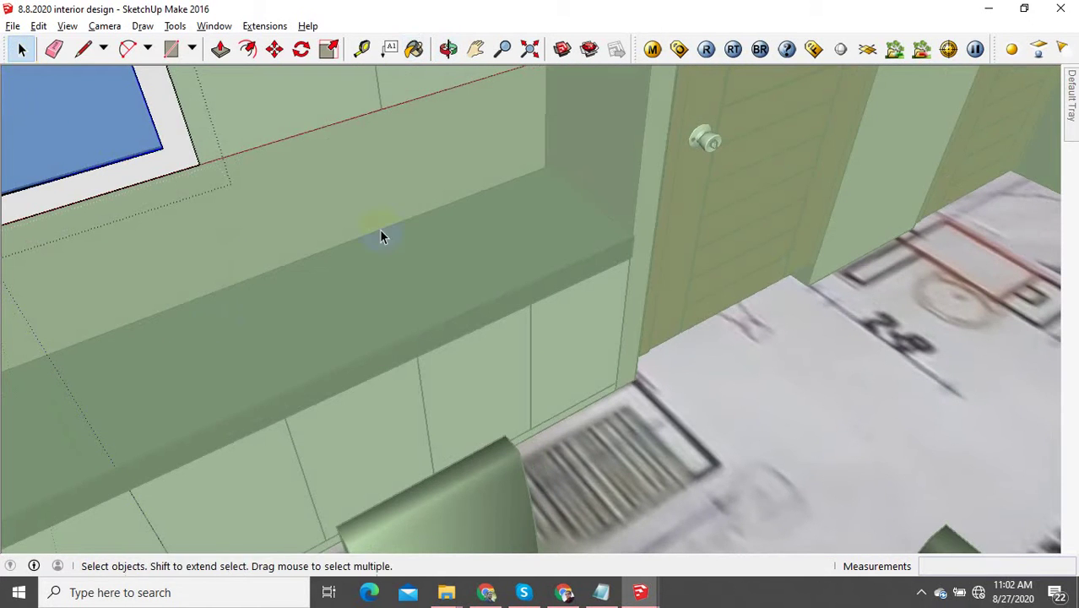
Step: Open the upper cabinet's body for editing at the empty bay beside the glass door
middle_drag(381, 236, 505, 294)
scroll(358, 316, up, 2)
middle_drag(310, 318, 313, 327)
scroll(314, 328, up, 3)
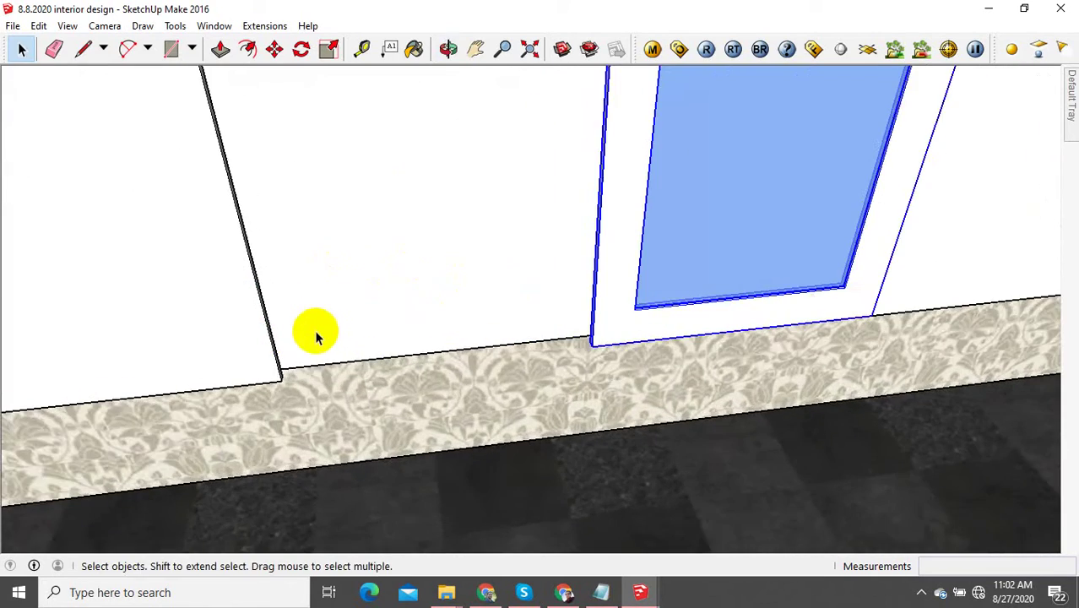
middle_drag(351, 293, 379, 222)
triple_click(379, 222)
scroll(399, 297, down, 2)
middle_drag(402, 304, 374, 250)
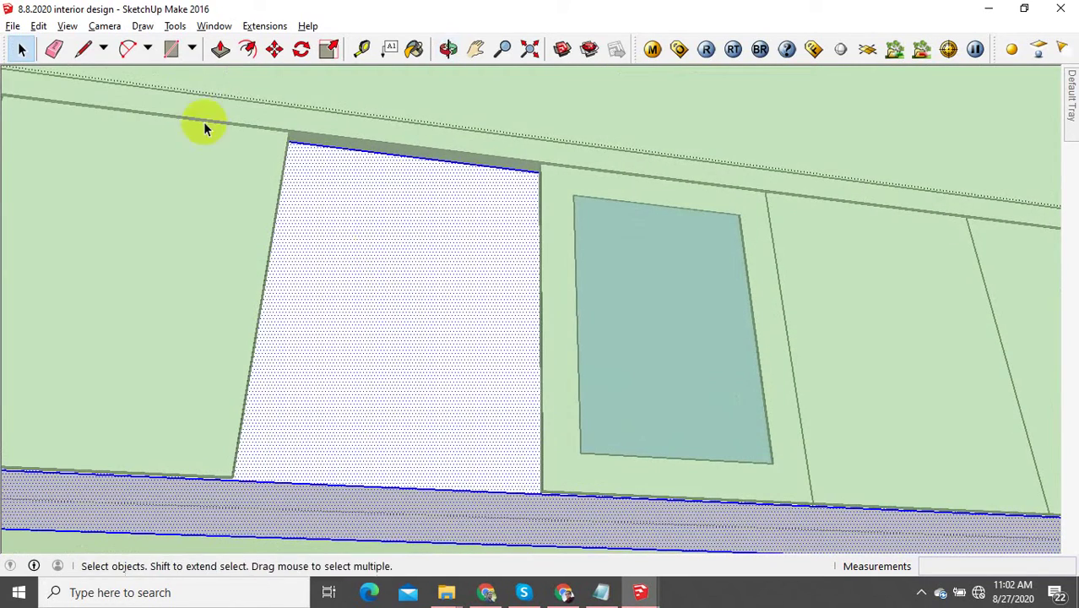
Step: Draw a rectangle on the cabinet body's front face, spanning the empty bay and the bay behind the glass door
click(171, 48)
scroll(285, 147, up, 3)
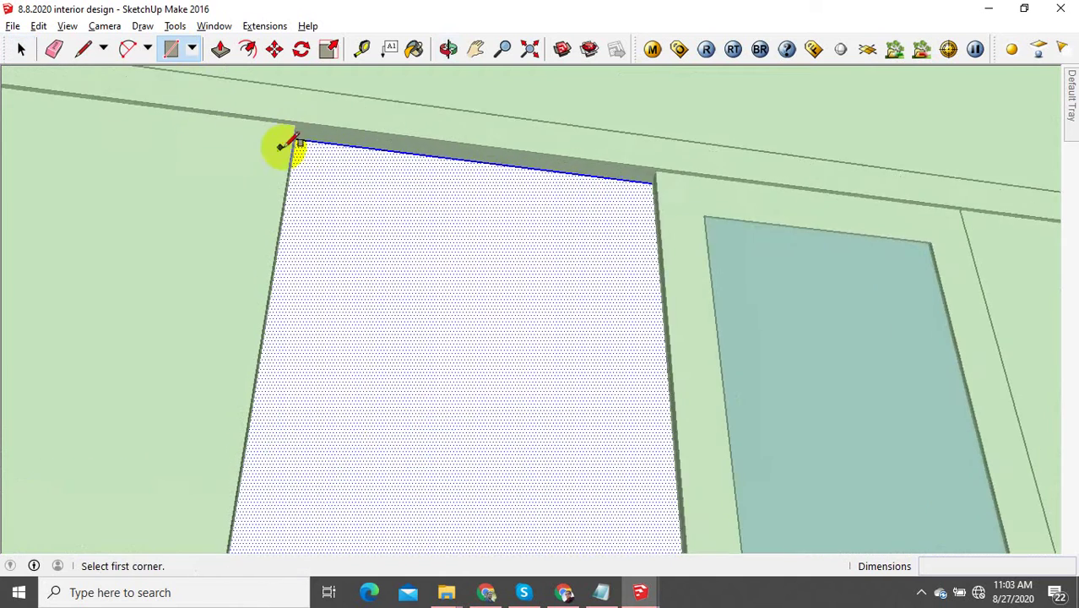
middle_drag(284, 147, 293, 111)
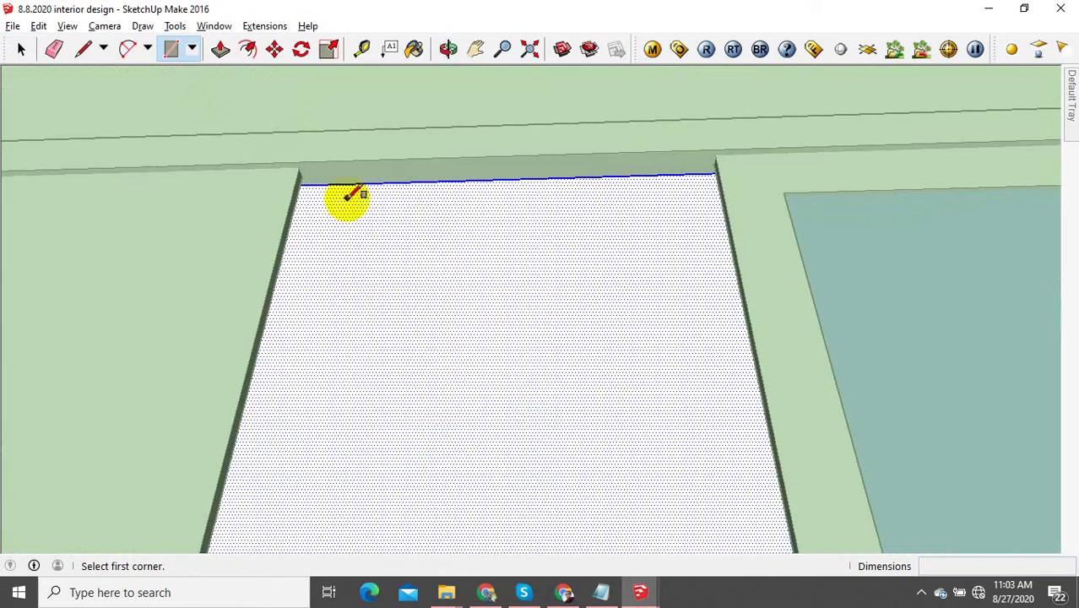
scroll(309, 202, up, 2)
middle_drag(309, 212, 933, 283)
click(304, 174)
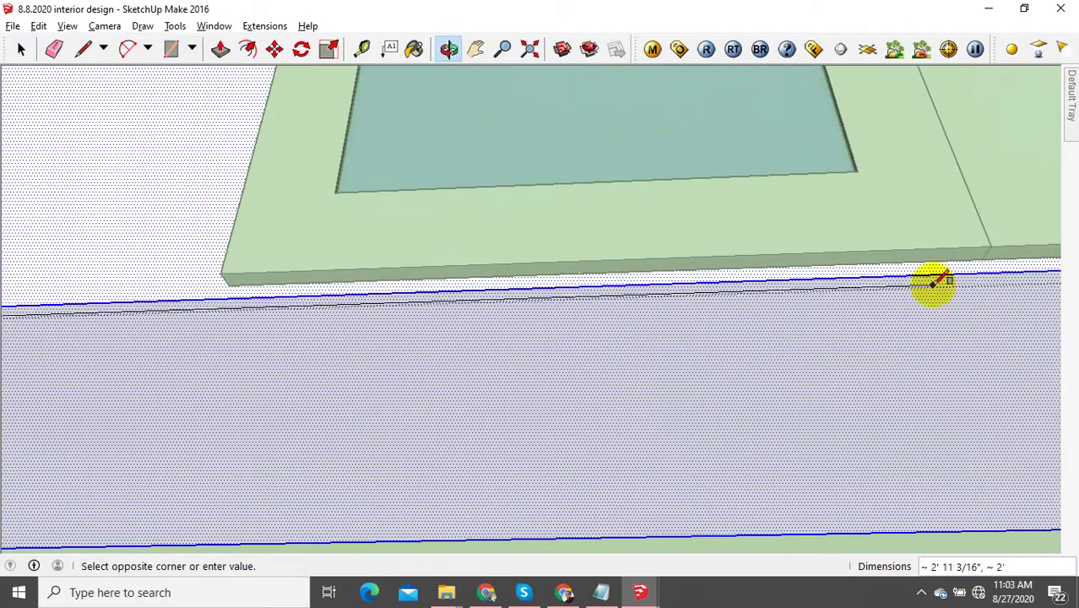
click(1005, 272)
middle_drag(1005, 271, 611, 381)
click(21, 48)
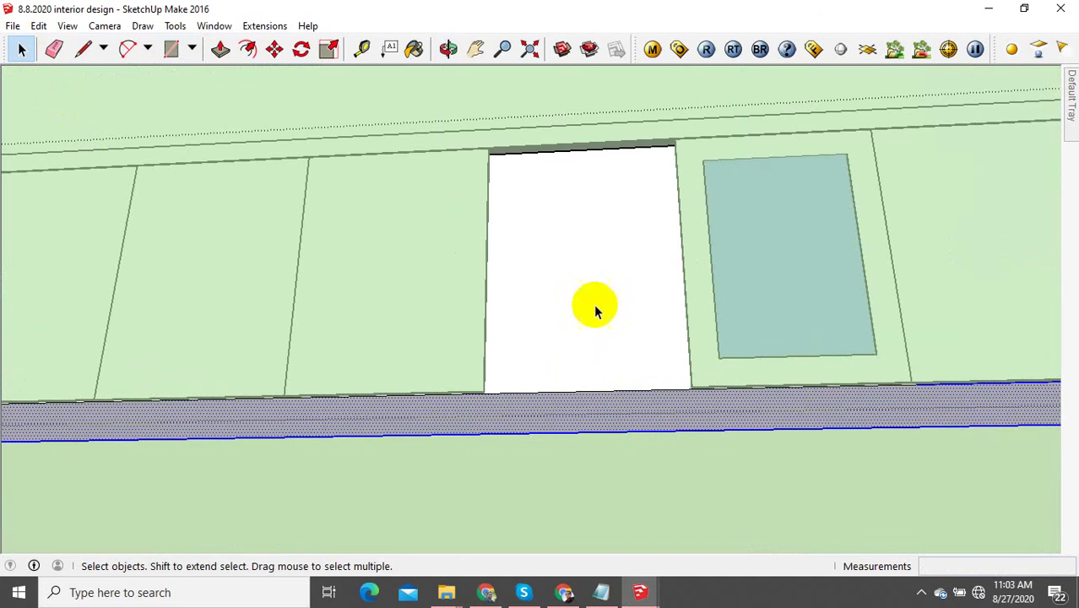
click(595, 310)
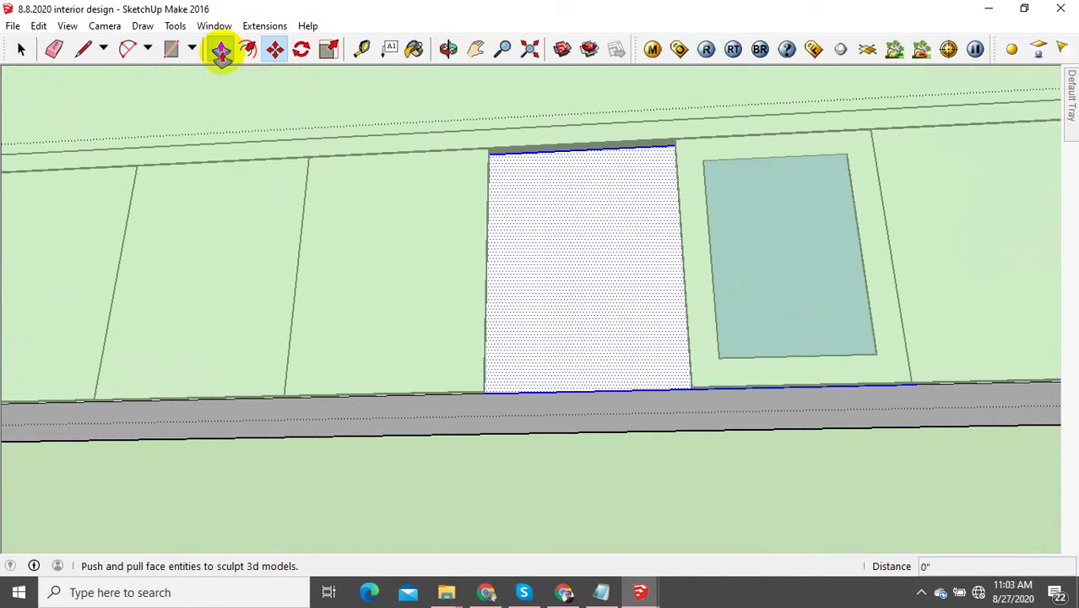
click(219, 48)
drag(556, 361, 571, 445)
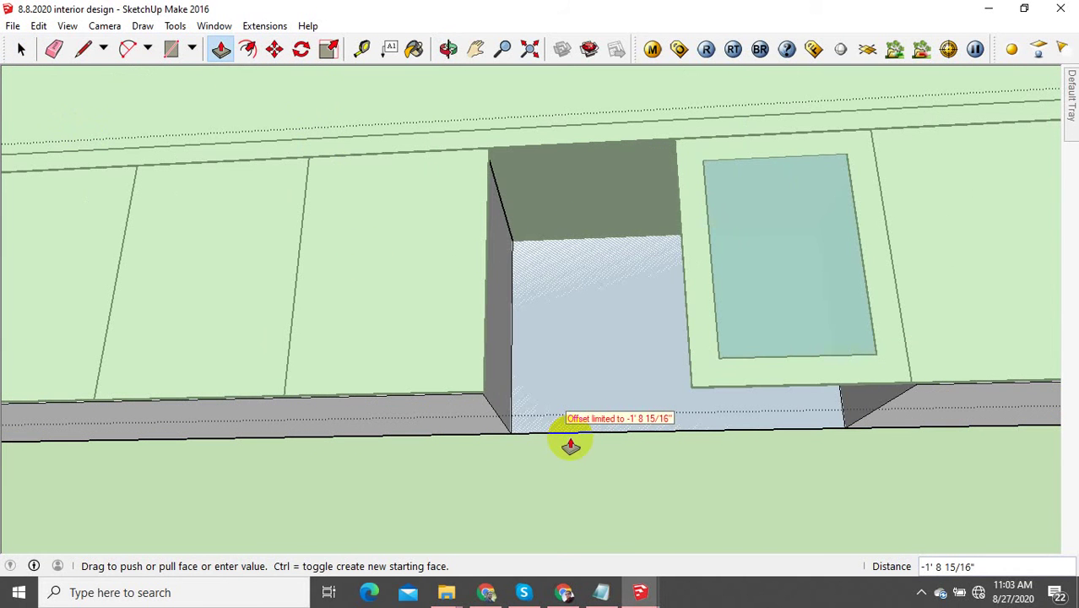
key(Escape)
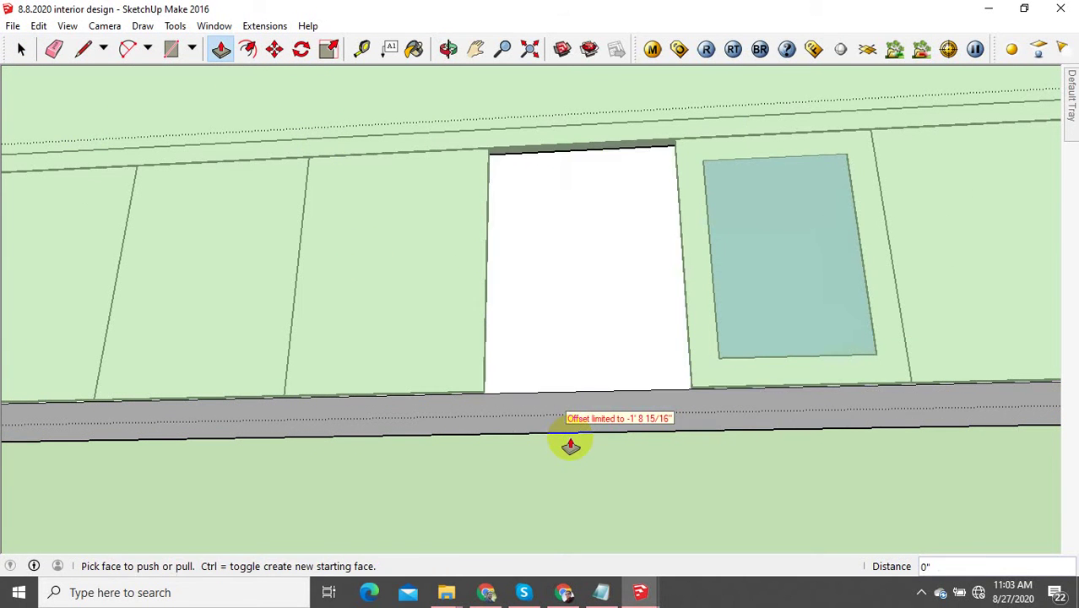
Step: Offset the front rectangle inward by about 7/16" and push its inner face back to hollow out the two bays
key(f)
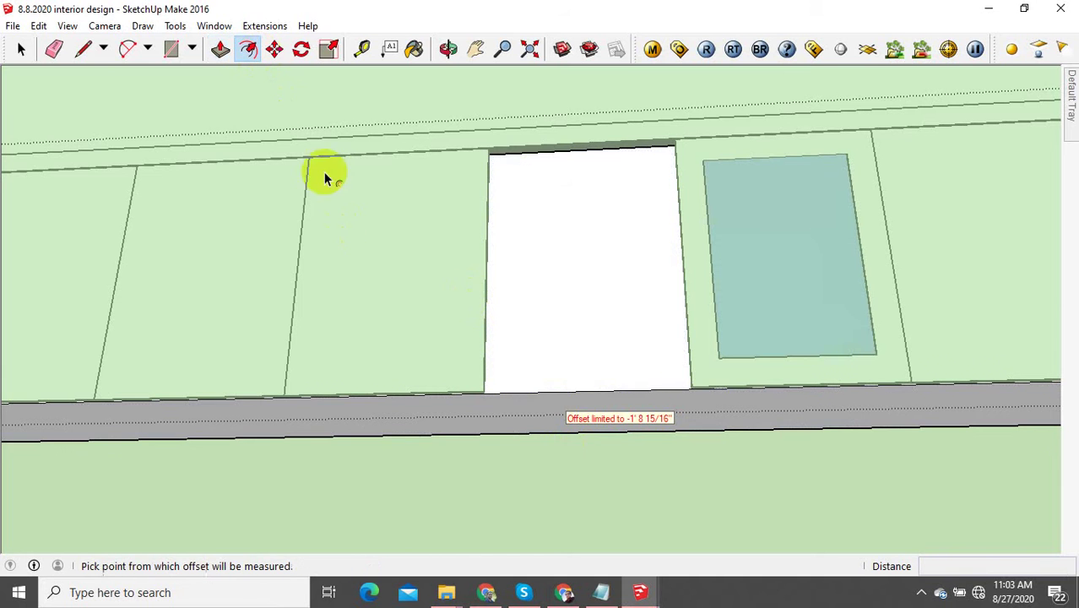
click(557, 392)
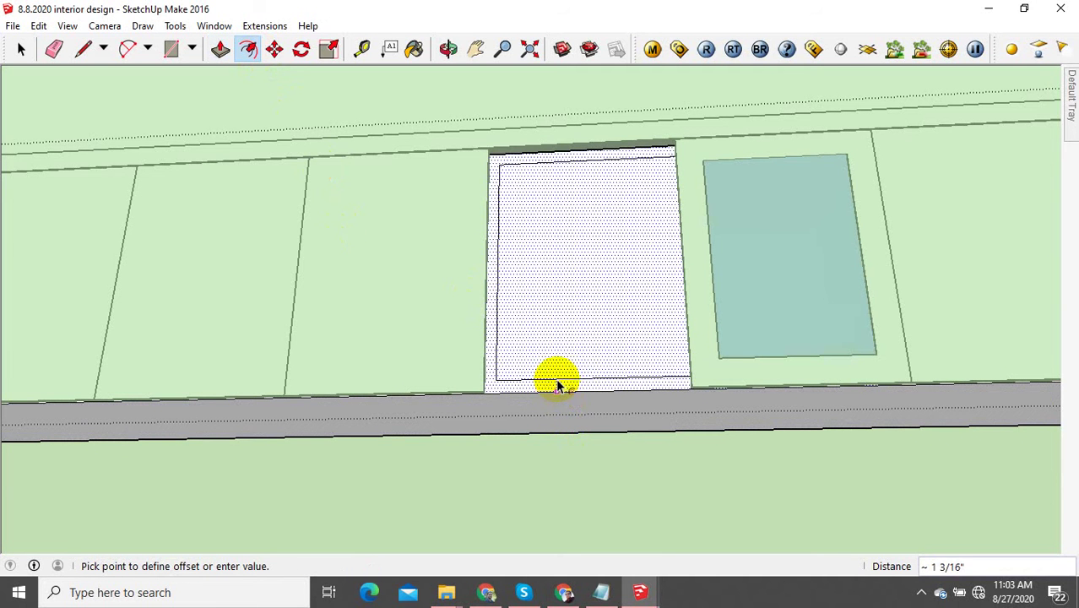
click(558, 392)
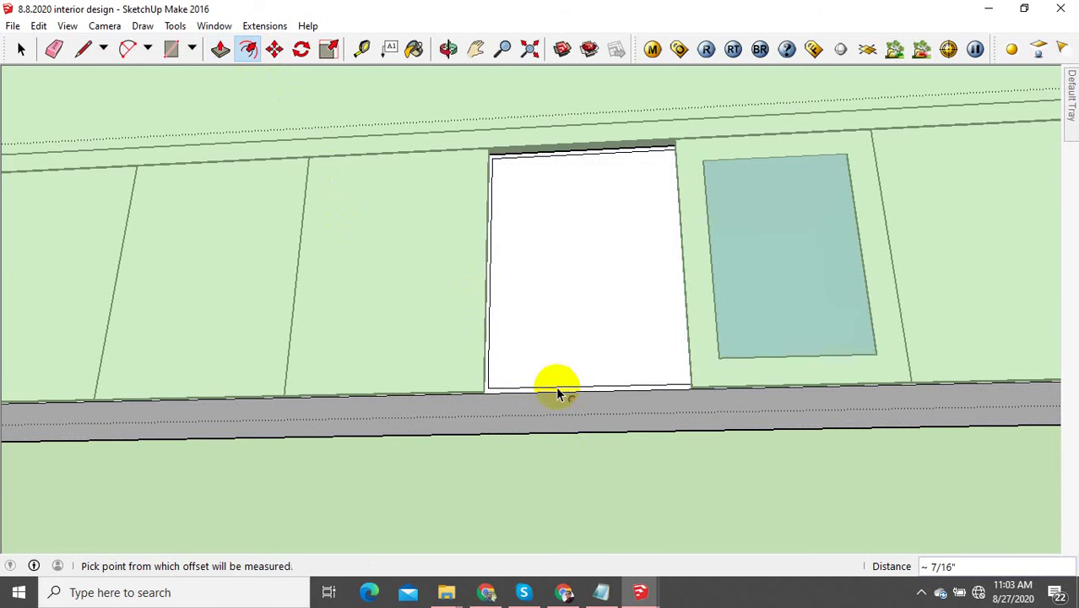
click(220, 48)
drag(619, 369, 619, 438)
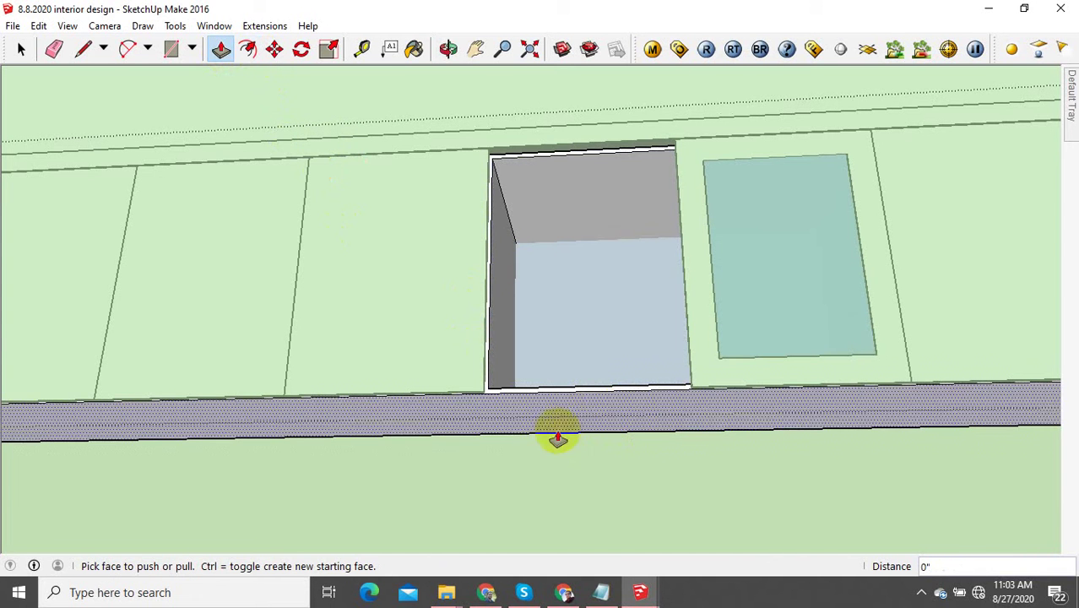
click(21, 51)
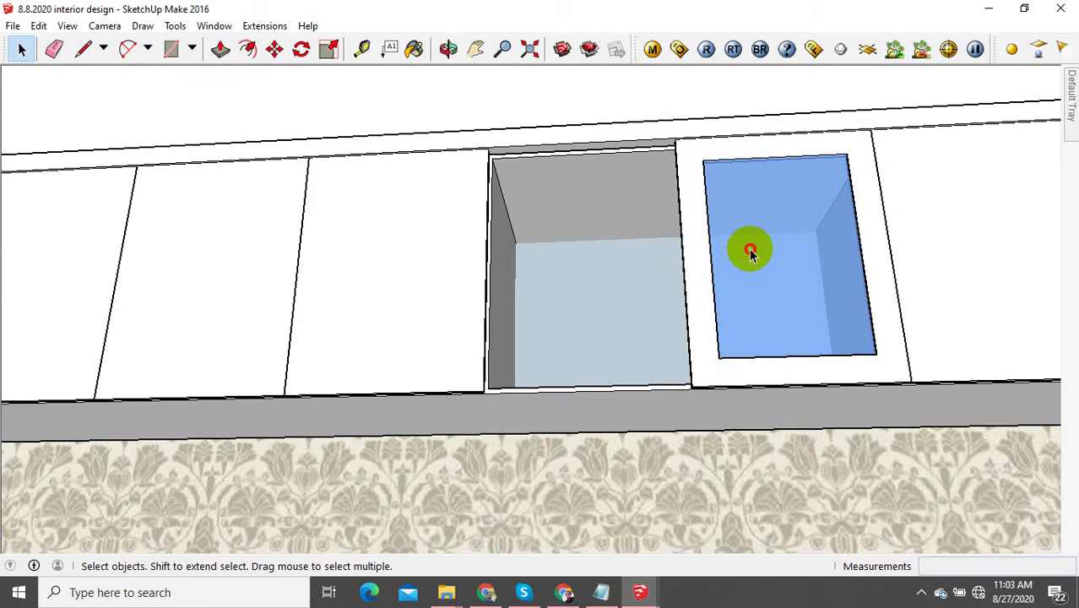
Step: Draw a rectangle covering the floor of the hollowed compartment, starting from its inner corner
click(750, 252)
middle_drag(750, 252, 658, 397)
scroll(630, 428, up, 3)
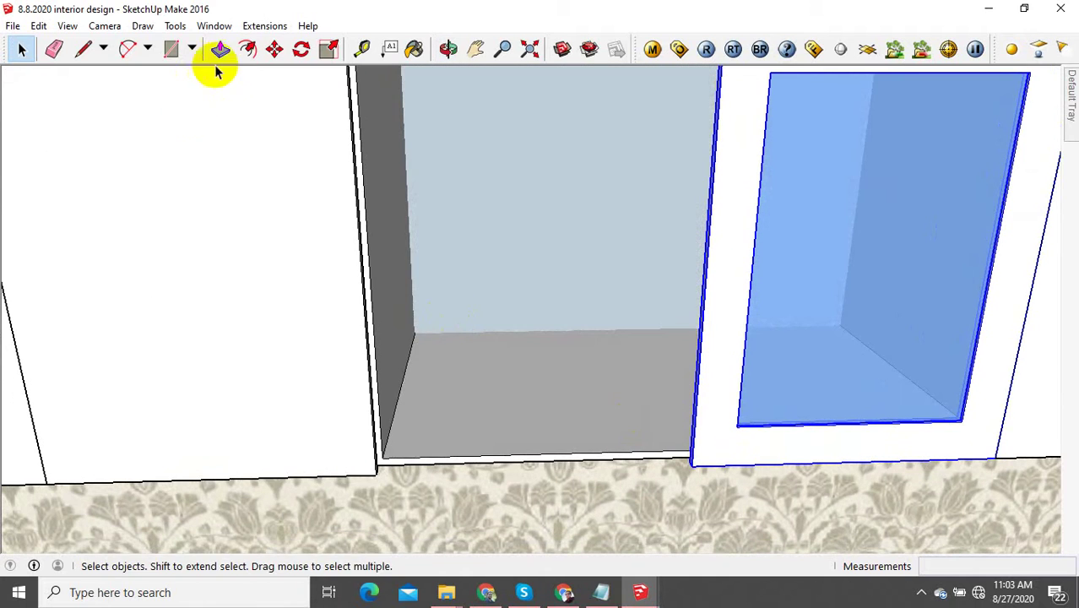
click(419, 330)
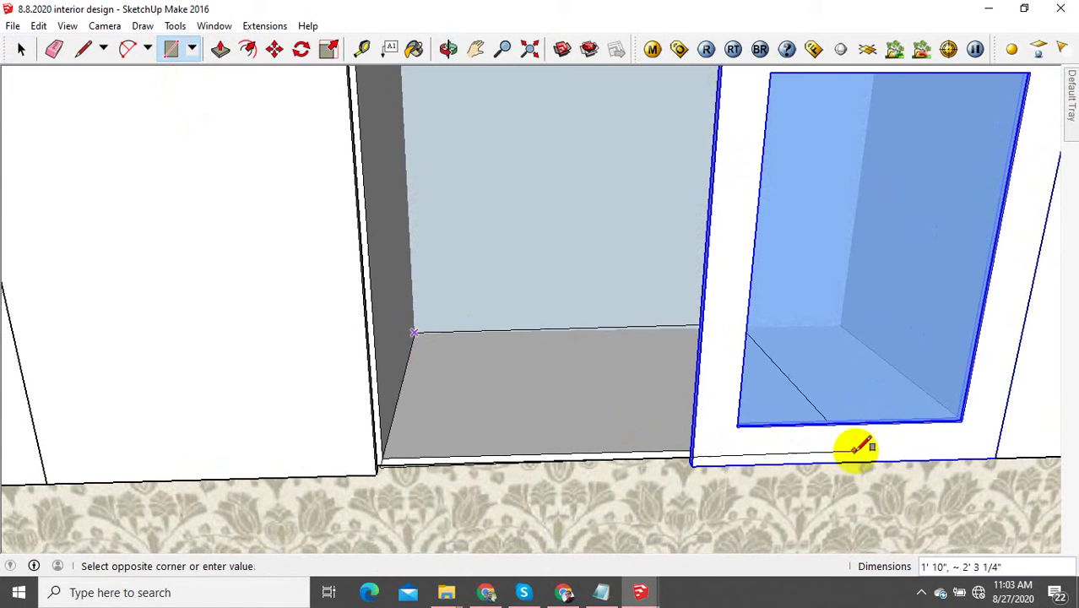
middle_drag(855, 449, 760, 241)
click(729, 270)
middle_drag(581, 262, 439, 383)
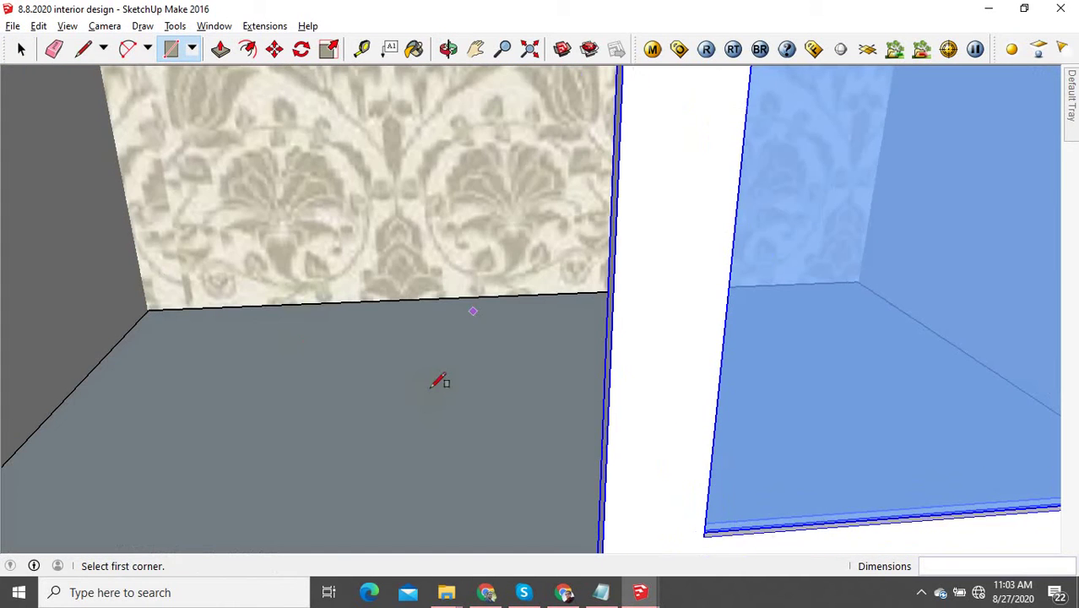
Step: Make the rectangle on the compartment floor a group
click(19, 51)
click(327, 427)
right_click(327, 427)
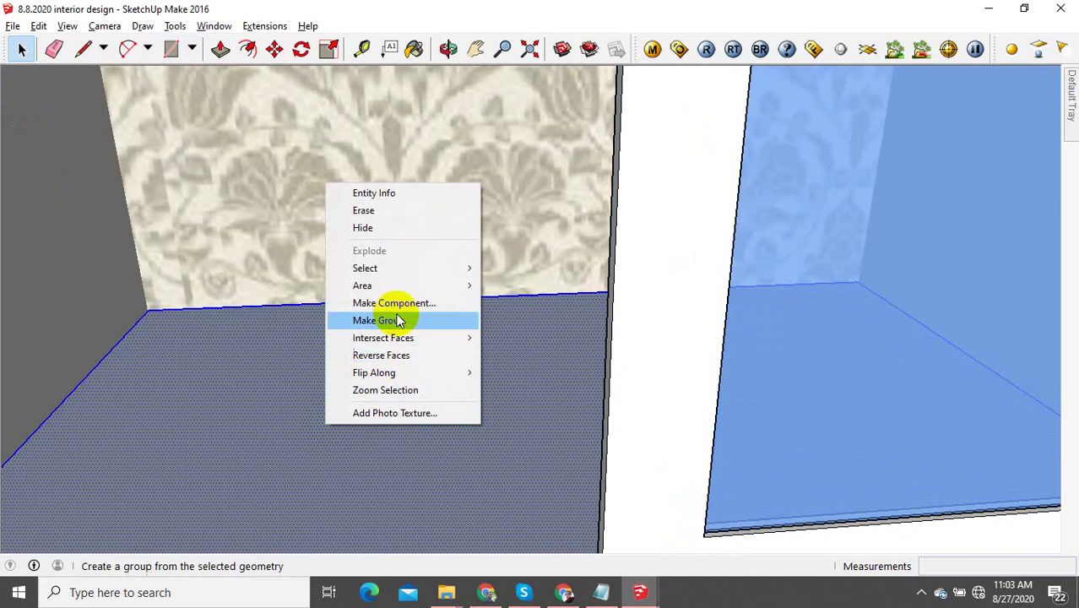
click(397, 320)
Step: Extrude the grouped floor rectangle into a thin shelf and paint it with the door pane's translucent blue glass
mouse_move(391, 347)
middle_down()
mouse_move(415, 436)
mouse_move(388, 363)
middle_up()
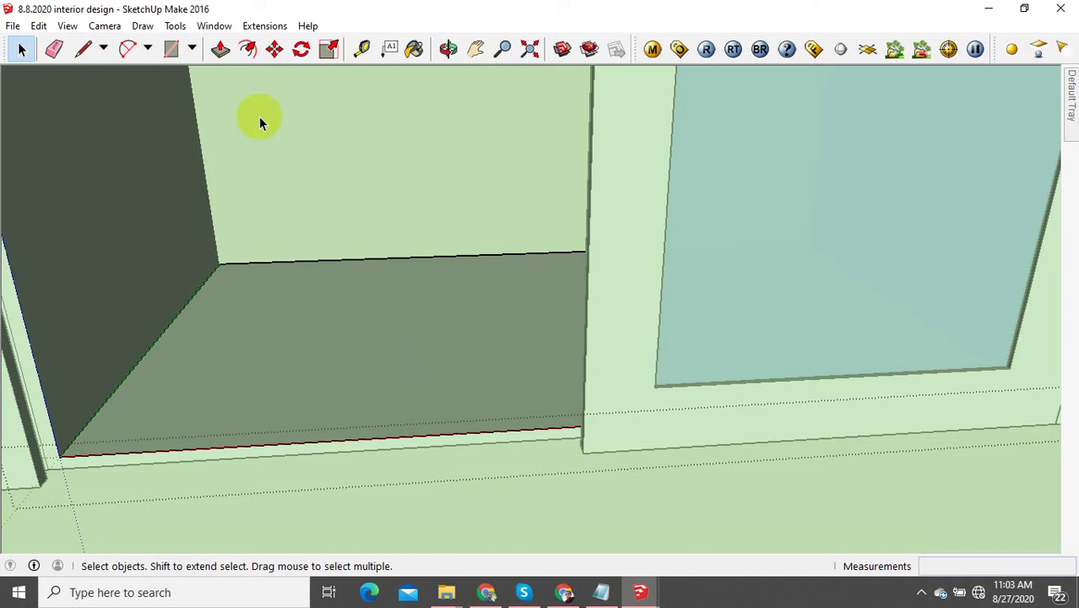
click(226, 56)
mouse_move(166, 376)
mouse_down()
mouse_move(170, 399)
mouse_move(169, 372)
mouse_up()
click(20, 49)
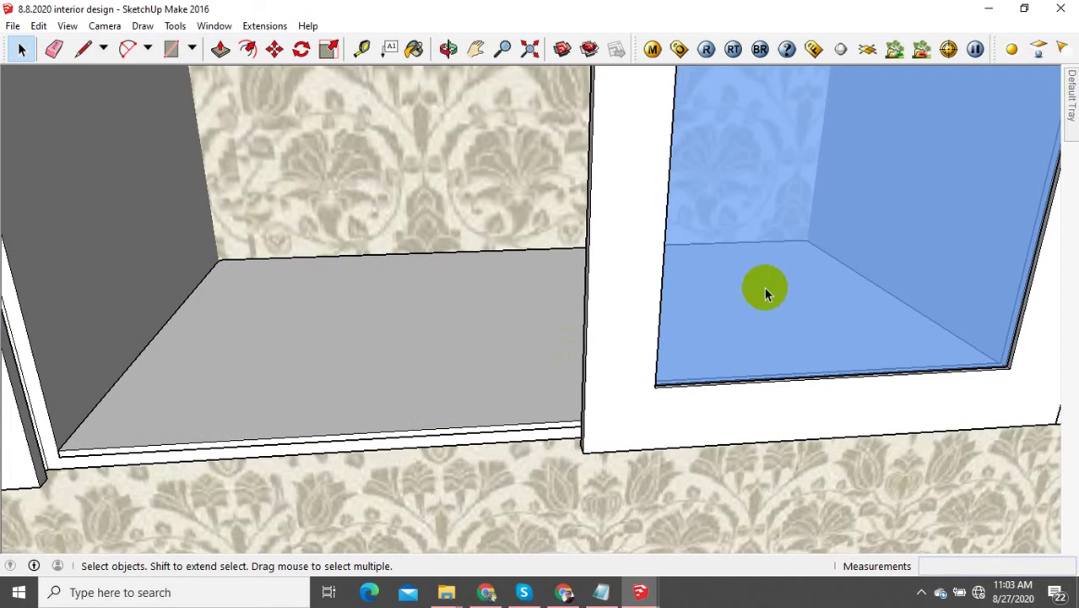
click(414, 48)
click(436, 282)
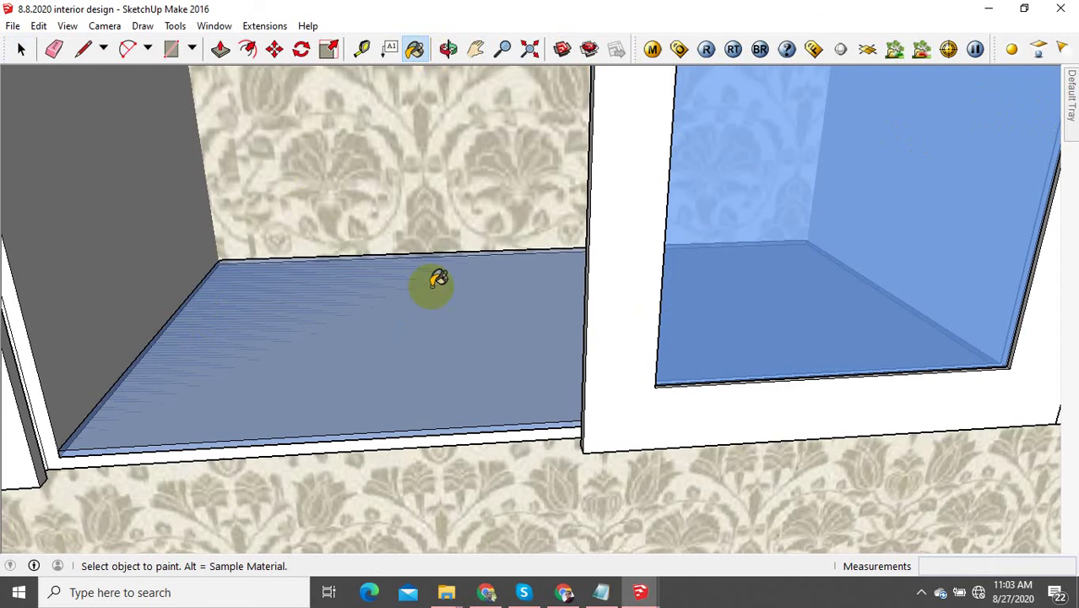
Step: Copy the glass shelf about 11 9/16" up inside the compartment and delete the original on the floor
click(274, 49)
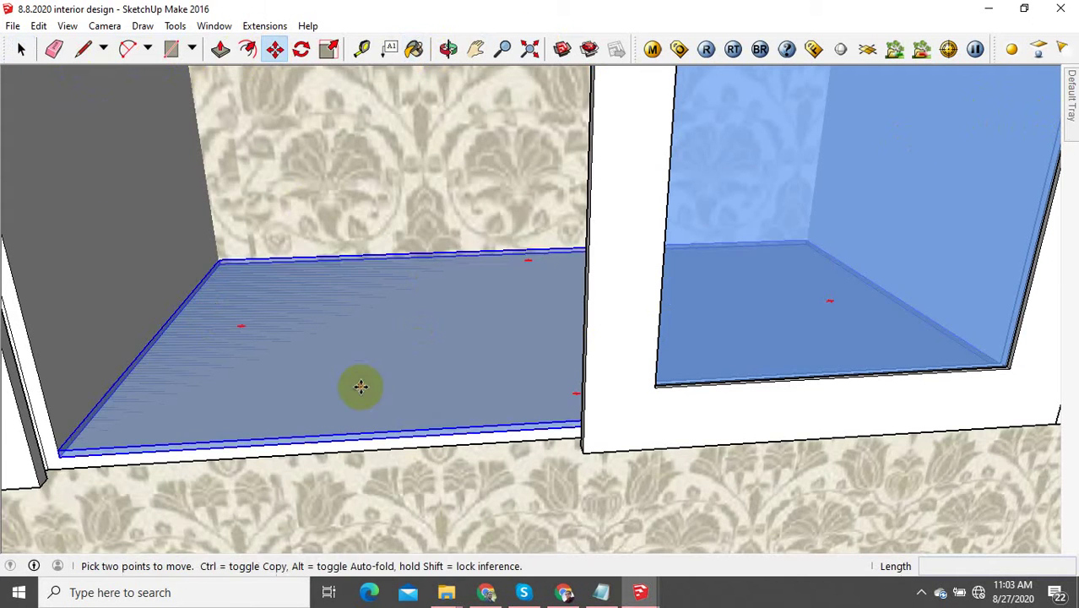
middle_drag(361, 385, 223, 450)
click(188, 454)
key(ctrl)
scroll(211, 473, down, 5)
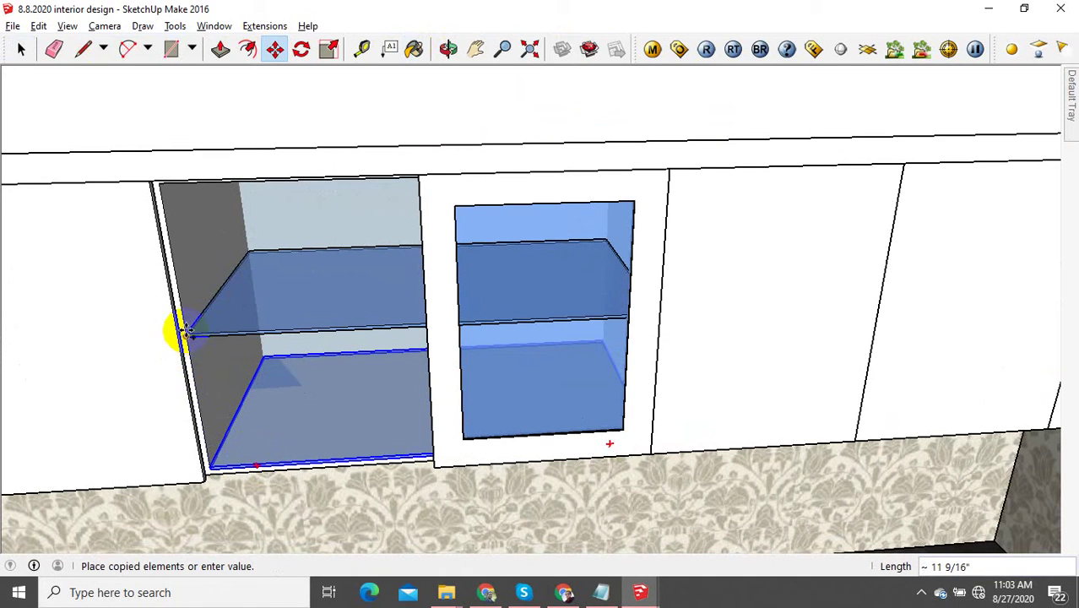
click(186, 331)
click(21, 49)
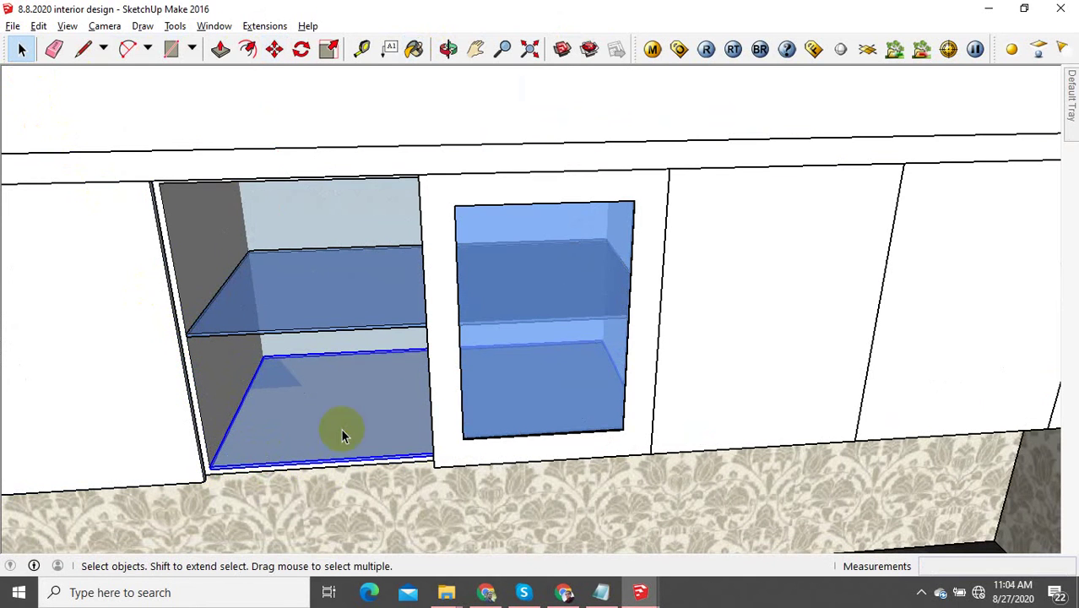
key(Delete)
Step: Copy the framed glass door by its upper corner into the adjacent open bay
scroll(342, 463, down, 2)
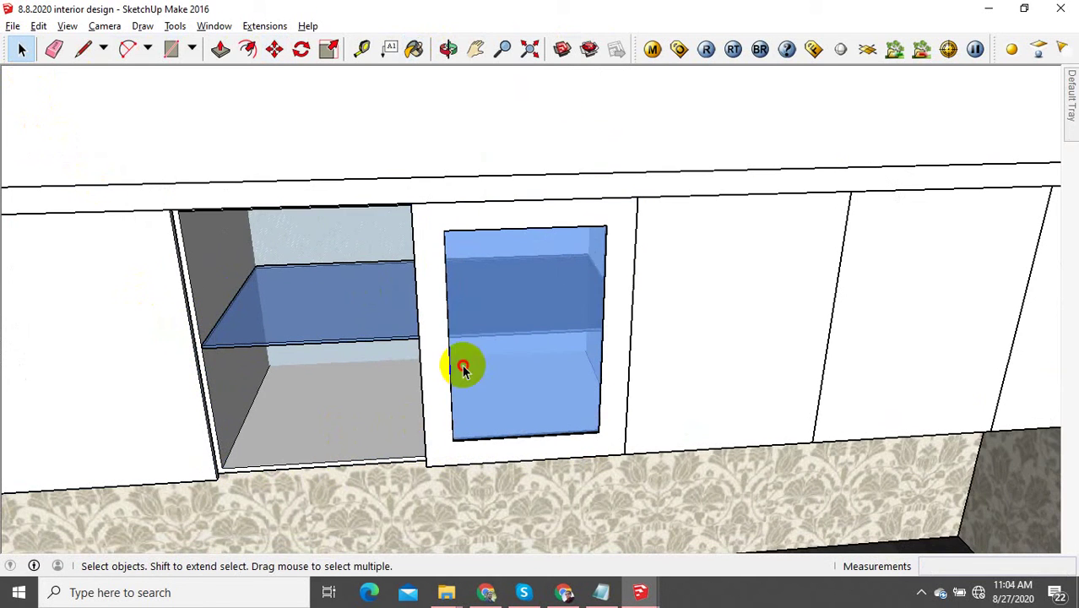
click(464, 366)
click(274, 48)
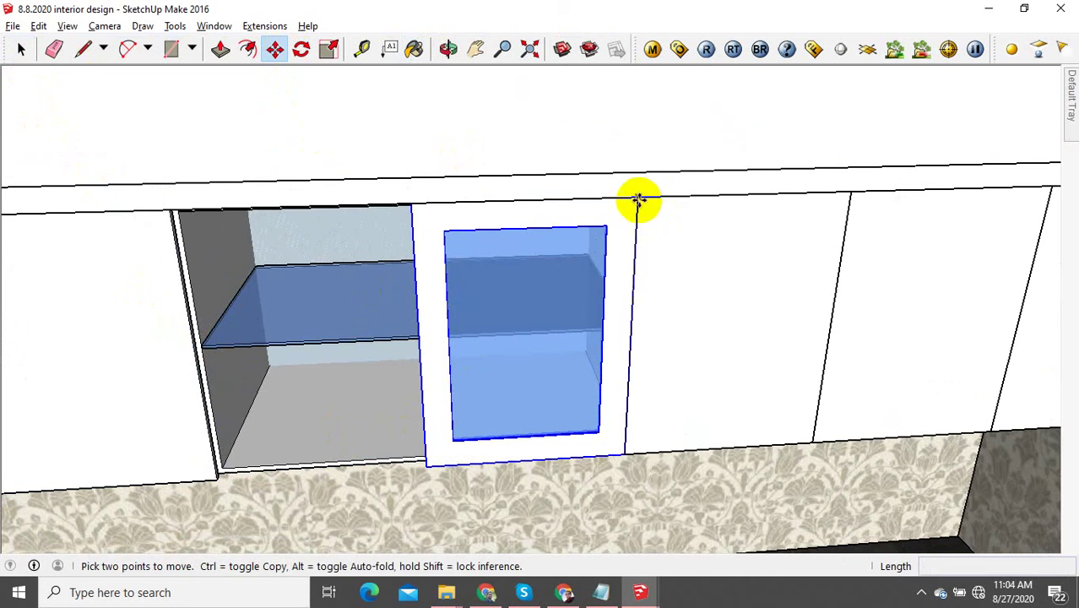
click(638, 199)
key(ctrl)
click(410, 204)
scroll(549, 440, down, 3)
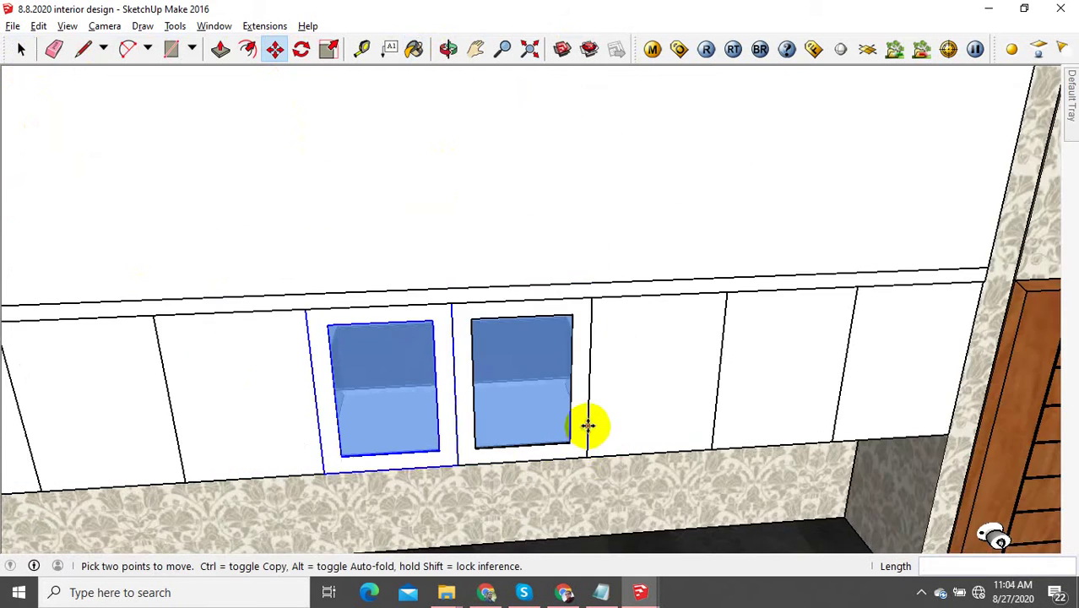
Step: Draw a rectangle about 13' 7 1/4" by 2' 5 5/8" over the wall between the upper cabinet and the countertop
scroll(587, 424, down, 4)
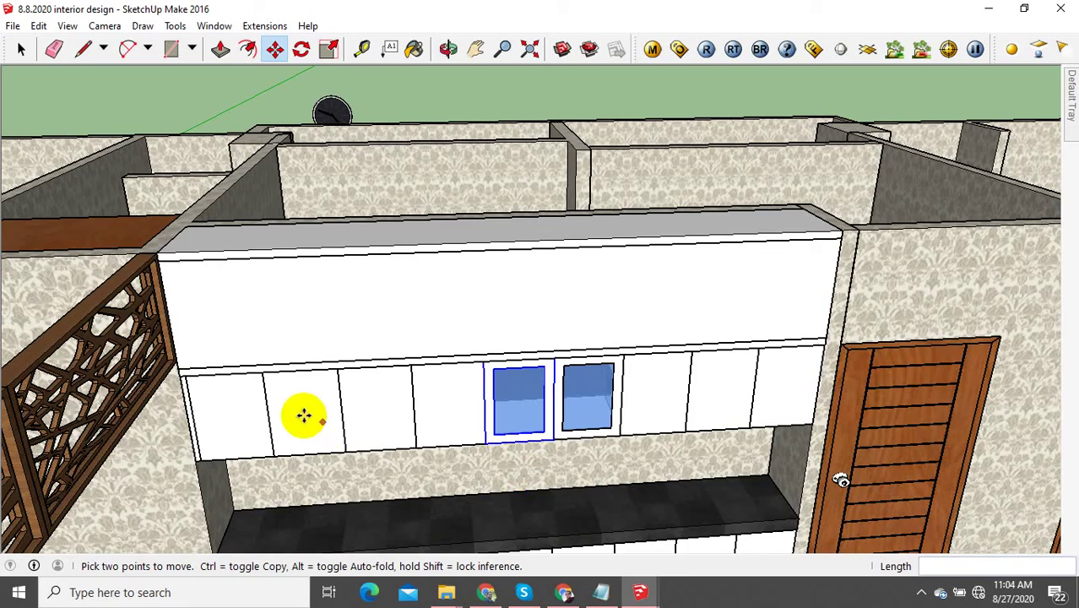
shift+middle_drag(300, 417, 479, 340)
scroll(337, 402, up, 3)
scroll(404, 382, down, 1)
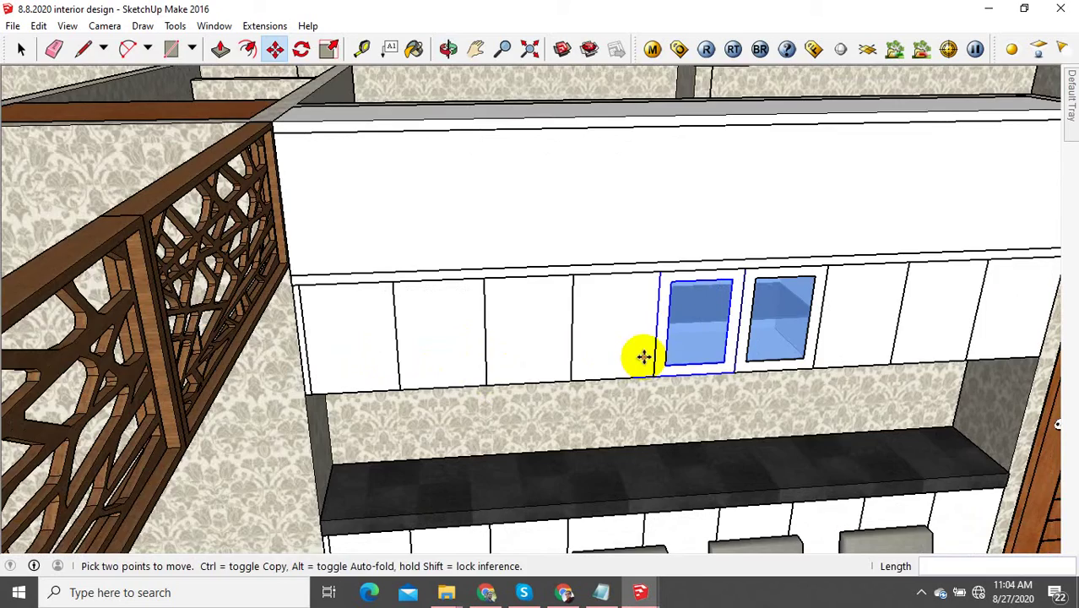
shift+middle_drag(644, 356, 586, 322)
scroll(434, 390, up, 2)
middle_drag(554, 402, 496, 322)
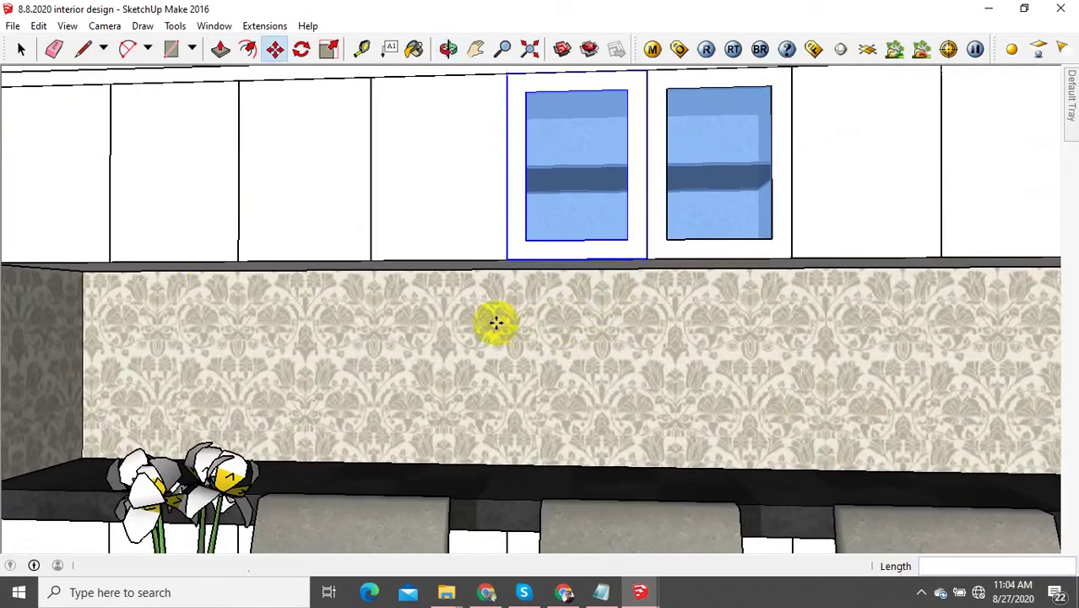
click(170, 48)
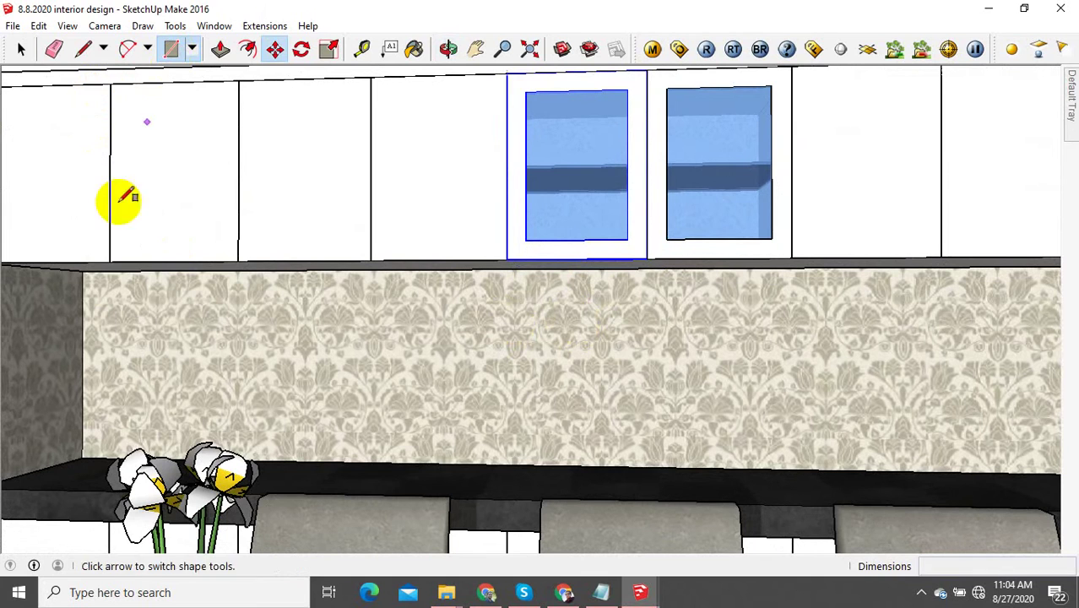
click(89, 270)
middle_drag(373, 362, 857, 422)
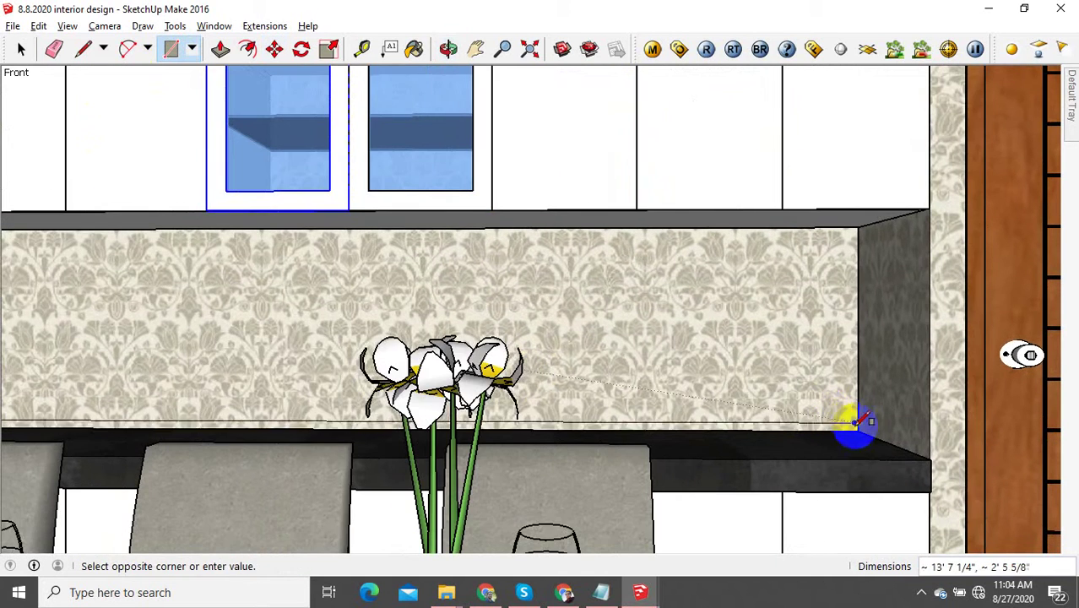
click(857, 423)
middle_drag(616, 346, 606, 363)
Step: Make the rectangle on the wall above the countertop a group
key(space)
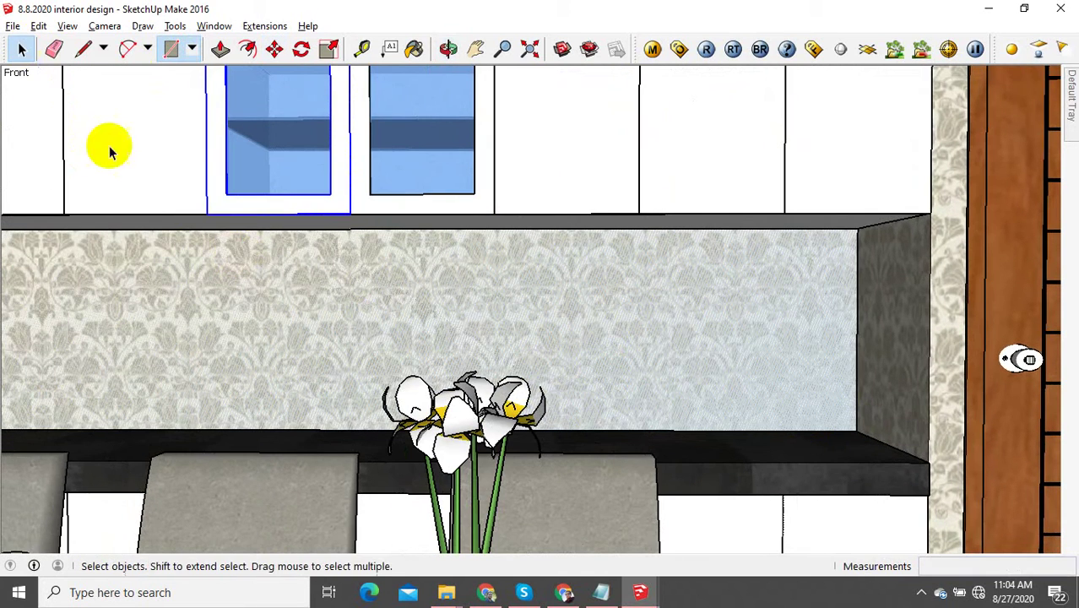
click(467, 293)
right_click(467, 293)
click(523, 433)
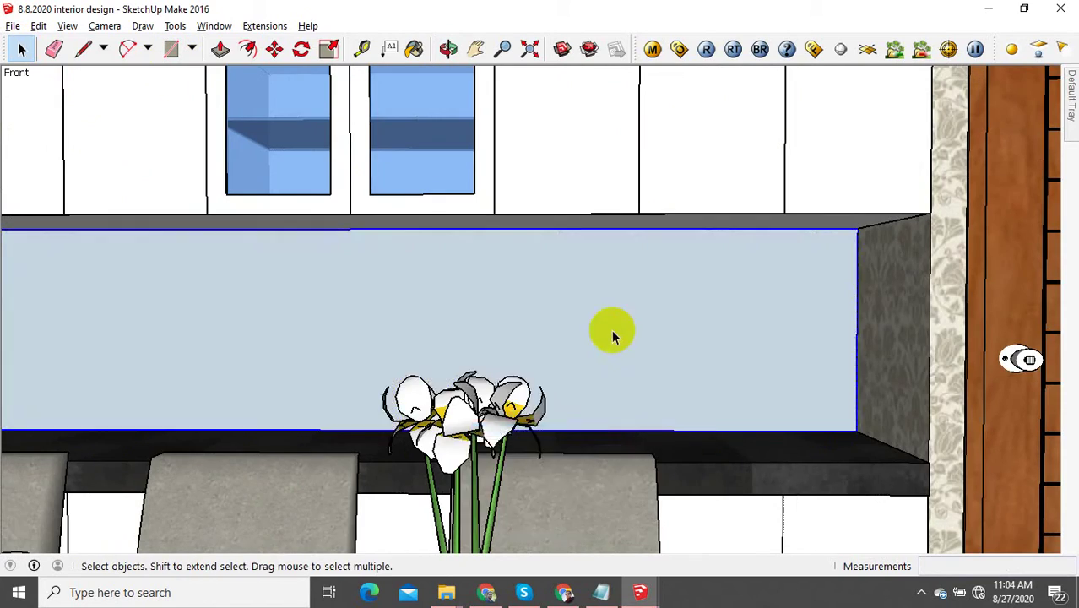
Step: Push/Pull the face of the wall panel above the countertop to a thickness of about 13/16" and leave its group
click(220, 49)
scroll(743, 372, up, 3)
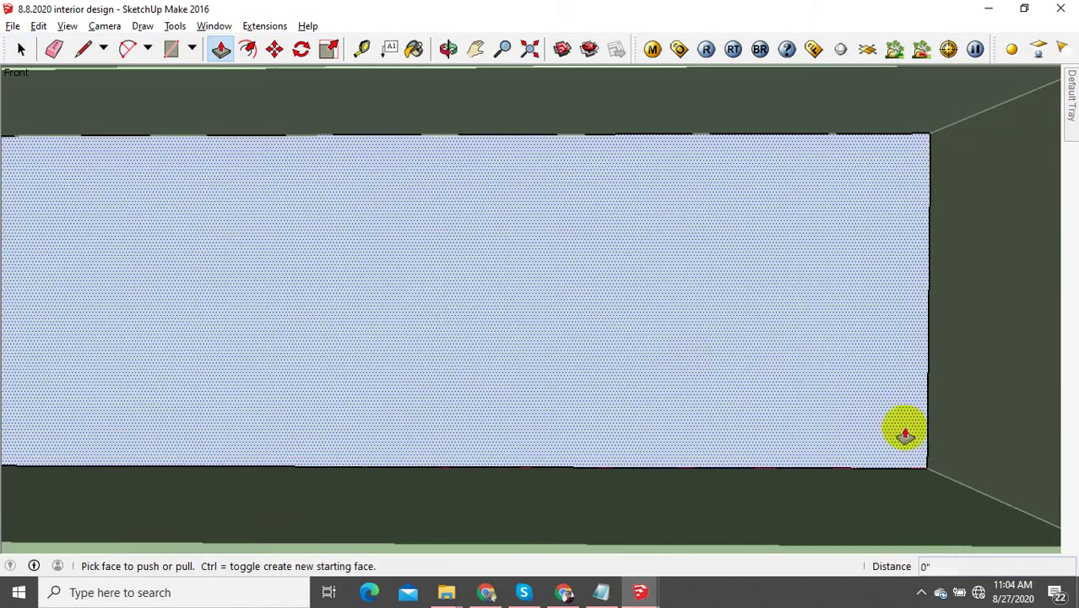
click(911, 437)
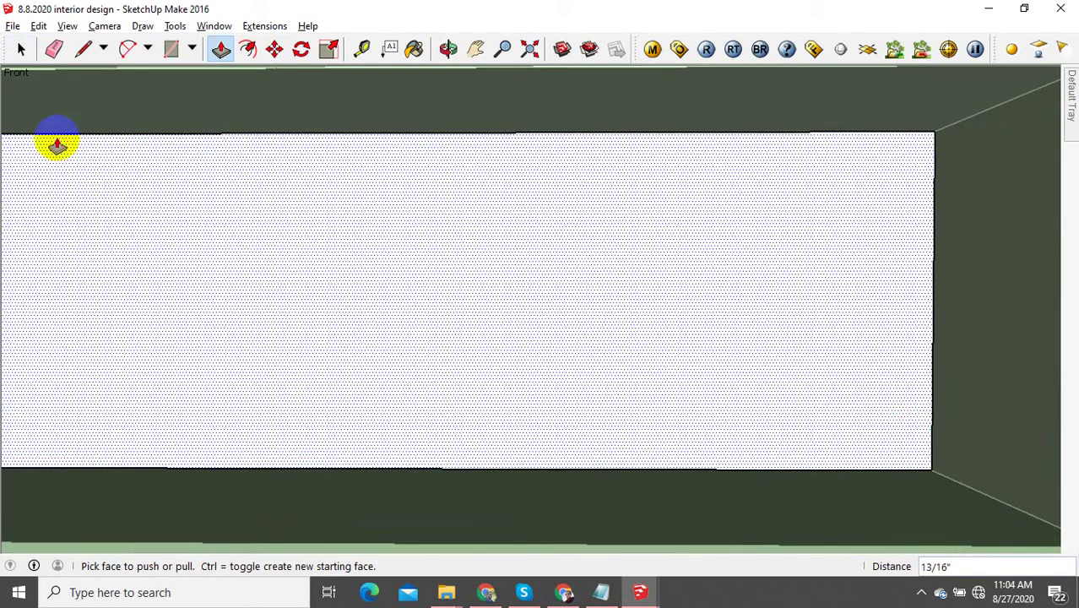
click(21, 49)
scroll(536, 389, down, 5)
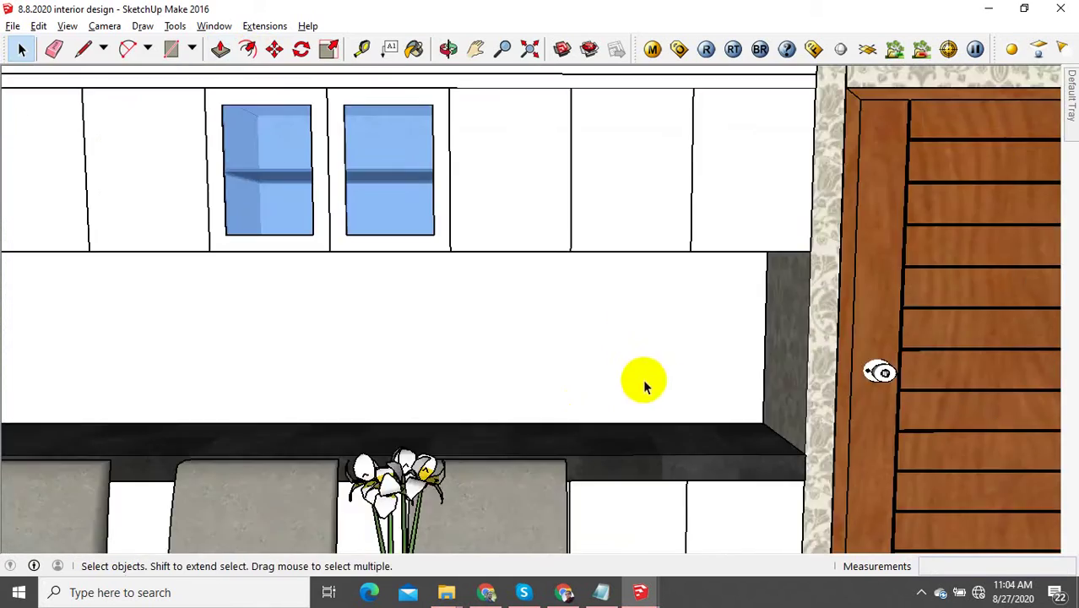
Step: Paint the panel above the countertop with the translucent pink material already used in the model
scroll(644, 382, up, 5)
click(529, 49)
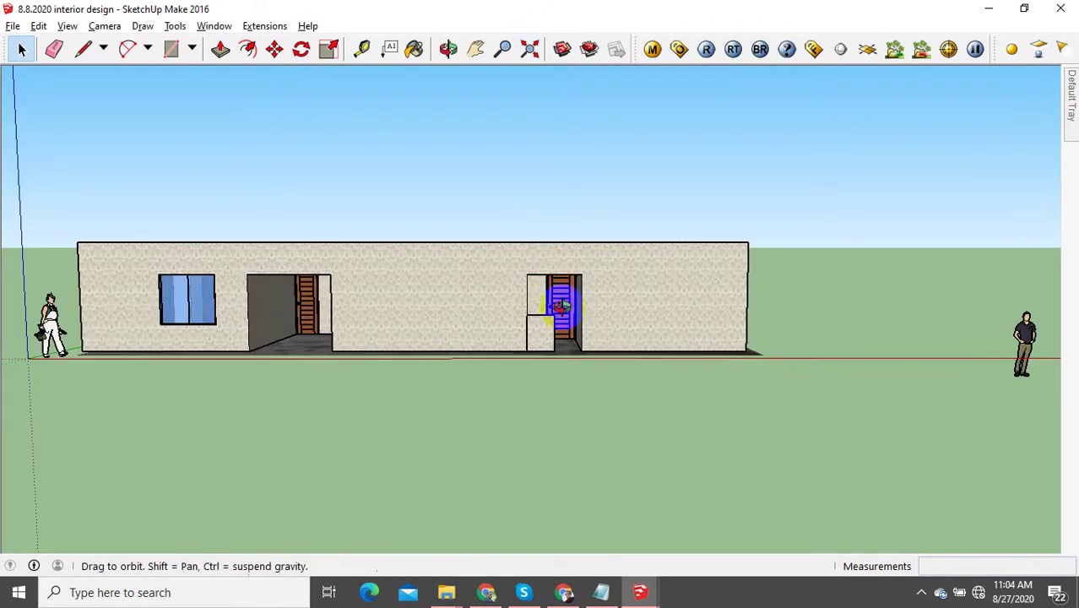
middle_drag(561, 301, 446, 299)
scroll(445, 299, up, 5)
scroll(494, 362, up, 5)
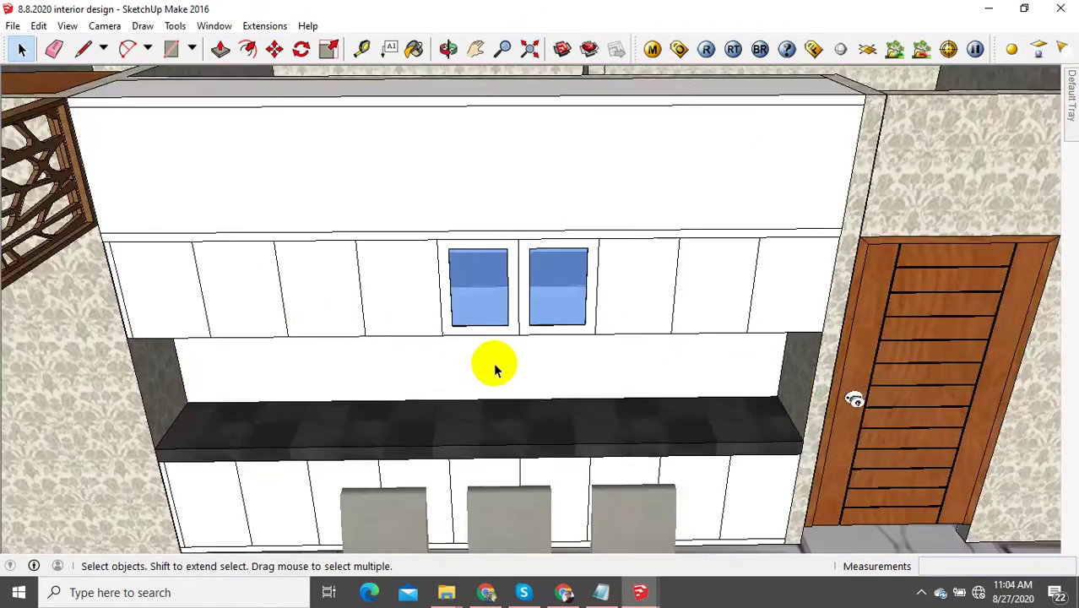
middle_drag(494, 361, 525, 390)
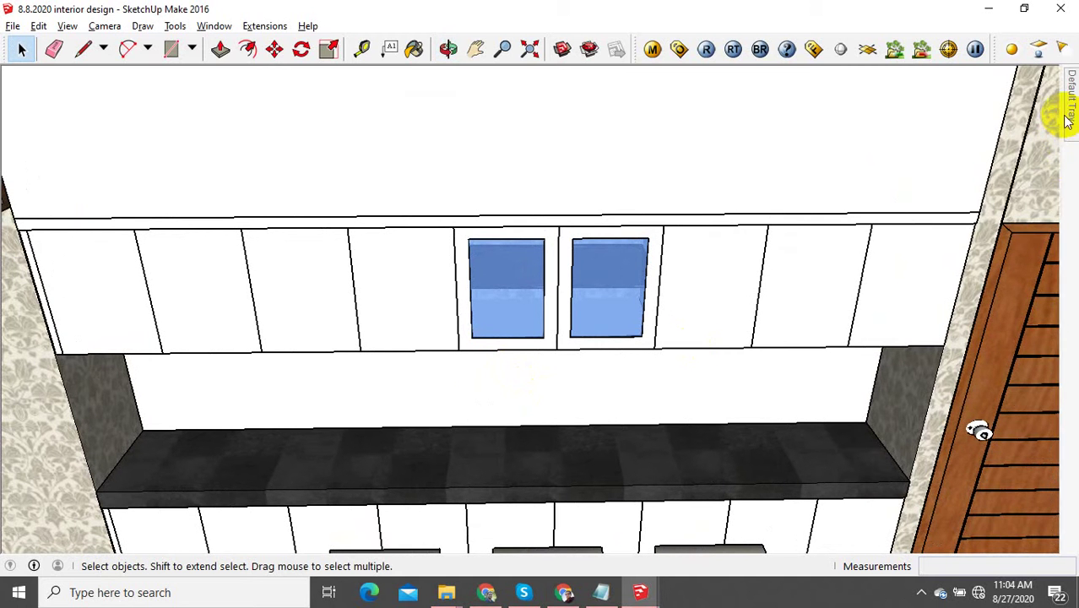
mouse_move(1068, 121)
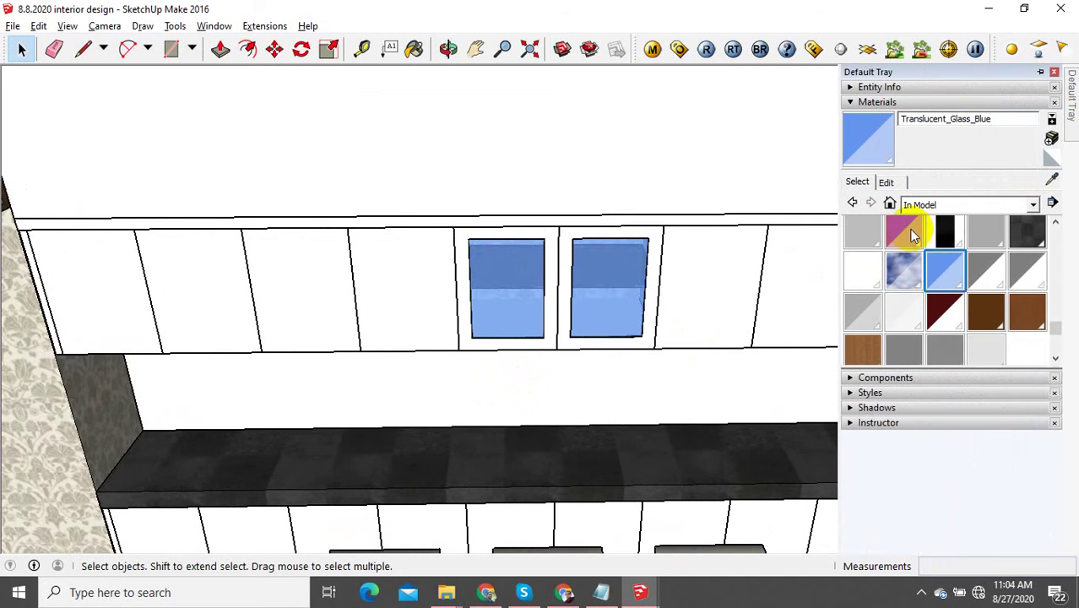
click(904, 230)
click(650, 382)
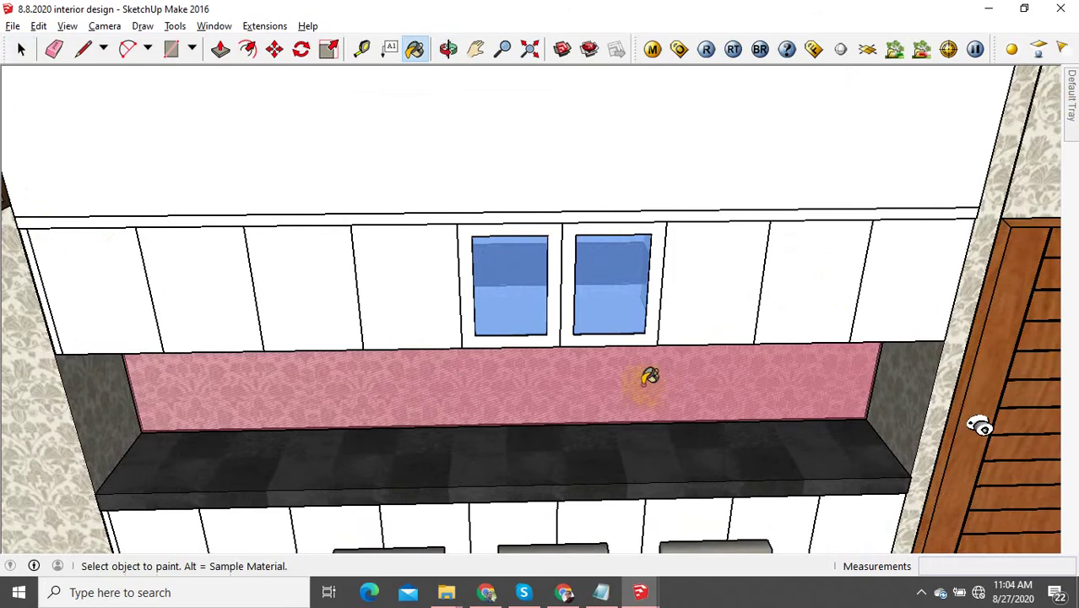
Step: Open the upper cabinet group for editing and select the front face of the door-less end bay beside the lattice screen
scroll(523, 386, down, 5)
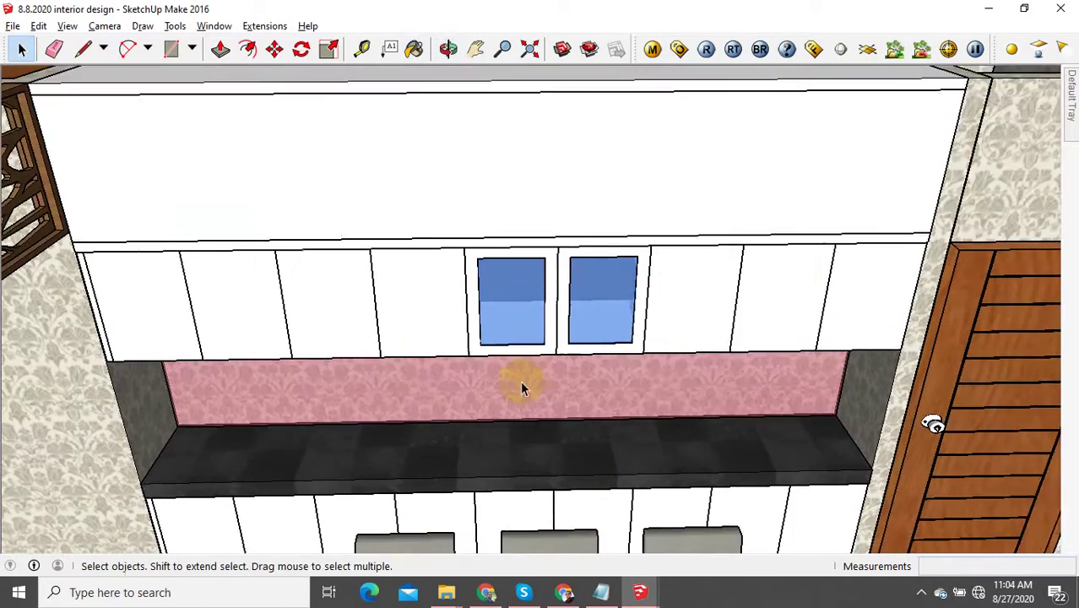
mouse_move(542, 382)
middle_down()
mouse_move(470, 366)
mouse_move(521, 362)
middle_up()
scroll(469, 367, up, 3)
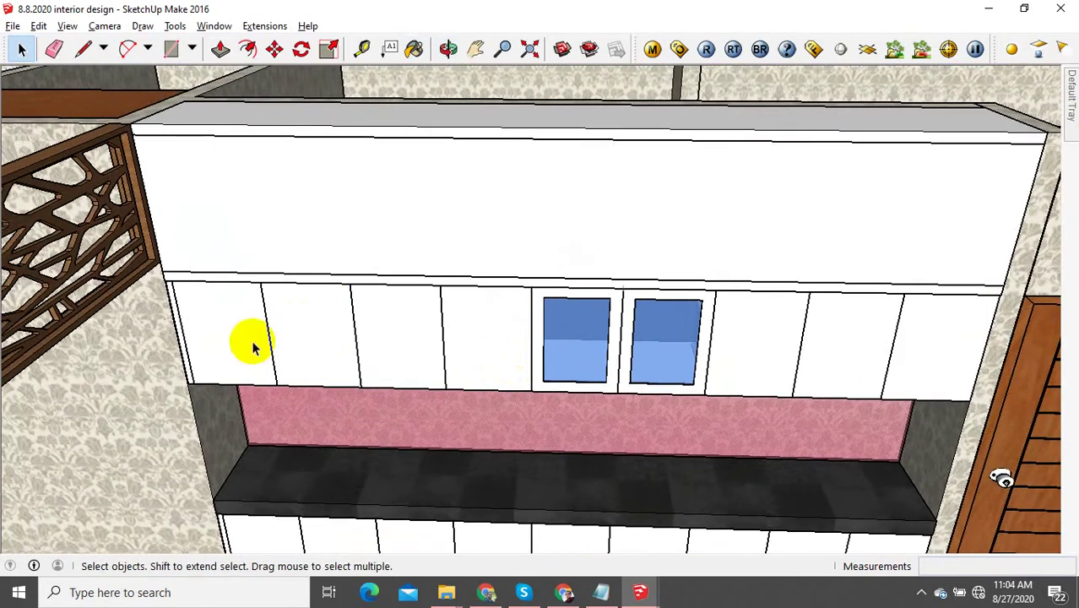
scroll(247, 340, up, 2)
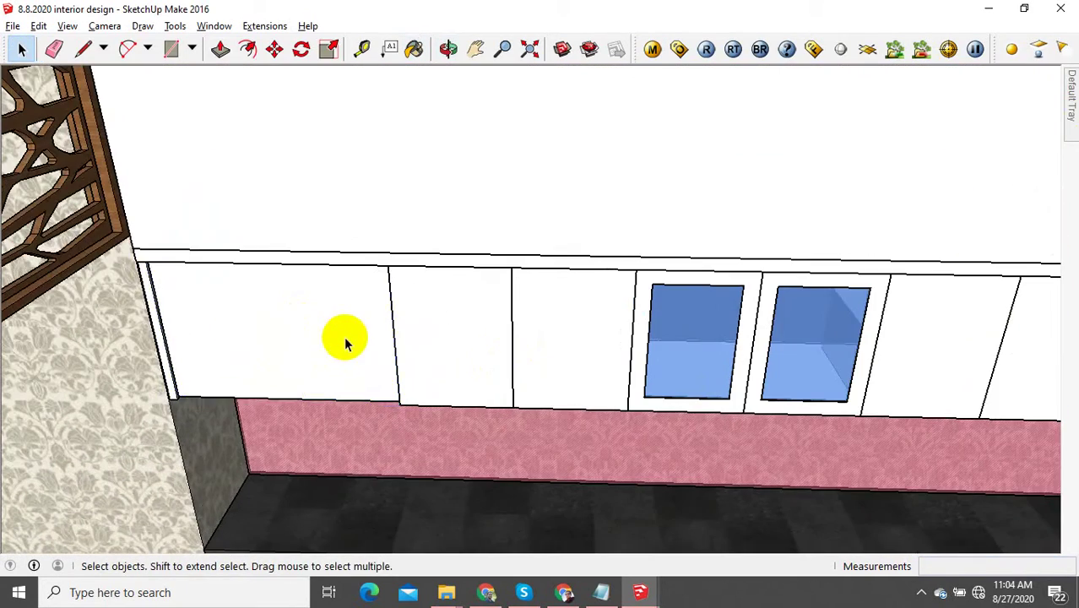
middle_drag(346, 341, 368, 326)
scroll(325, 337, up, 2)
double_click(265, 347)
middle_drag(263, 348, 270, 341)
click(261, 340)
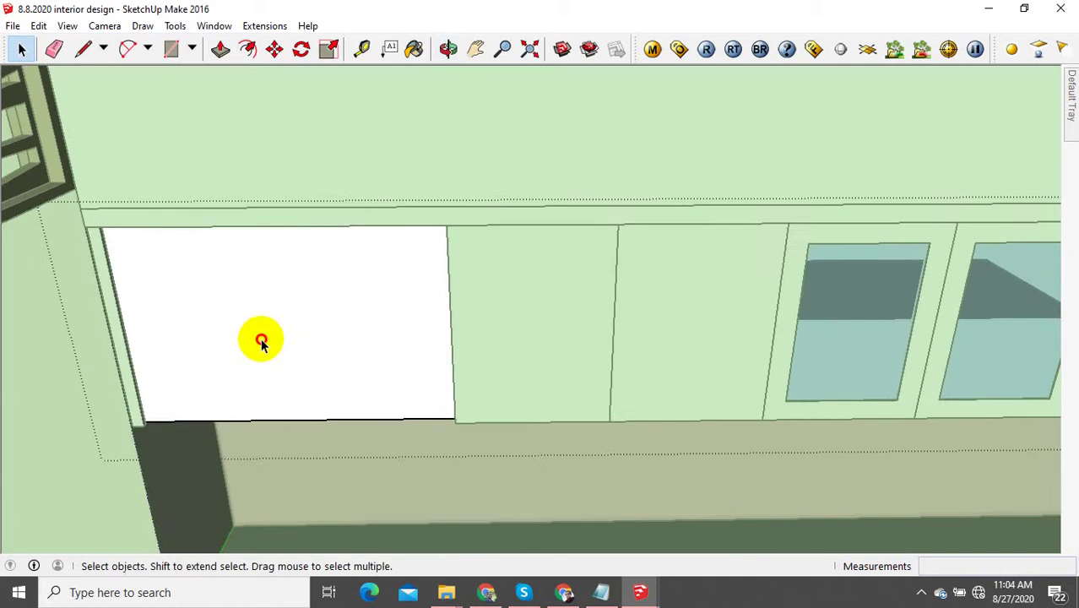
click(262, 342)
scroll(272, 334, up, 4)
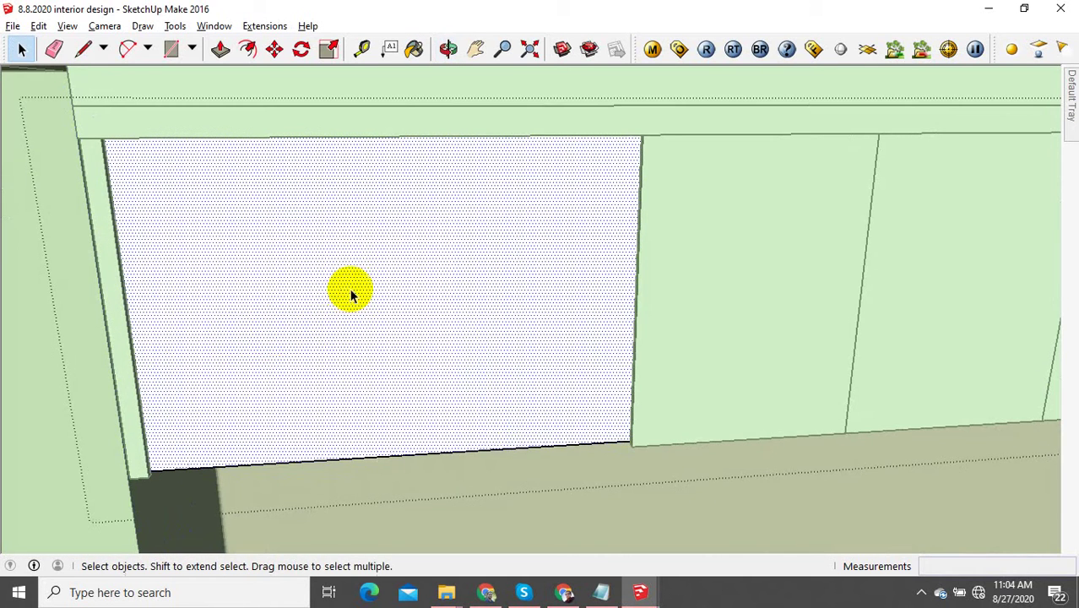
middle_drag(349, 290, 307, 248)
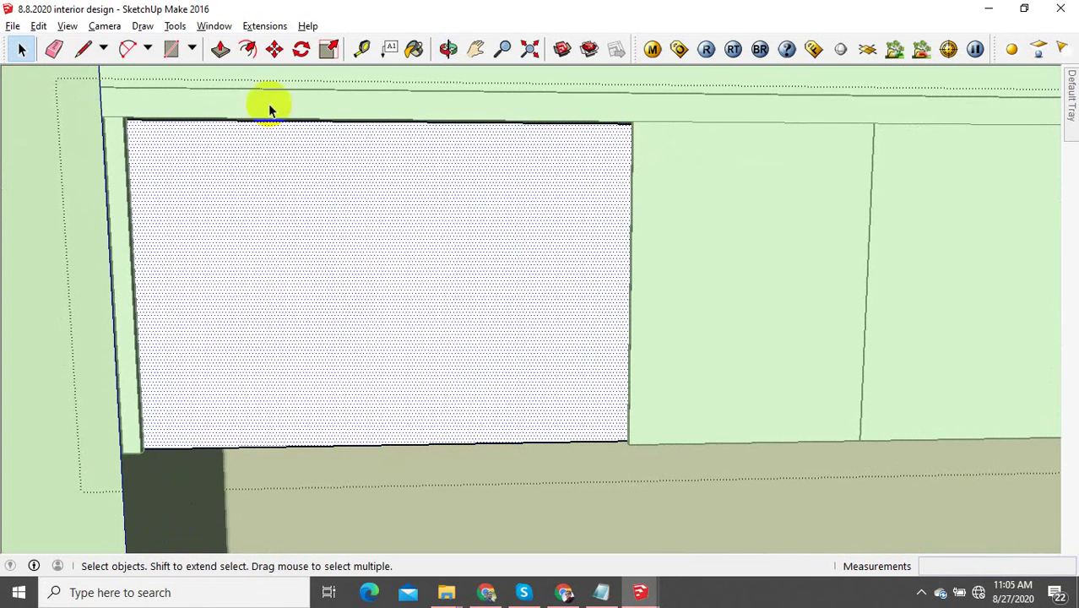
Step: Draw a rectangle of about 3' by 1' 11 1/2" over the end bay's face, from its lower corner to the opposite upper corner
click(173, 52)
scroll(133, 144, up, 1)
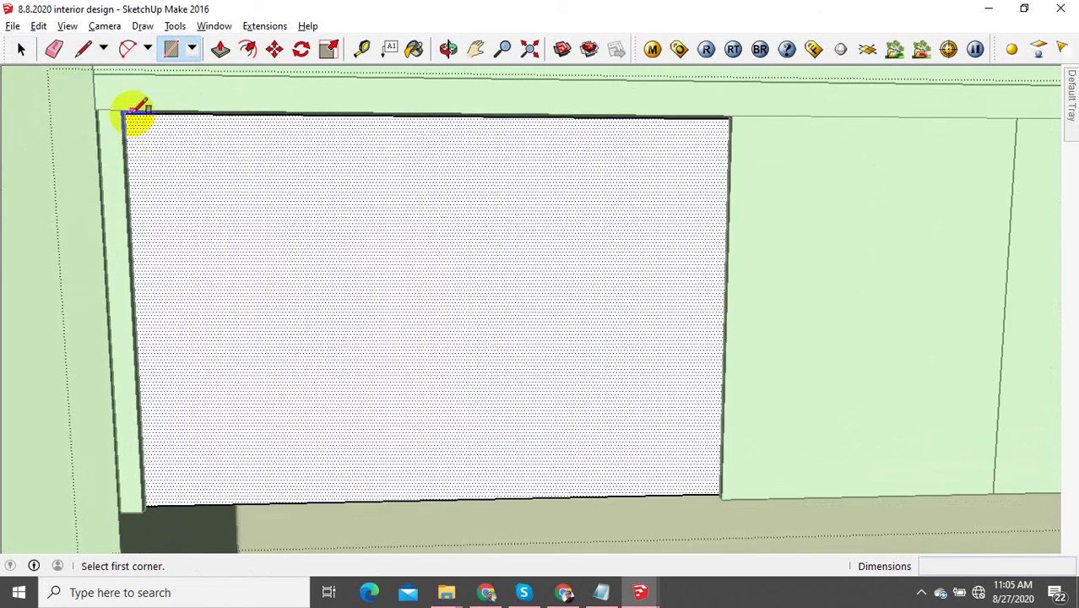
scroll(175, 368, up, 3)
shift+middle_drag(157, 508, 139, 253)
scroll(141, 383, up, 2)
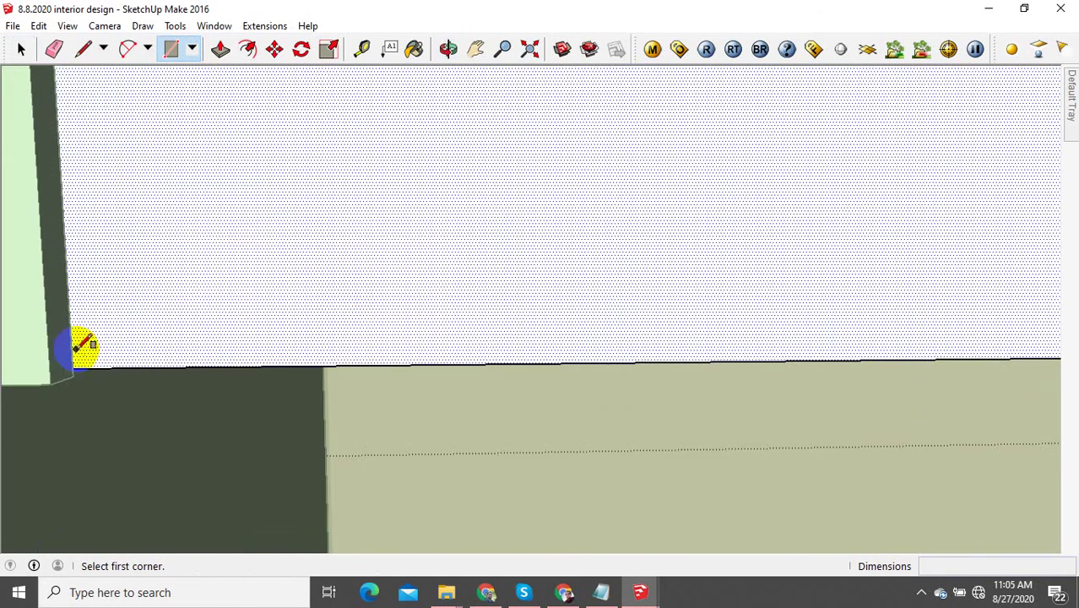
middle_drag(82, 346, 105, 380)
click(107, 360)
middle_drag(330, 301, 836, 223)
scroll(798, 118, up, 3)
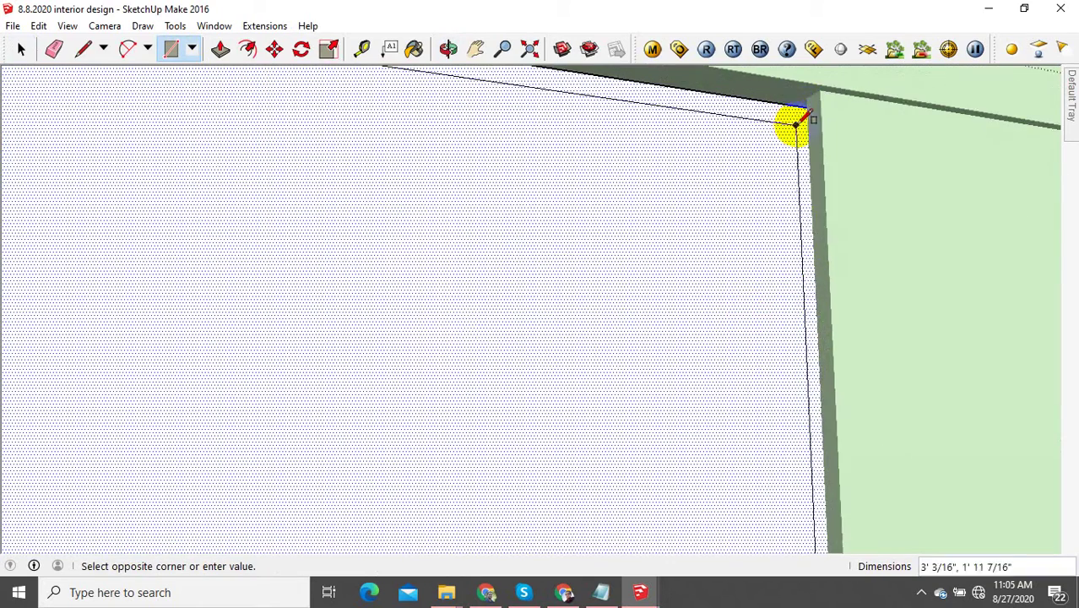
click(802, 97)
scroll(595, 392, down, 6)
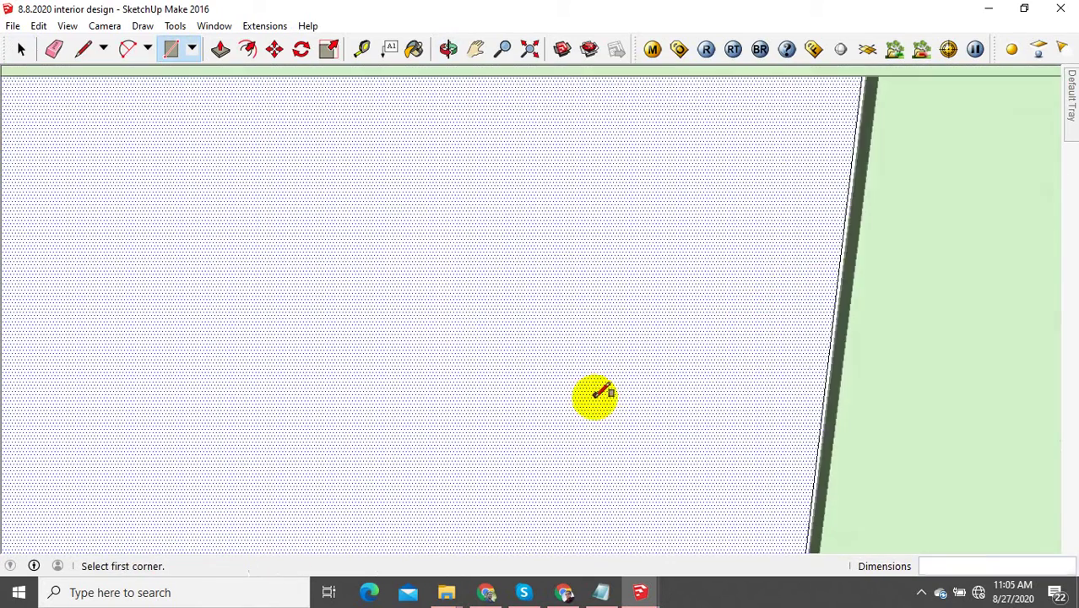
middle_drag(691, 319, 320, 91)
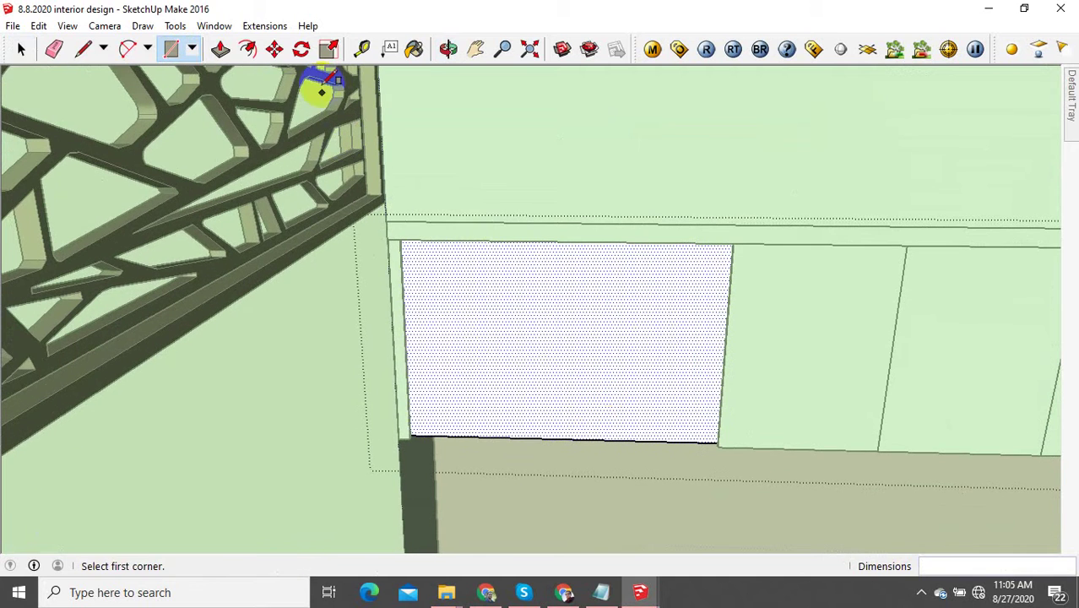
click(220, 48)
click(525, 346)
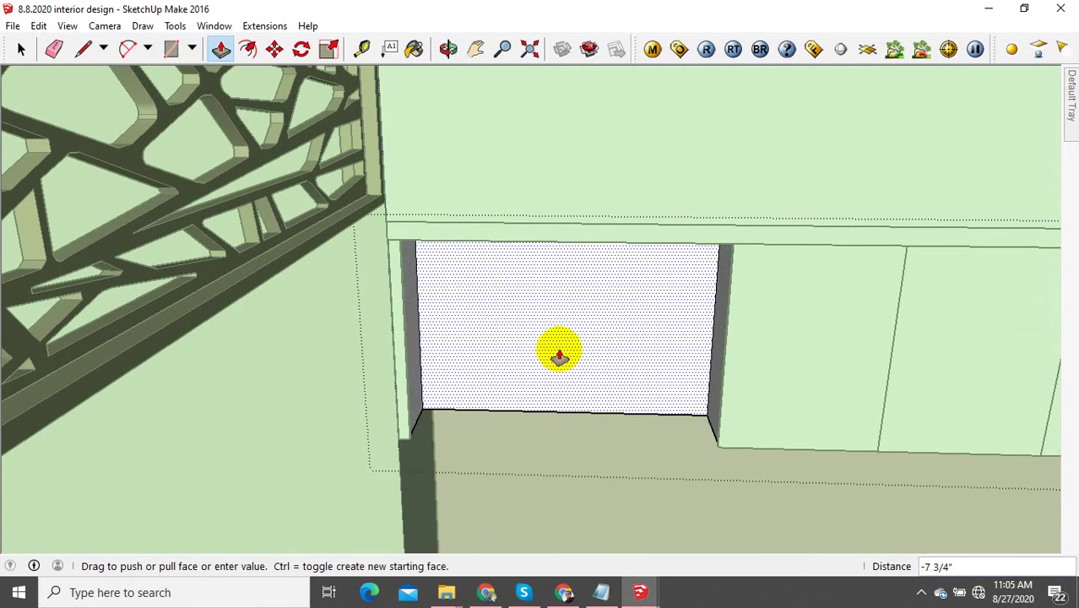
click(559, 355)
Step: Offset the outline of the end bay's face inward by about 13/16"
click(248, 48)
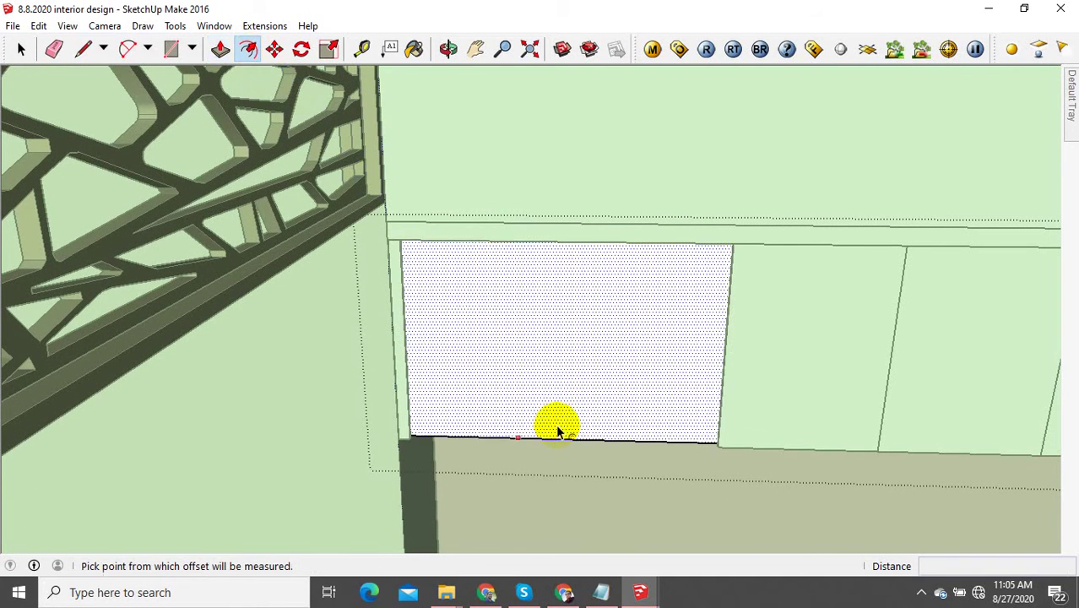
scroll(557, 431, up, 2)
scroll(585, 436, up, 2)
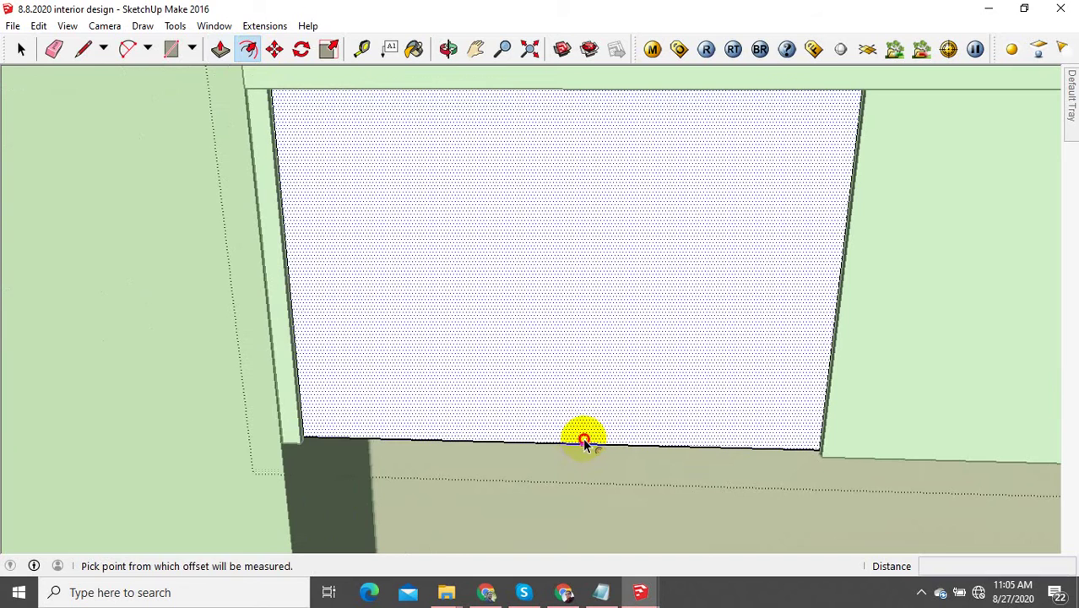
click(585, 436)
click(589, 440)
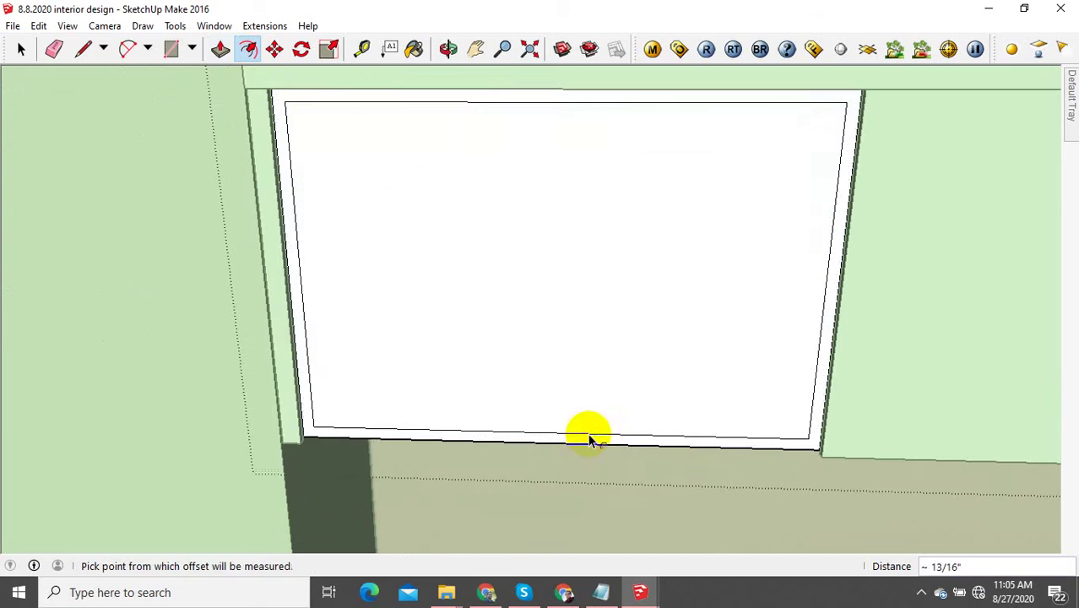
Step: Push the end bay's inner face back about 1' 8 15/16" to hollow out the compartment, and leave the cabinet group
click(221, 50)
click(402, 356)
click(514, 242)
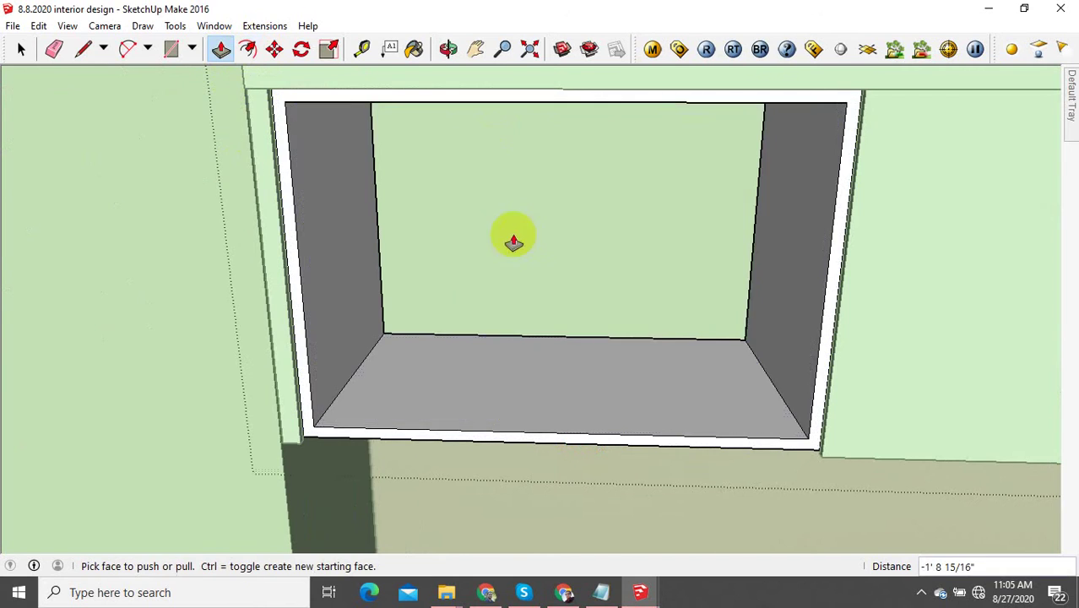
scroll(513, 393, down, 3)
click(22, 49)
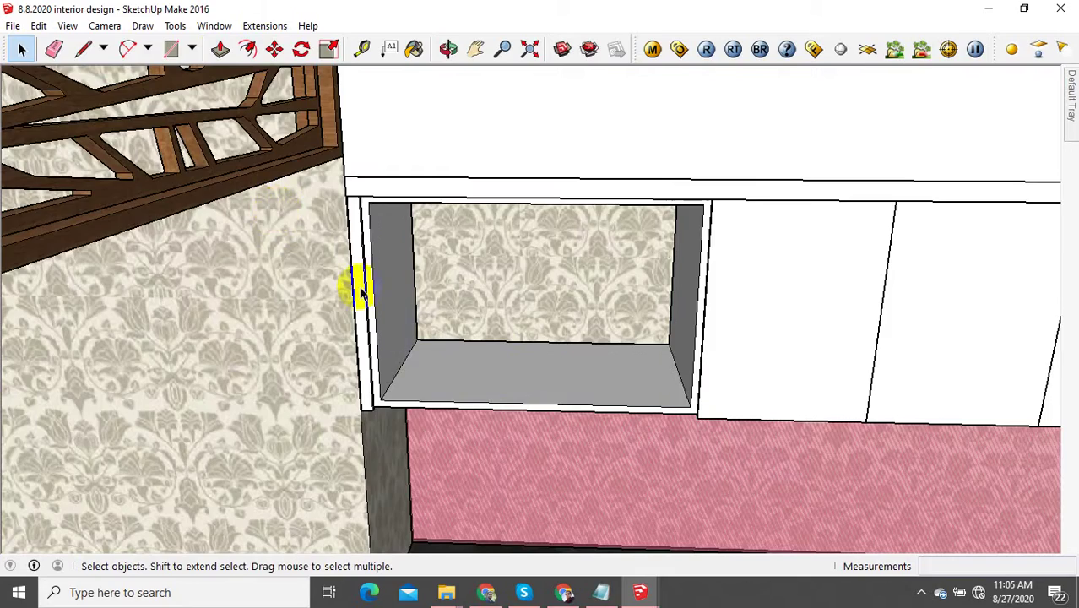
Step: Copy the pair of framed glass doors from the middle of the upper cabinet onto the hollowed end compartment
scroll(541, 384, down, 5)
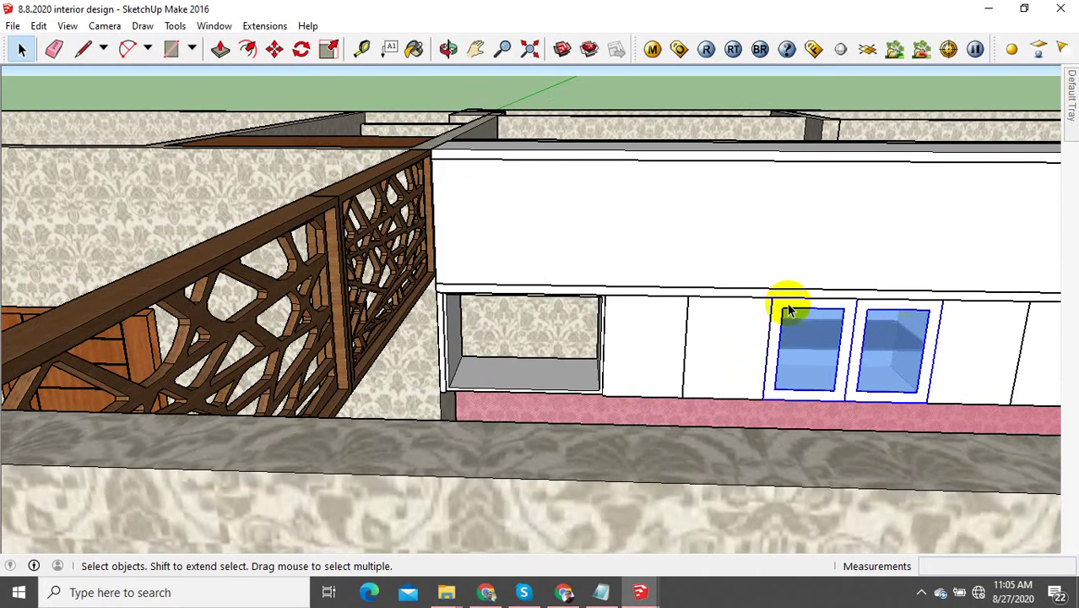
click(274, 49)
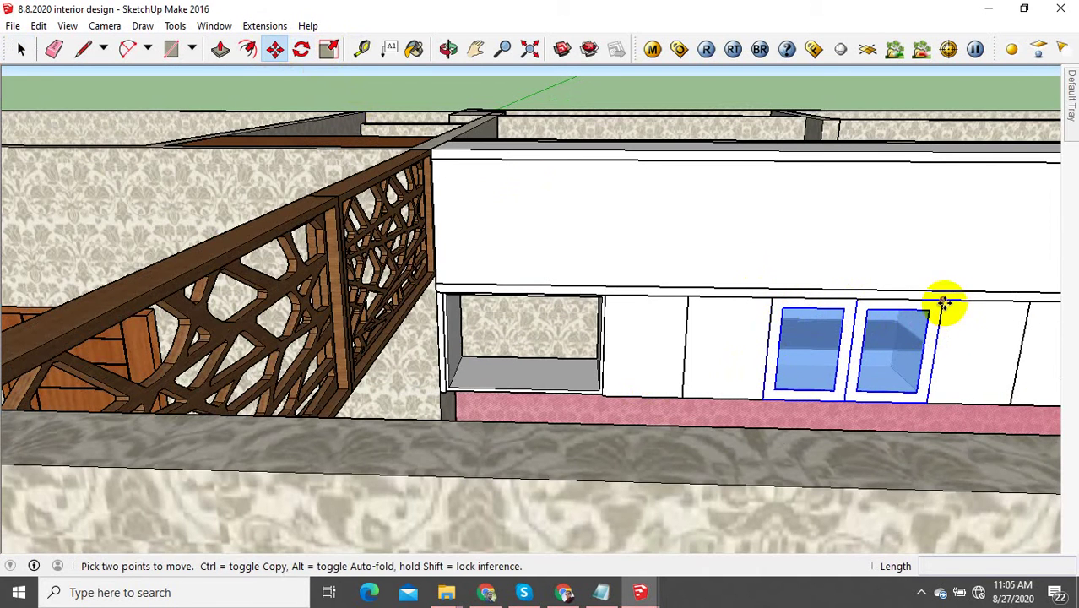
click(944, 303)
key(ctrl)
click(606, 294)
middle_drag(606, 294, 315, 285)
click(22, 51)
middle_drag(549, 212, 566, 167)
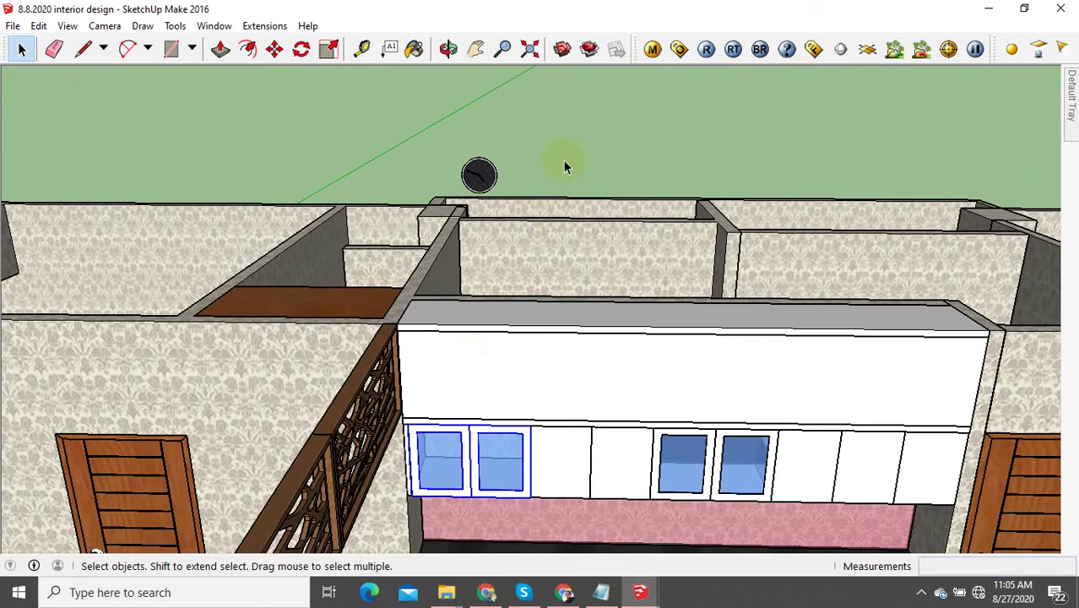
middle_drag(593, 438, 619, 362)
scroll(573, 354, up, 3)
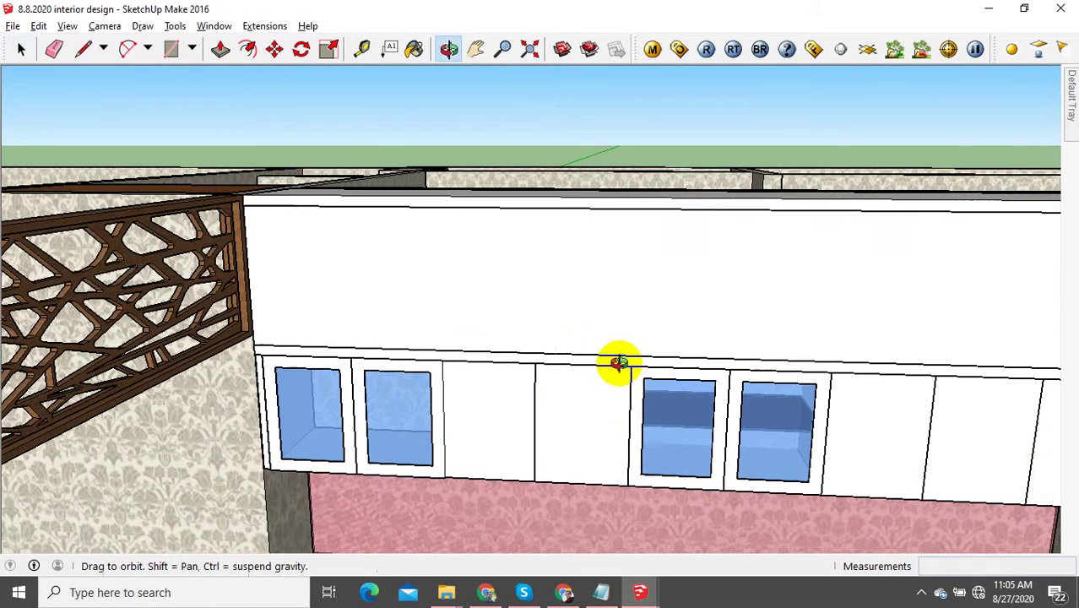
mouse_move(501, 419)
middle_down()
mouse_move(517, 385)
mouse_move(518, 416)
middle_up()
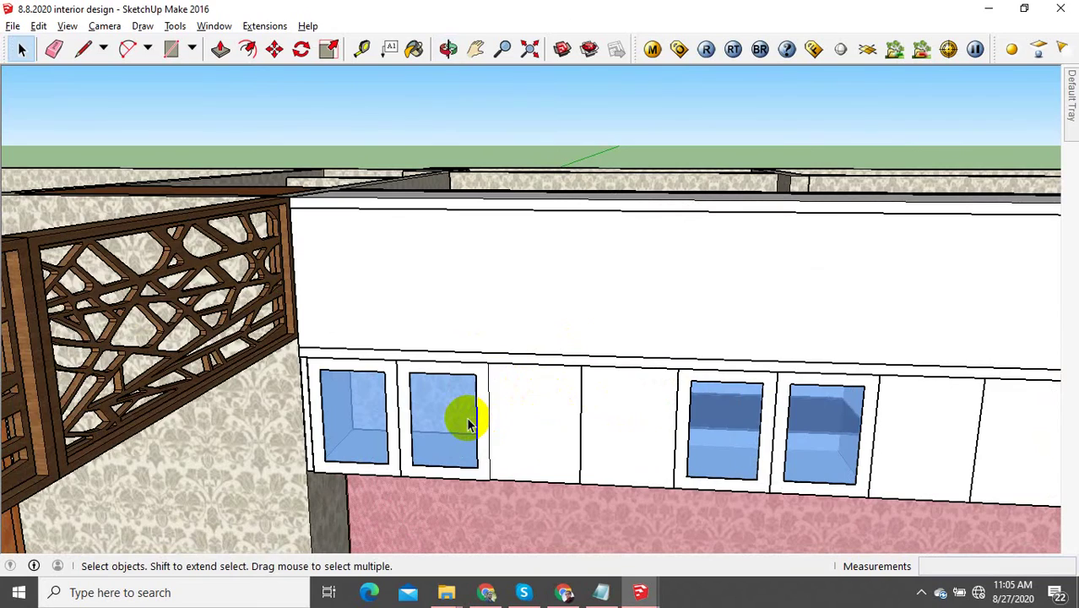
Step: Make the third door panel from the left in the lower cabinet a unique component
scroll(470, 425, down, 3)
middle_drag(457, 429, 580, 477)
scroll(542, 474, up, 5)
scroll(473, 467, down, 2)
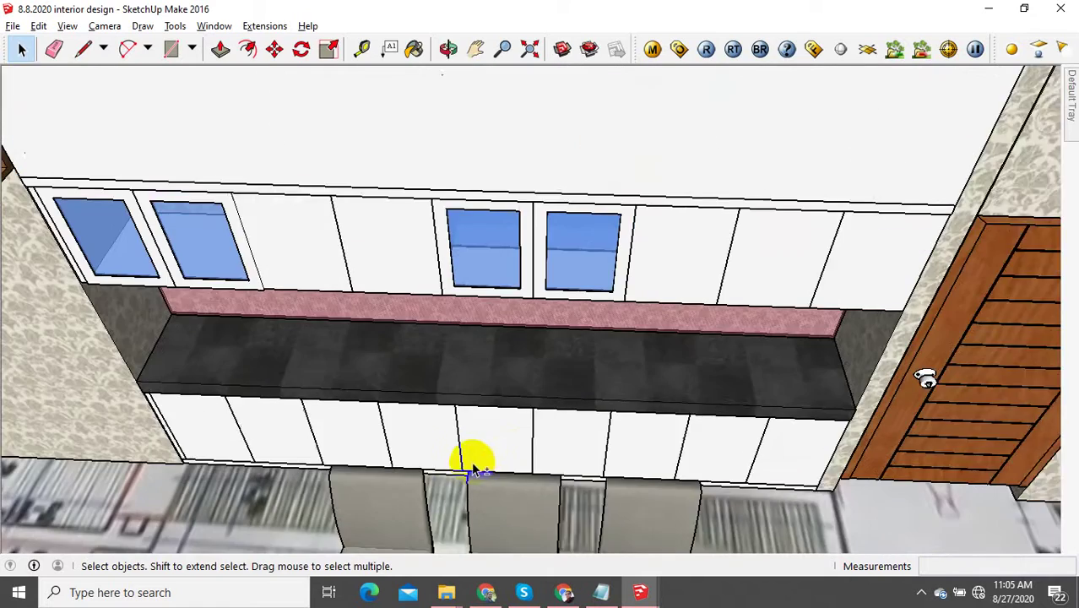
middle_drag(476, 464, 547, 452)
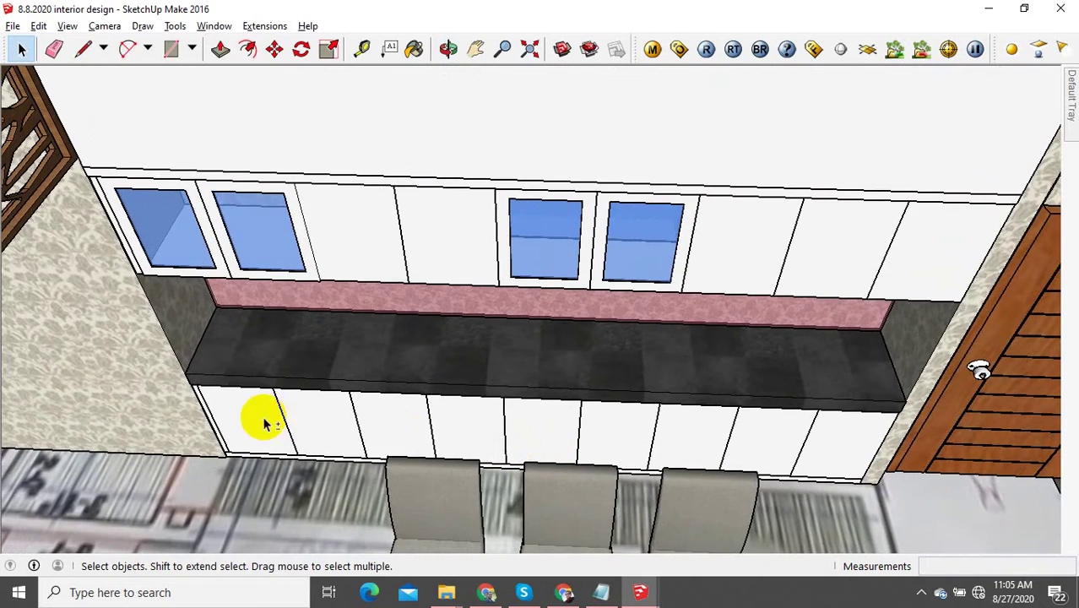
middle_drag(265, 422, 339, 409)
scroll(409, 415, up, 5)
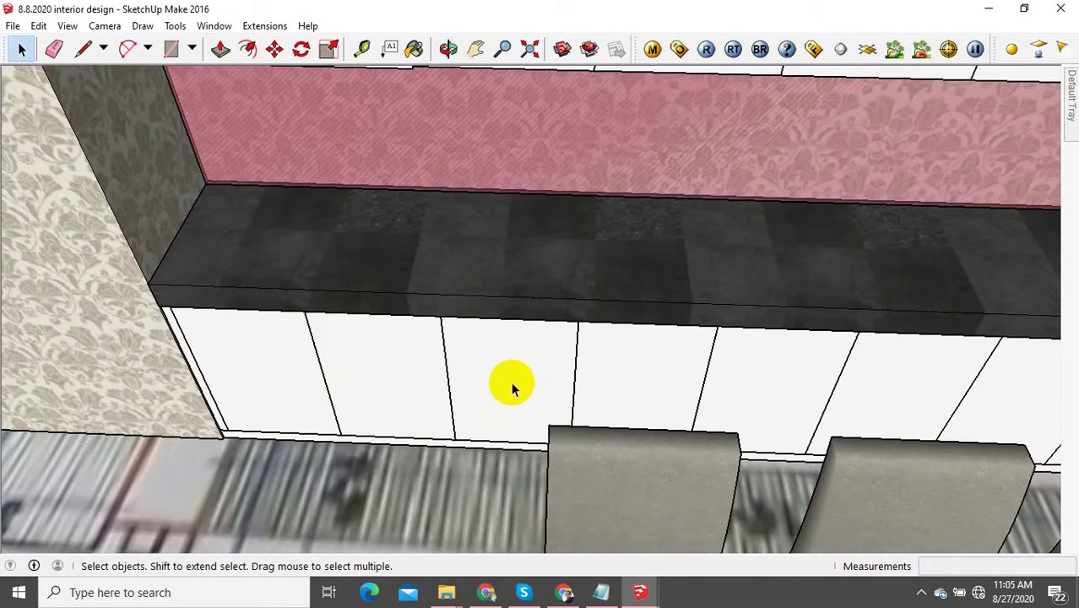
scroll(523, 376, down, 2)
click(522, 370)
scroll(498, 388, up, 3)
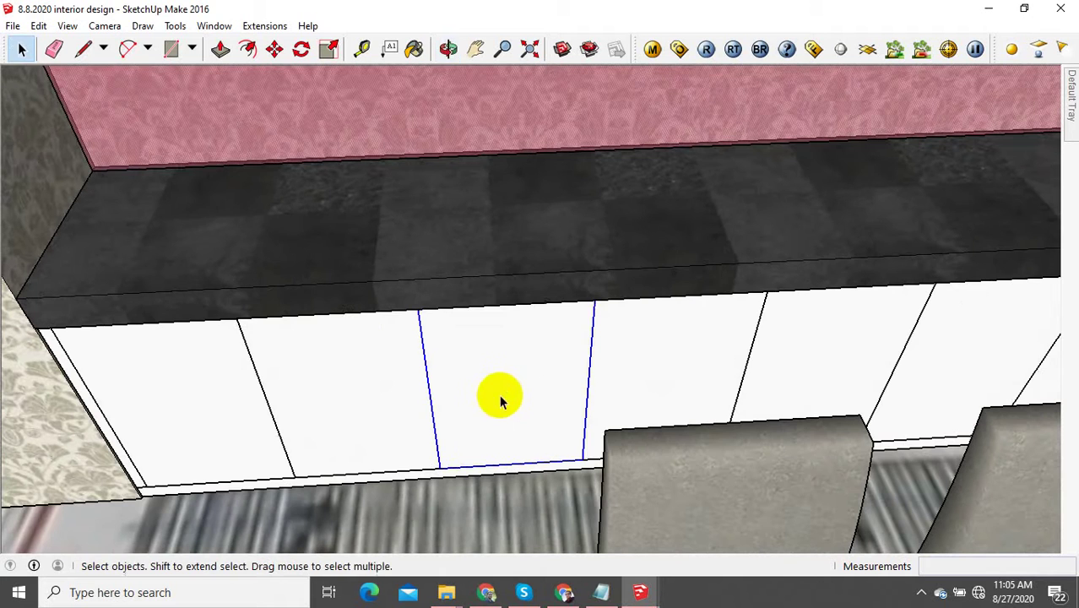
scroll(485, 394, down, 1)
right_click(480, 393)
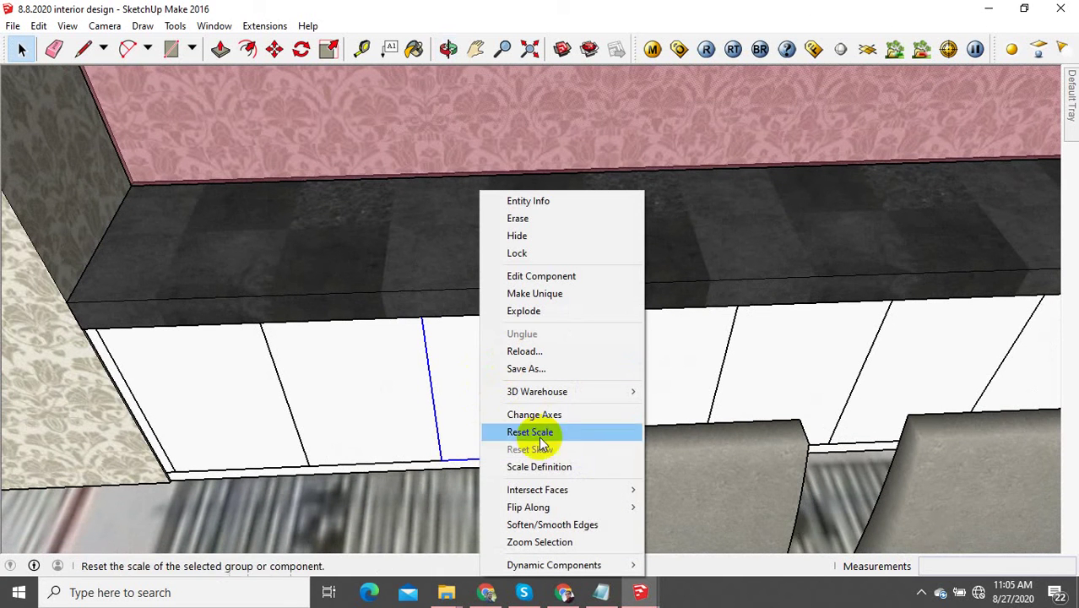
click(538, 296)
scroll(483, 394, up, 1)
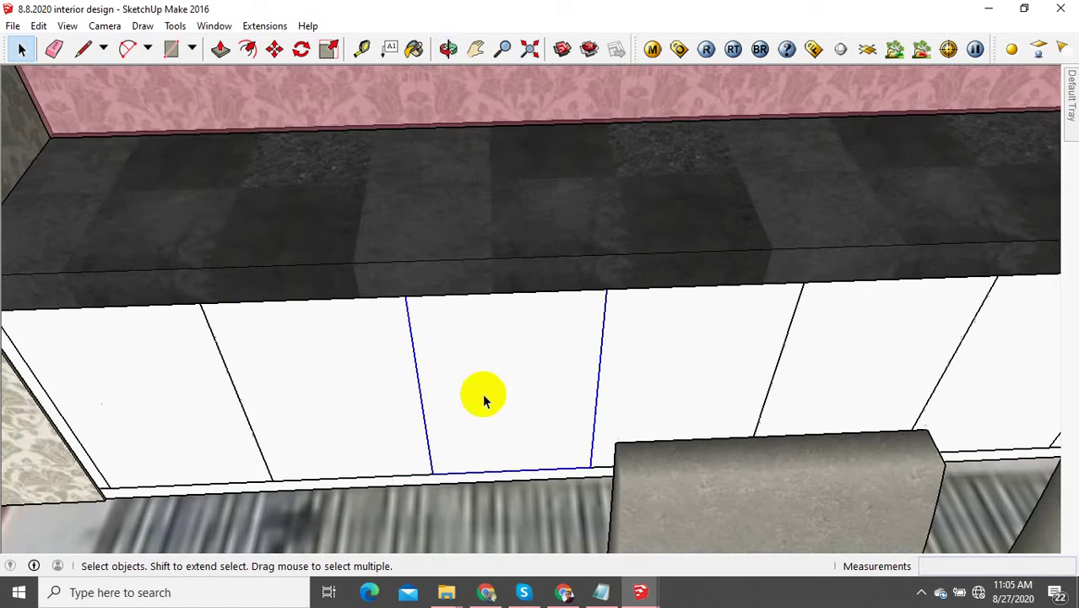
Step: Try lowering the top of the unique door panel by about 1' 6 5/8" to form a drawer front, and leave the component
double_click(489, 380)
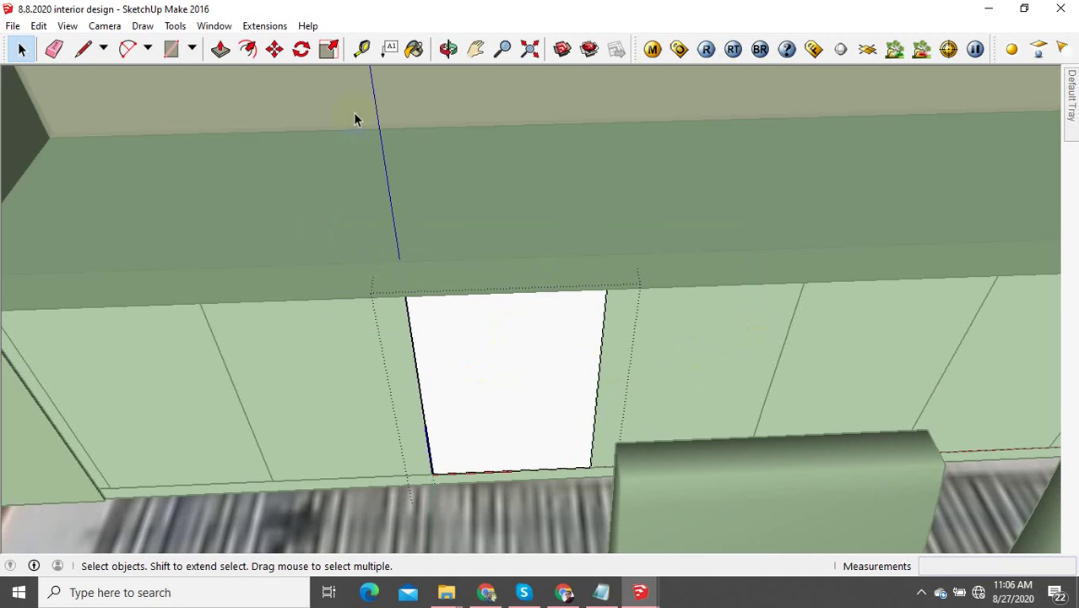
click(520, 420)
click(640, 347)
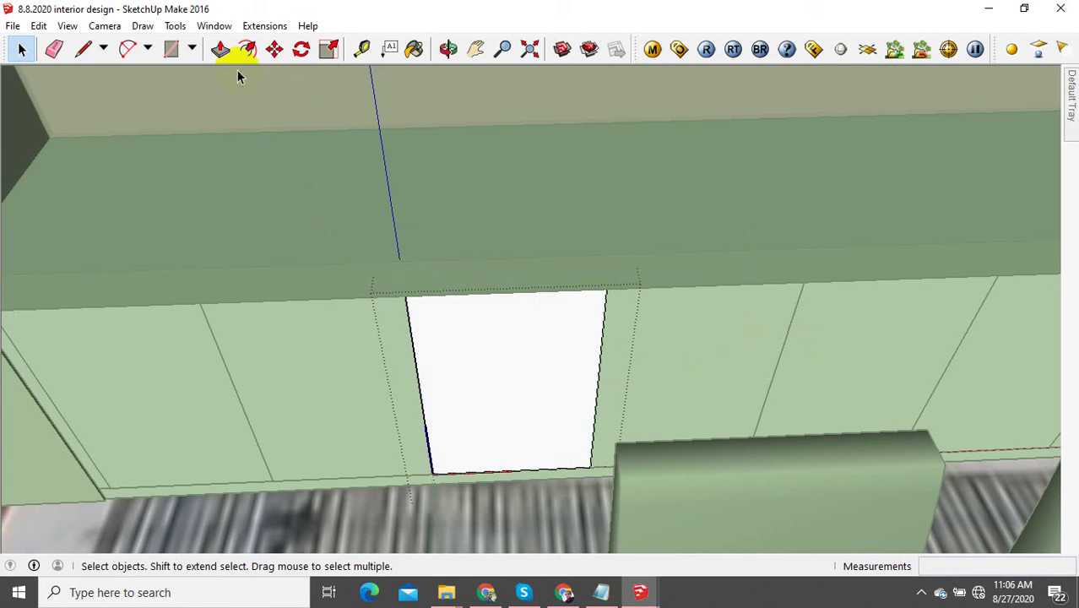
click(283, 49)
scroll(397, 294, up, 2)
middle_drag(402, 358, 407, 315)
scroll(420, 326, down, 1)
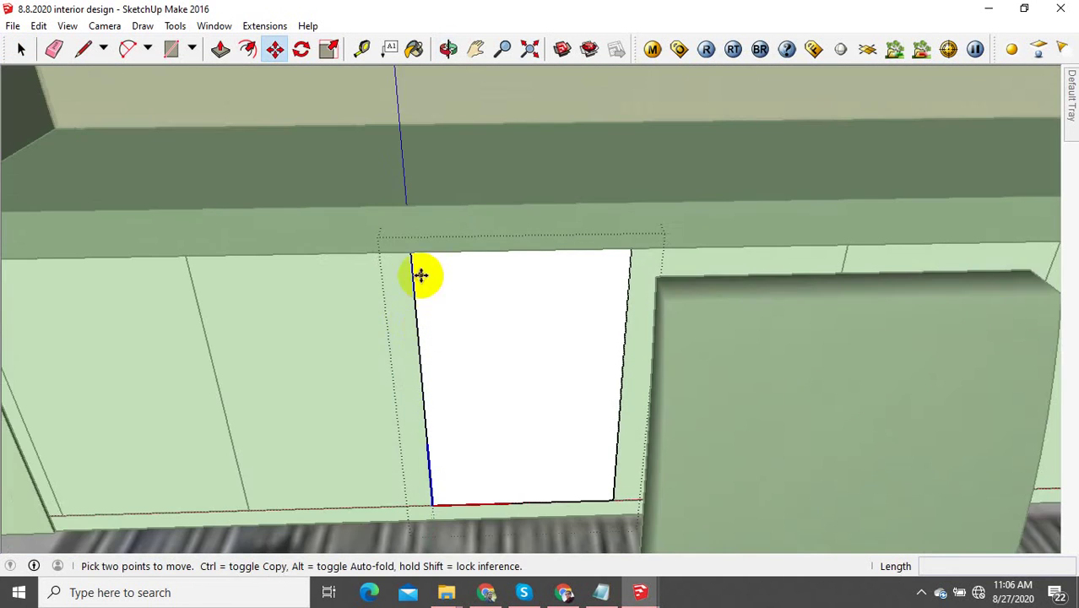
shift+middle_drag(420, 274, 473, 226)
click(459, 212)
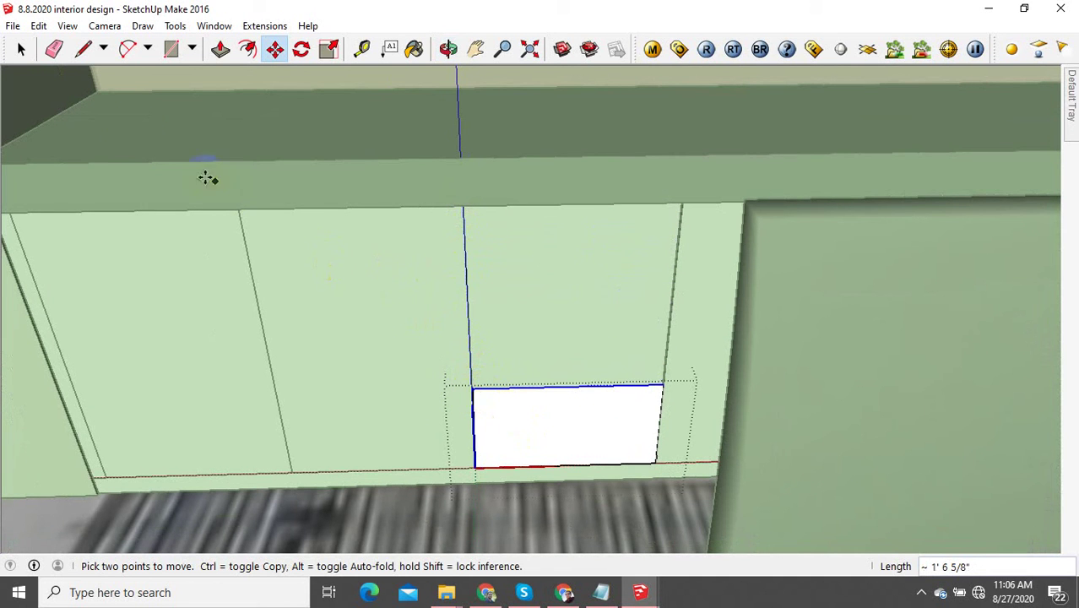
click(22, 48)
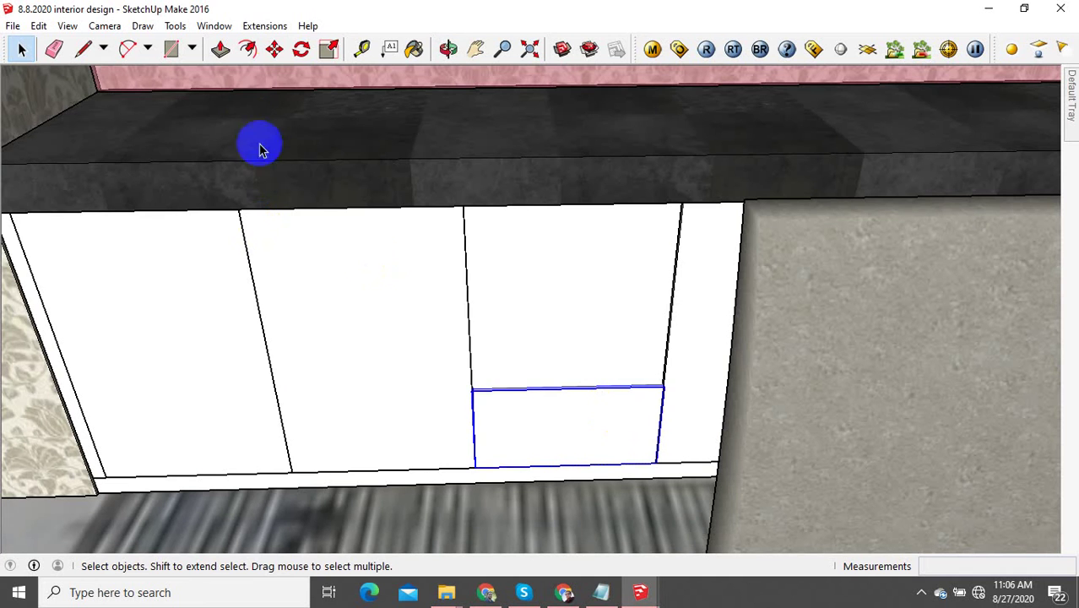
Step: Try stacking two copies of the drawer front upward, placing each directly above the previous one
click(275, 48)
key(ctrl)
click(475, 464)
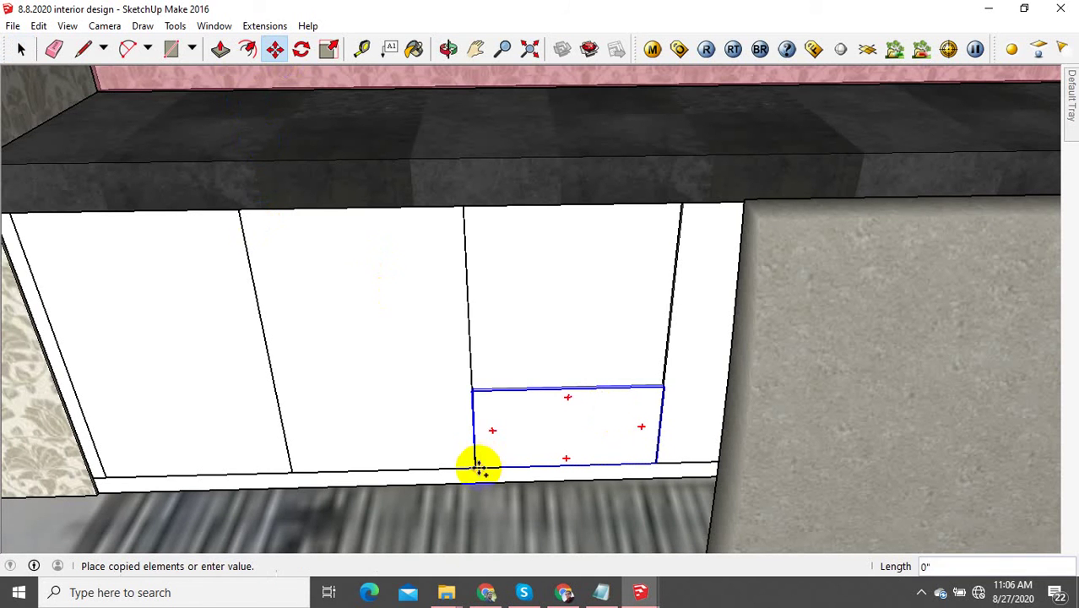
click(473, 392)
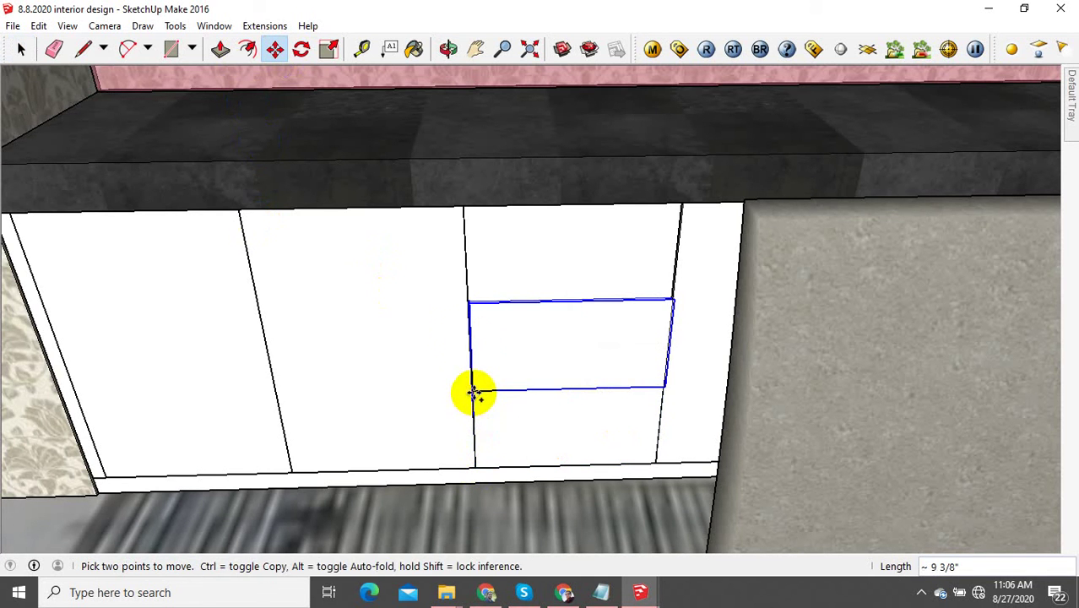
key(ctrl)
click(479, 396)
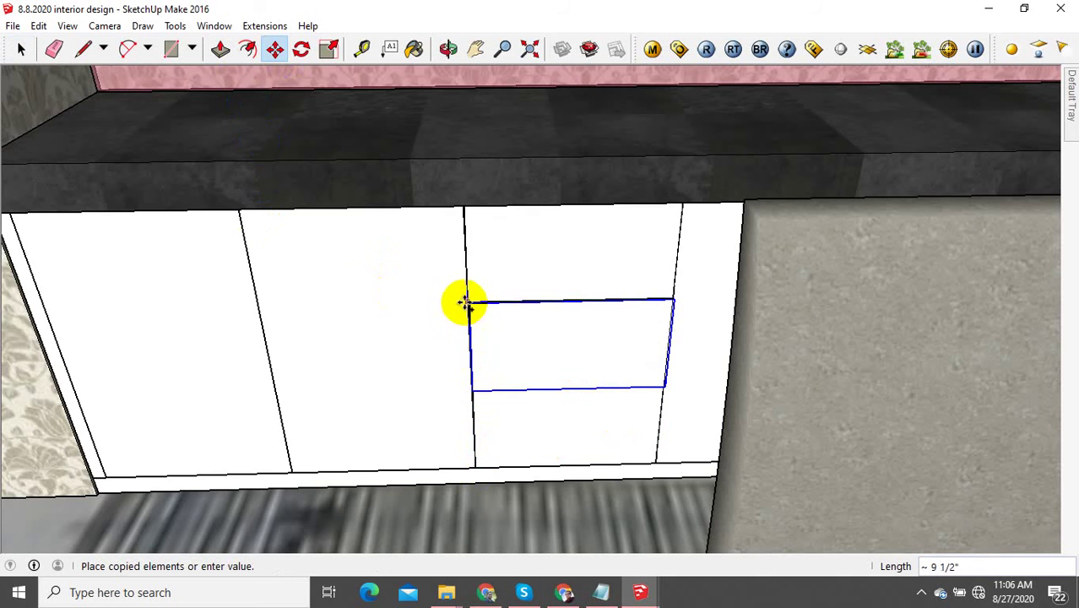
click(457, 302)
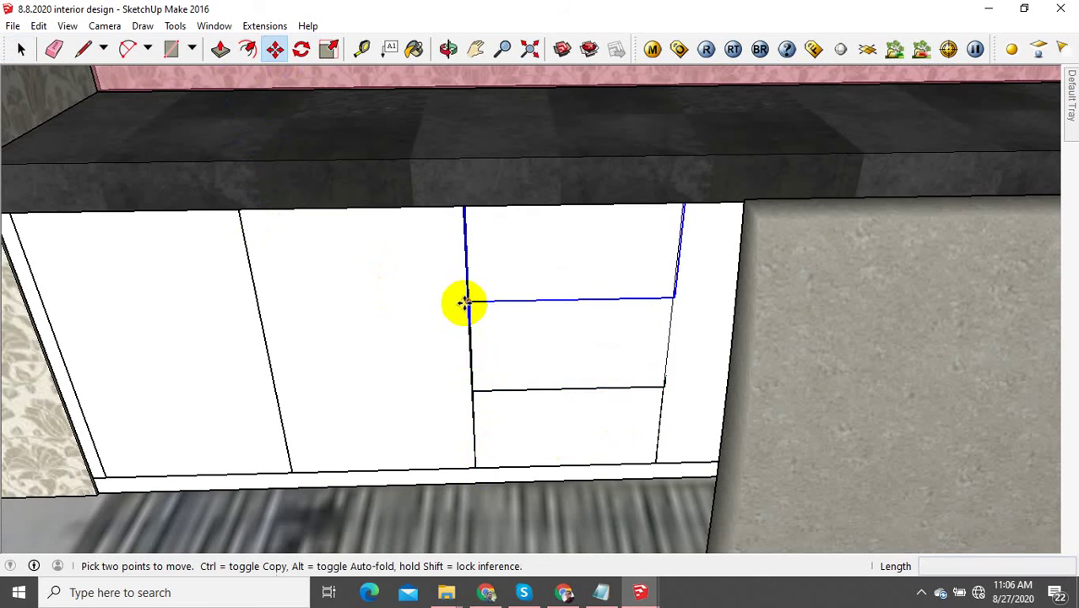
Step: Undo the stacked copies and try copying the drawer front upward again from its lower corner to its upper corner
scroll(460, 304, up, 6)
key(ctrl+z)
scroll(510, 422, down, 2)
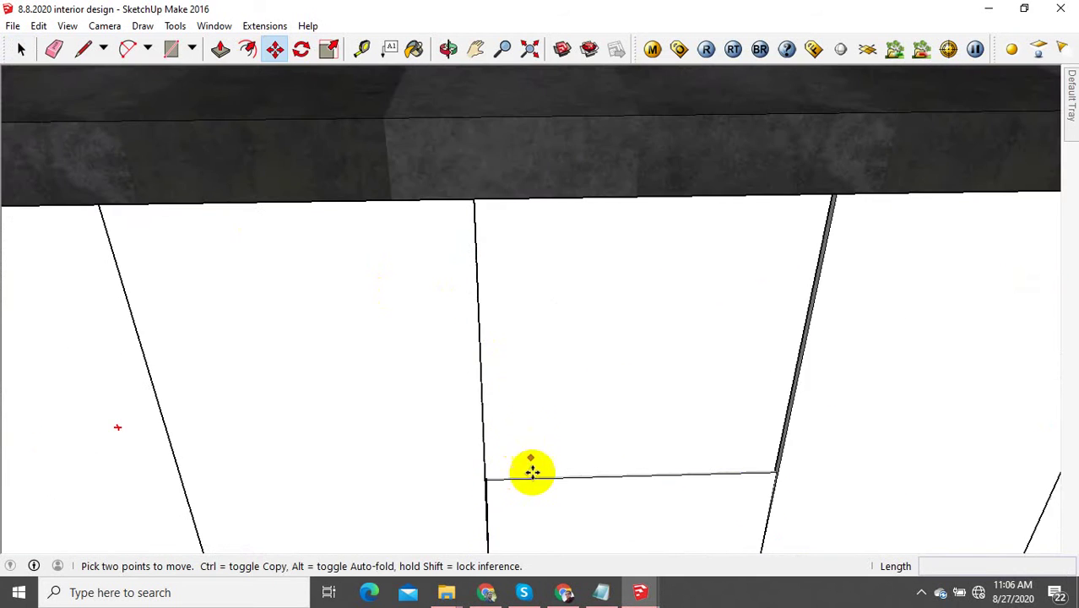
shift+middle_drag(519, 540, 523, 368)
scroll(497, 418, up, 2)
key(ctrl)
click(496, 431)
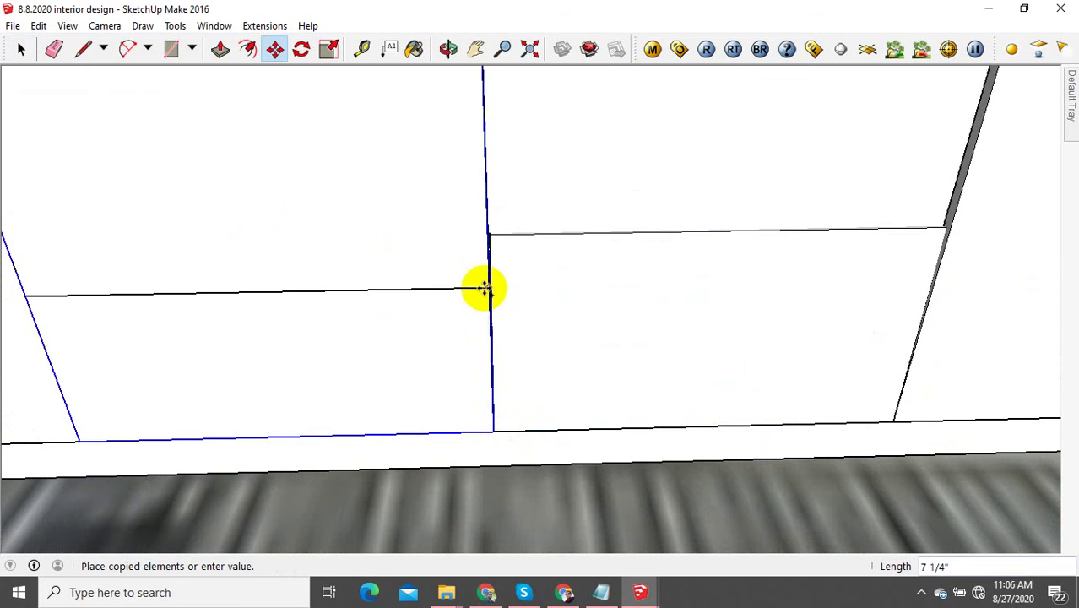
key(Escape)
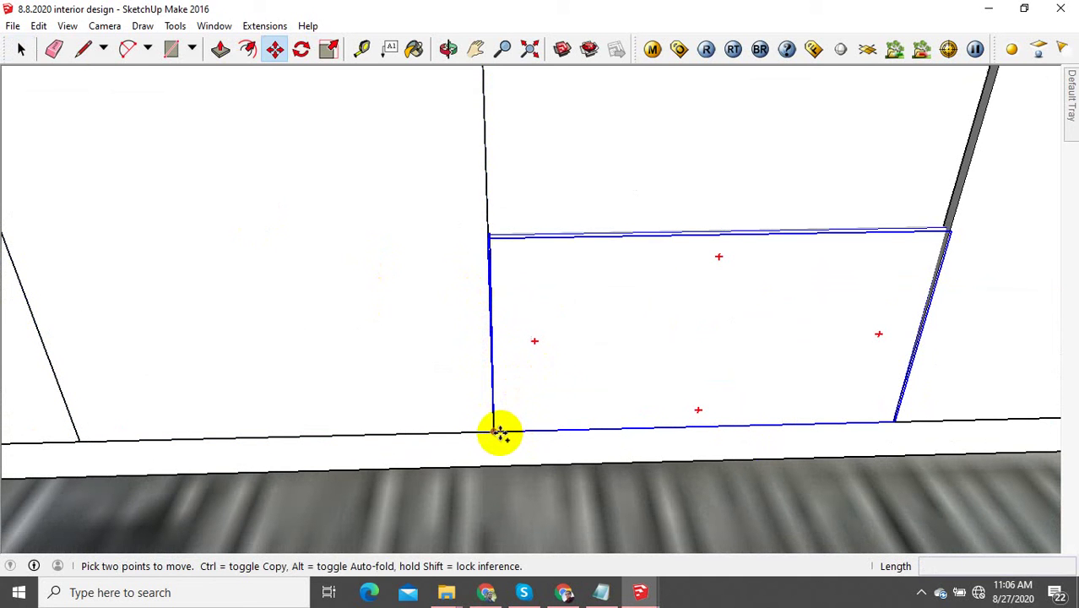
click(498, 432)
click(489, 239)
Step: Lower the top of the full-height third door panel by about 1' 7 1/4" to form a drawer front, and leave the component
scroll(492, 239, up, 3)
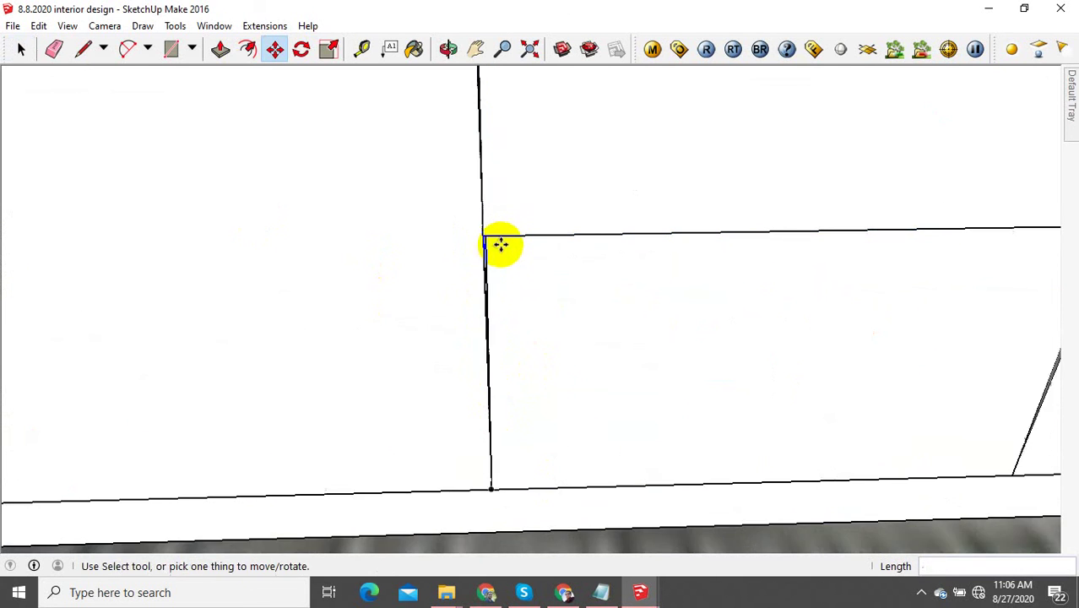
middle_drag(491, 235, 522, 182)
scroll(559, 350, down, 1)
middle_drag(560, 348, 567, 194)
middle_drag(514, 316, 501, 473)
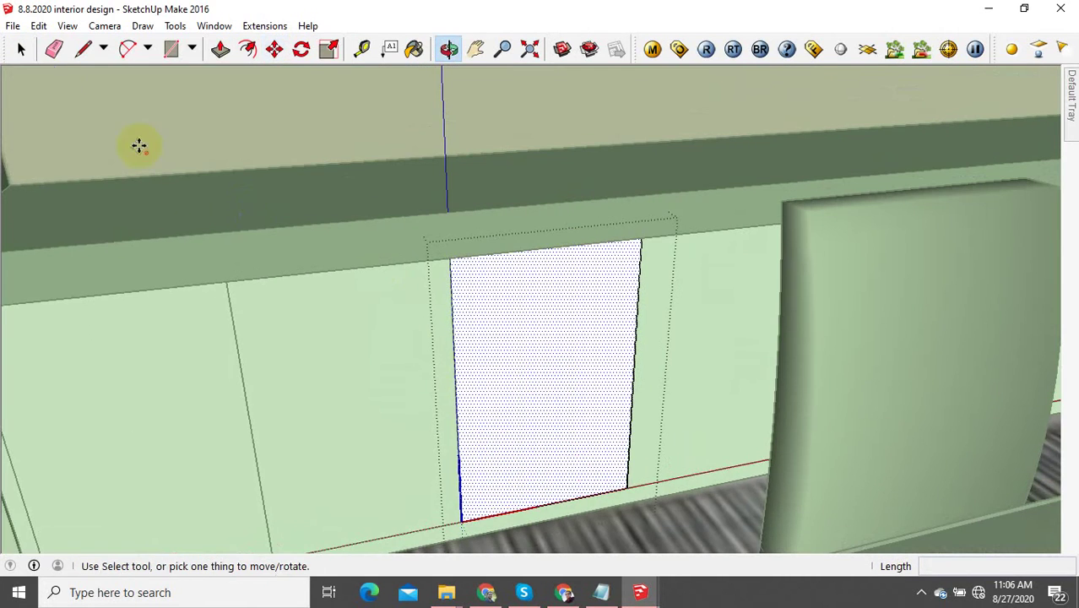
click(23, 49)
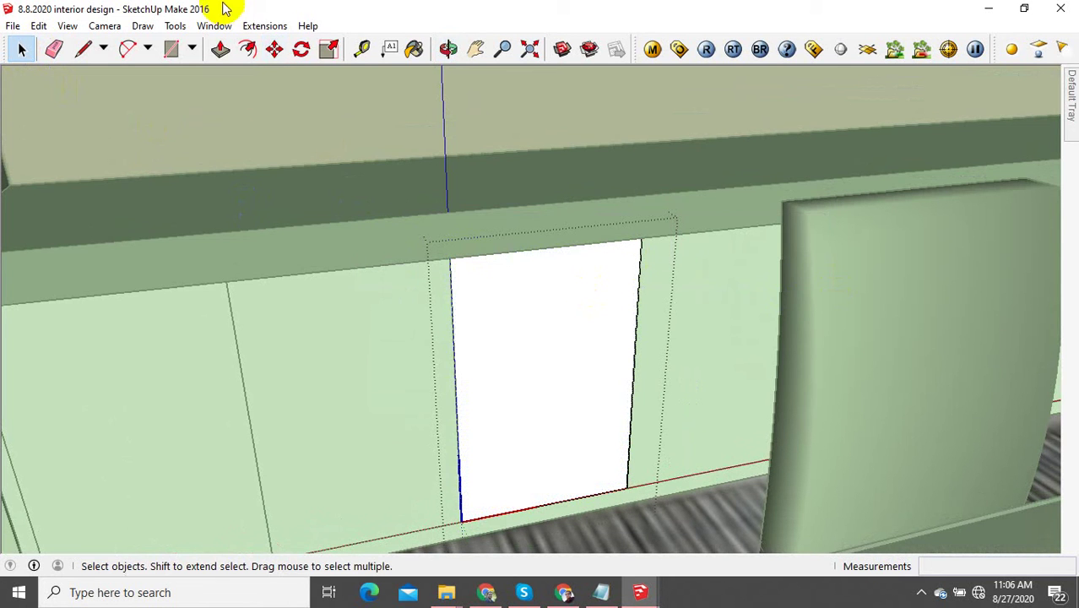
click(274, 49)
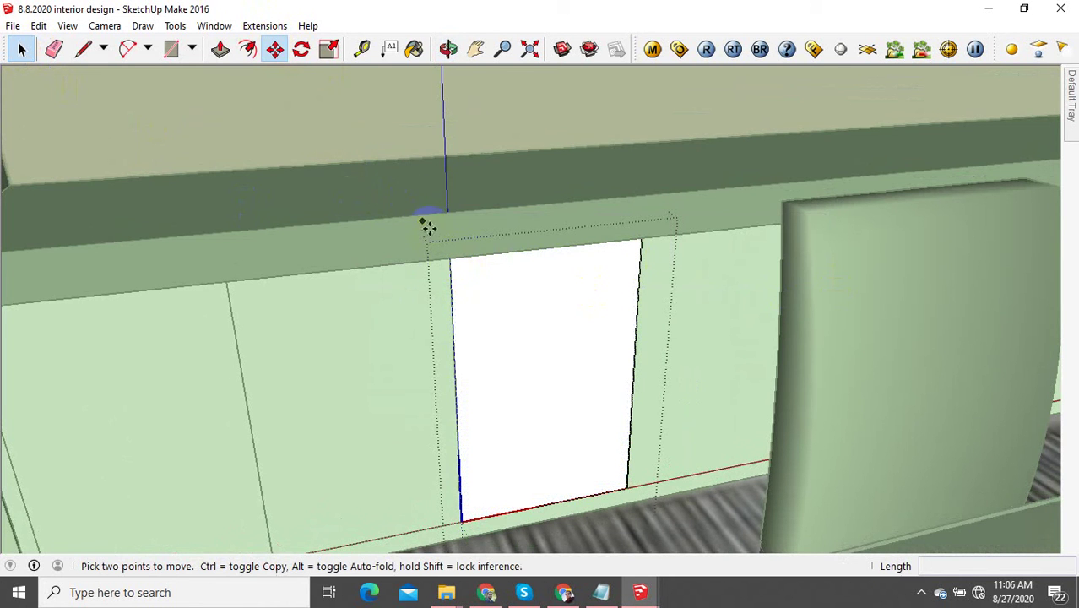
click(450, 266)
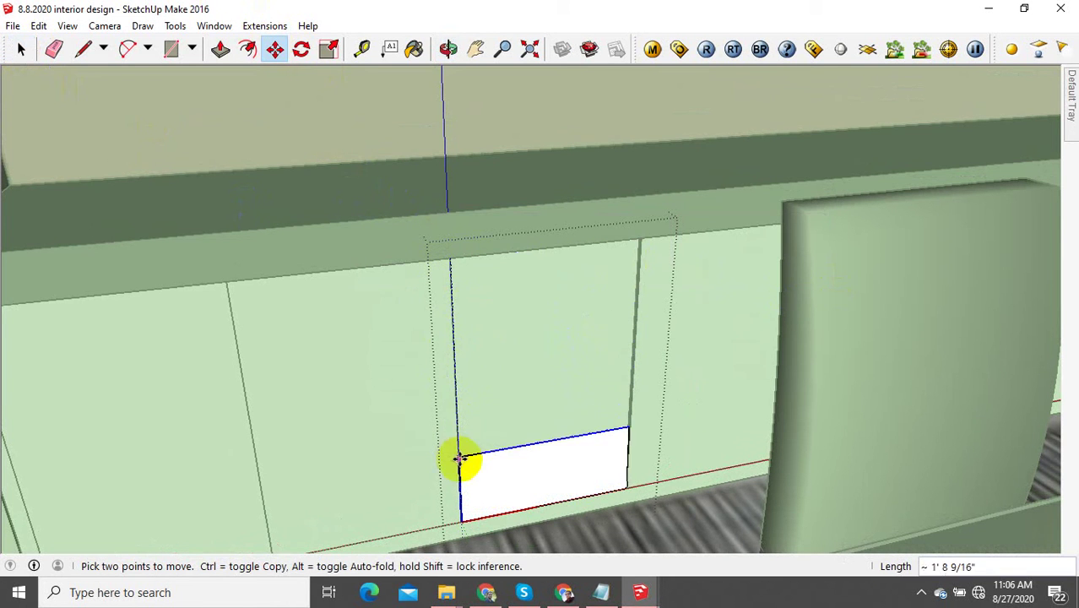
scroll(469, 470, up, 3)
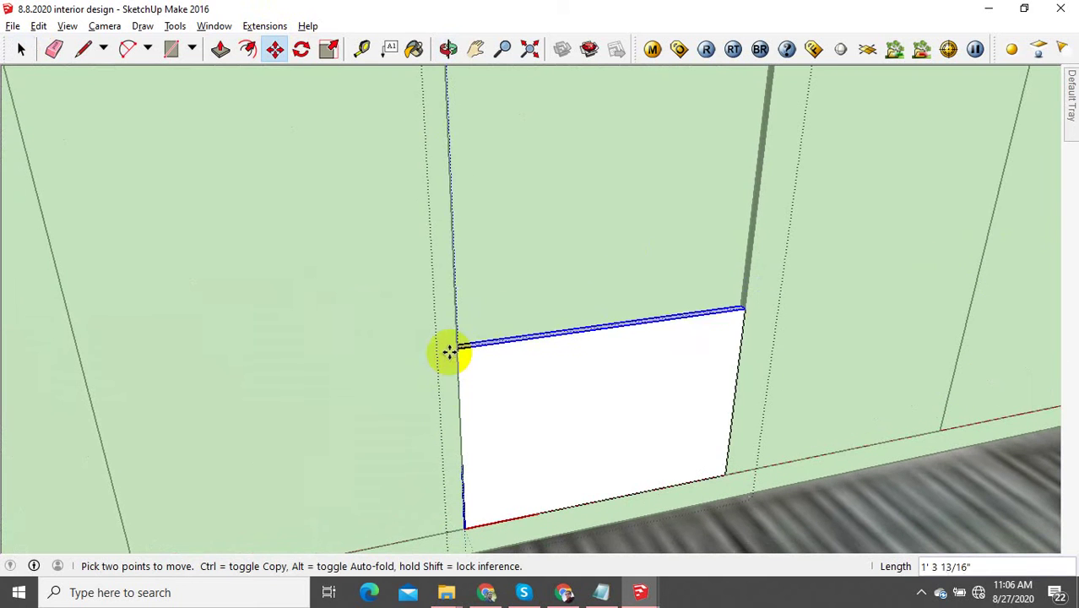
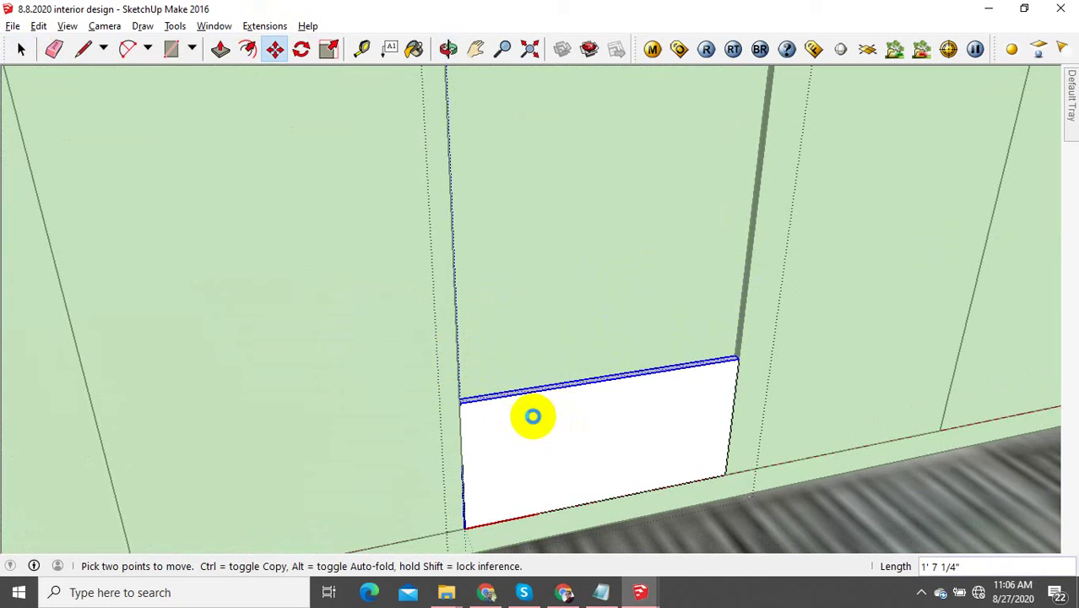
click(532, 416)
scroll(483, 397, down, 1)
click(21, 49)
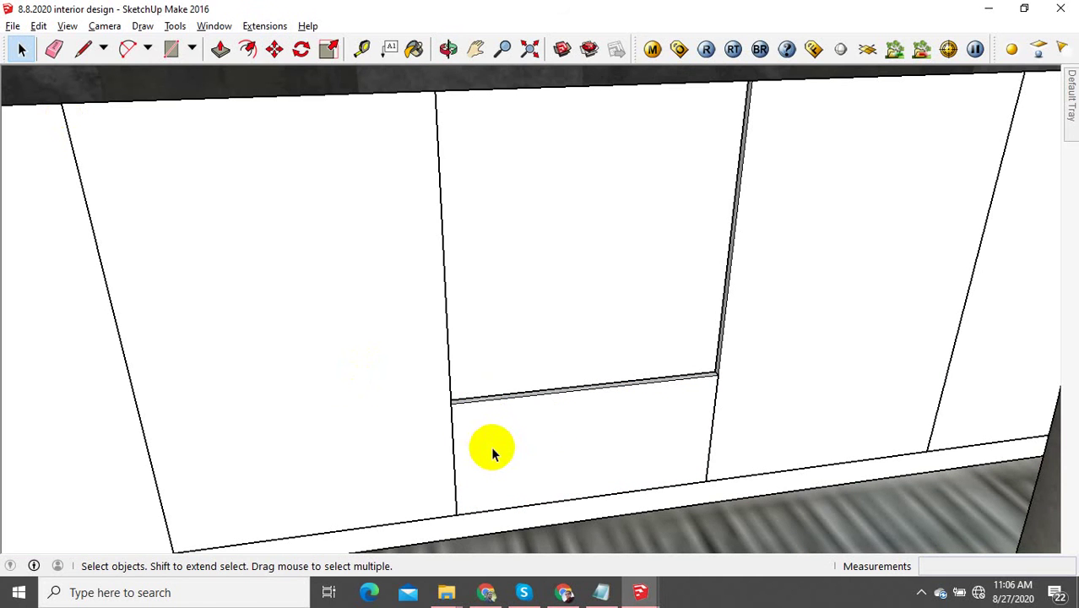
Step: Copy the drawer front upward twice, 8 3/4" apart, to stack three drawer fronts in the bay
click(275, 49)
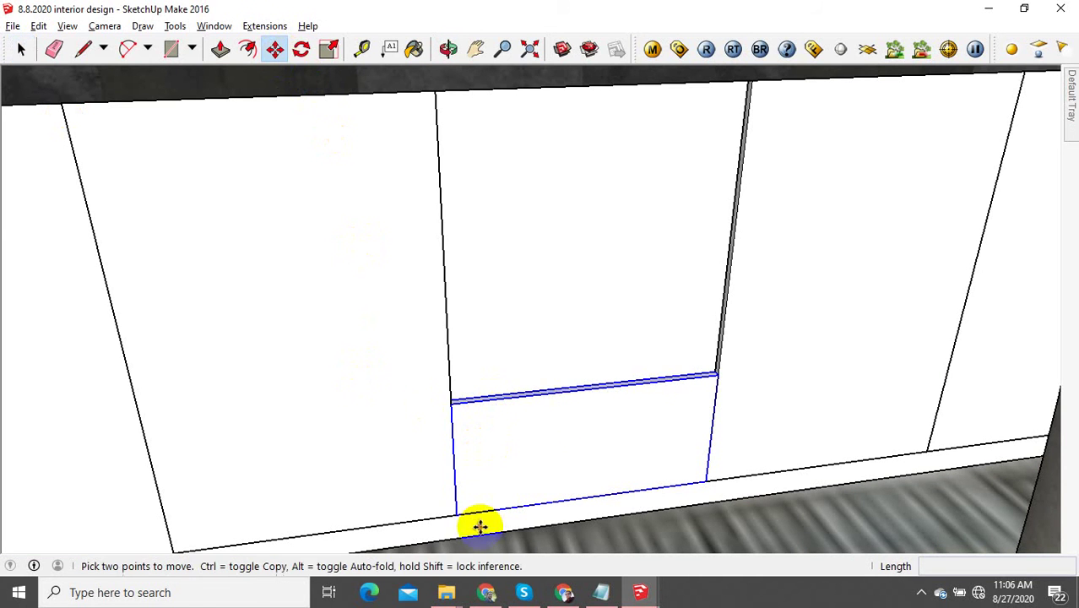
key(ctrl)
click(458, 513)
click(453, 407)
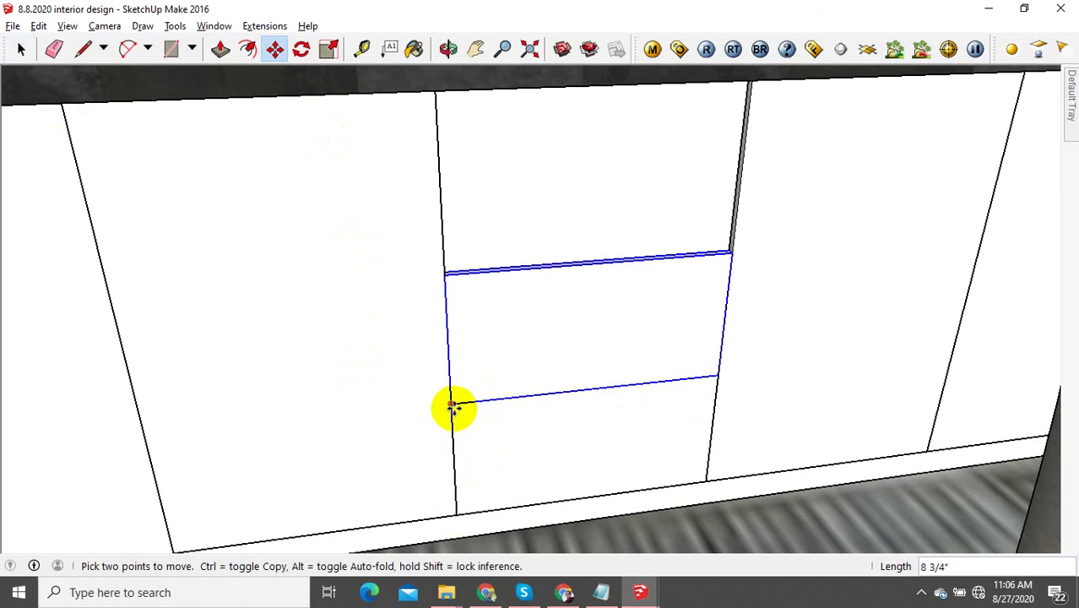
click(453, 405)
click(445, 275)
scroll(483, 373, down, 4)
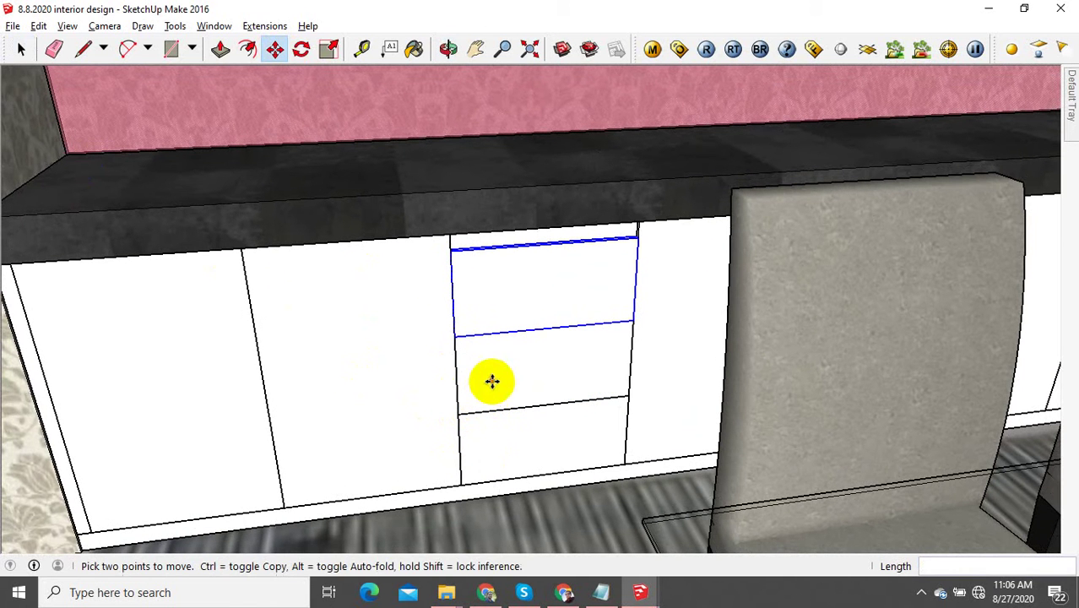
Step: Scale the three stacked drawer fronts together vertically by about 1.07 so they reach the underside of the countertop
click(21, 49)
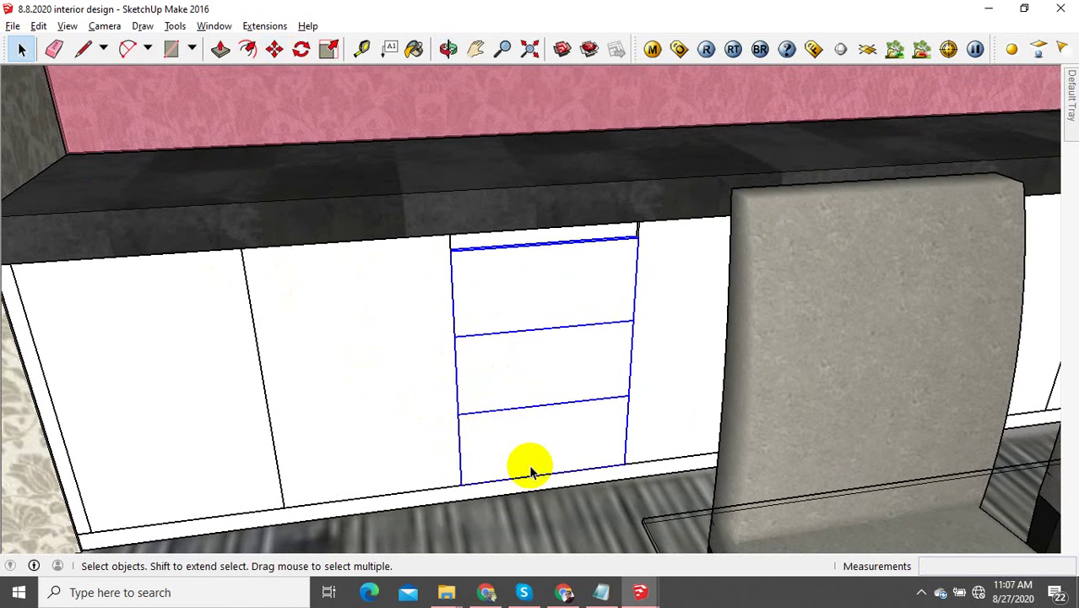
key(s)
scroll(540, 245, up, 8)
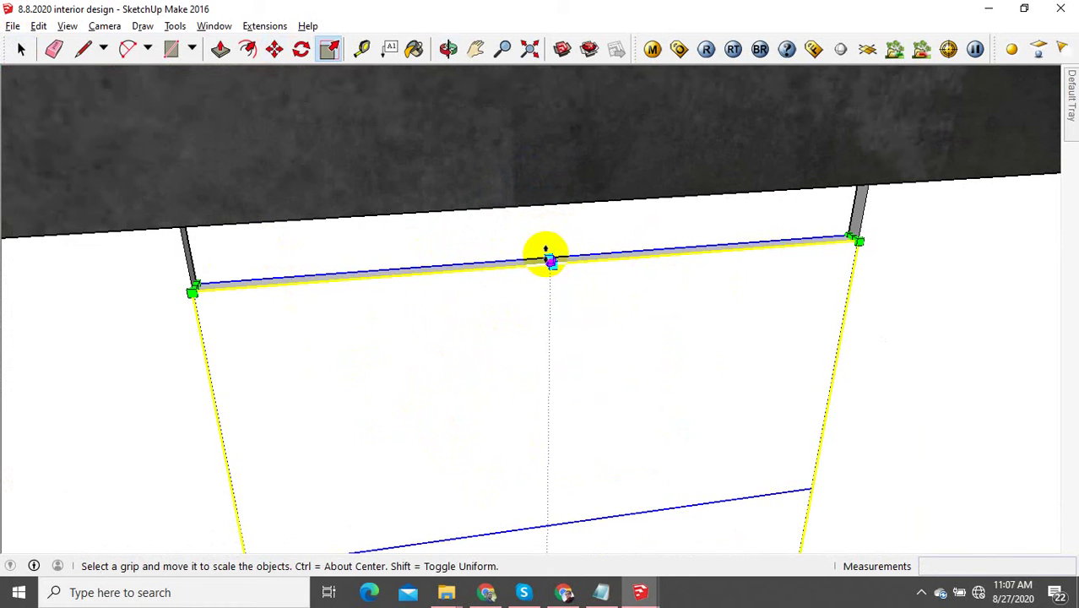
drag(549, 259, 874, 197)
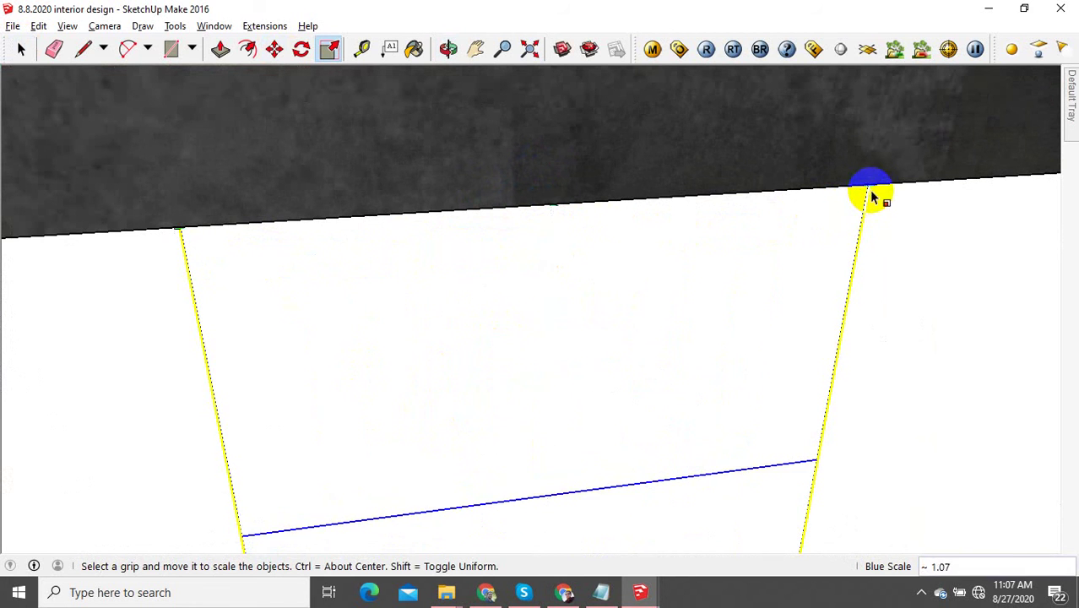
click(919, 595)
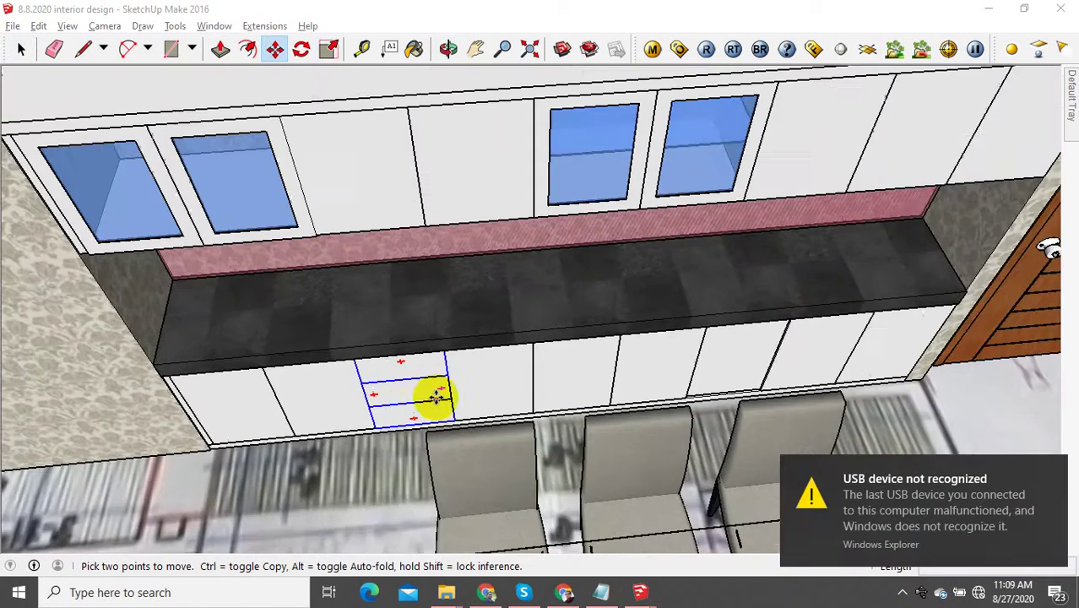
scroll(434, 400, up, 5)
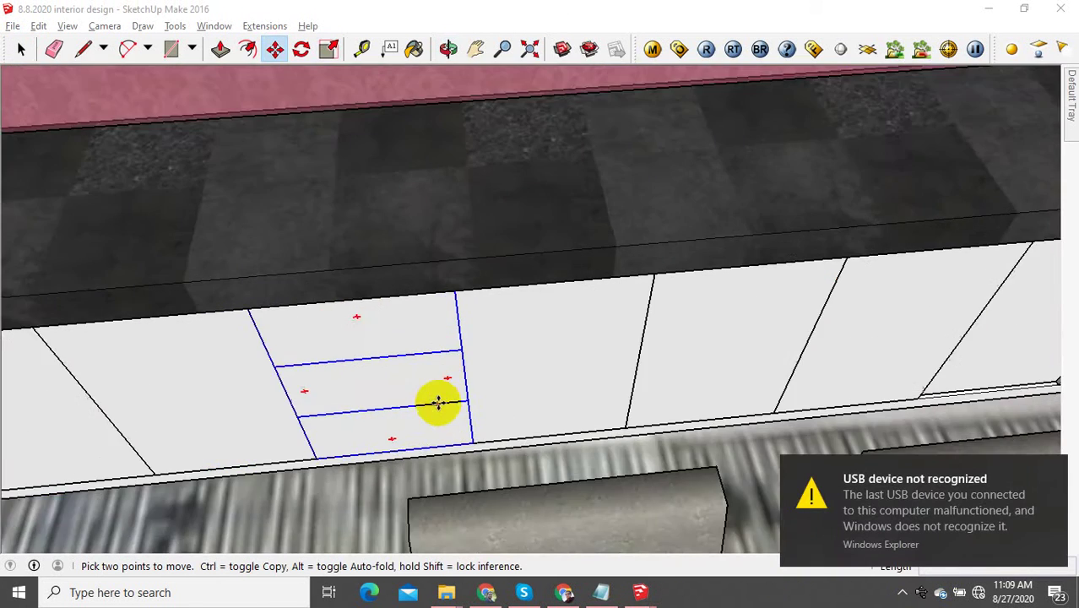
scroll(483, 458, down, 5)
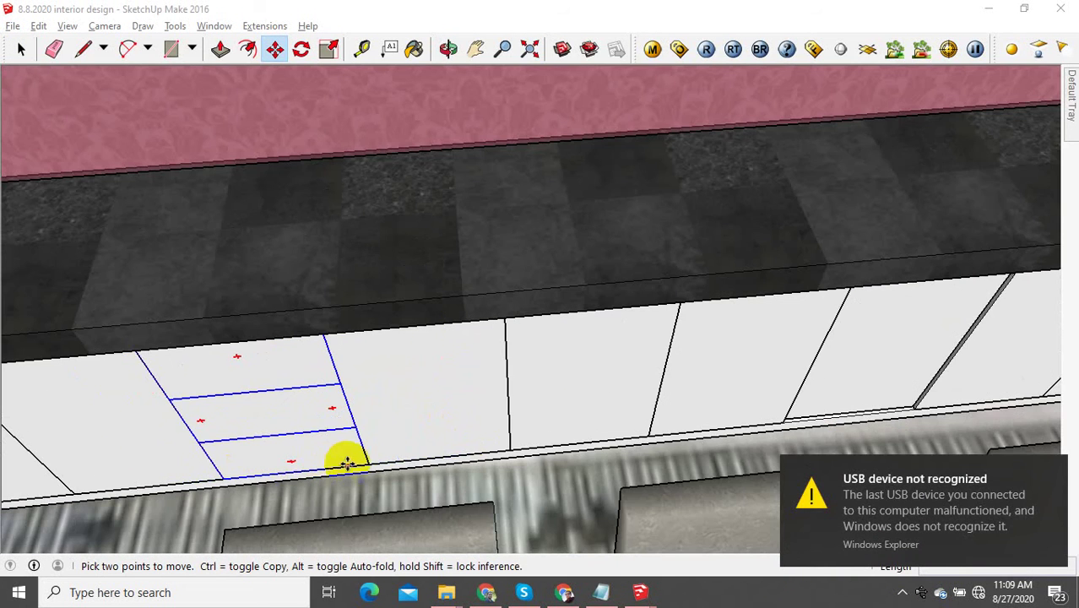
Step: Copy the three stacked drawer fronts along the base cabinet into the third bay from the end near the wooden door
click(364, 458)
key(ctrl)
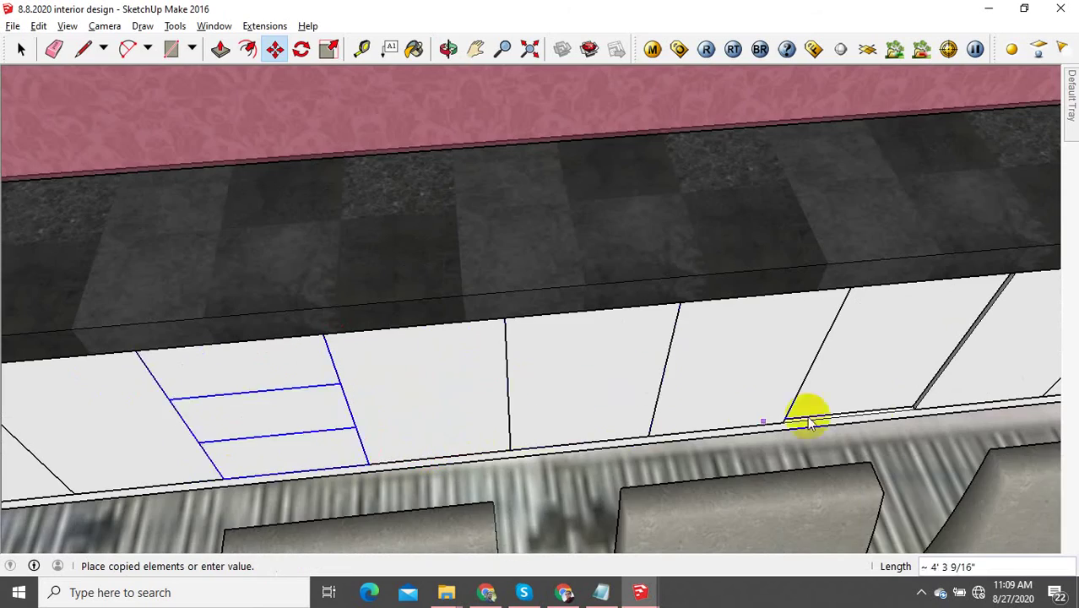
scroll(844, 414, up, 3)
click(935, 405)
scroll(582, 415, down, 6)
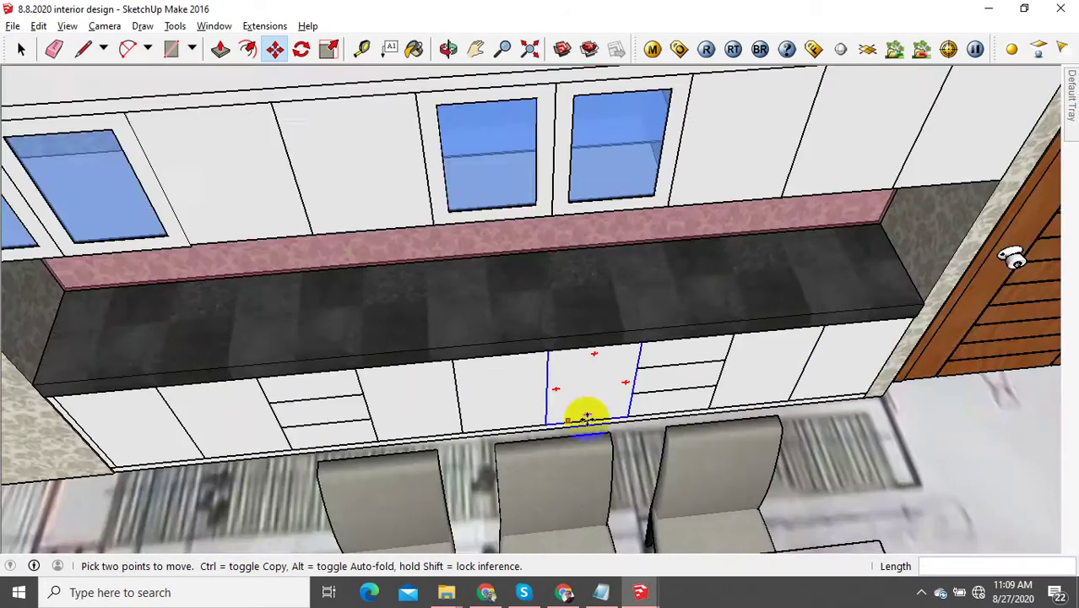
click(21, 49)
scroll(501, 152, down, 6)
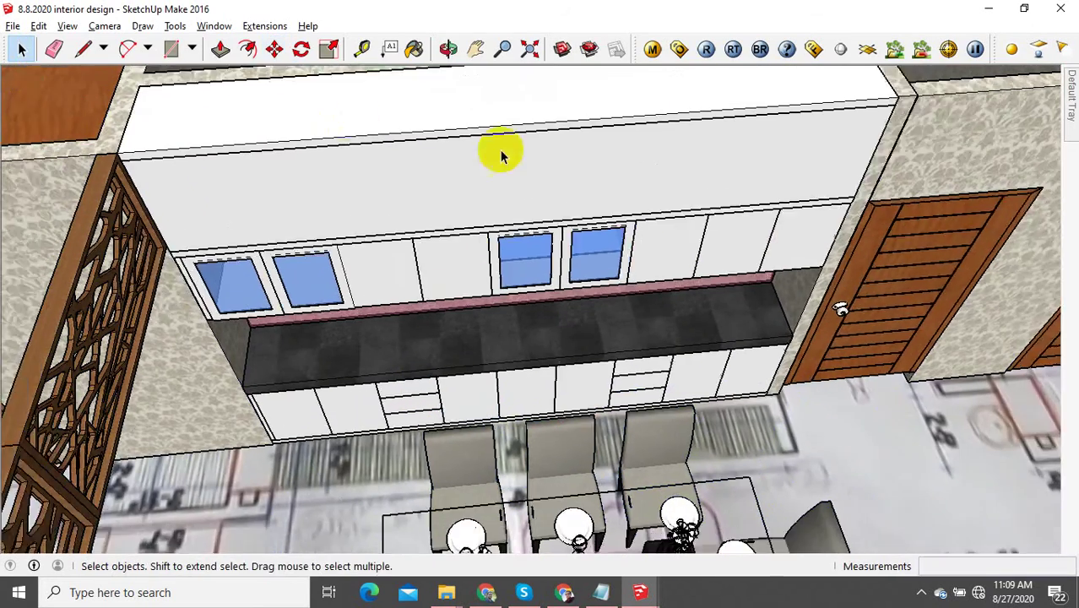
Step: Sample the brown wood material from the top of the neighbouring wardrobe and paint the cabinet's top and upper front with it
scroll(667, 321, down, 3)
middle_drag(586, 354, 644, 328)
middle_drag(709, 291, 678, 341)
middle_drag(845, 250, 901, 228)
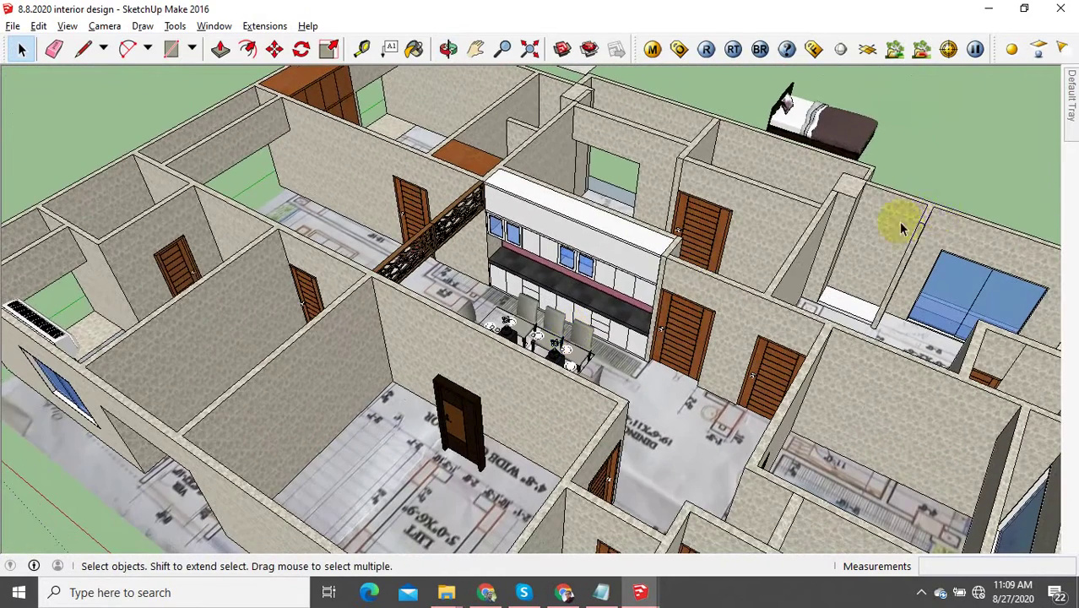
mouse_move(1069, 76)
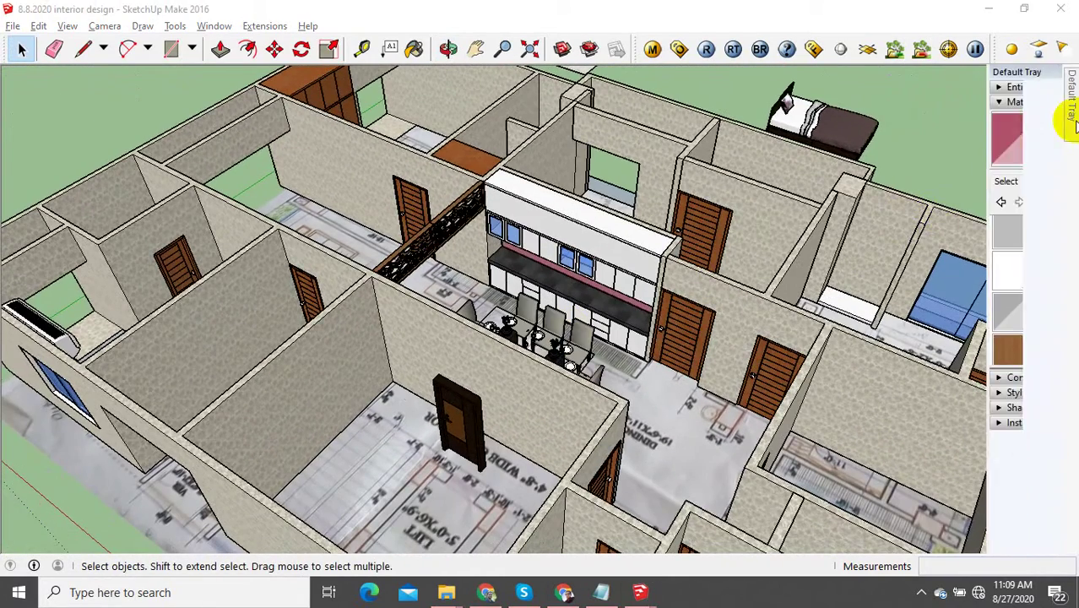
click(1054, 179)
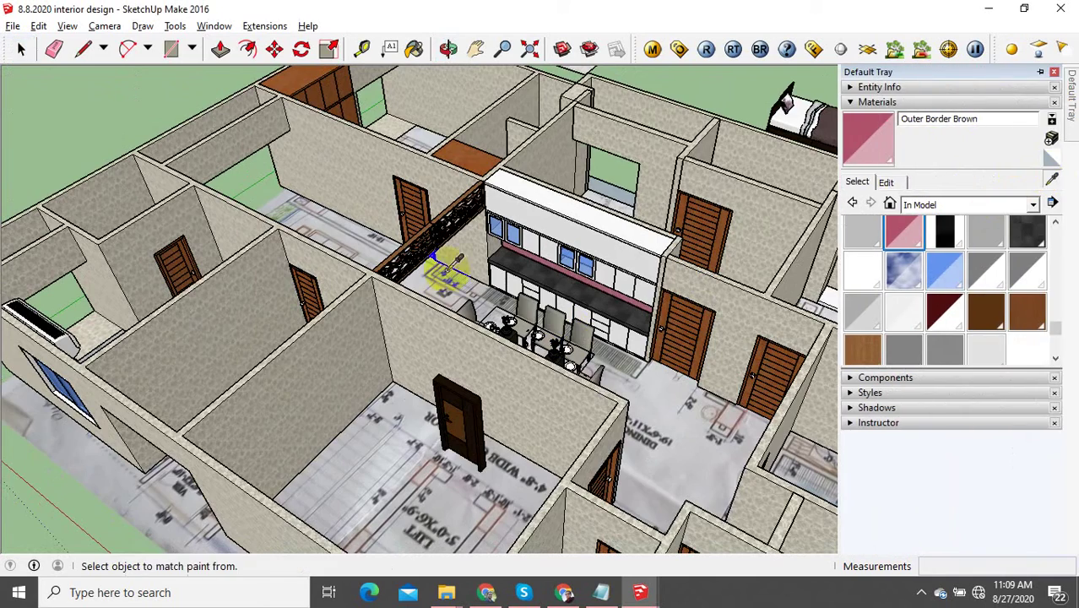
scroll(453, 220, up, 6)
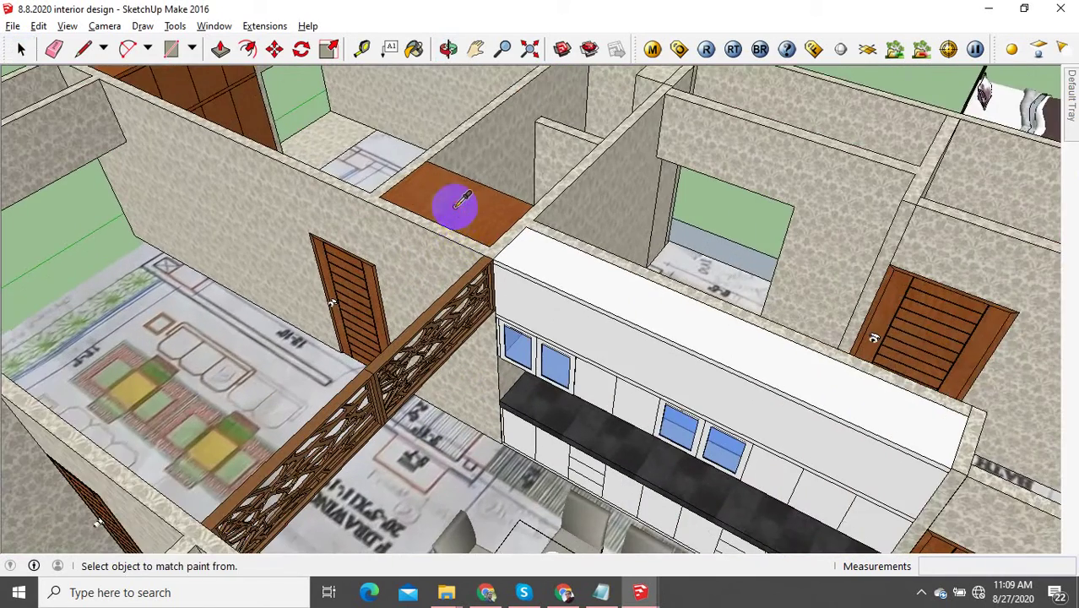
click(460, 199)
mouse_move(461, 200)
middle_down()
mouse_move(624, 304)
mouse_move(576, 247)
middle_up()
click(583, 233)
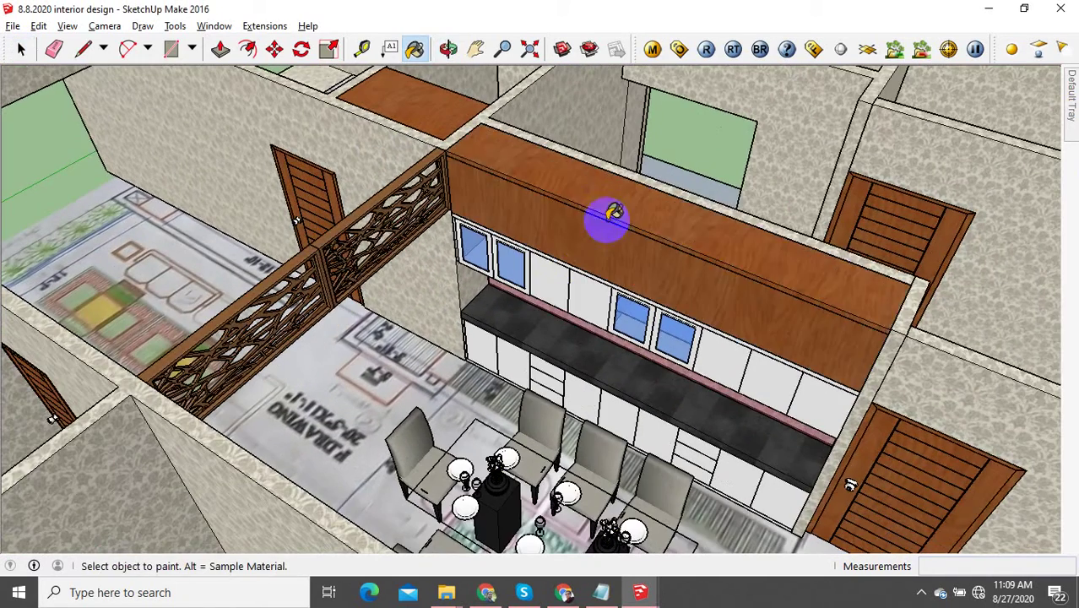
Step: Paint the first pair of glass door frames and the two door panels beside them with the brown wood
mouse_move(607, 212)
middle_down()
mouse_move(554, 309)
mouse_move(578, 279)
middle_up()
scroll(561, 245, up, 2)
click(557, 250)
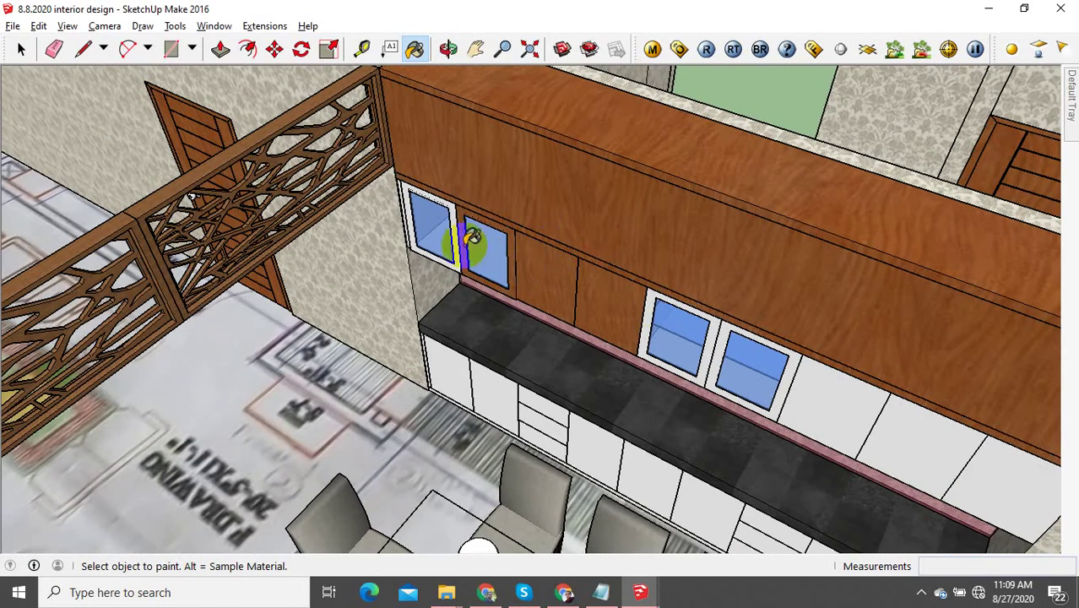
scroll(422, 191, up, 4)
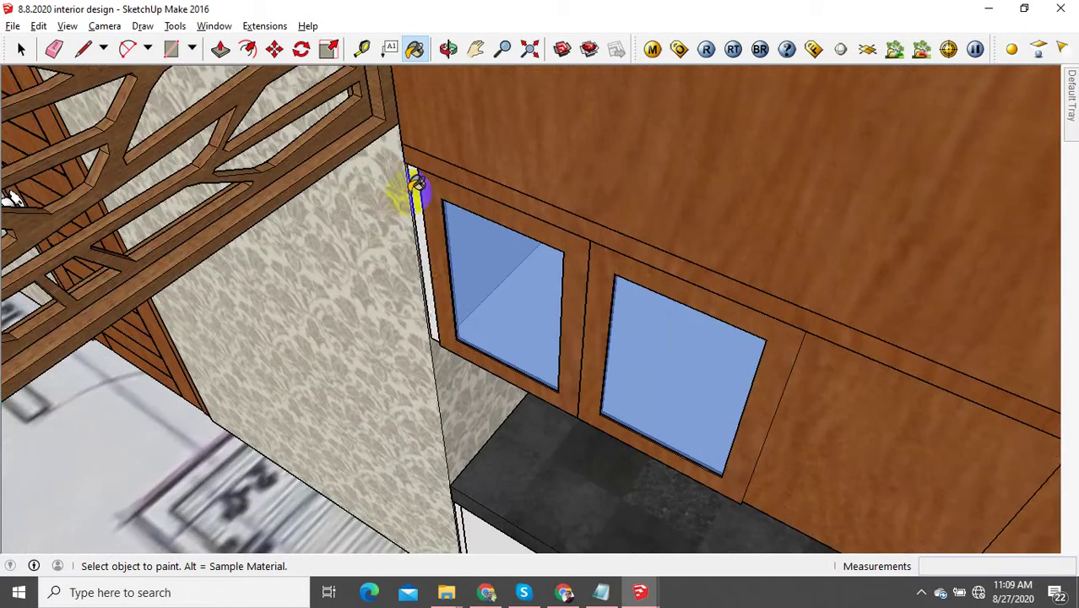
scroll(456, 314, down, 4)
shift+middle_drag(535, 460, 360, 249)
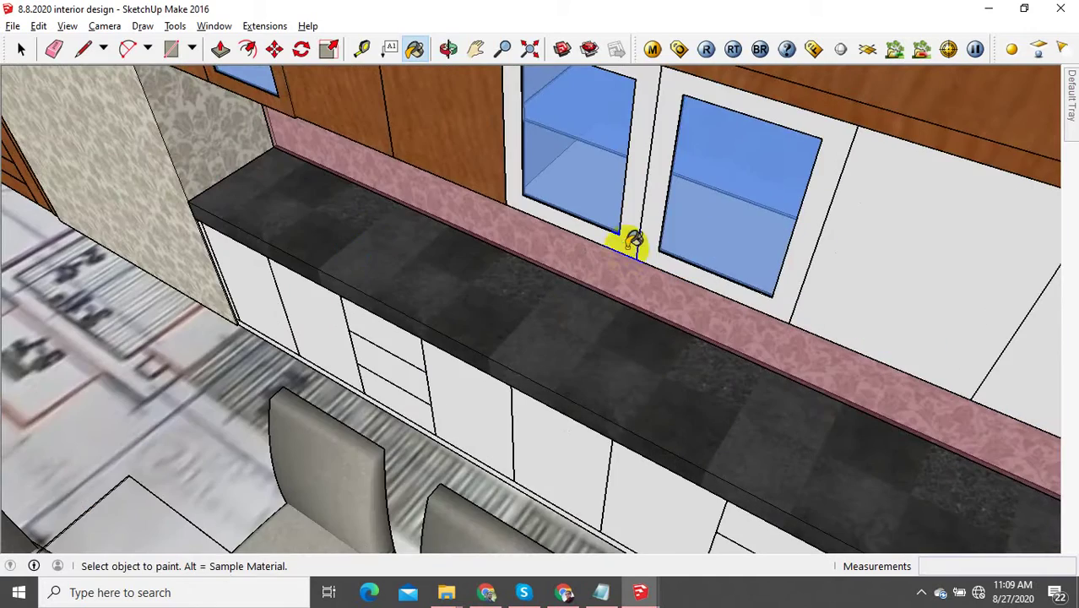
Step: Paint the second pair of glass door frames and the remaining upper door panels with the brown wood
click(646, 236)
click(636, 210)
scroll(460, 288, down, 3)
middle_drag(452, 290, 627, 246)
click(627, 246)
click(720, 245)
click(775, 285)
Step: Paint the base cabinet's door panels, both drawer stacks and the base strip with the brown wood
mouse_move(667, 464)
middle_down()
mouse_move(703, 453)
mouse_move(728, 411)
middle_up()
click(667, 384)
click(591, 346)
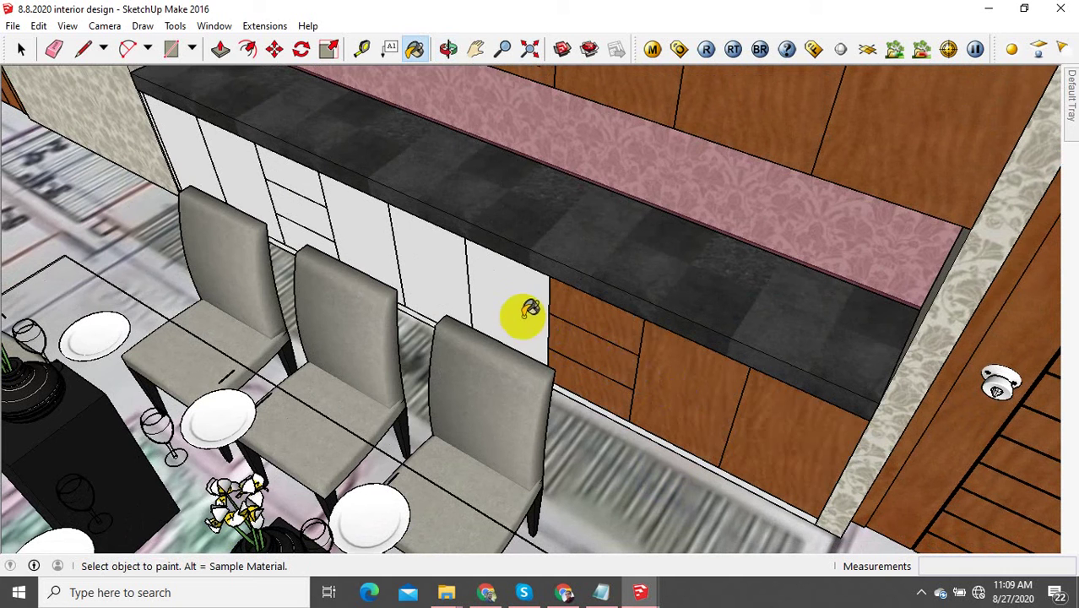
click(387, 245)
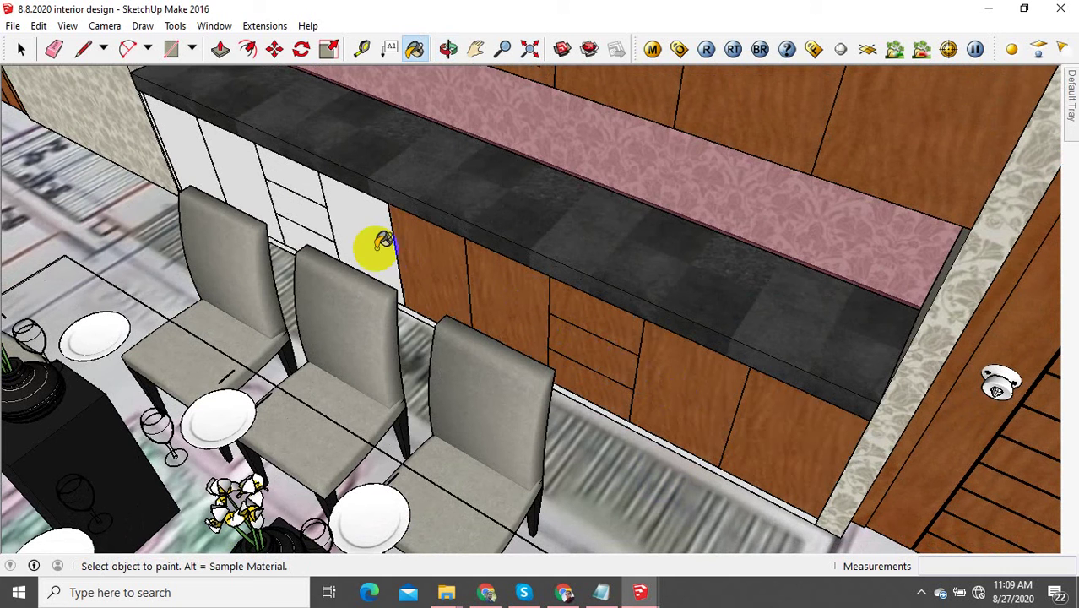
scroll(116, 116, up, 4)
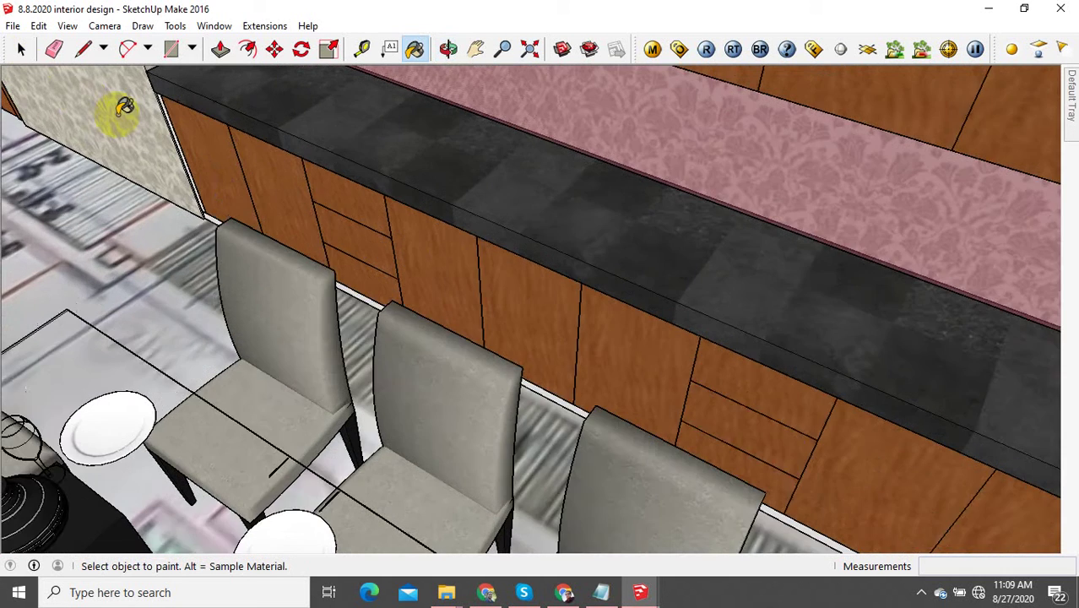
scroll(240, 254, up, 3)
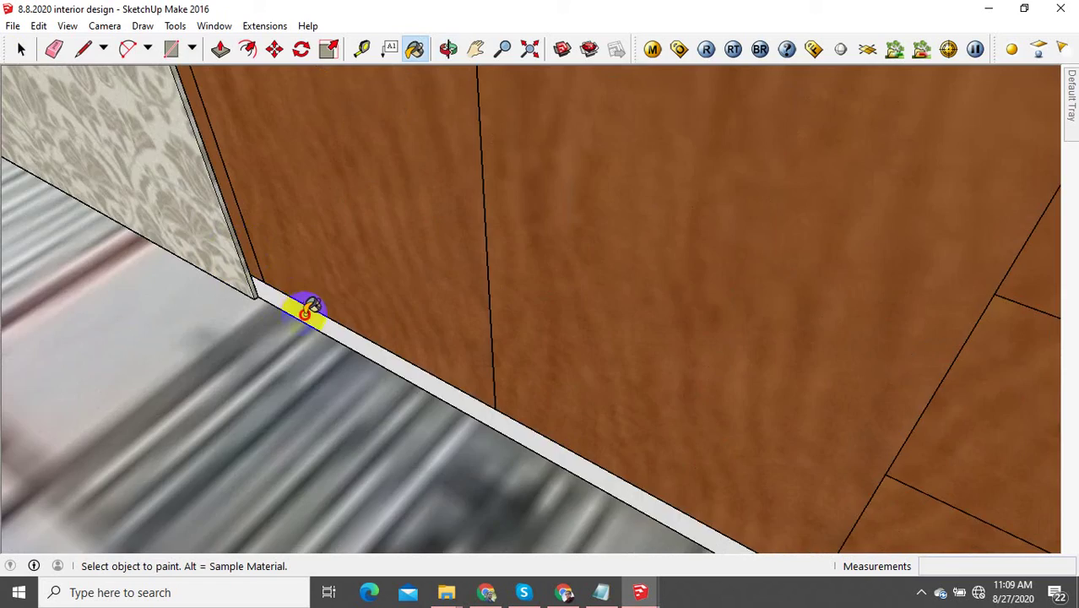
scroll(306, 310, down, 12)
Step: Move the bed from outside the house about 35' 9" by its headboard-side lower corner into the master bedroom beside the wardrobe
key(alt)
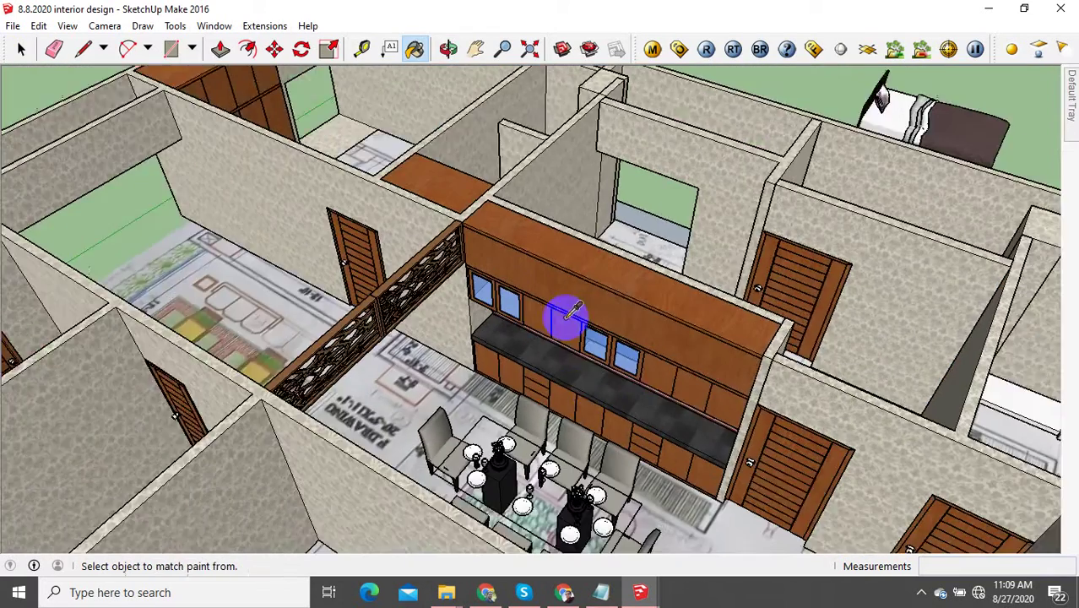
mouse_move(570, 312)
middle_down()
mouse_move(562, 325)
mouse_move(93, 219)
middle_up()
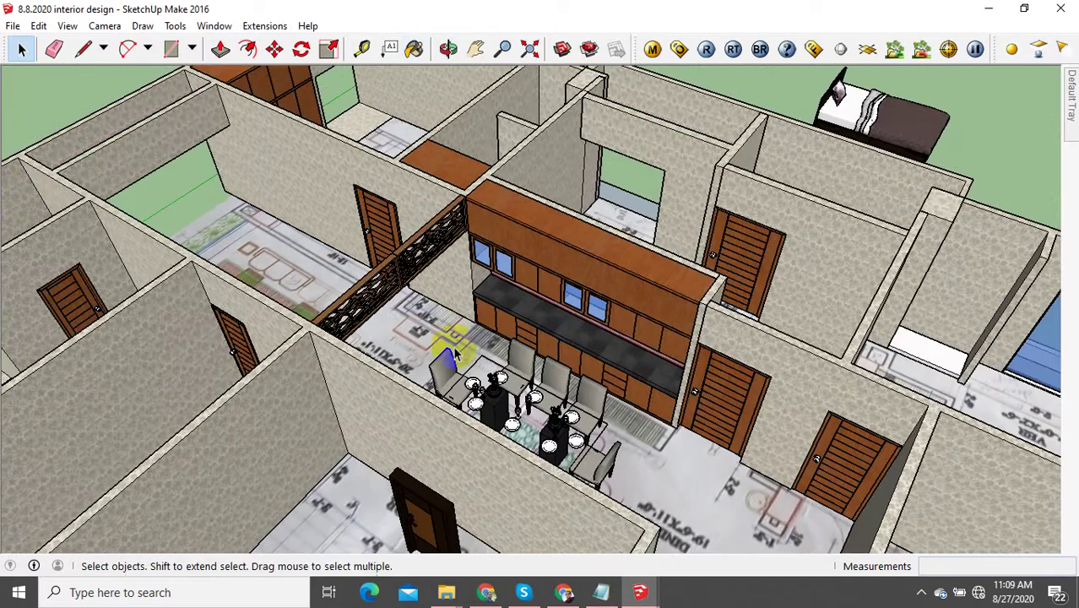
middle_drag(456, 353, 734, 163)
shift+middle_drag(742, 224, 739, 301)
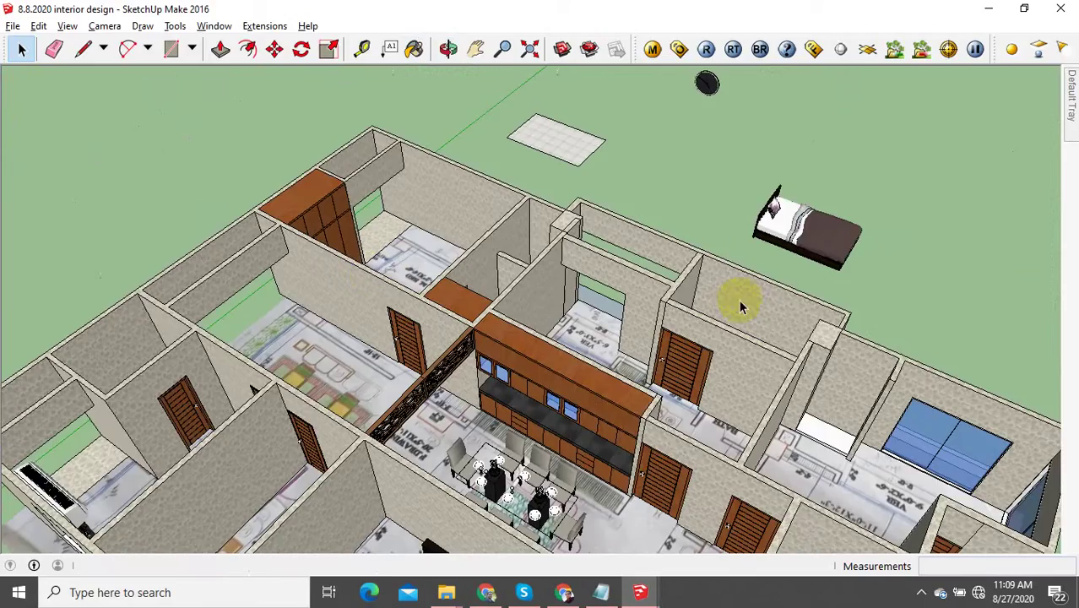
middle_drag(401, 290, 460, 283)
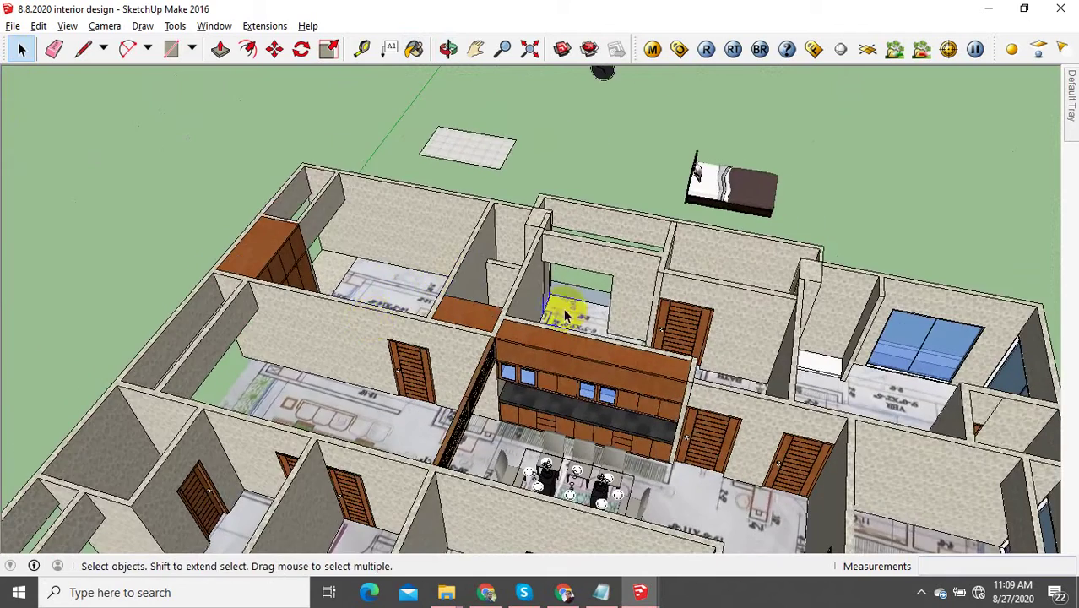
shift+middle_drag(565, 310, 638, 355)
scroll(725, 226, up, 1)
drag(925, 149, 786, 230)
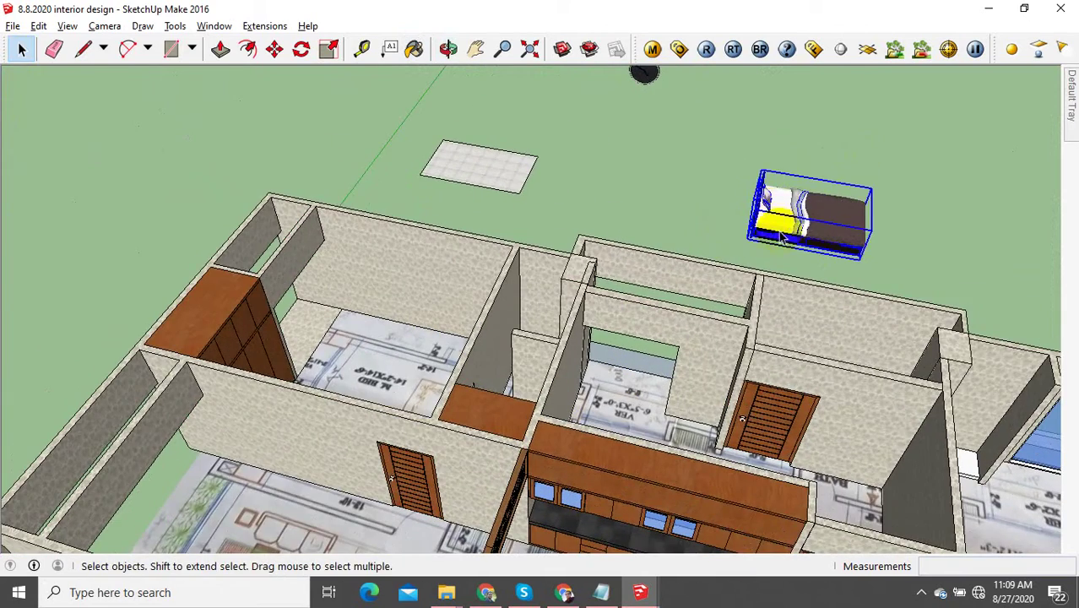
middle_drag(782, 238, 453, 119)
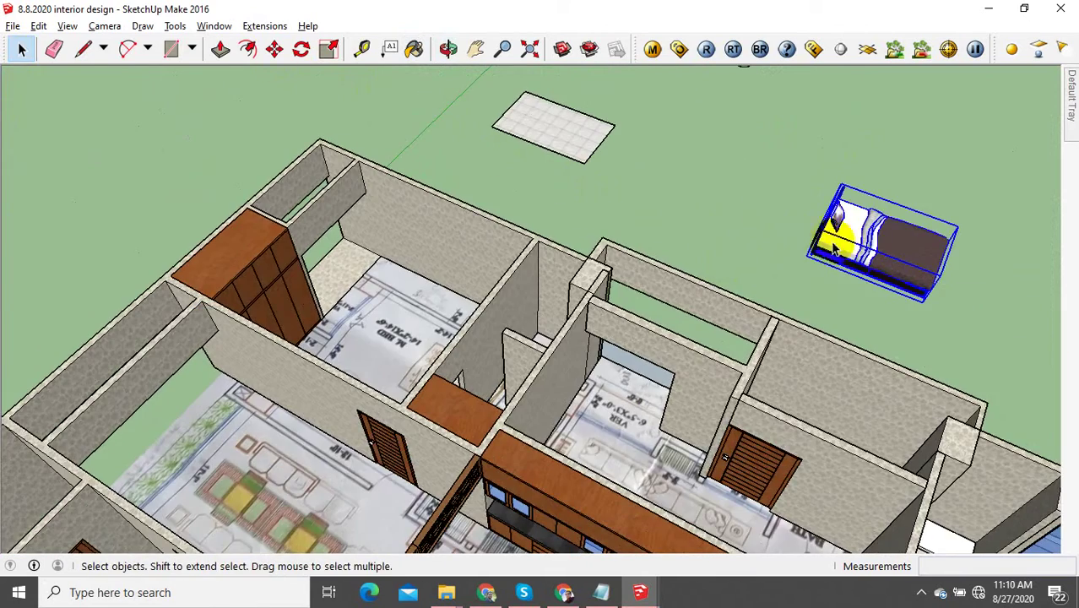
middle_drag(404, 124, 622, 124)
click(276, 54)
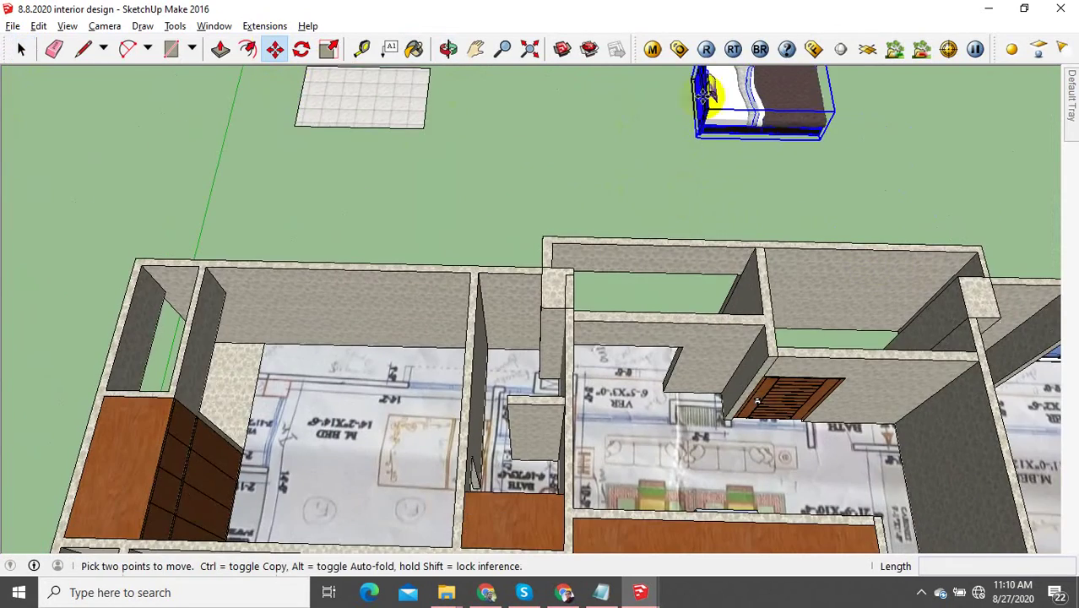
click(699, 124)
middle_drag(422, 441, 447, 480)
scroll(448, 480, up, 3)
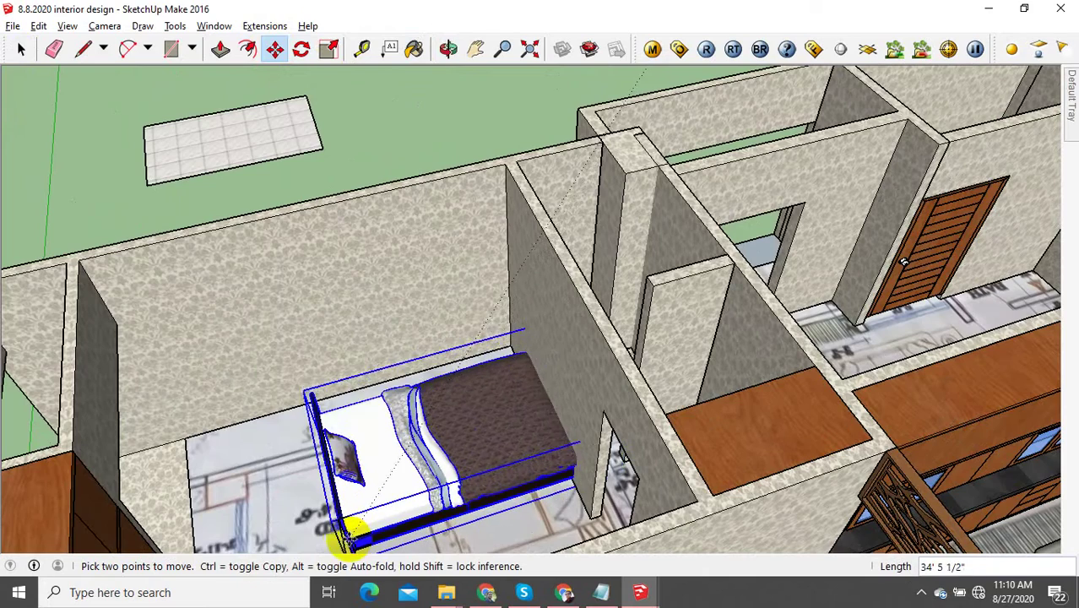
scroll(309, 534, down, 1)
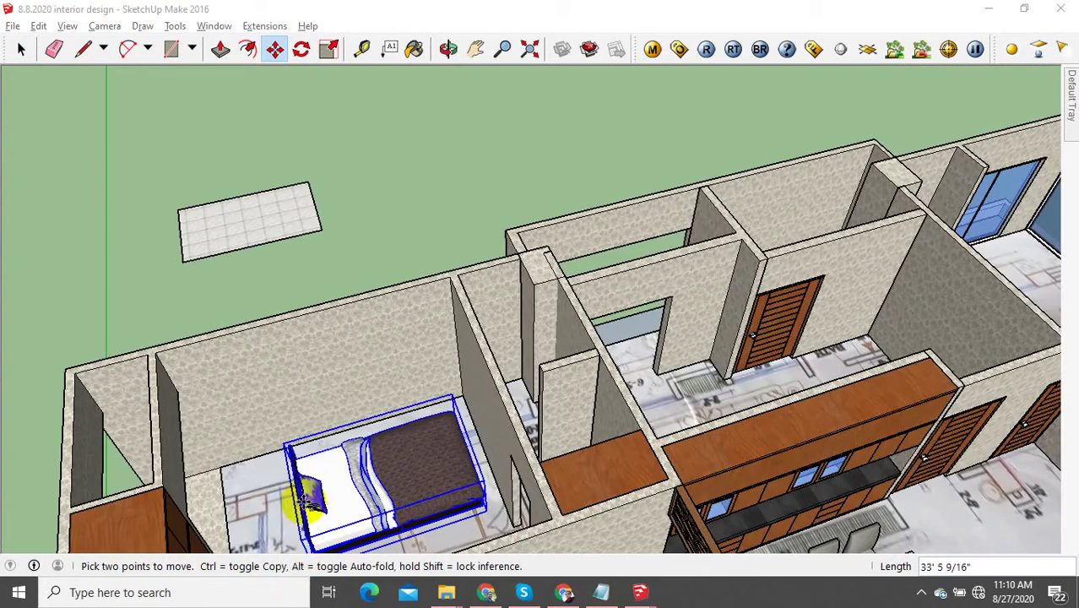
scroll(309, 503, down, 1)
middle_drag(321, 440, 429, 385)
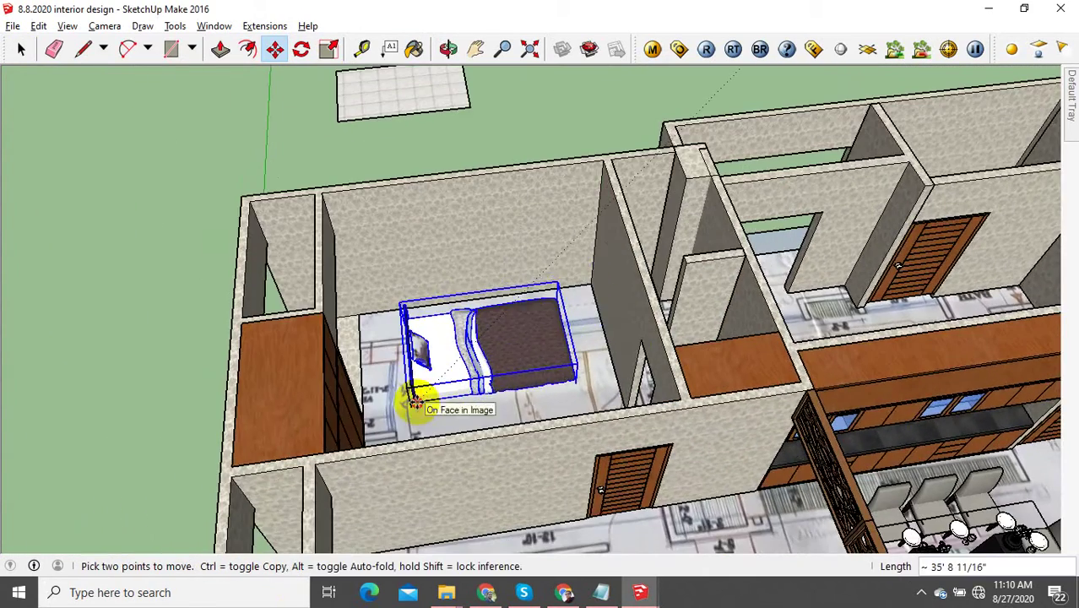
scroll(416, 403, up, 4)
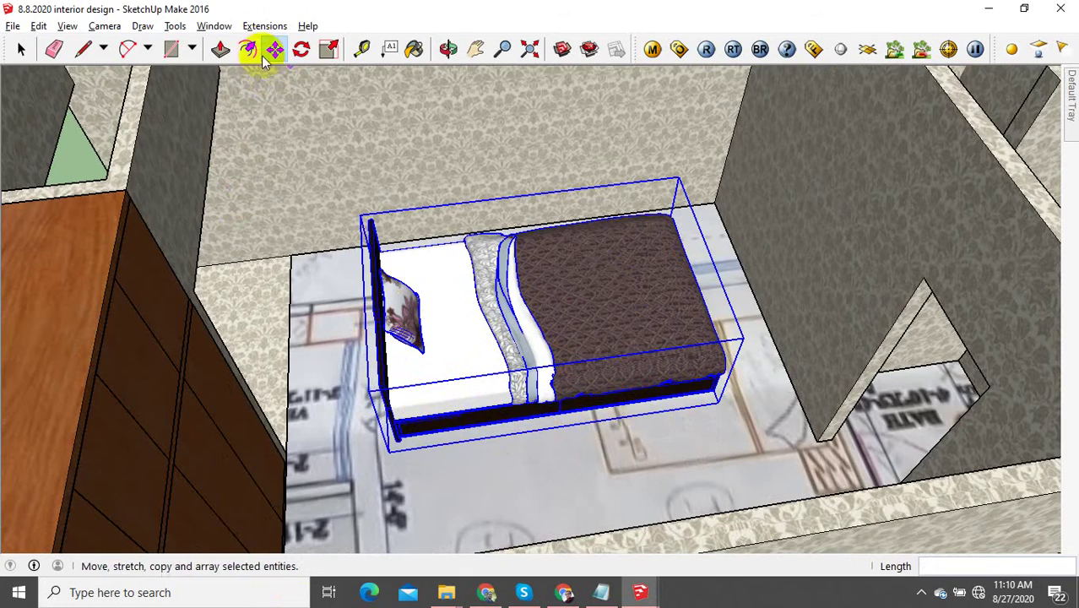
Step: Start rotating the bed on the master bedroom floor
click(301, 49)
middle_drag(507, 304, 547, 345)
scroll(576, 270, up, 2)
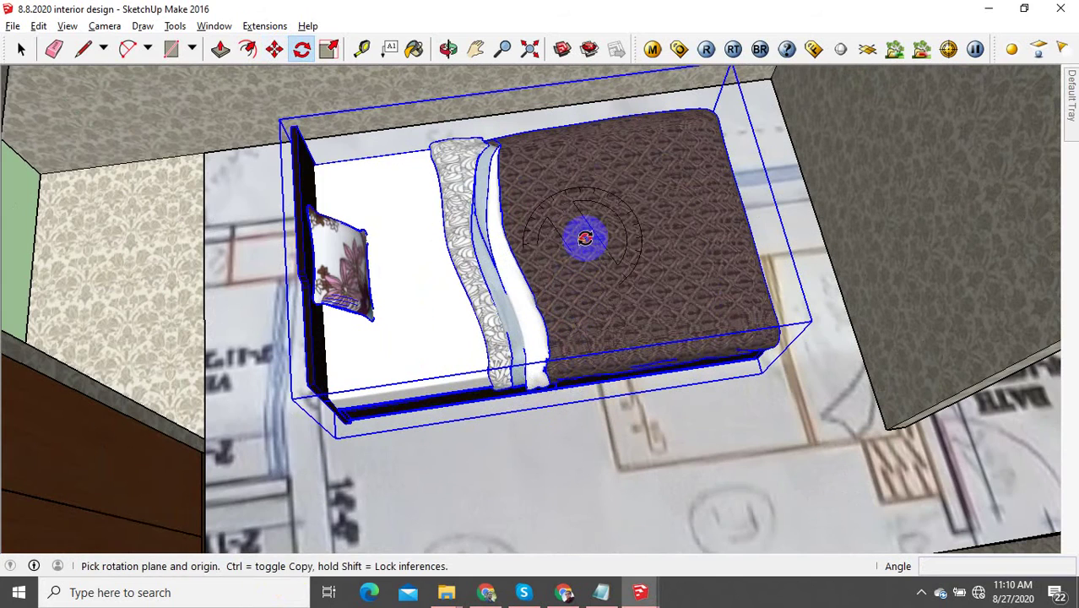